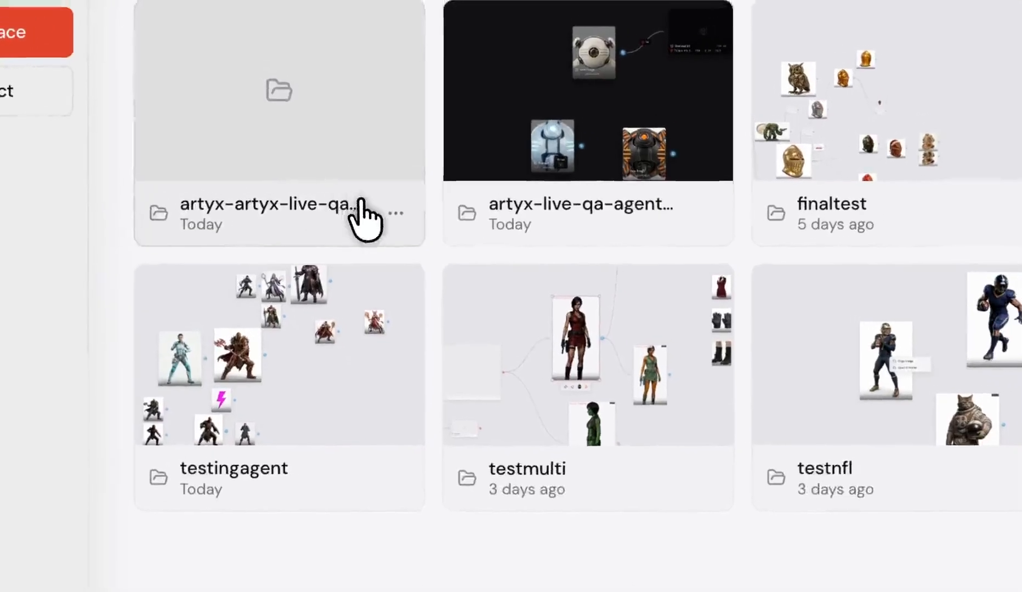
Step: Check the options available for the artyx-artyx-live-qa workspace card and dismiss them
{"action": "left_click", "coordinate": [404, 251]}
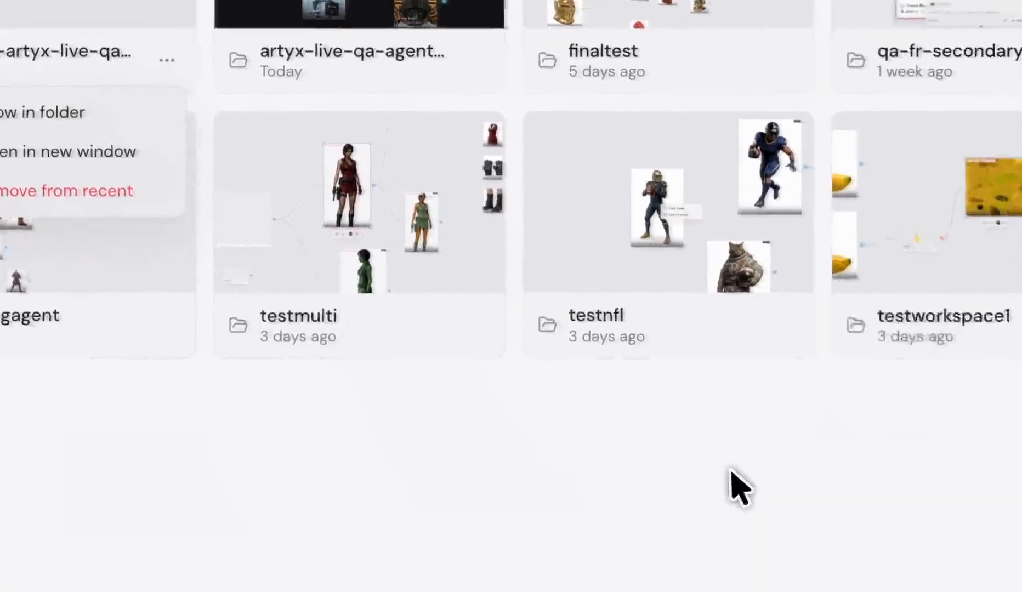
{"action": "left_click", "coordinate": [730, 467]}
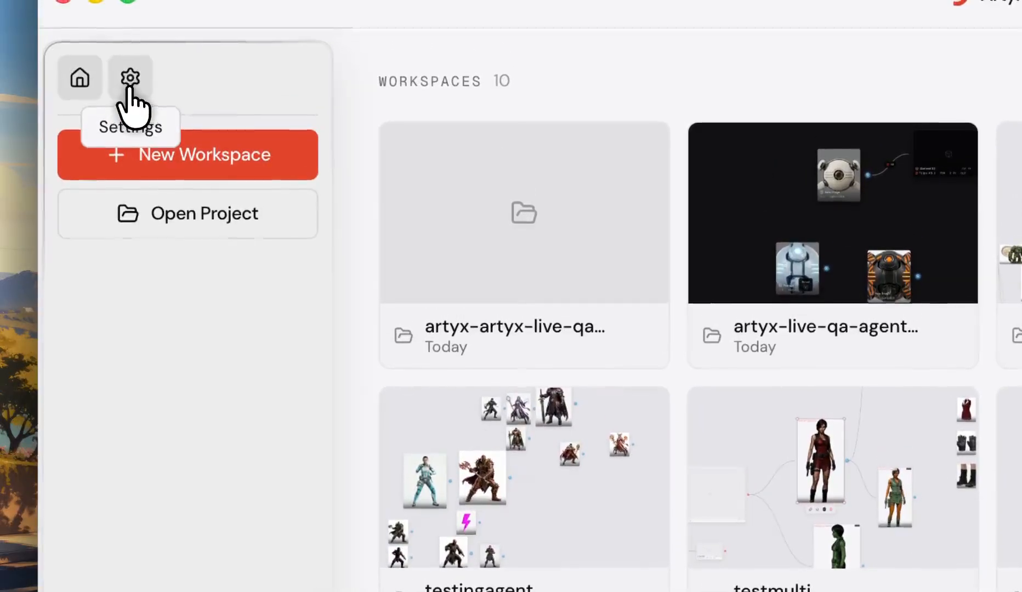
Step: View the account page in the settings and return to the workspace overview
{"action": "left_click", "coordinate": [129, 82]}
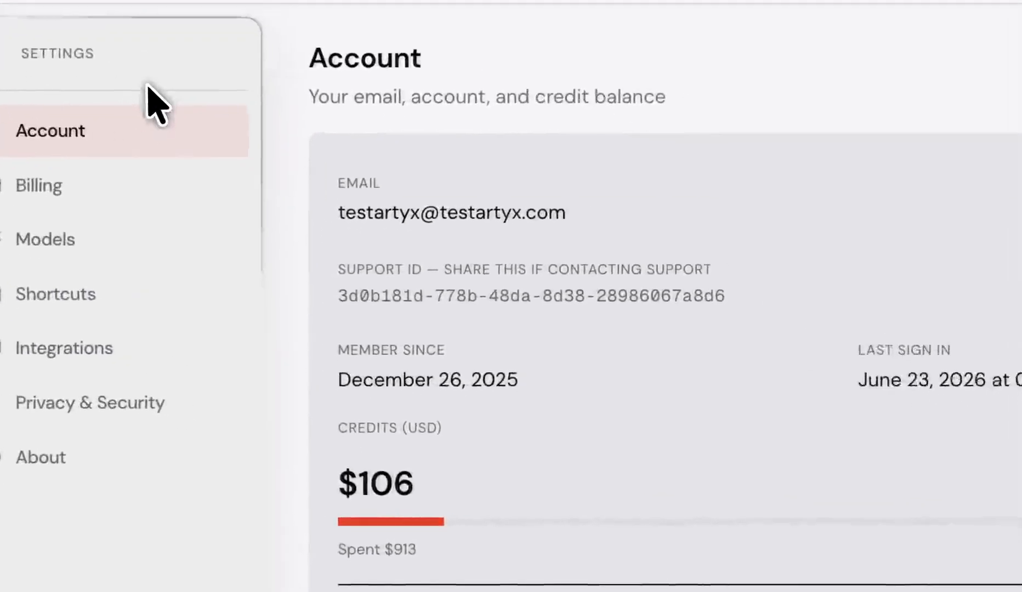
{"action": "left_click_drag", "start_coordinate": [347, 115], "coordinate": [372, 127]}
{"action": "left_click", "coordinate": [209, 105]}
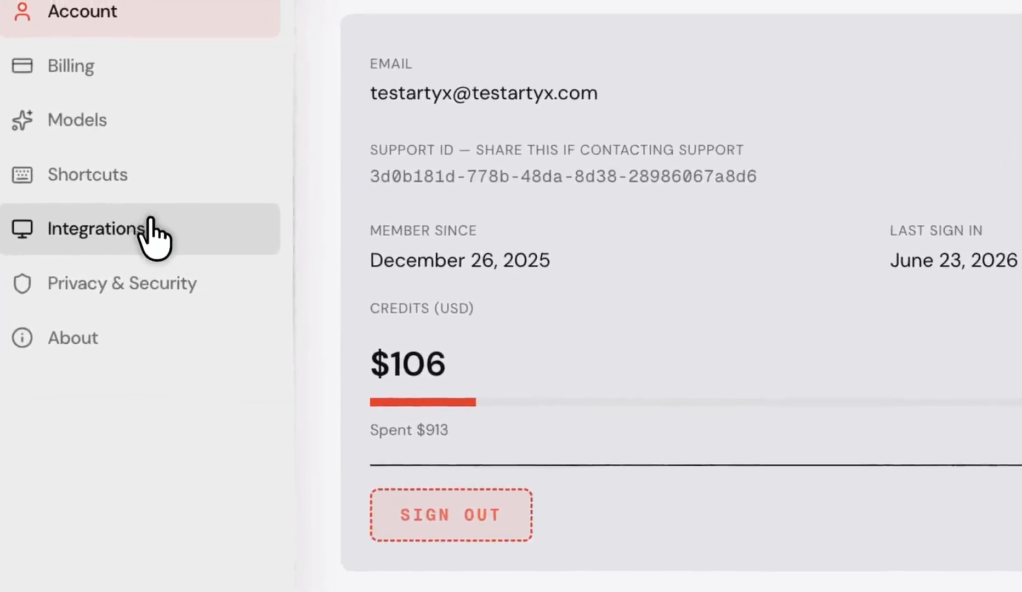
{"action": "left_click", "coordinate": [101, 86]}
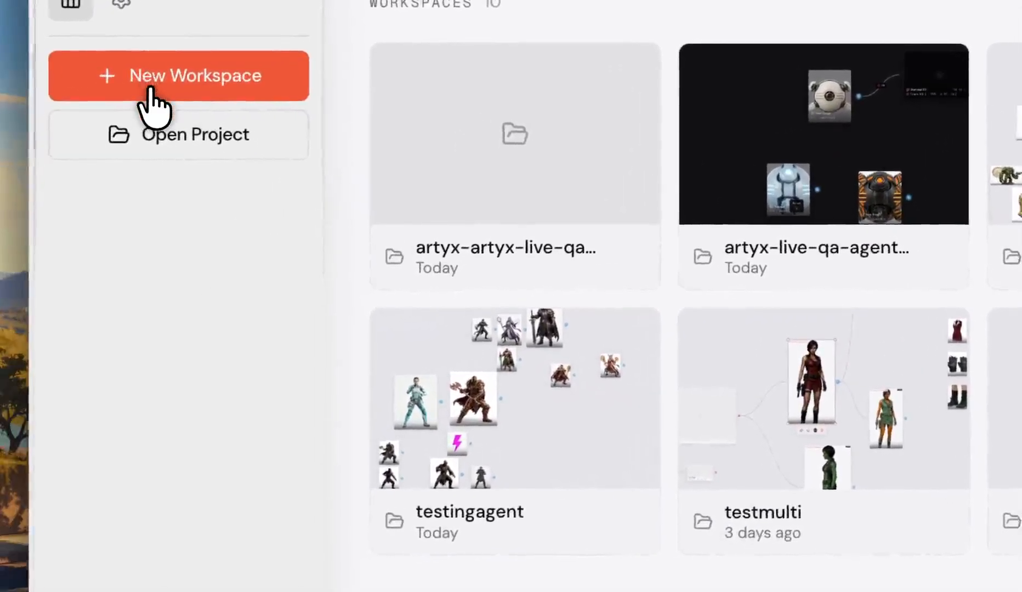
Step: Create a new workspace
{"action": "left_click", "coordinate": [149, 89]}
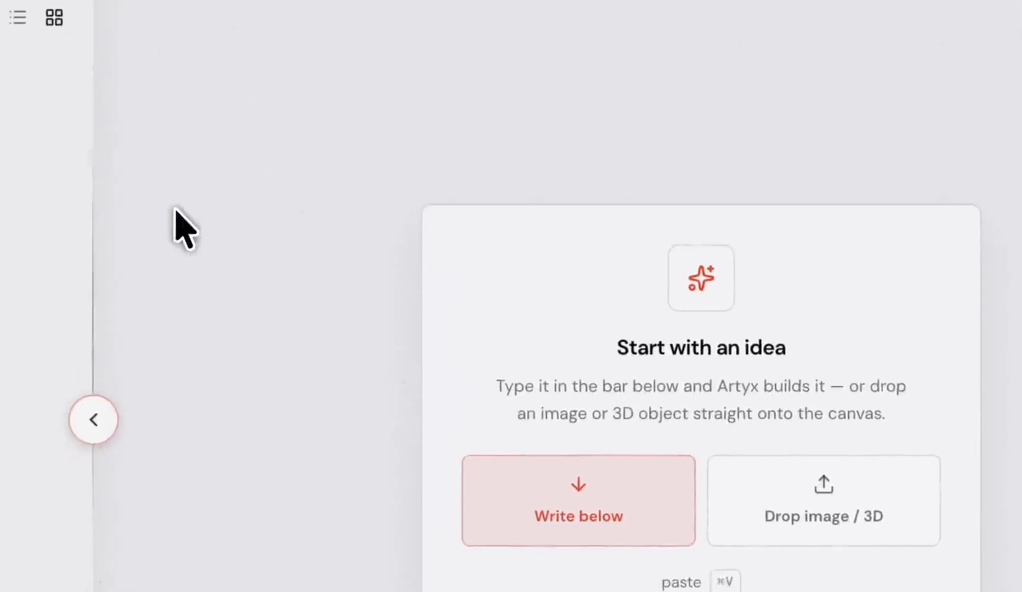
Step: Hide and show the asset sidebar repeatedly, leaving it shown
{"action": "left_click", "coordinate": [246, 431]}
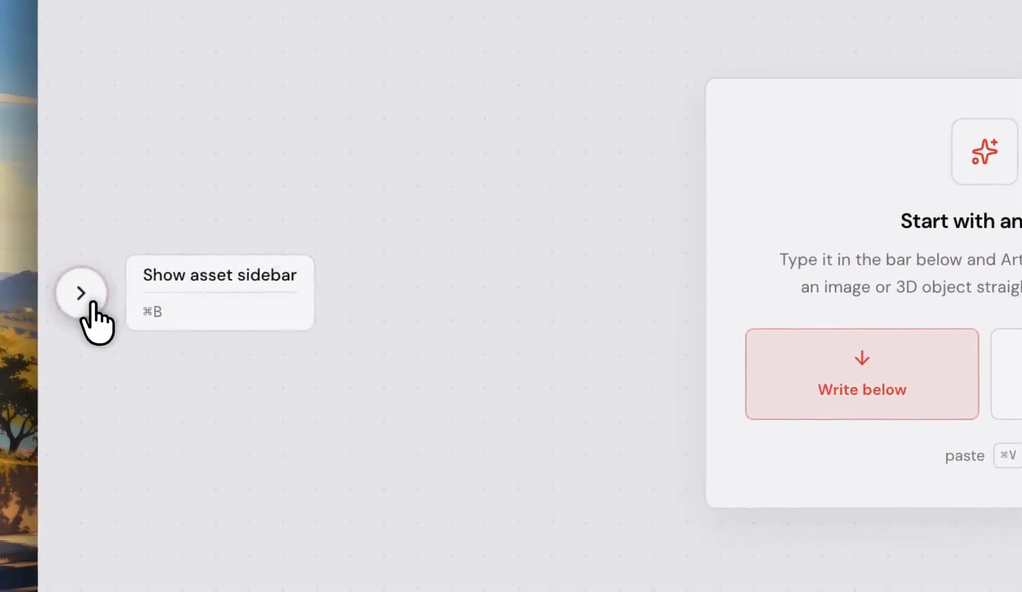
{"action": "left_click", "coordinate": [93, 302]}
{"action": "left_click", "coordinate": [378, 297]}
{"action": "left_click", "coordinate": [93, 297]}
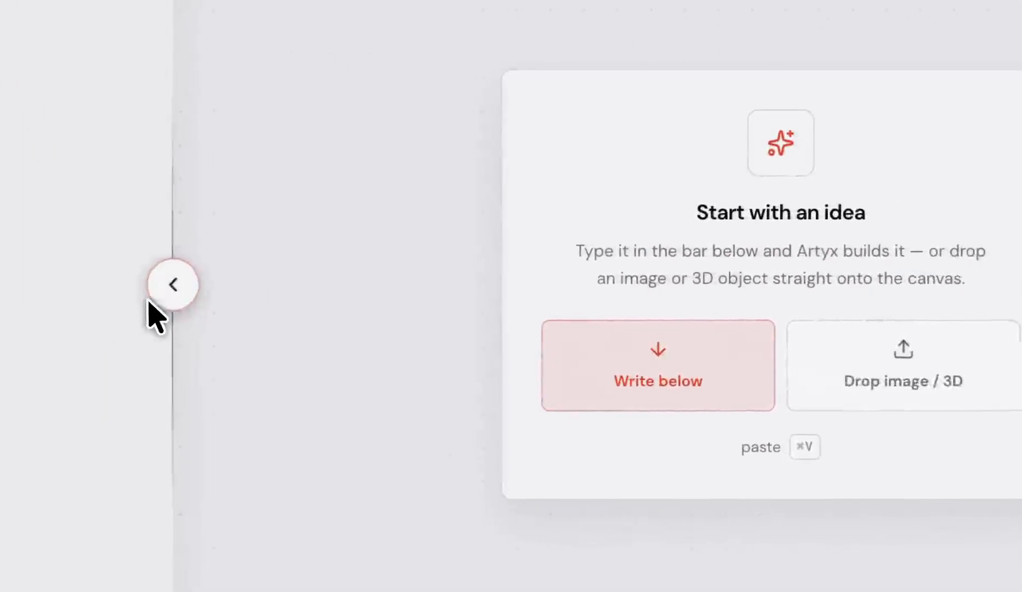
{"action": "left_click", "coordinate": [162, 293]}
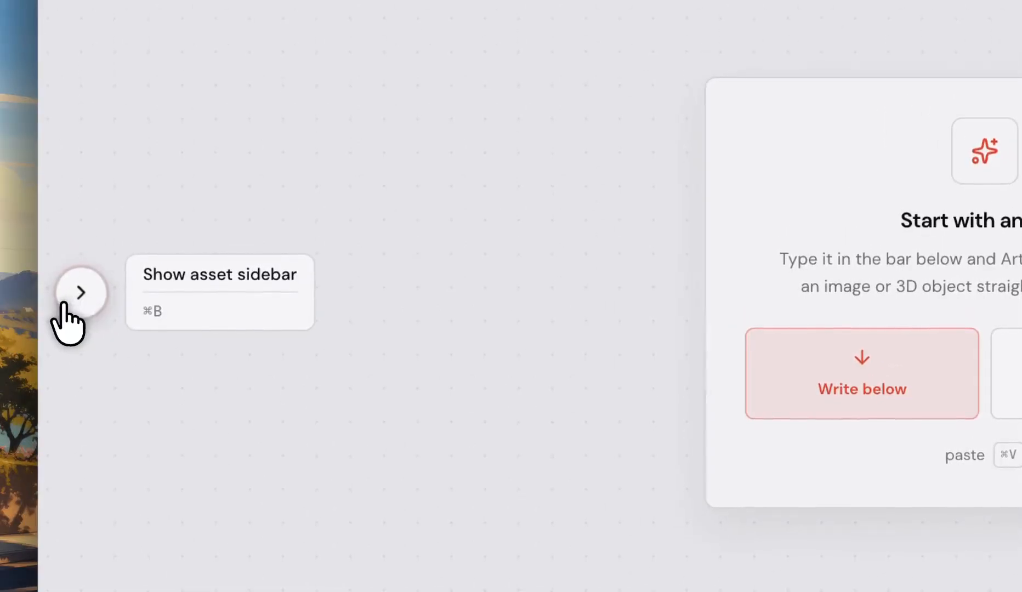
{"action": "left_click", "coordinate": [65, 303]}
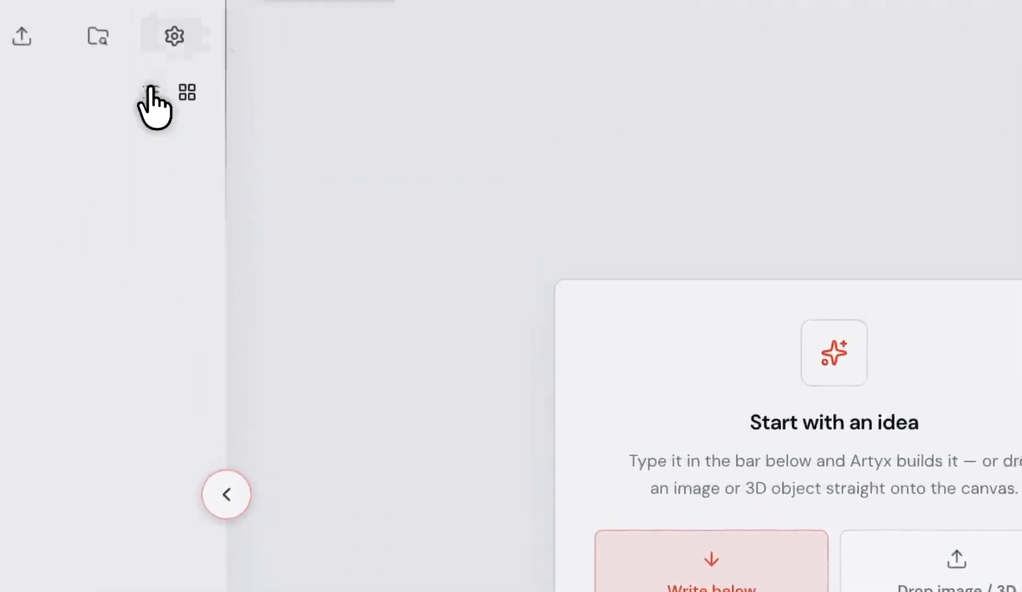
Step: Review the shortcut presets and the canvas and workspace shortcuts in the settings, and return to the workspace
{"action": "left_click", "coordinate": [174, 37]}
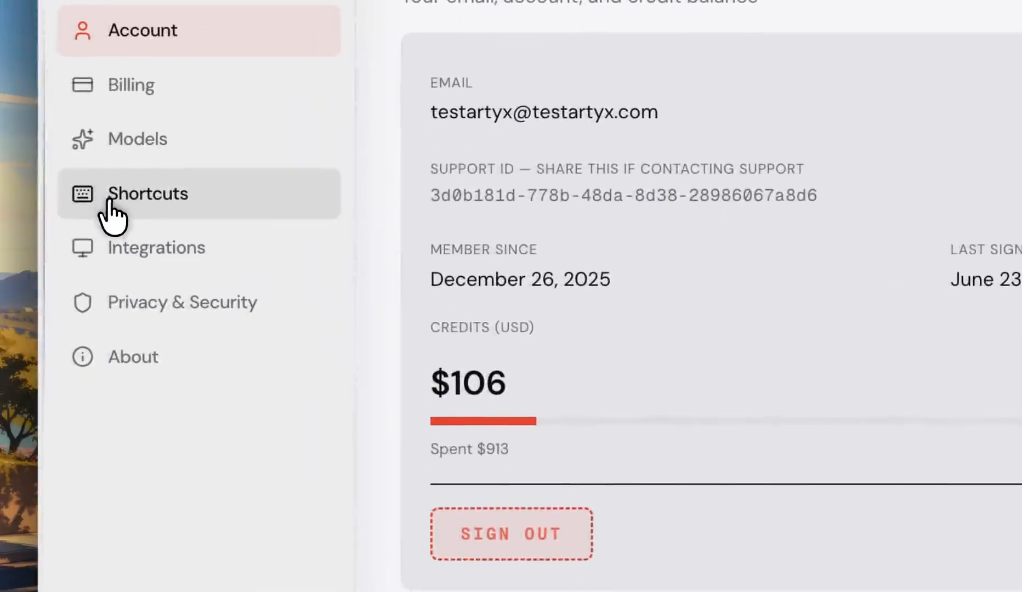
{"action": "left_click", "coordinate": [109, 214]}
{"action": "scroll", "coordinate": [417, 307], "scroll_direction": "down", "scroll_amount": 4}
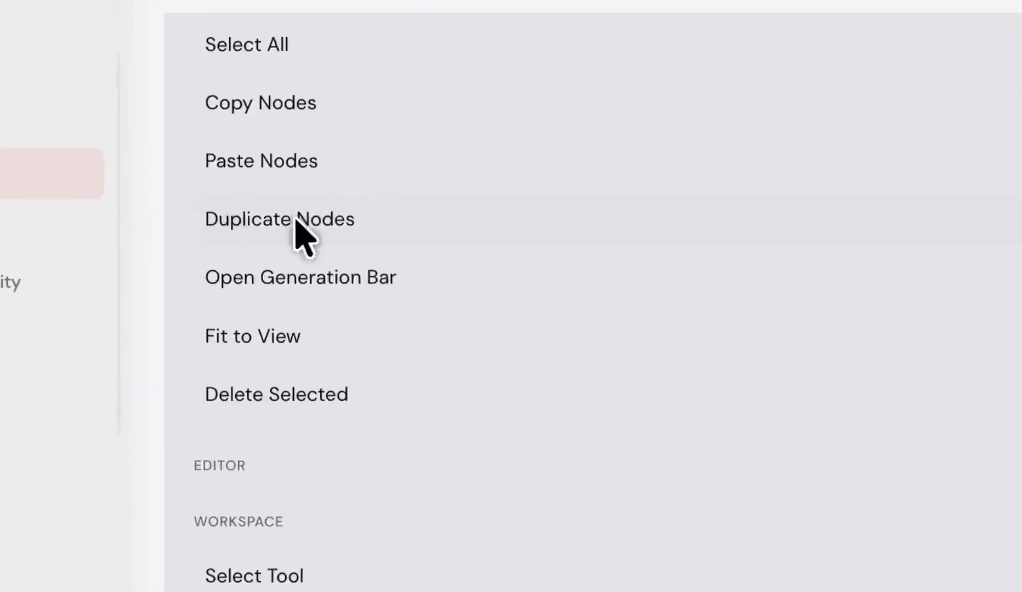
{"action": "scroll", "coordinate": [295, 219], "scroll_direction": "up", "scroll_amount": 2}
{"action": "scroll", "coordinate": [384, 88], "scroll_direction": "up", "scroll_amount": 2}
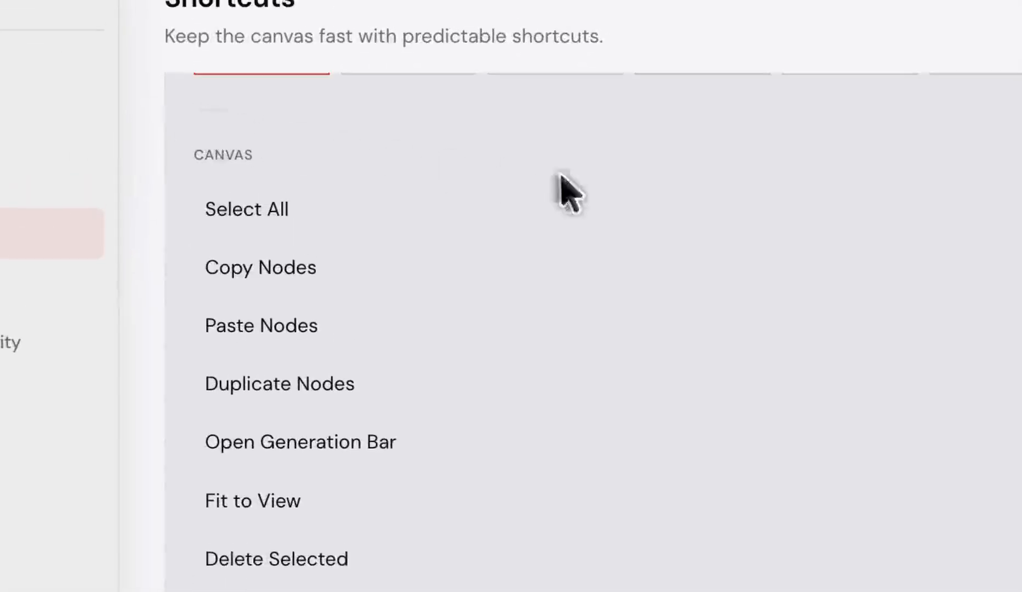
{"action": "scroll", "coordinate": [691, 188], "scroll_direction": "down", "scroll_amount": 3}
{"action": "scroll", "coordinate": [669, 186], "scroll_direction": "up", "scroll_amount": 4}
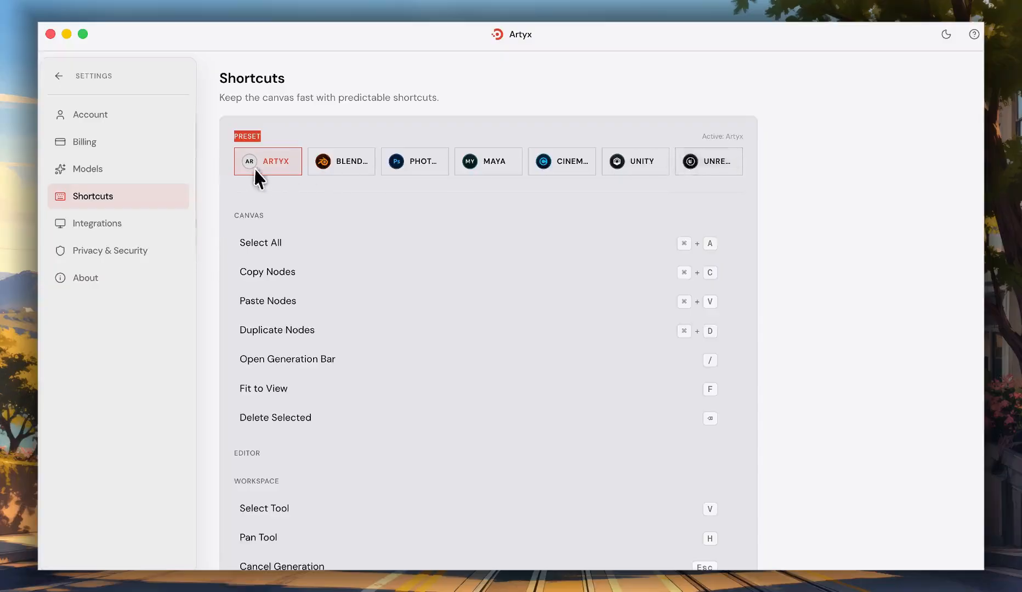
{"action": "scroll", "coordinate": [390, 177], "scroll_direction": "down", "scroll_amount": 5}
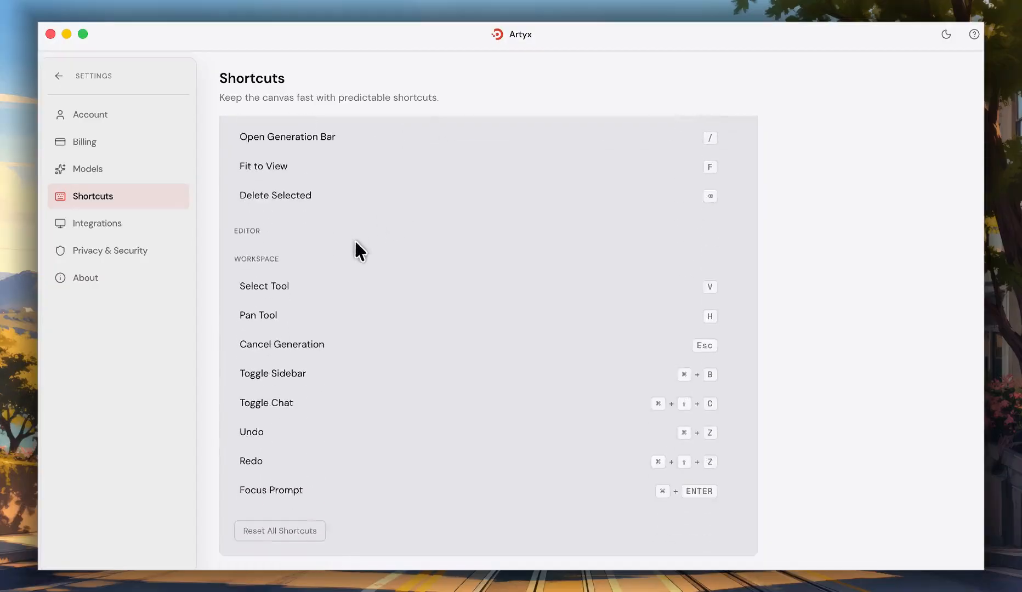
{"action": "scroll", "coordinate": [295, 359], "scroll_direction": "up", "scroll_amount": 5}
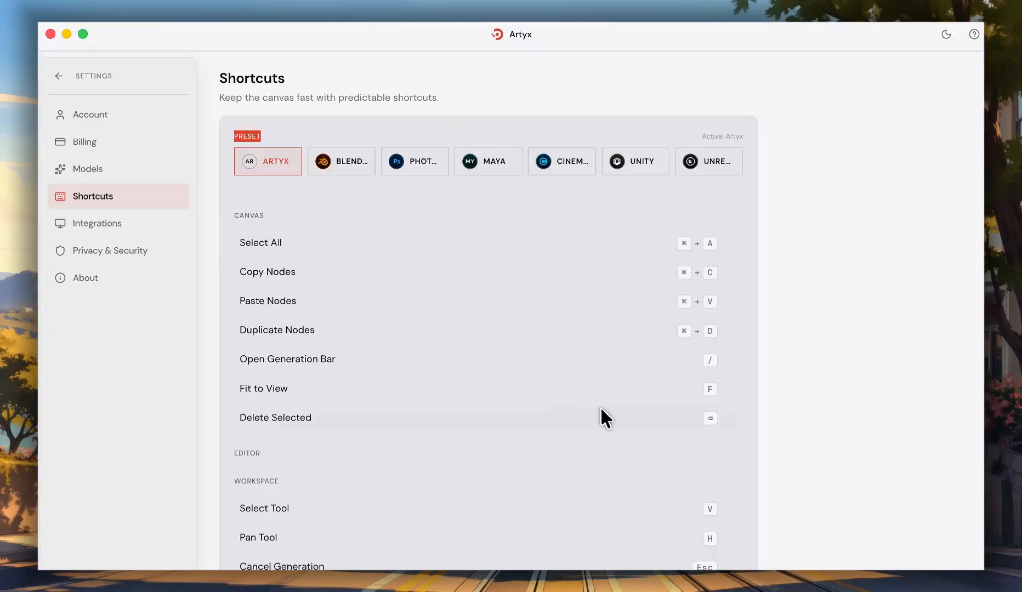
{"action": "scroll", "coordinate": [351, 377], "scroll_direction": "down", "scroll_amount": 2}
{"action": "scroll", "coordinate": [307, 367], "scroll_direction": "up", "scroll_amount": 5}
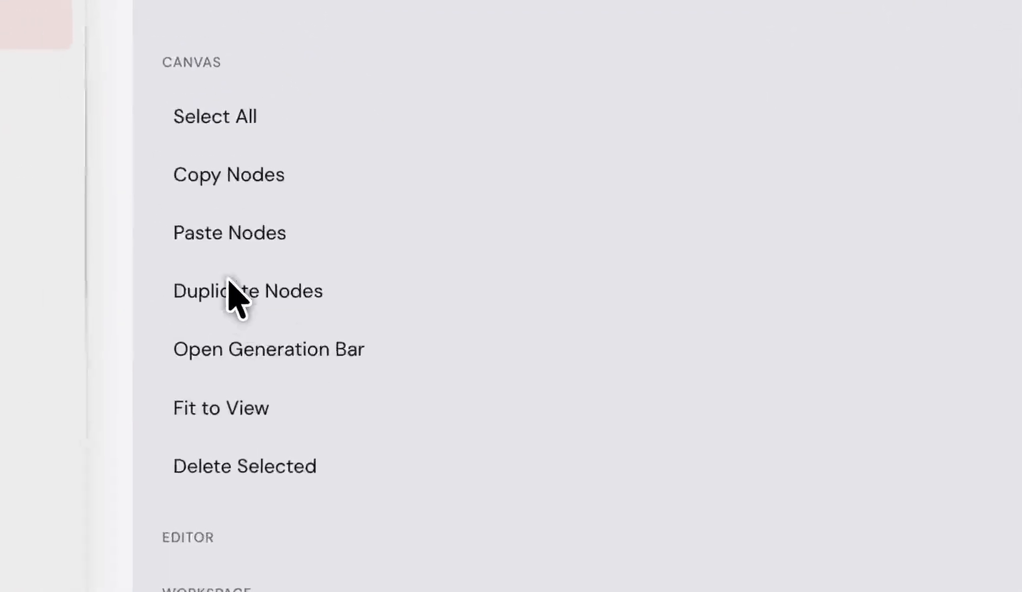
{"action": "left_click_drag", "start_coordinate": [202, 247], "coordinate": [324, 245]}
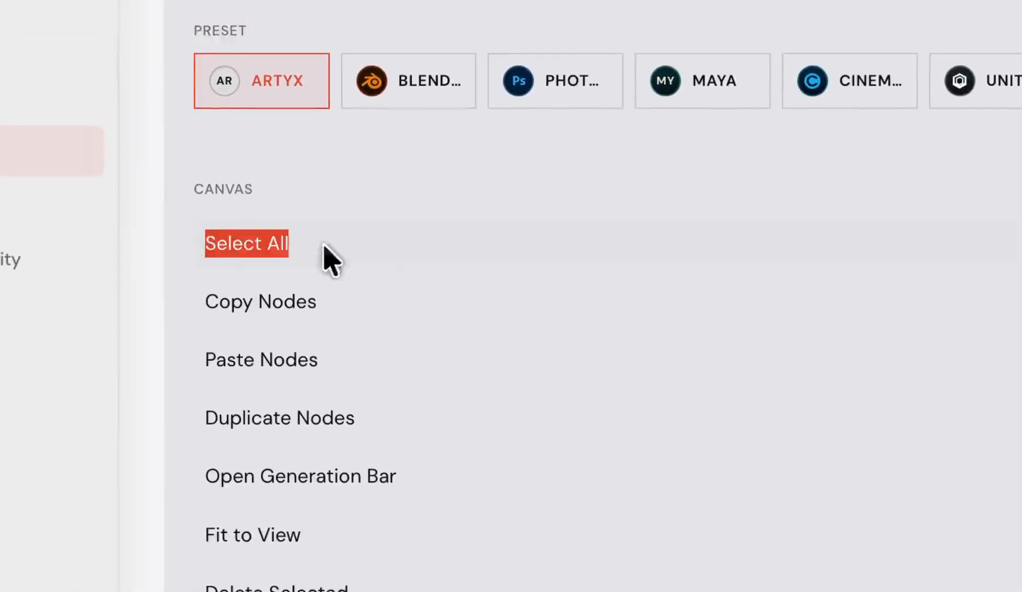
{"action": "left_click", "coordinate": [261, 238]}
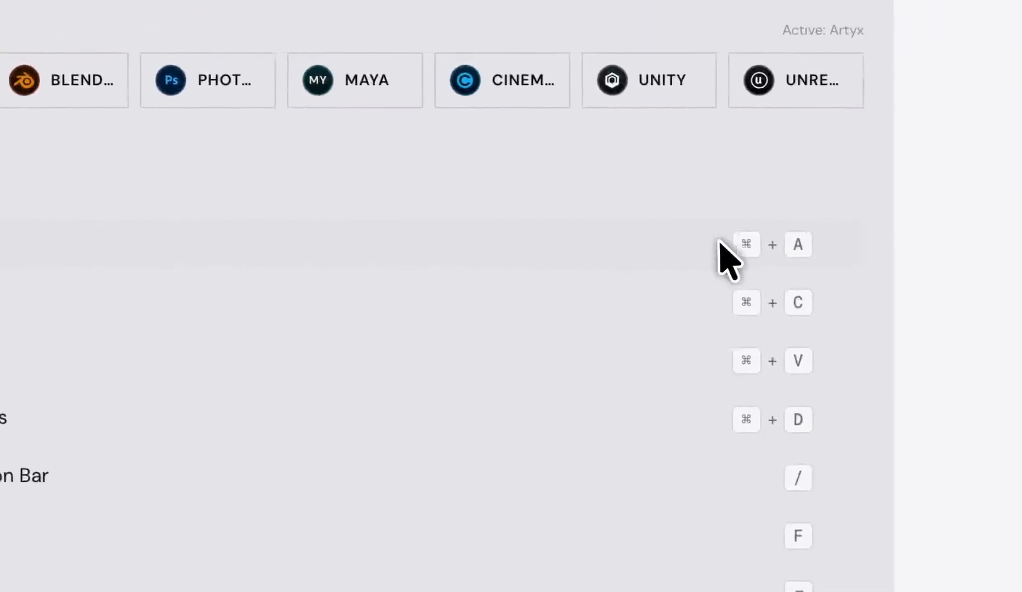
{"action": "left_click", "coordinate": [762, 244]}
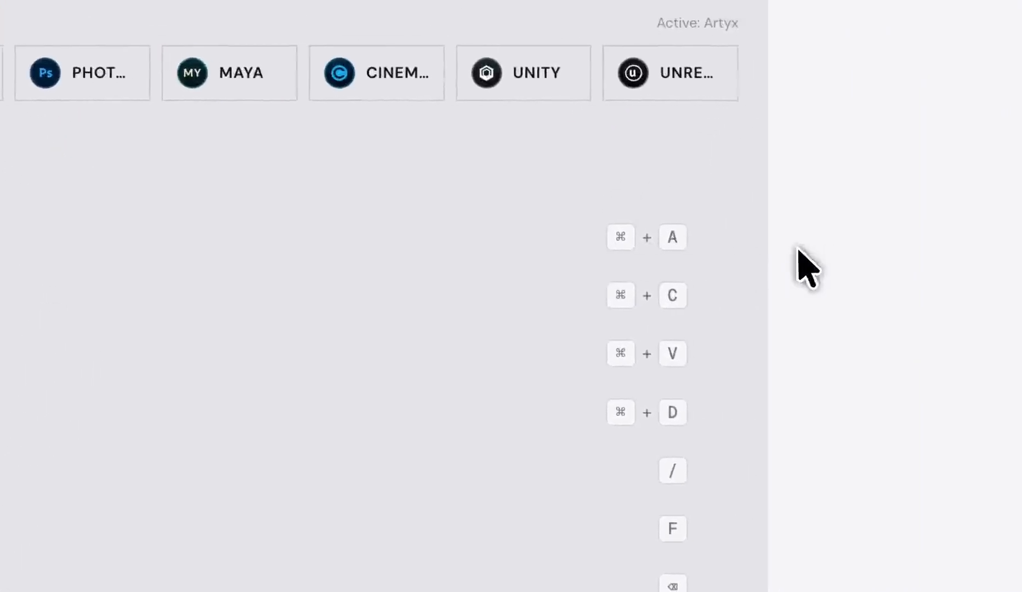
{"action": "left_click", "coordinate": [81, 82]}
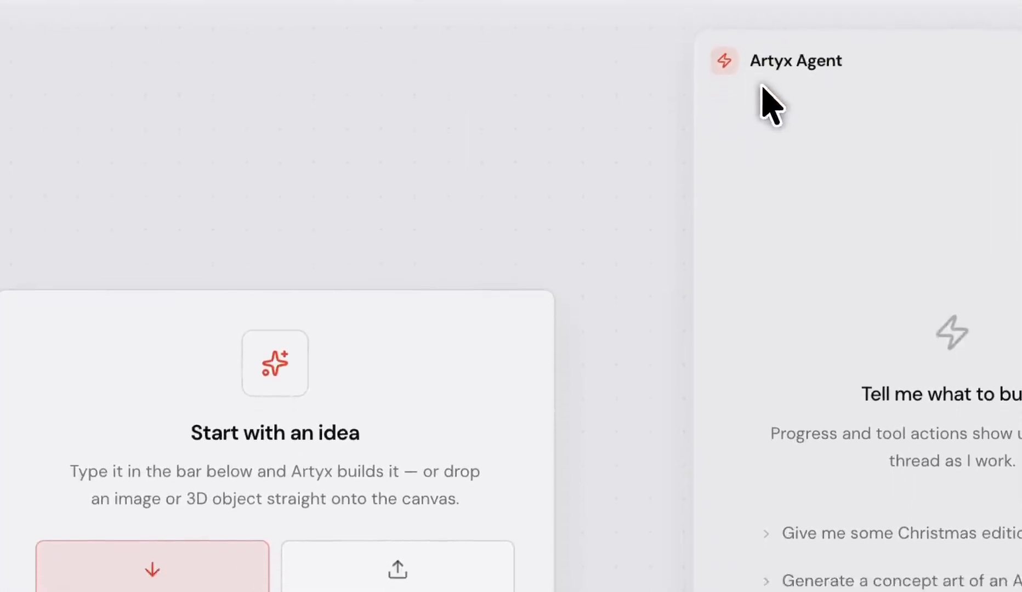
Step: Have the Artyx Agent run its suggested prompt "Create 3 mortal-kombat-style female fighters"
{"action": "triple_click", "coordinate": [768, 62]}
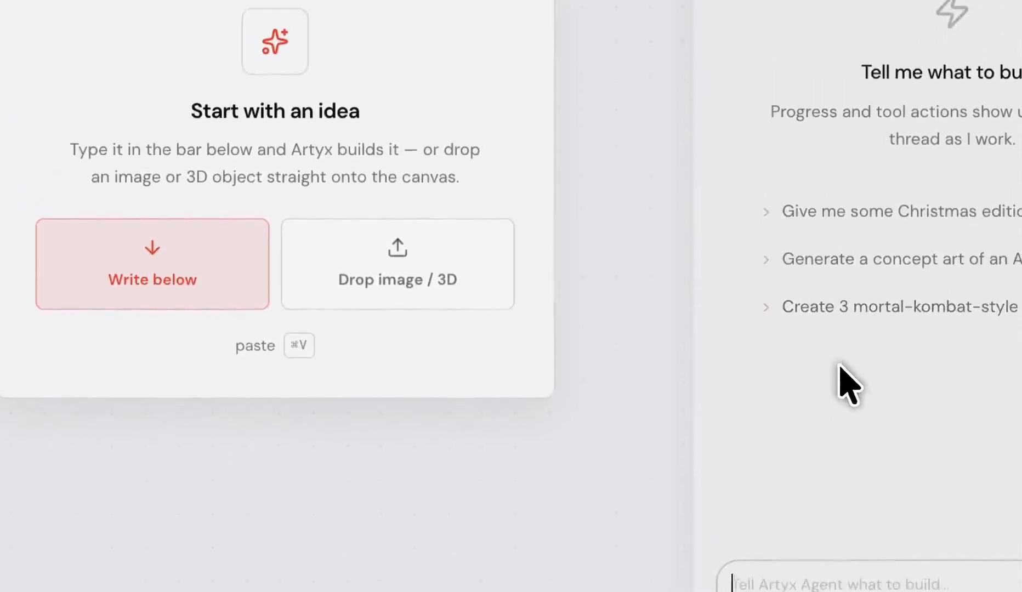
{"action": "left_click", "coordinate": [818, 362]}
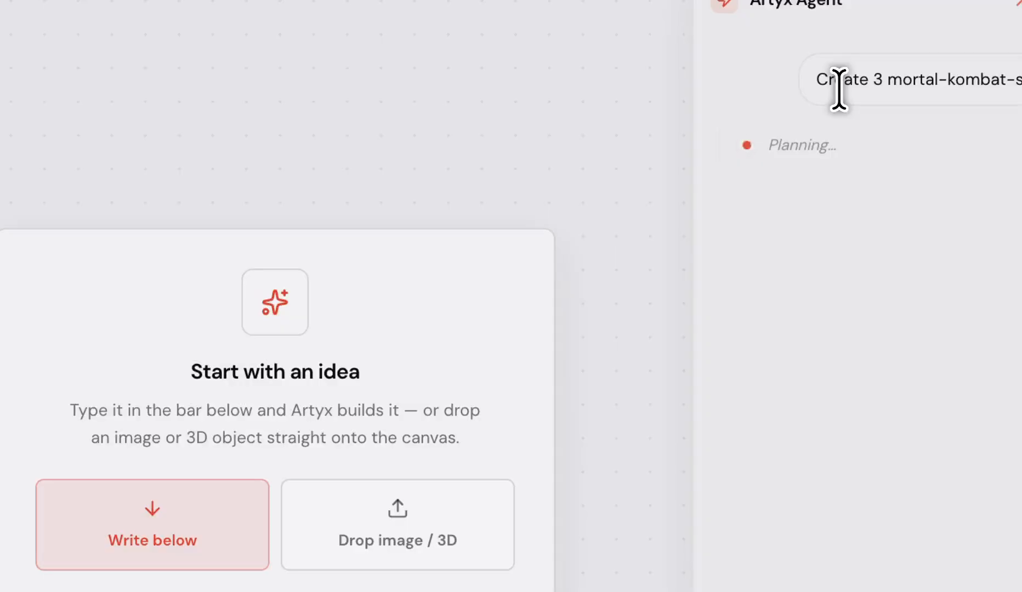
Step: Examine the submitted prompt and the image generation calls in the agent's chat
{"action": "triple_click", "coordinate": [810, 81]}
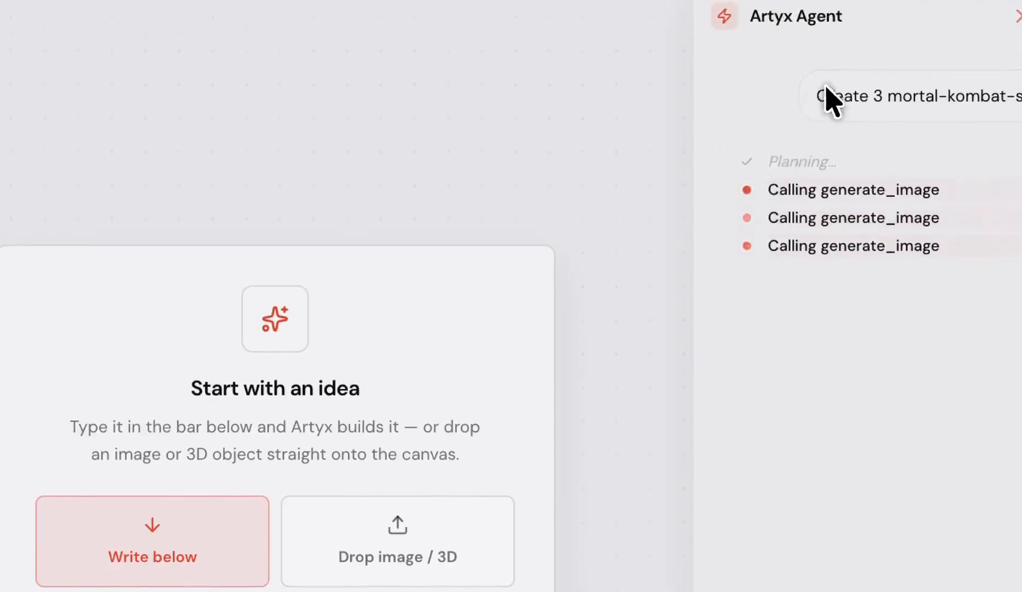
{"action": "left_click_drag", "start_coordinate": [828, 65], "coordinate": [869, 89]}
{"action": "left_click", "coordinate": [844, 72]}
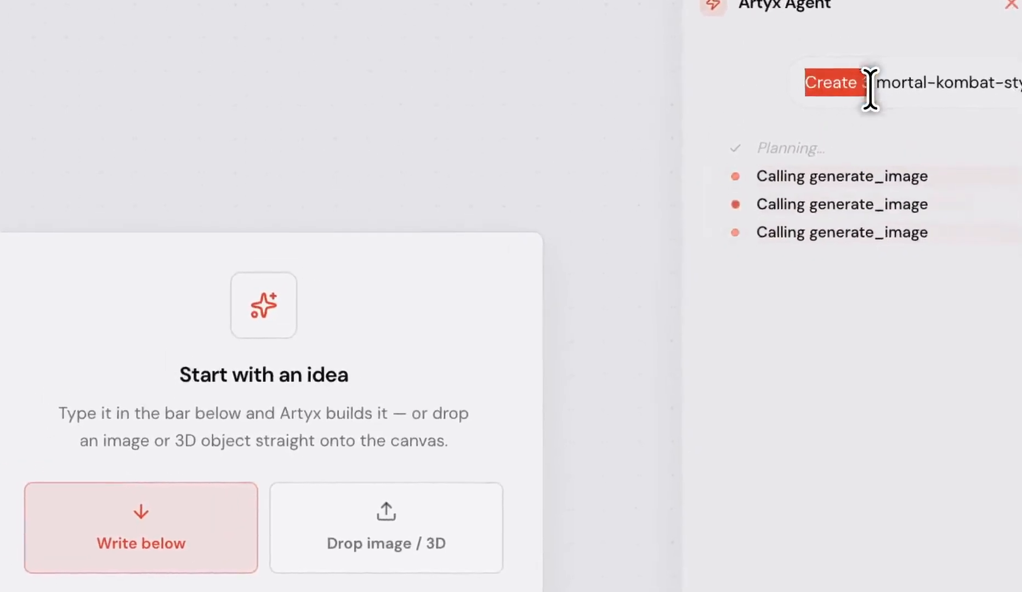
{"action": "left_click", "coordinate": [851, 85]}
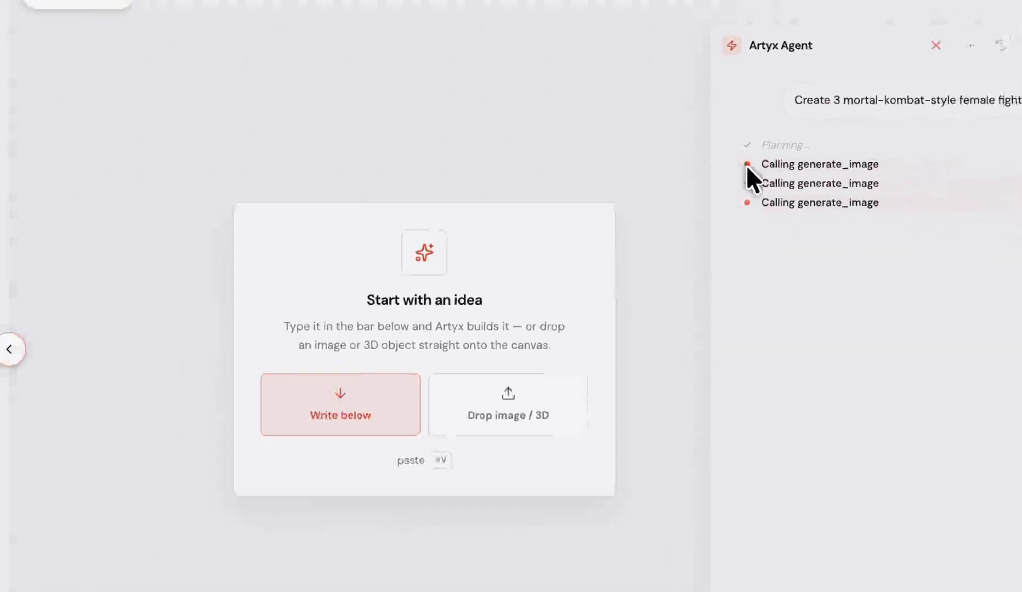
{"action": "left_click_drag", "start_coordinate": [759, 181], "coordinate": [927, 236]}
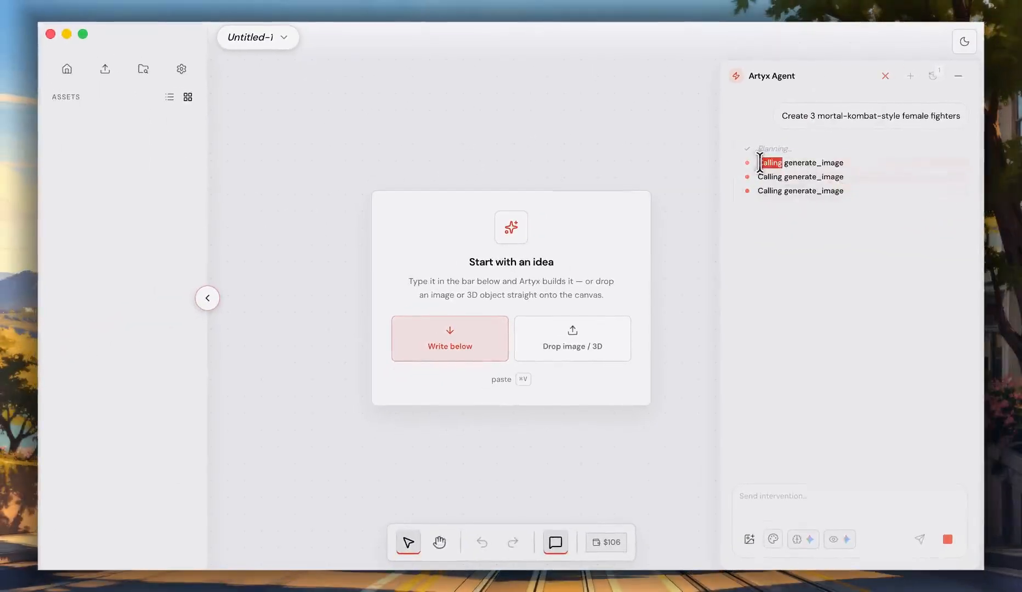
{"action": "double_click", "coordinate": [787, 163]}
{"action": "triple_click", "coordinate": [800, 165]}
{"action": "double_click", "coordinate": [800, 178]}
{"action": "double_click", "coordinate": [801, 189]}
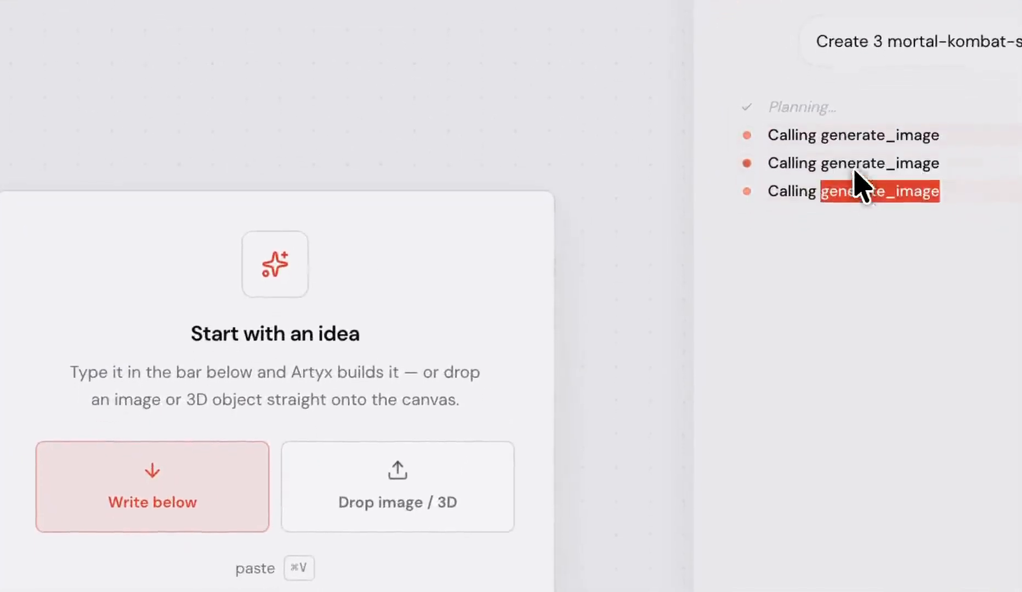
{"action": "double_click", "coordinate": [852, 135]}
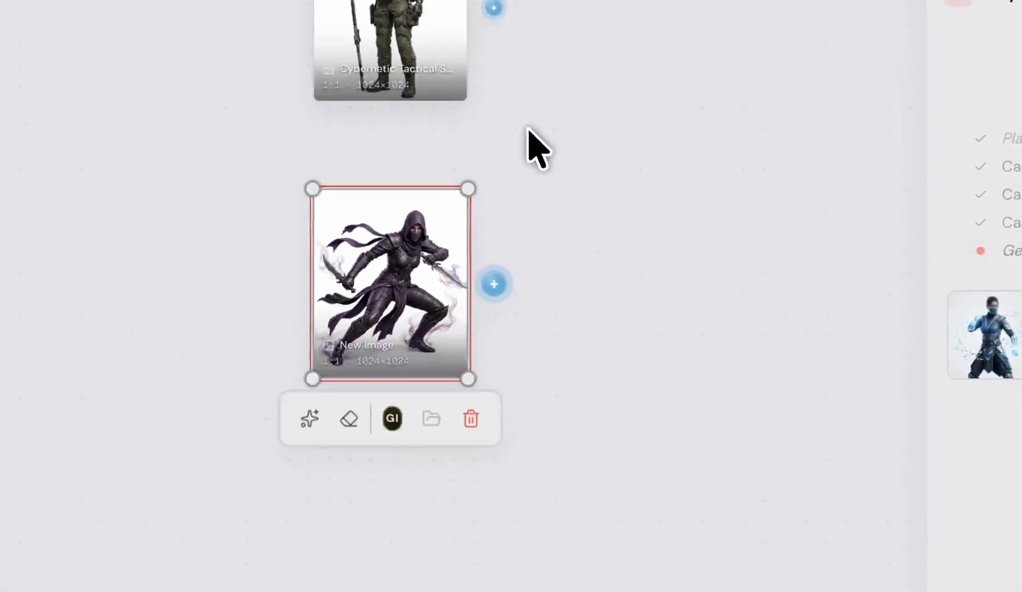
Step: Hide the asset sidebar to give the three generated fighters more canvas space
{"action": "left_click_drag", "start_coordinate": [528, 130], "coordinate": [574, 295]}
{"action": "mouse_move", "coordinate": [467, 85]}
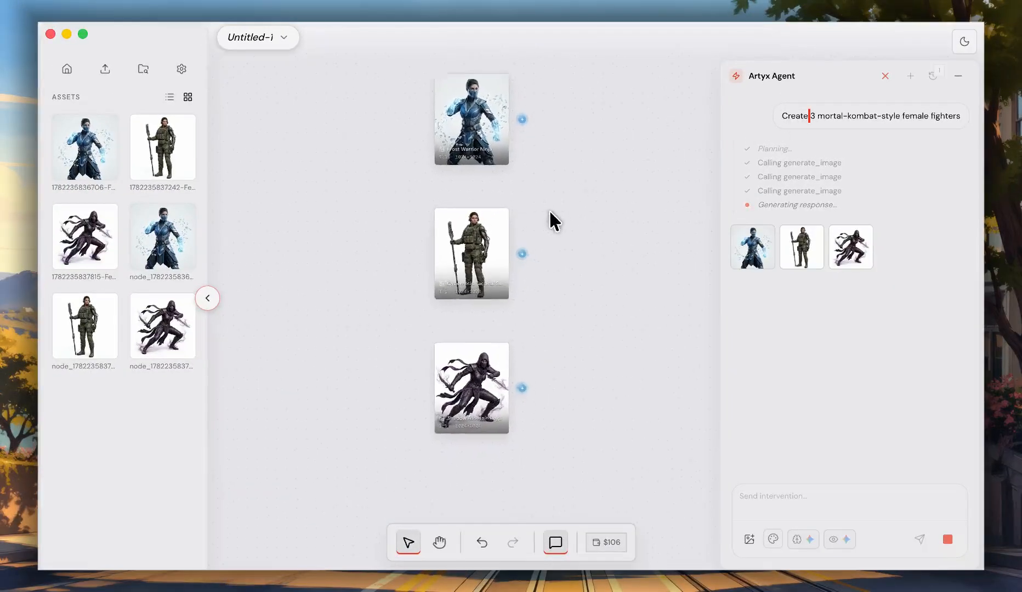
{"action": "scroll", "coordinate": [548, 211], "scroll_direction": "up", "scroll_amount": 2}
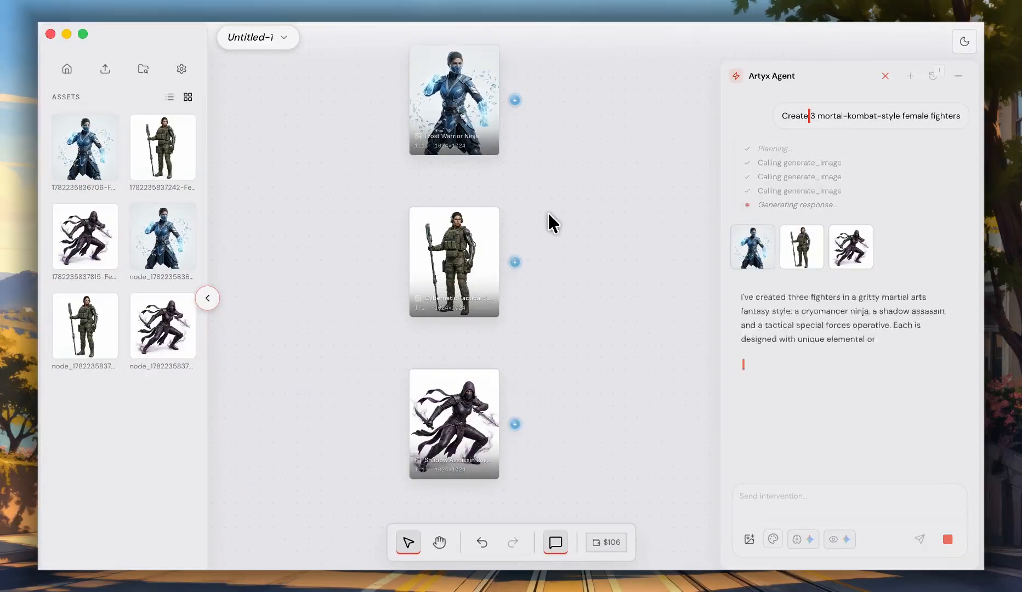
{"action": "left_click", "coordinate": [213, 298]}
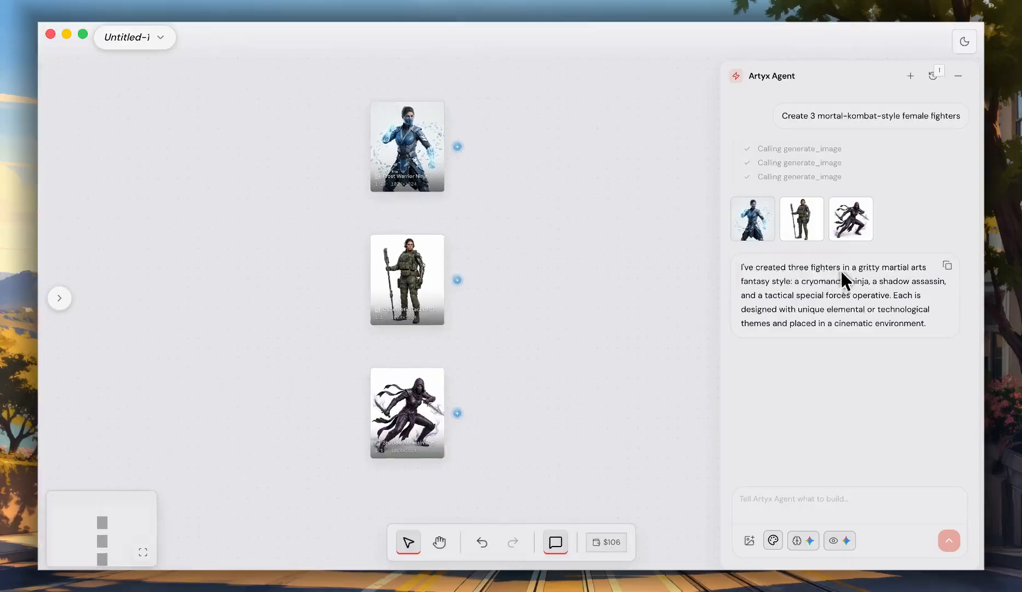
{"action": "scroll", "coordinate": [539, 205], "scroll_direction": "left", "scroll_amount": 1}
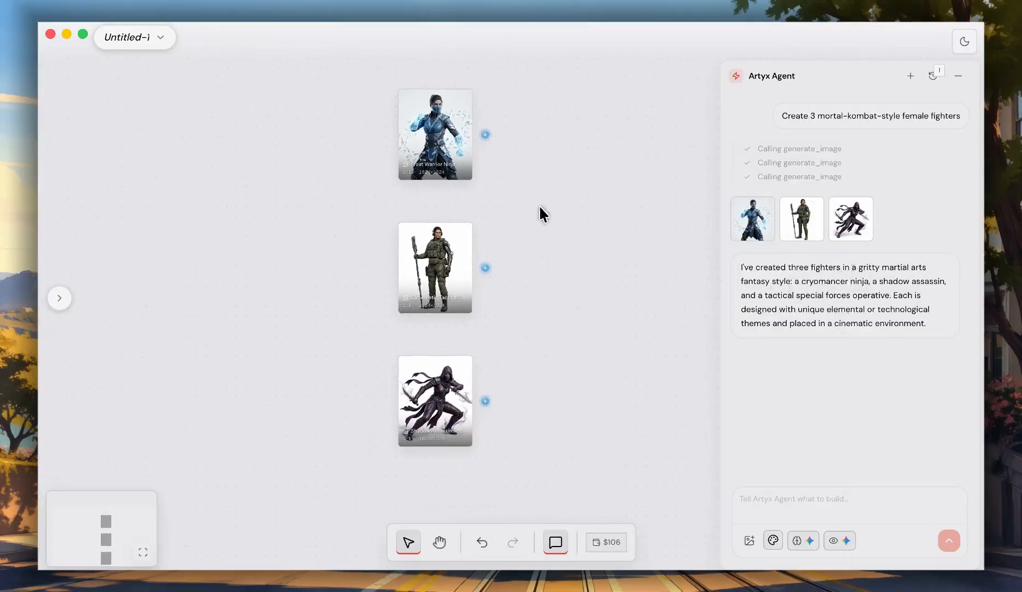
{"action": "scroll", "coordinate": [539, 205], "scroll_direction": "down", "scroll_amount": 1}
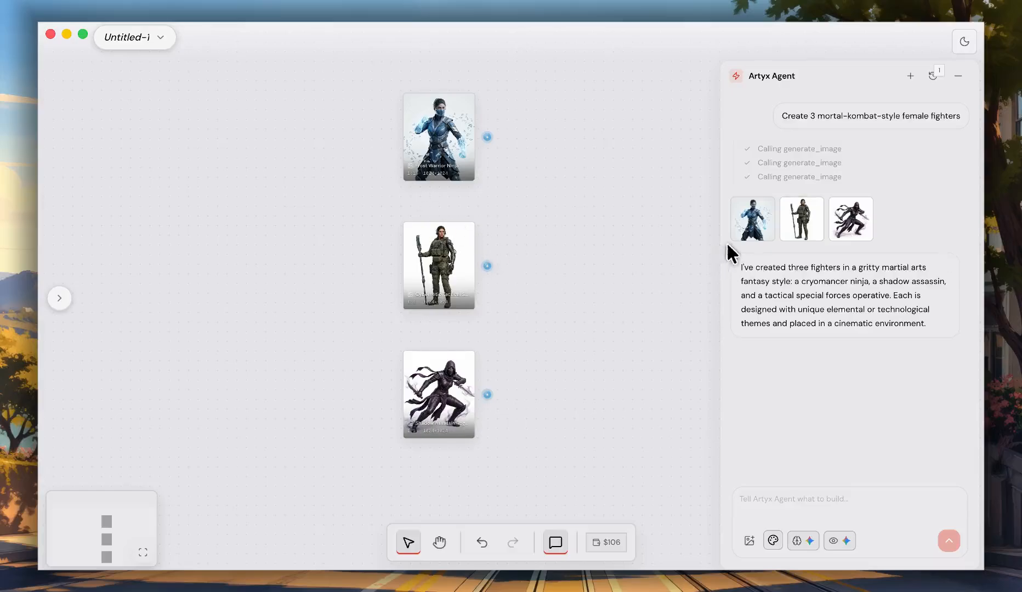
Step: Locate the blue ninja and the tactical soldier on the canvas from the agent's result thumbnails
{"action": "left_click", "coordinate": [755, 226]}
{"action": "left_click", "coordinate": [791, 223]}
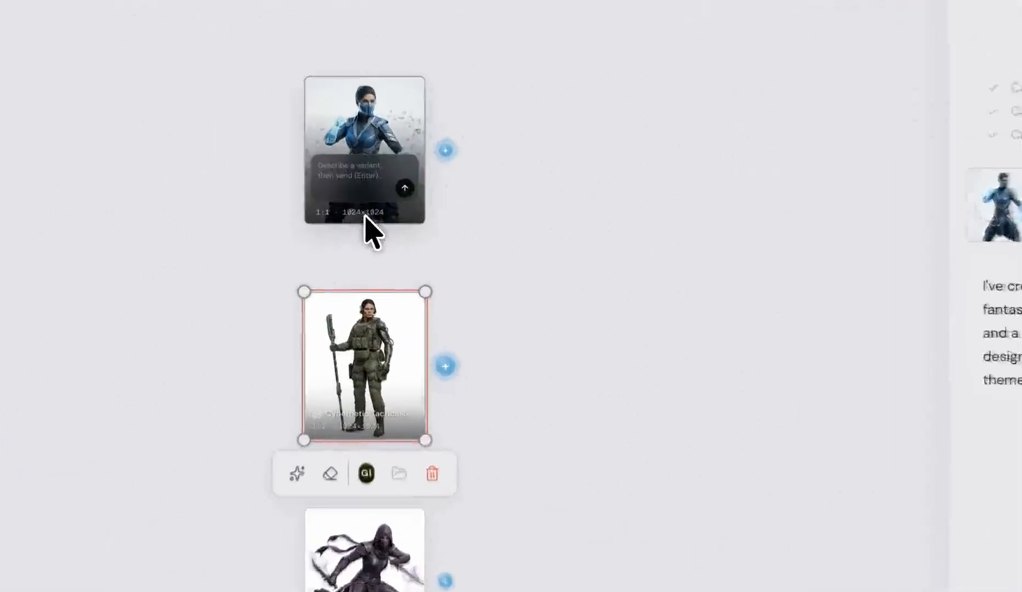
Step: Select the blue ninja, the tactical soldier and the hooded assassin one by one, and then all three fighters together
{"action": "left_click", "coordinate": [380, 187]}
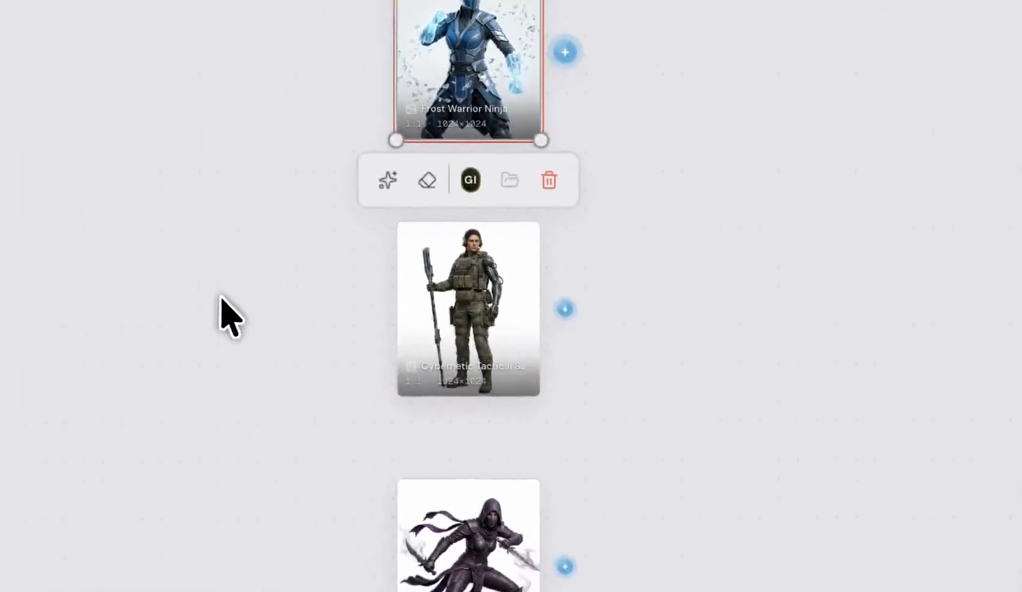
{"action": "left_click", "coordinate": [434, 285]}
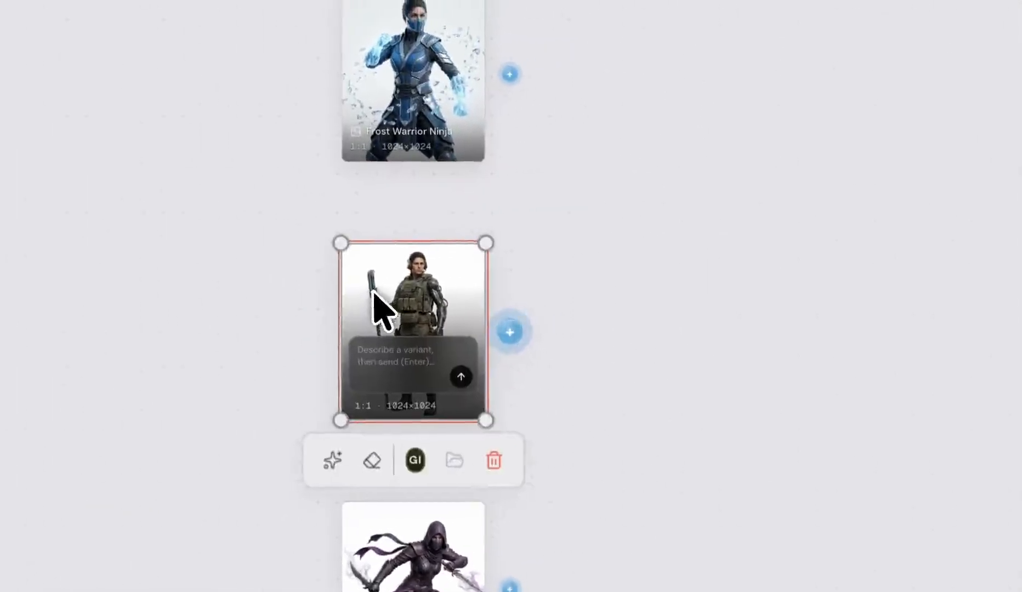
{"action": "left_click", "coordinate": [472, 518]}
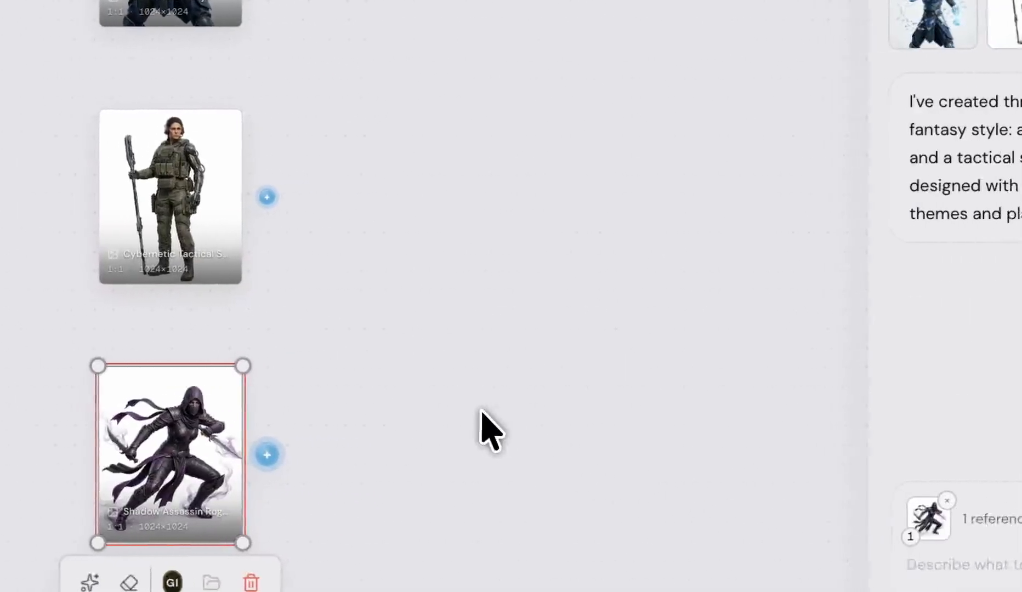
{"action": "left_click", "coordinate": [231, 176], "text": "shift"}
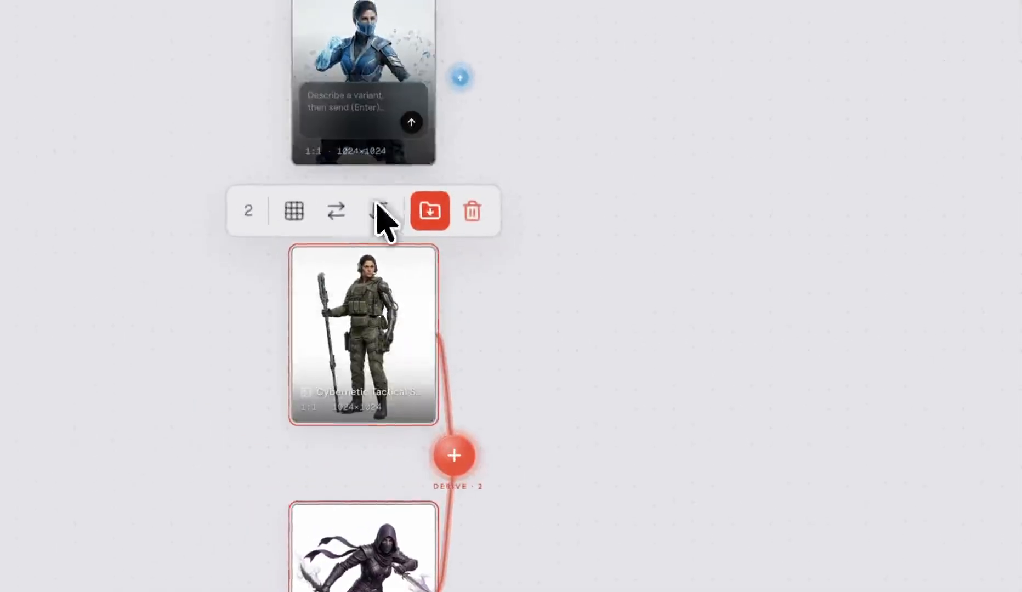
{"action": "left_click", "coordinate": [388, 98], "text": "shift"}
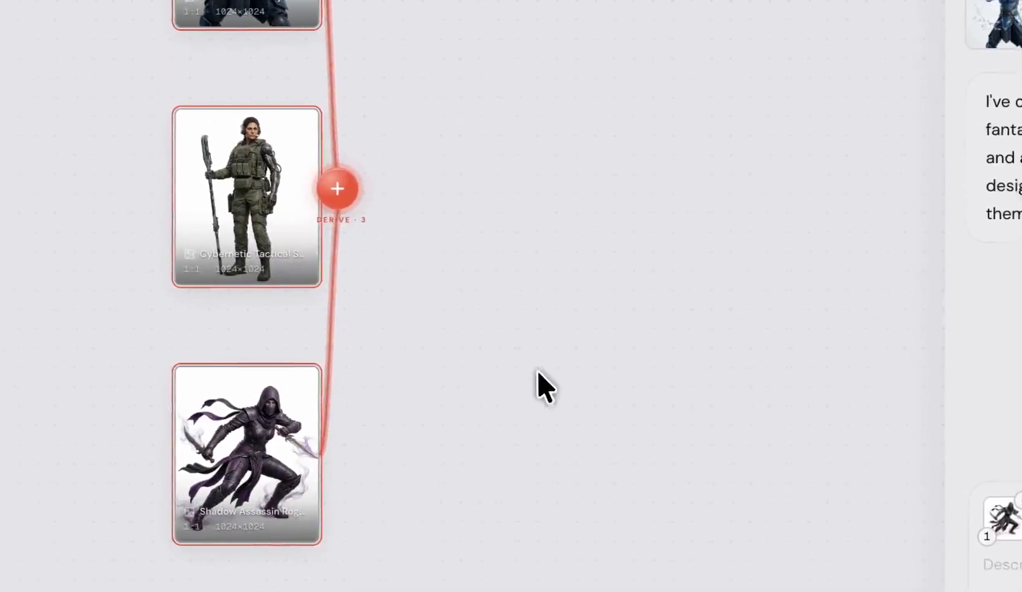
Step: Clear the group selection and use only the hooded assassin as the agent's reference
{"action": "left_click", "coordinate": [483, 396]}
{"action": "left_click", "coordinate": [211, 453]}
{"action": "scroll", "coordinate": [209, 461], "scroll_direction": "up", "scroll_amount": 4}
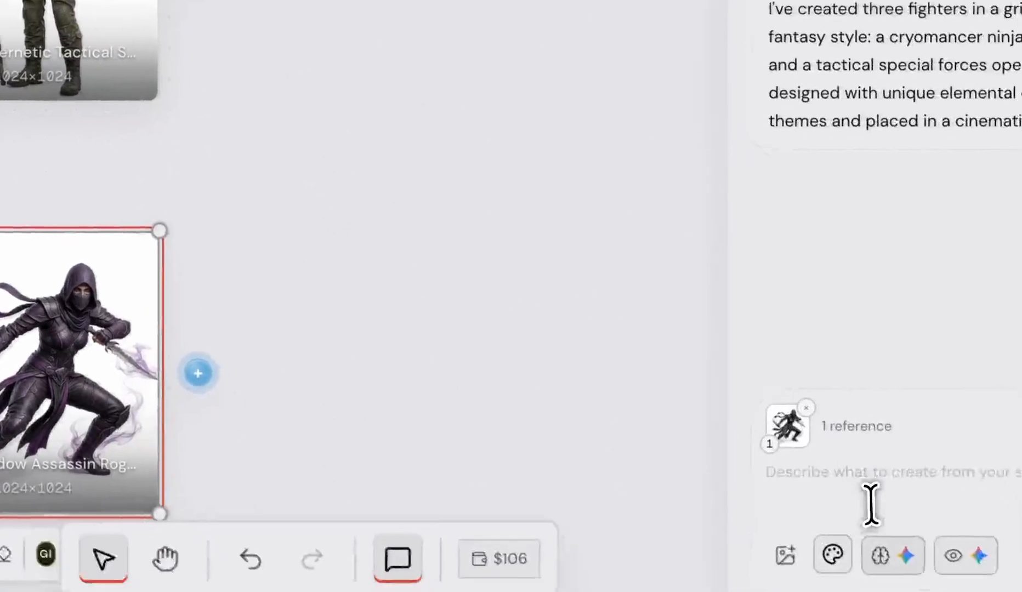
{"action": "left_click", "coordinate": [799, 506]}
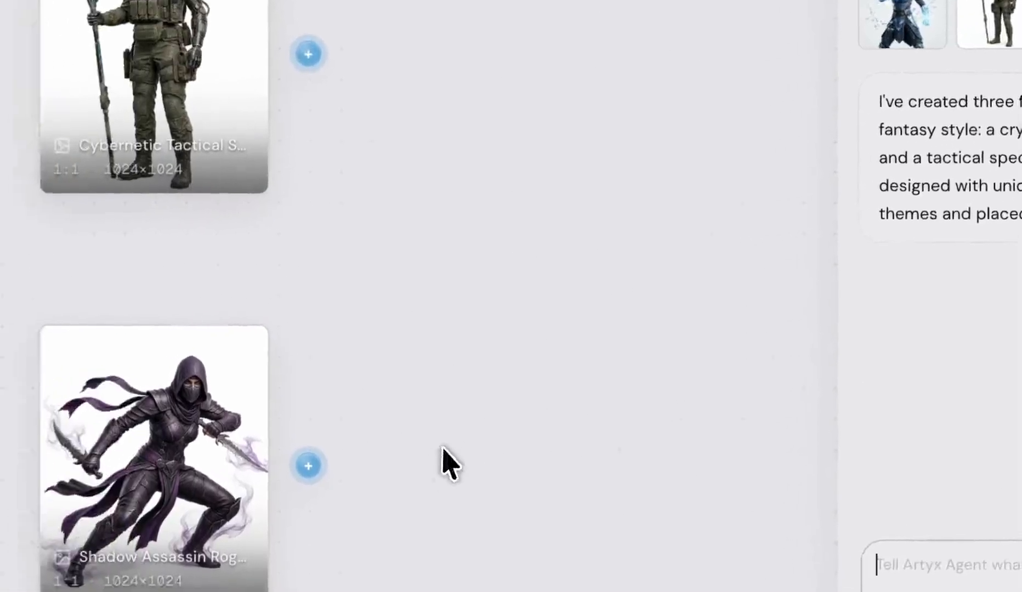
Step: Enlarge the hooded assassin image on the canvas to about 1.8 times its size
{"action": "left_click_drag", "start_coordinate": [277, 439], "coordinate": [219, 301]}
{"action": "left_click_drag", "start_coordinate": [318, 433], "coordinate": [499, 571]}
{"action": "left_click_drag", "start_coordinate": [331, 388], "coordinate": [448, 423]}
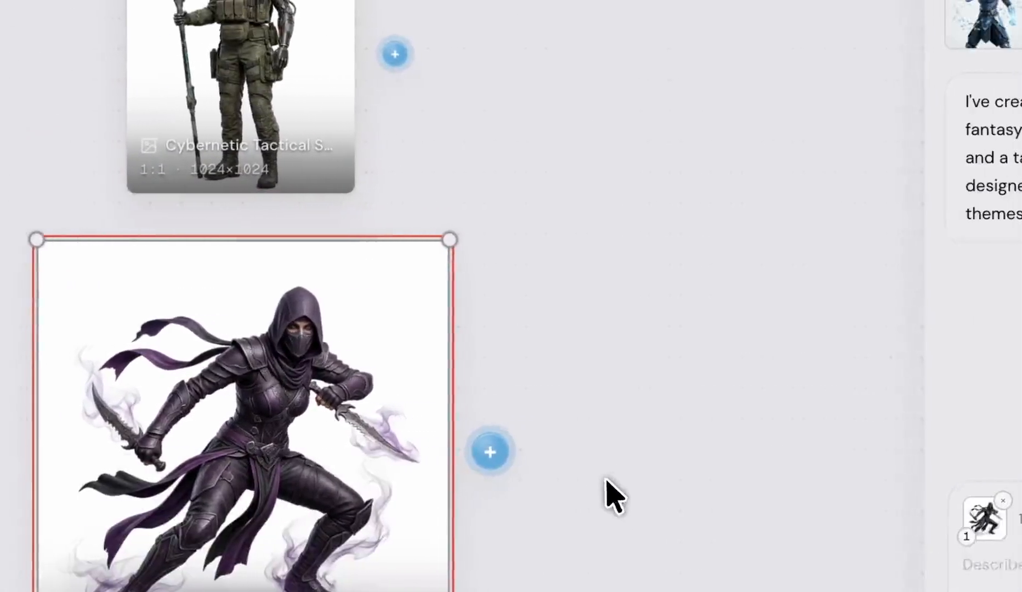
{"action": "left_click_drag", "start_coordinate": [557, 391], "coordinate": [576, 342]}
{"action": "scroll", "coordinate": [576, 343], "scroll_direction": "down", "scroll_amount": 1}
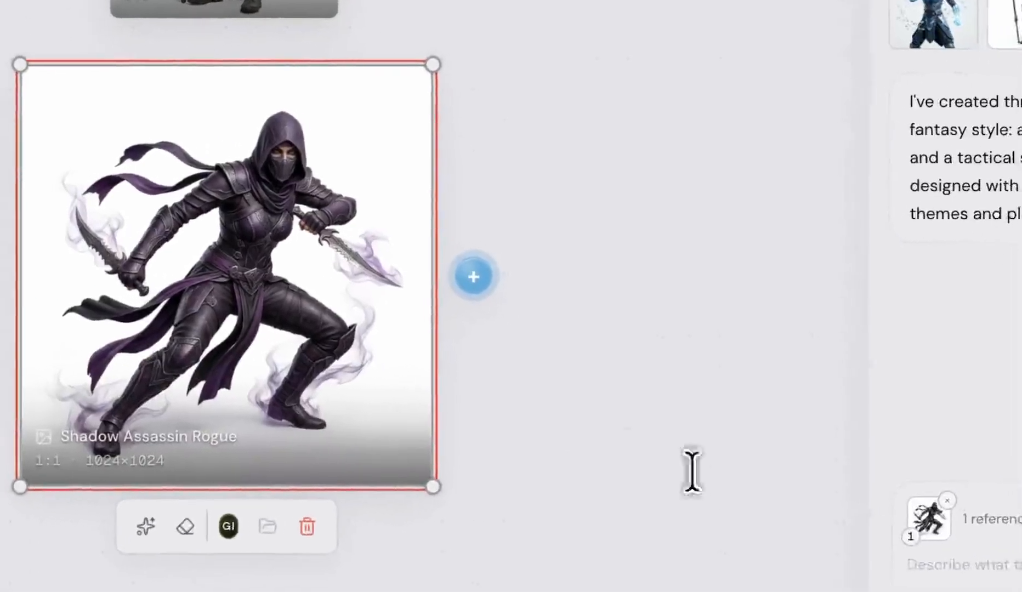
Step: Ask the agent to "Generate a halloween skin variant and christmas one for this character", with the hooded assassin as the reference
{"action": "left_click", "coordinate": [871, 504]}
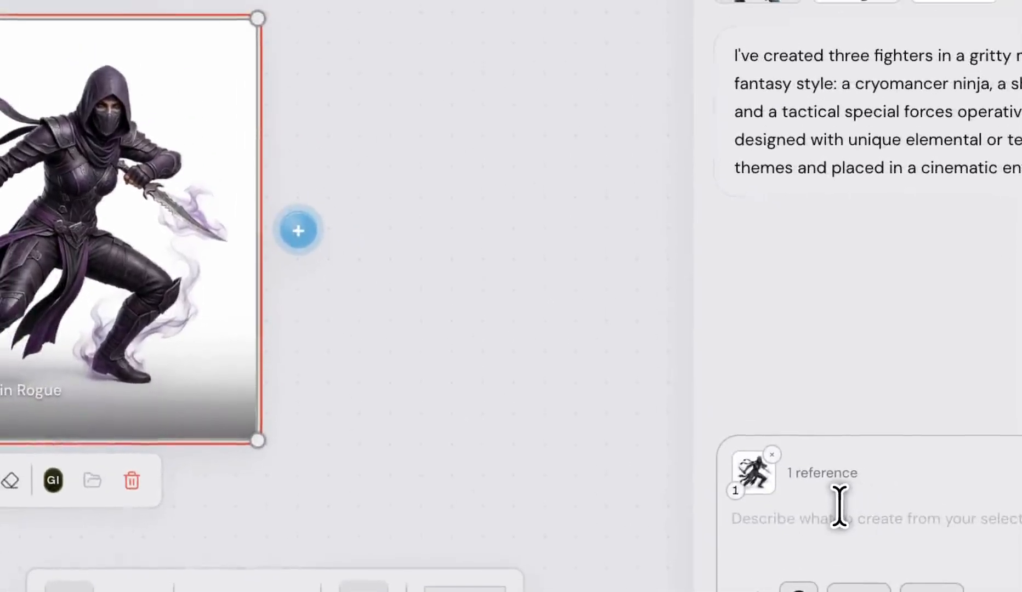
{"action": "type", "text": "Generate a "}
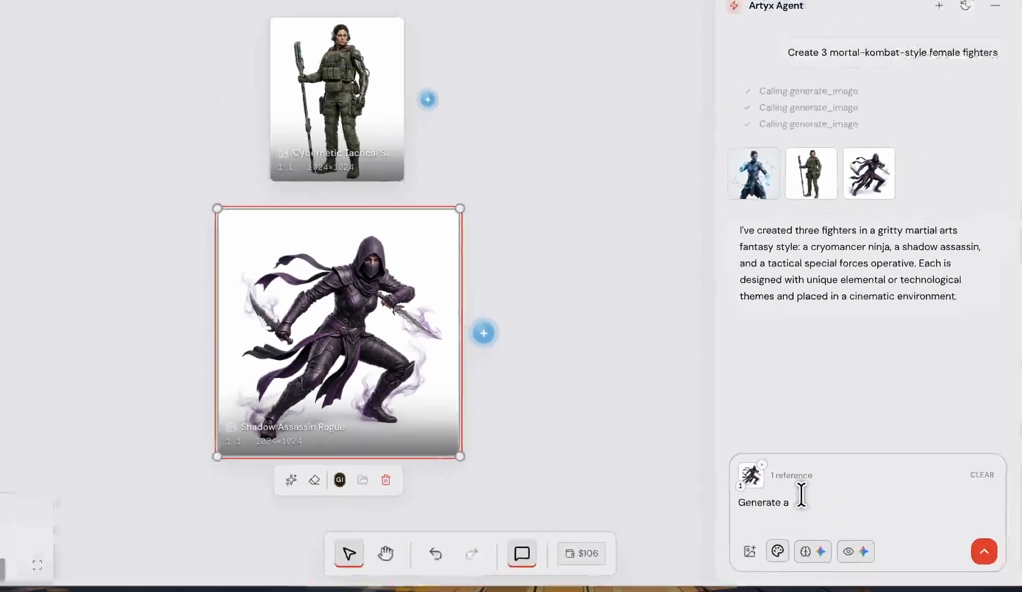
{"action": "type", "text": "halloween"}
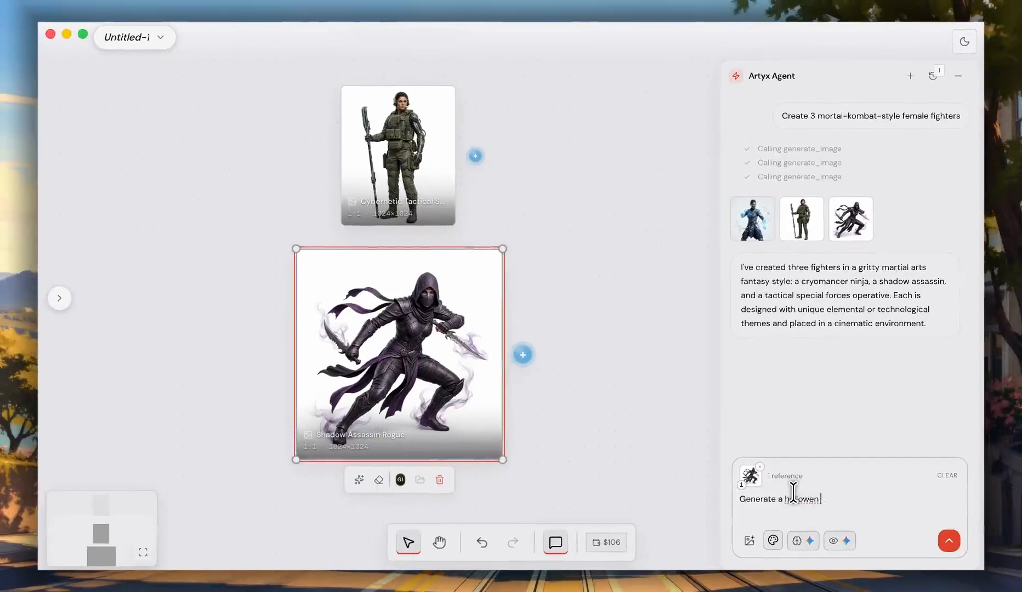
{"action": "type", "text": " skin variant and"}
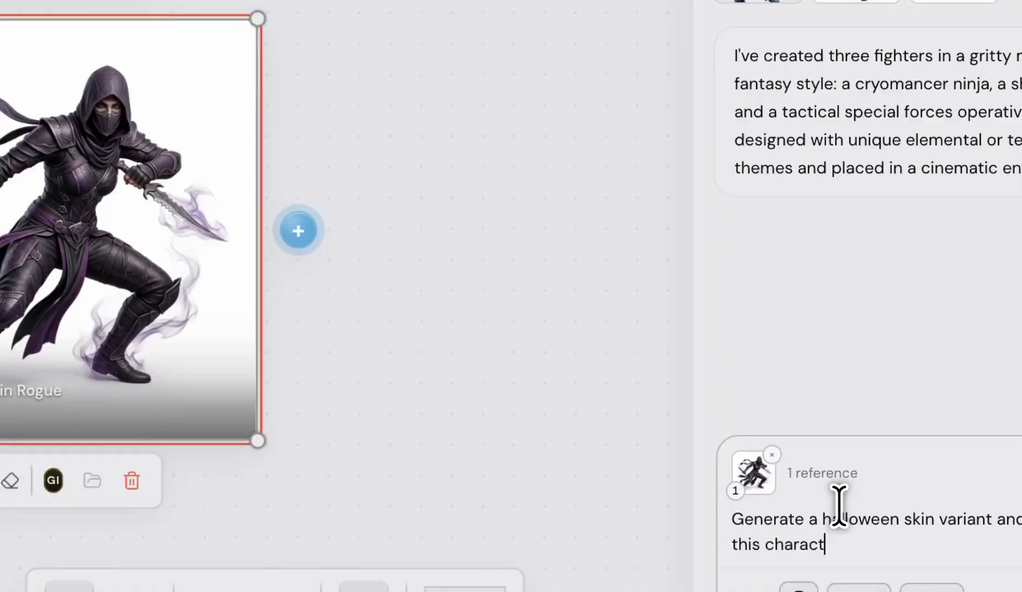
{"action": "key", "text": "Return"}
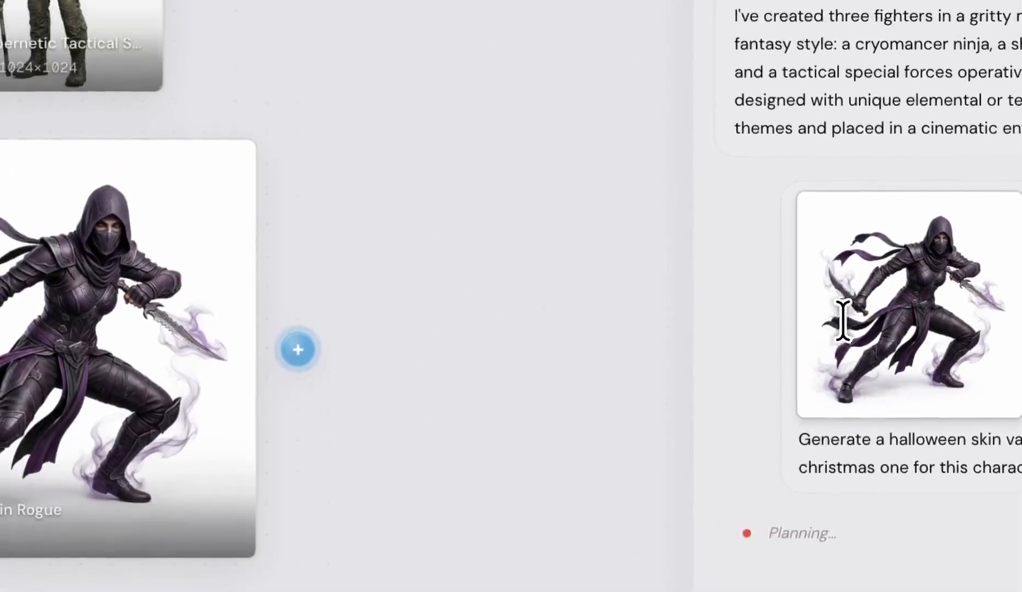
Step: Place the Halloween variant beside the Christmas variant, below the enlarged assassin
{"action": "left_click_drag", "start_coordinate": [798, 439], "coordinate": [971, 439]}
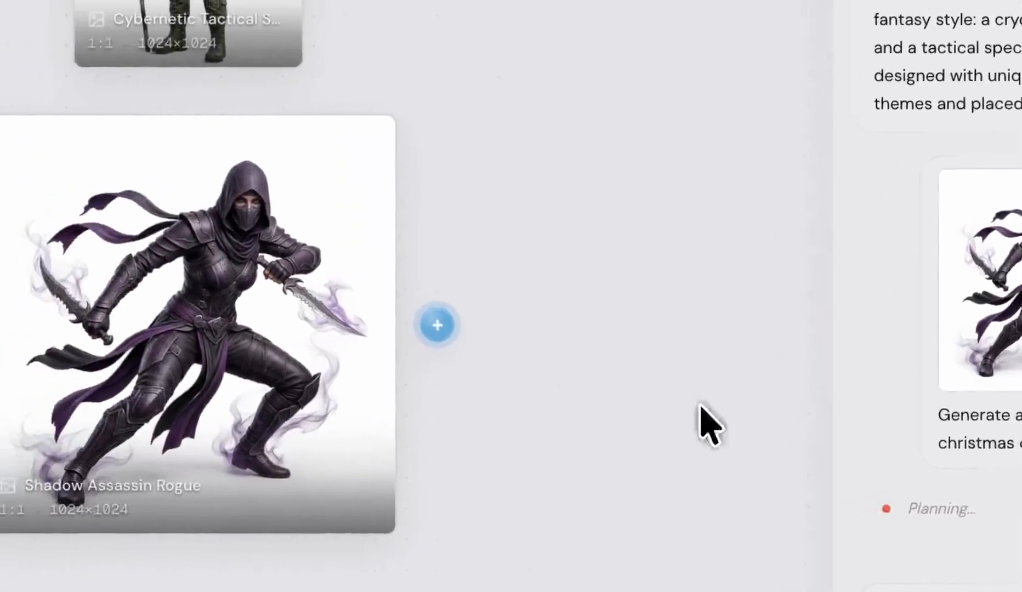
{"action": "double_click", "coordinate": [800, 500]}
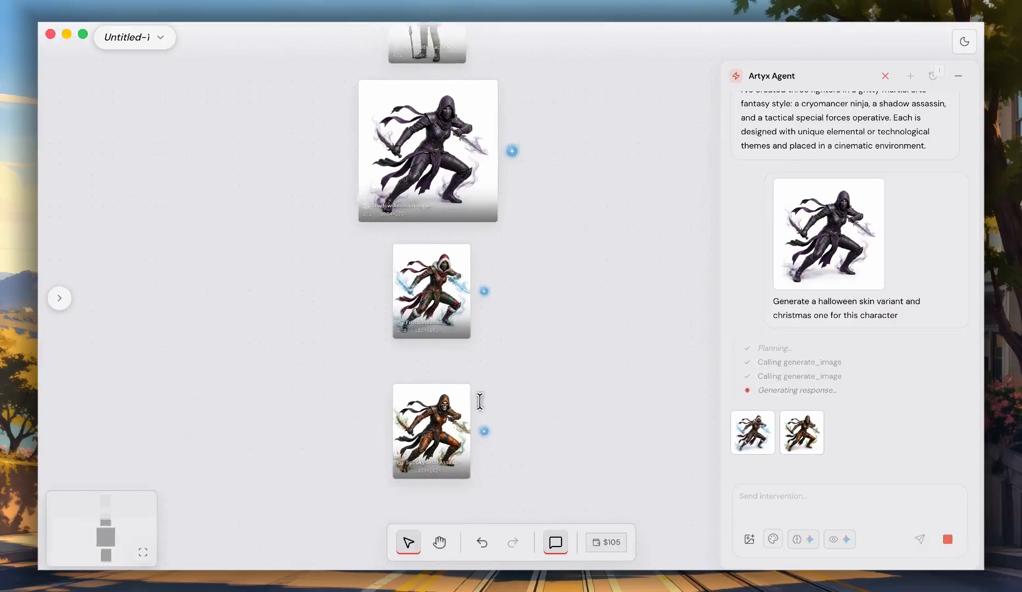
{"action": "left_click_drag", "start_coordinate": [411, 441], "coordinate": [537, 294]}
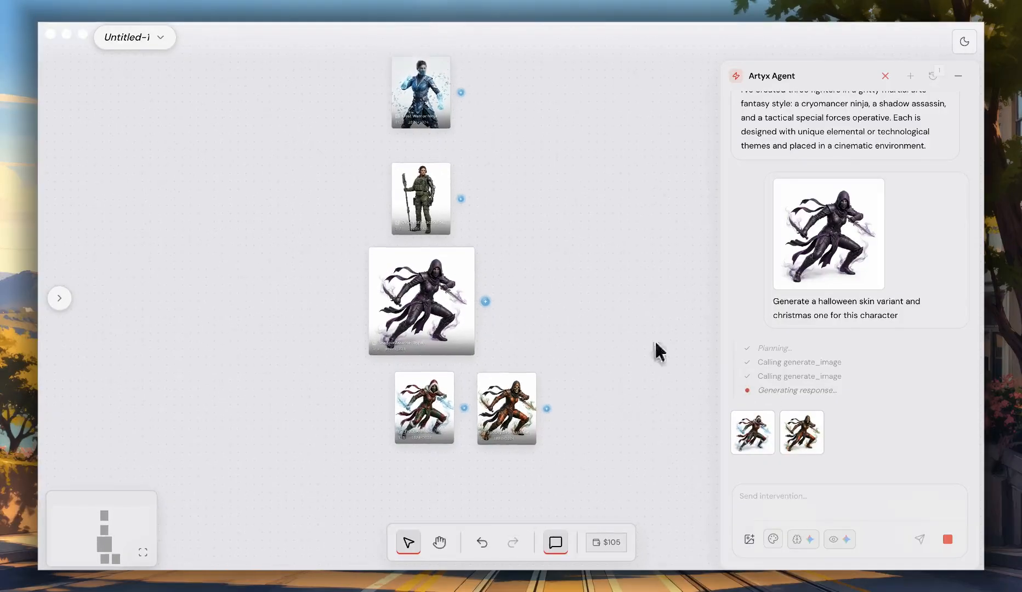
Step: Review the agent's chat history from the first fighters prompt to the seasonal variant results
{"action": "scroll", "coordinate": [747, 130], "scroll_direction": "up", "scroll_amount": 3}
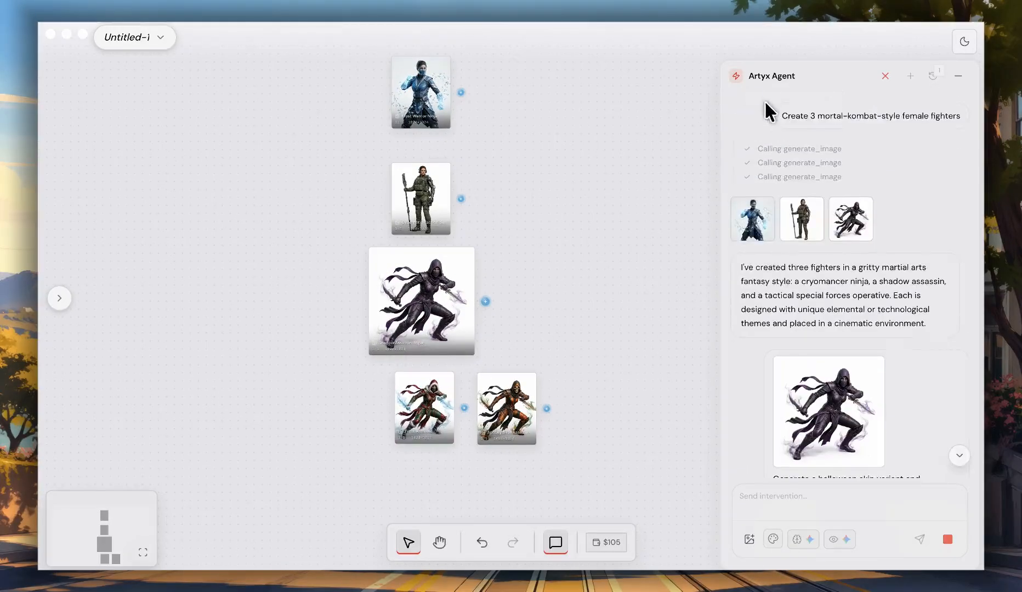
{"action": "scroll", "coordinate": [781, 110], "scroll_direction": "down", "scroll_amount": 3}
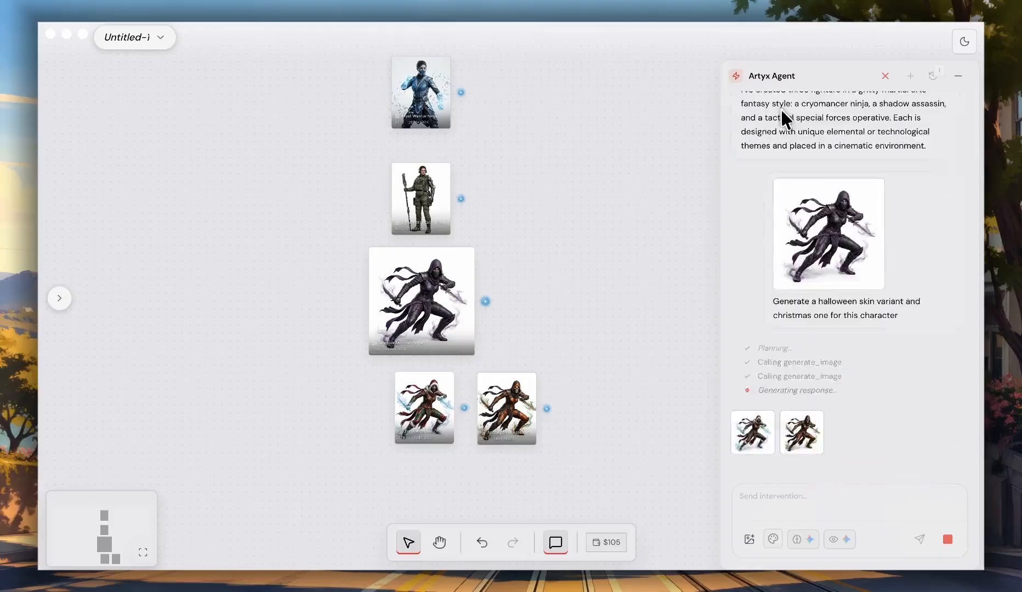
{"action": "scroll", "coordinate": [782, 113], "scroll_direction": "up", "scroll_amount": 3}
{"action": "scroll", "coordinate": [796, 117], "scroll_direction": "down", "scroll_amount": 1}
{"action": "scroll", "coordinate": [798, 124], "scroll_direction": "down", "scroll_amount": 5}
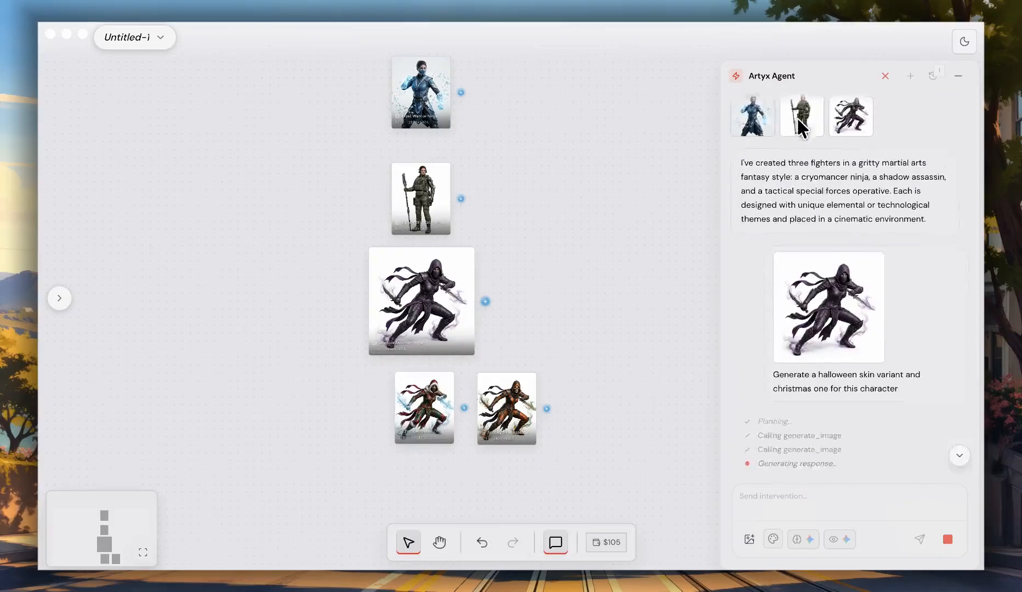
{"action": "scroll", "coordinate": [799, 126], "scroll_direction": "up", "scroll_amount": 6}
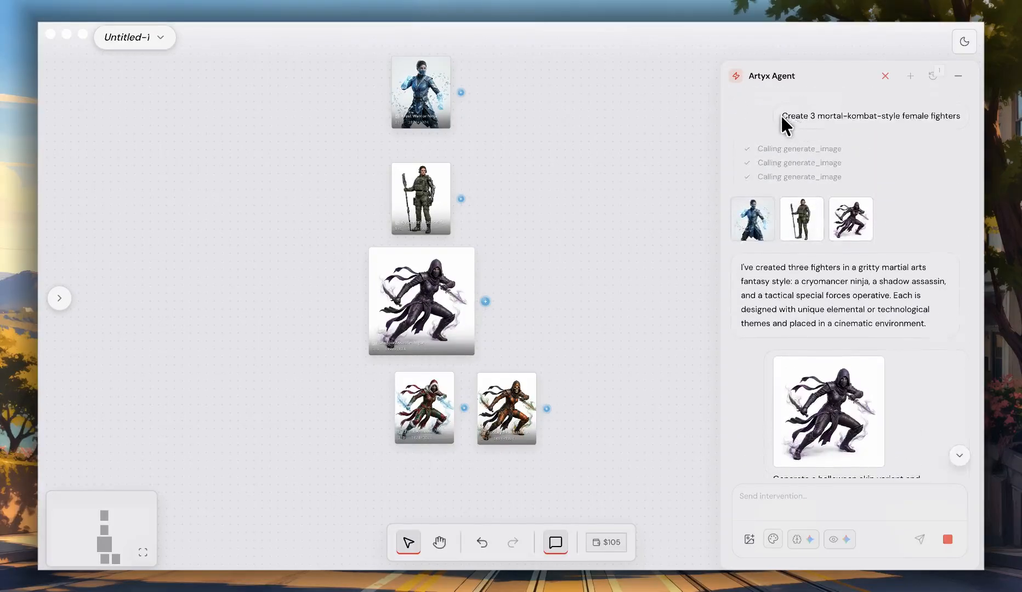
{"action": "scroll", "coordinate": [791, 130], "scroll_direction": "down", "scroll_amount": 3}
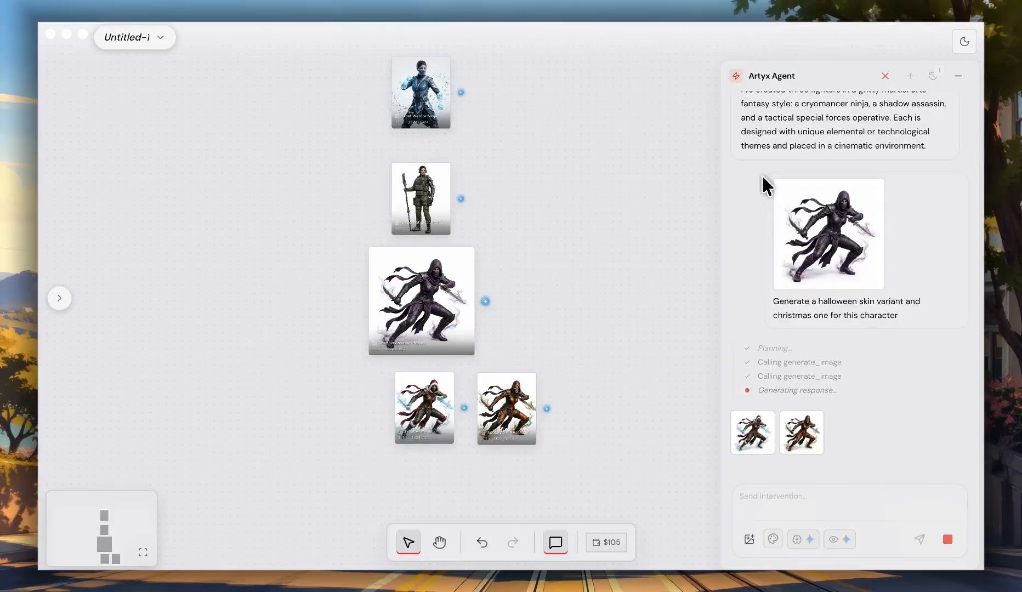
Step: Move the Halloween variant to the open canvas area right of the enlarged assassin and clear the selection
{"action": "left_click", "coordinate": [510, 403]}
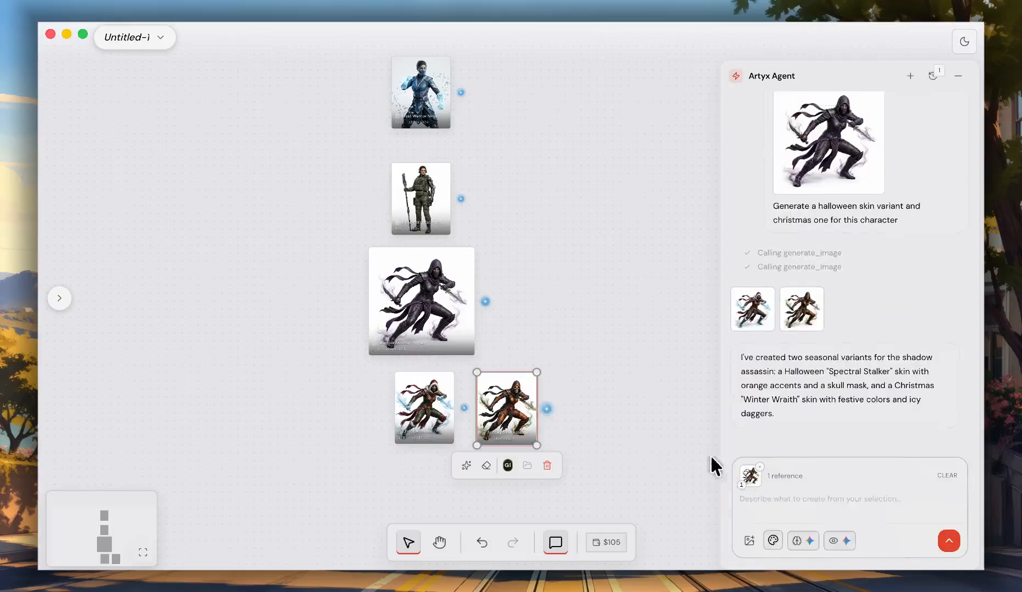
{"action": "left_click", "coordinate": [592, 417]}
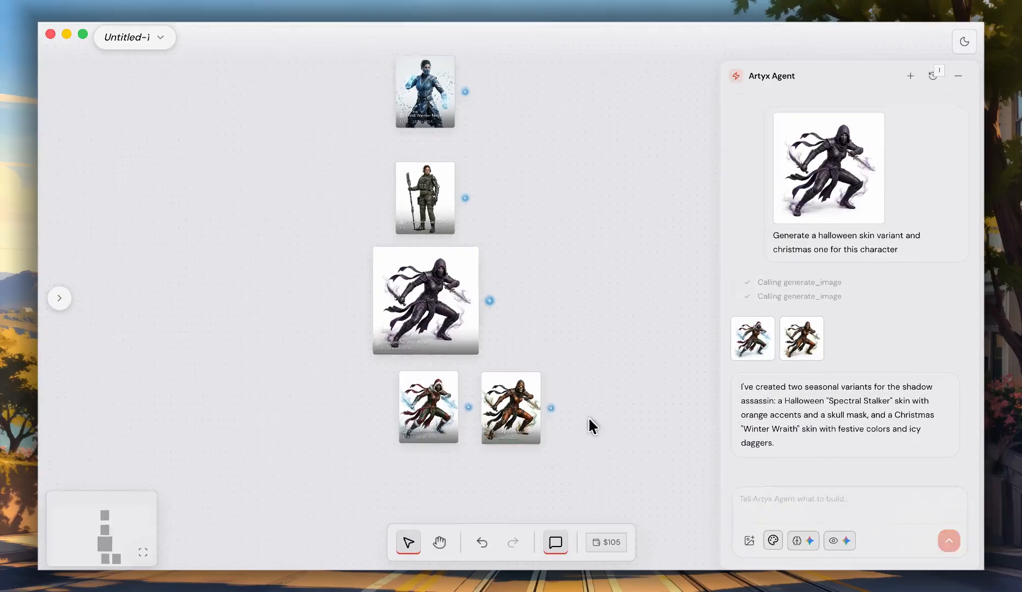
{"action": "scroll", "coordinate": [591, 425], "scroll_direction": "down", "scroll_amount": 2}
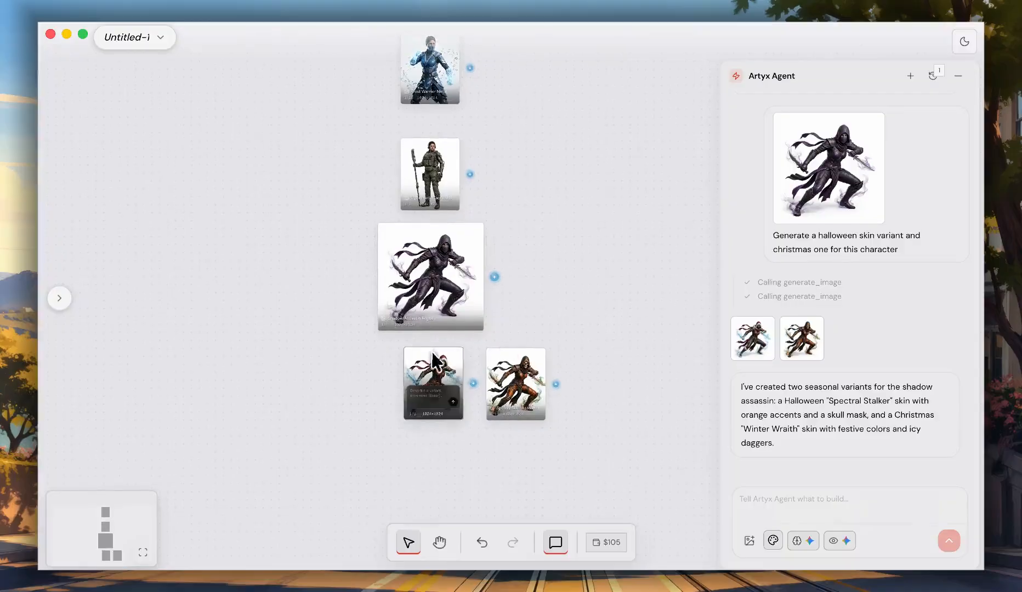
{"action": "scroll", "coordinate": [495, 324], "scroll_direction": "up", "scroll_amount": 2}
{"action": "scroll", "coordinate": [511, 330], "scroll_direction": "down", "scroll_amount": 3}
{"action": "scroll", "coordinate": [519, 332], "scroll_direction": "up", "scroll_amount": 3}
{"action": "left_click_drag", "start_coordinate": [495, 396], "coordinate": [559, 324]}
{"action": "left_click", "coordinate": [645, 292]}
{"action": "left_click_drag", "start_coordinate": [645, 291], "coordinate": [532, 323]}
{"action": "left_click_drag", "start_coordinate": [481, 366], "coordinate": [517, 326]}
{"action": "left_click", "coordinate": [559, 306]}
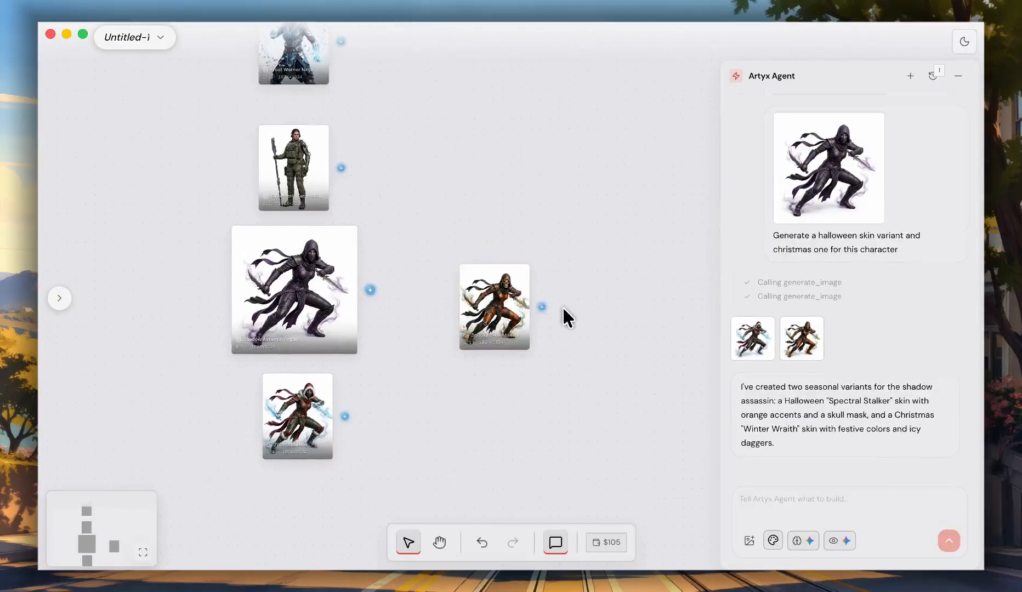
Step: Select the original assassin and then the Halloween variant as the agent's reference, and remove the reference again
{"action": "scroll", "coordinate": [588, 328], "scroll_direction": "up", "scroll_amount": 2}
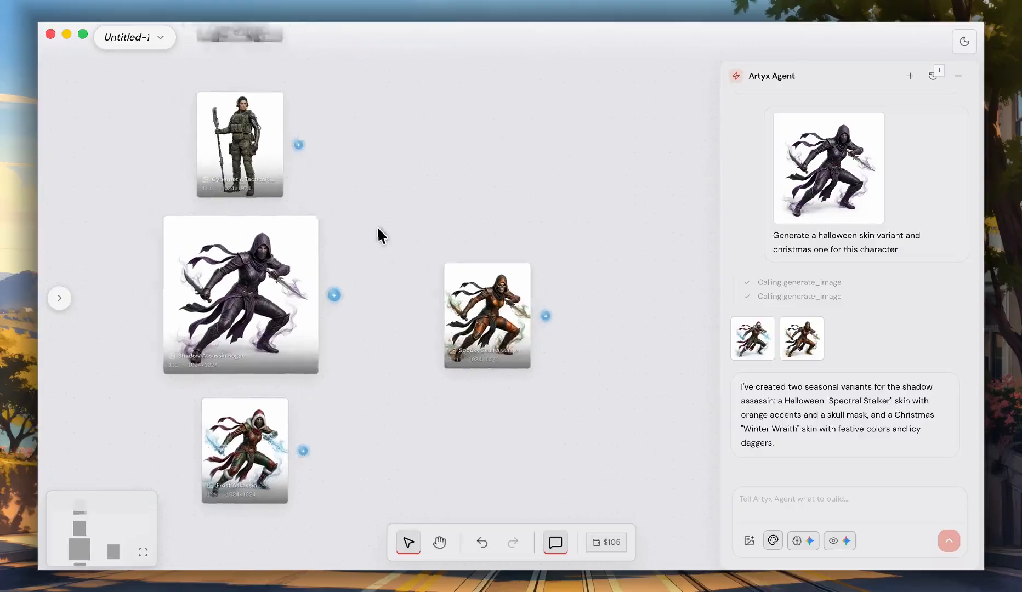
{"action": "scroll", "coordinate": [452, 301], "scroll_direction": "down", "scroll_amount": 3}
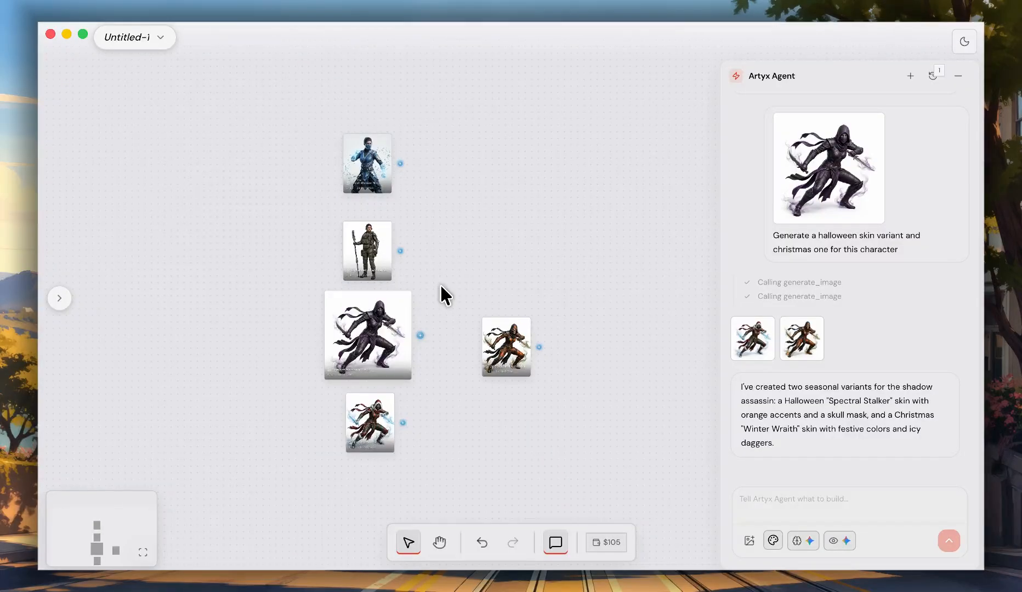
{"action": "scroll", "coordinate": [460, 285], "scroll_direction": "up", "scroll_amount": 2}
{"action": "scroll", "coordinate": [461, 285], "scroll_direction": "left", "scroll_amount": 2}
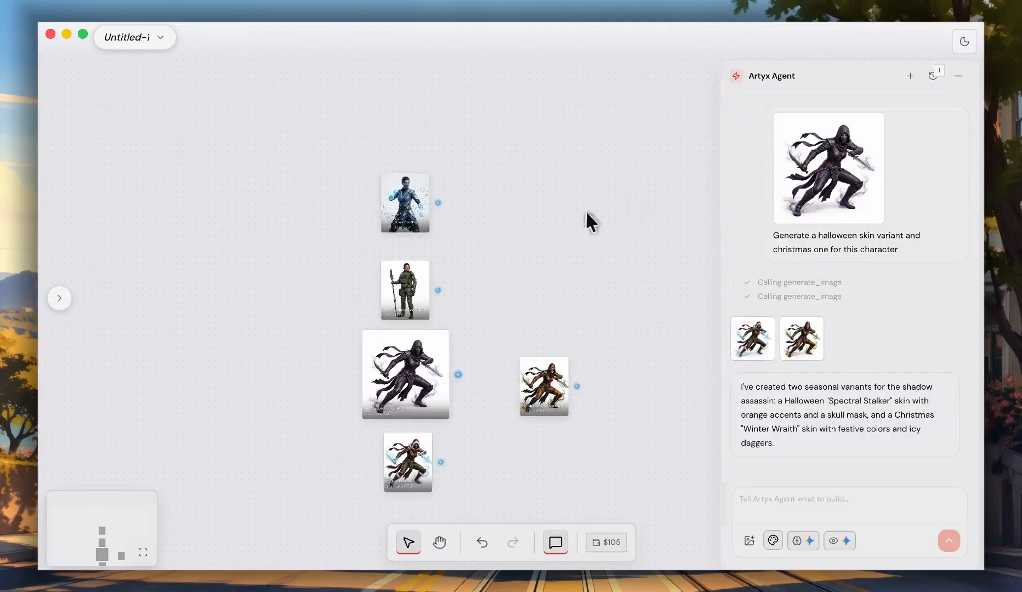
{"action": "left_click", "coordinate": [414, 373]}
{"action": "left_click", "coordinate": [554, 380]}
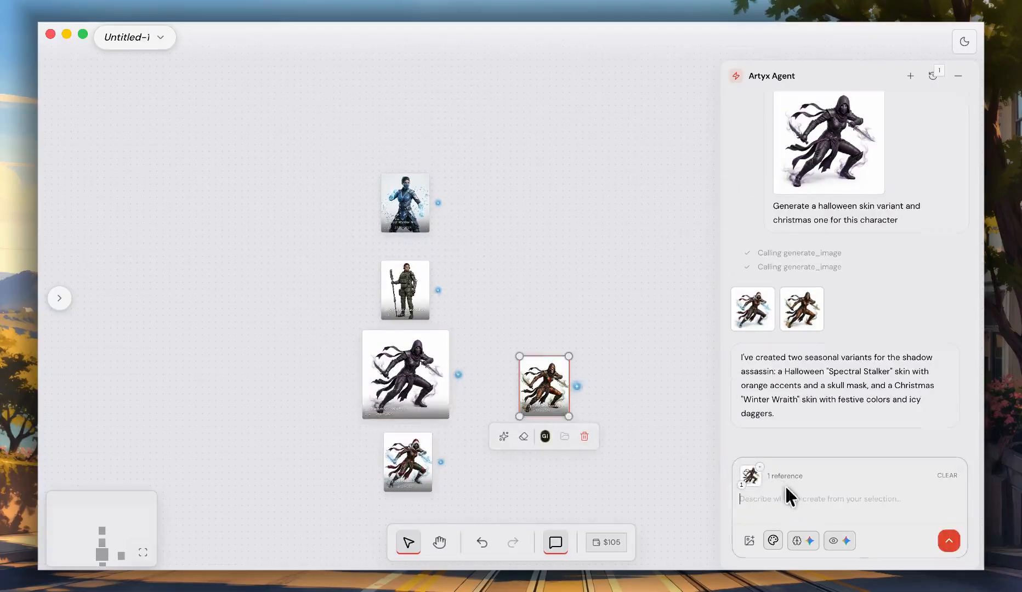
{"action": "left_click", "coordinate": [760, 467]}
{"action": "left_click_drag", "start_coordinate": [744, 386], "coordinate": [775, 428]}
{"action": "left_click", "coordinate": [737, 384]}
{"action": "left_click", "coordinate": [776, 429]}
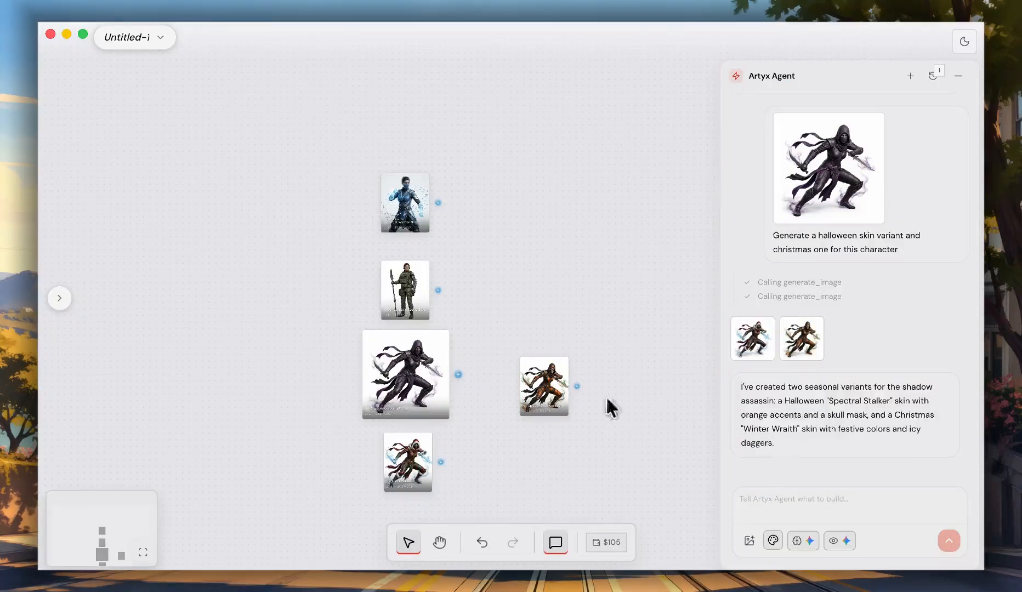
Step: Move the original hooded assassin up beside the blue ninja and tactical soldier, above the Halloween variant, and deselect it
{"action": "mouse_move", "coordinate": [467, 348]}
{"action": "left_click_drag", "start_coordinate": [413, 352], "coordinate": [528, 242]}
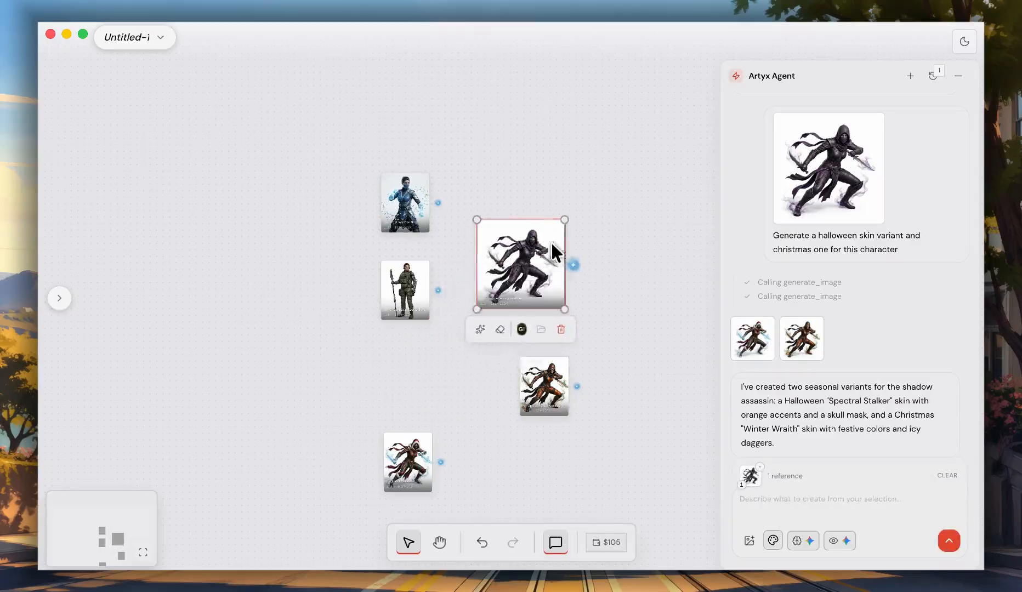
{"action": "scroll", "coordinate": [644, 270], "scroll_direction": "up", "scroll_amount": 5}
{"action": "left_click", "coordinate": [541, 270]}
{"action": "scroll", "coordinate": [476, 262], "scroll_direction": "up", "scroll_amount": 2}
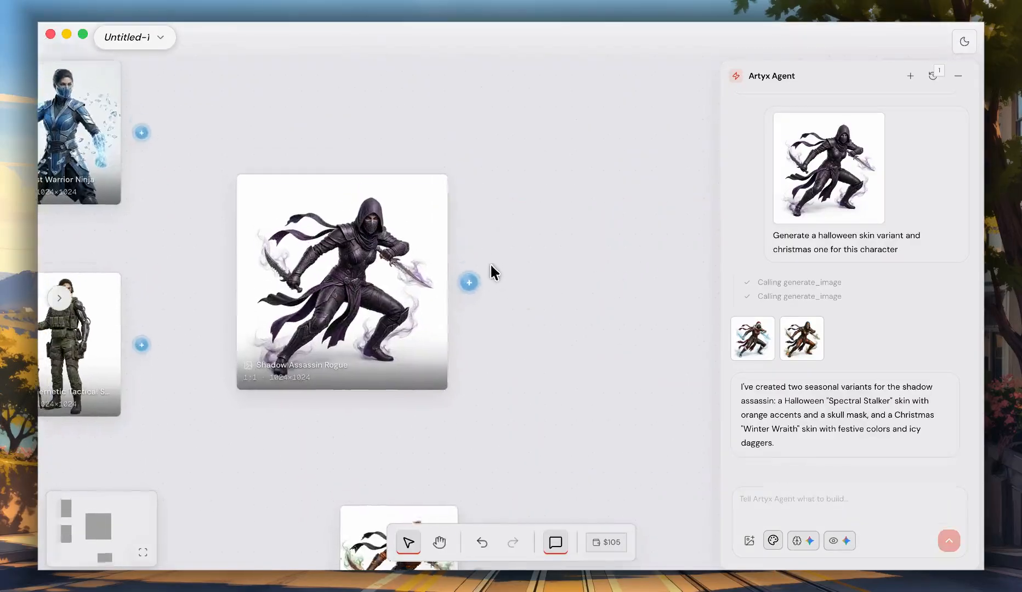
Step: Examine the agent's chat from its first prompt about the female fighters
{"action": "left_click", "coordinate": [470, 286]}
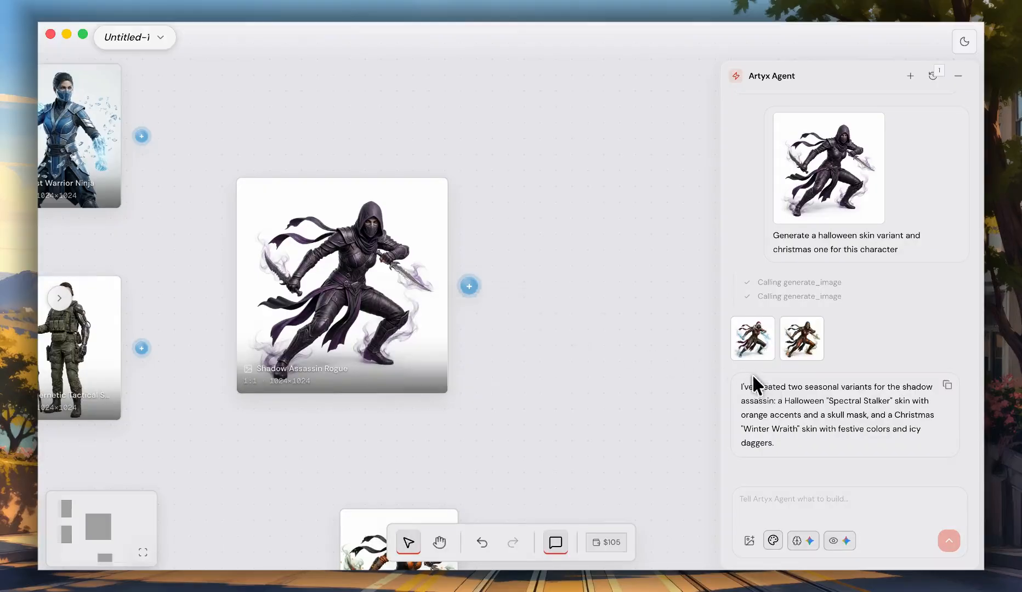
{"action": "scroll", "coordinate": [768, 417], "scroll_direction": "up", "scroll_amount": 5}
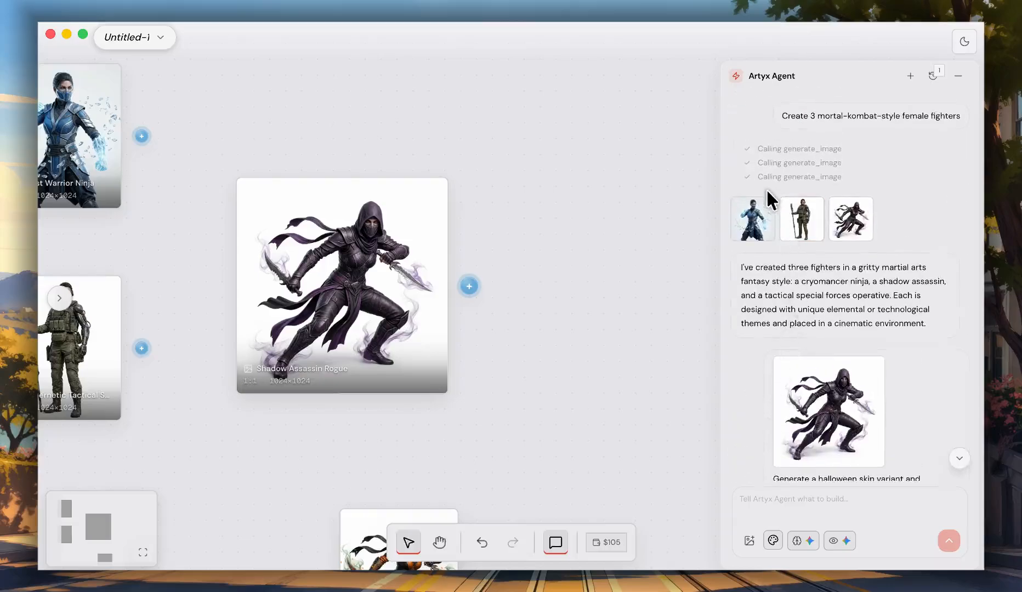
Step: Review the agent's chat from the fighters prompt through the request for Halloween and Christmas skin variants
{"action": "left_click_drag", "start_coordinate": [779, 112], "coordinate": [884, 298]}
{"action": "left_click", "coordinate": [883, 297]}
{"action": "scroll", "coordinate": [884, 296], "scroll_direction": "down", "scroll_amount": 5}
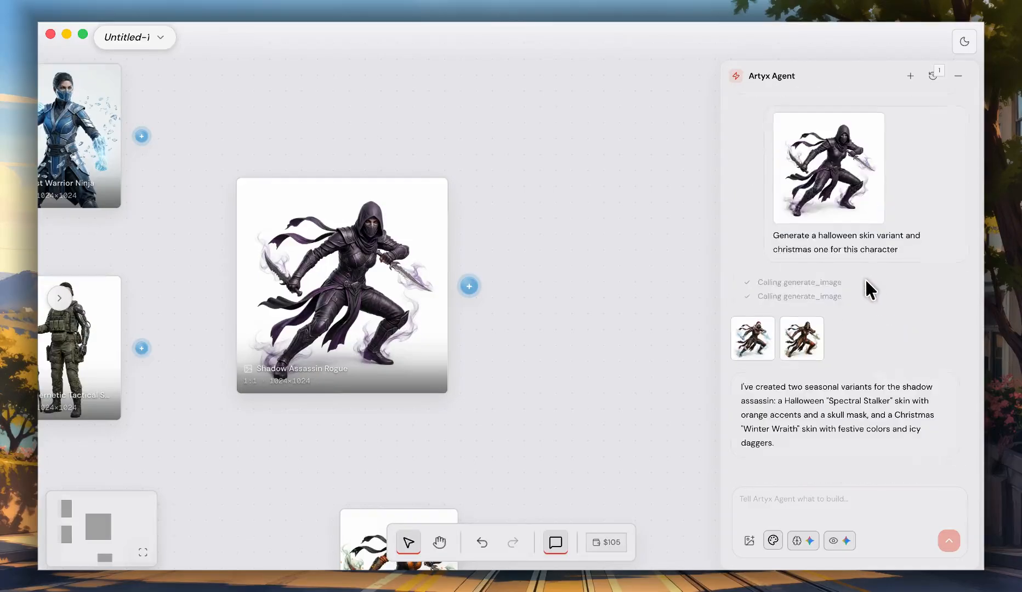
{"action": "scroll", "coordinate": [766, 417], "scroll_direction": "up", "scroll_amount": 5}
{"action": "left_click_drag", "start_coordinate": [782, 114], "coordinate": [864, 116]}
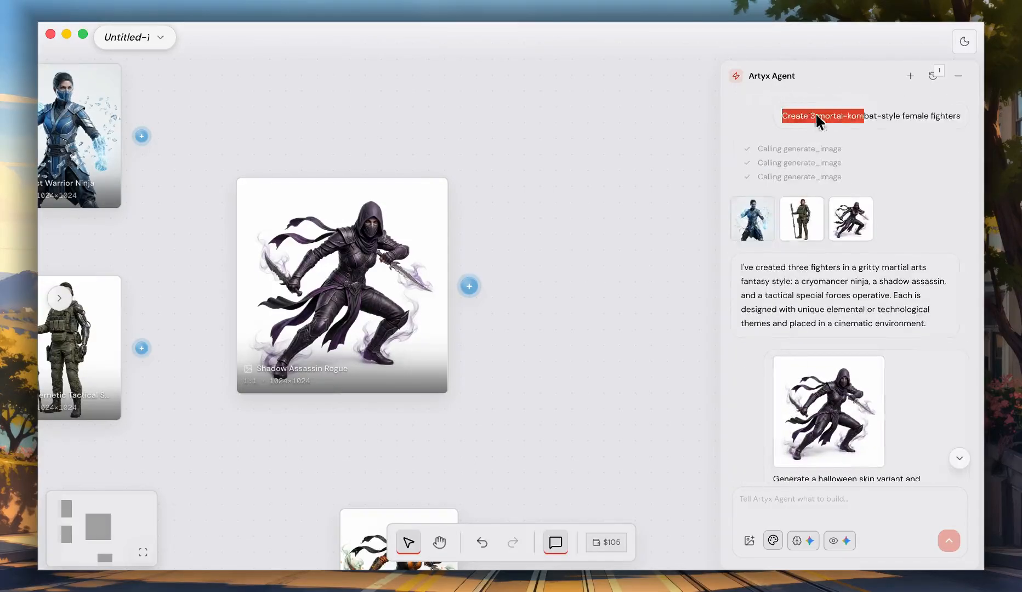
{"action": "scroll", "coordinate": [843, 125], "scroll_direction": "down", "scroll_amount": 5}
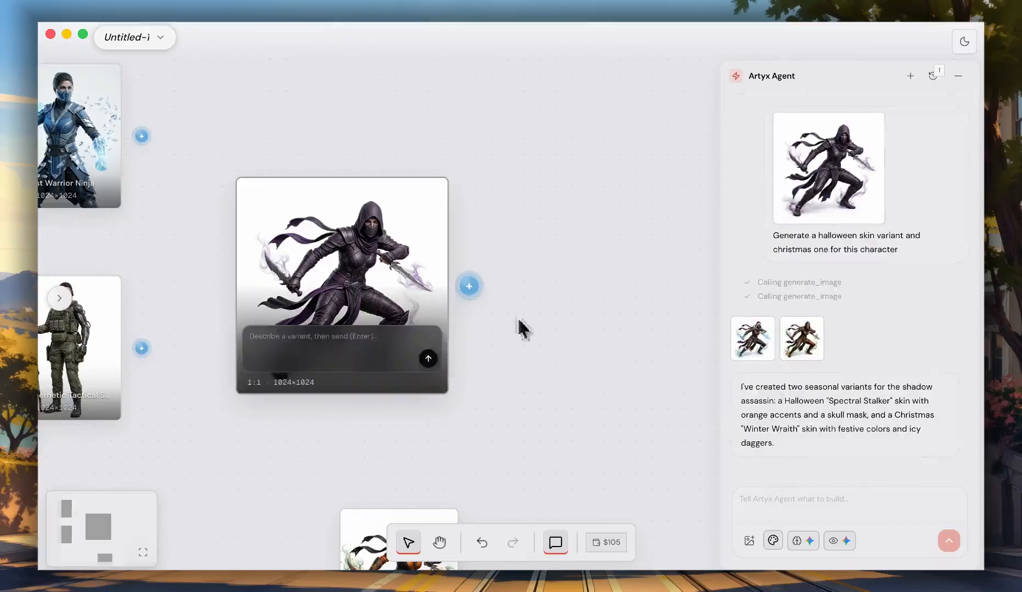
Step: Open 3D generation for the hooded assassin image and look through the available providers
{"action": "left_click", "coordinate": [469, 286]}
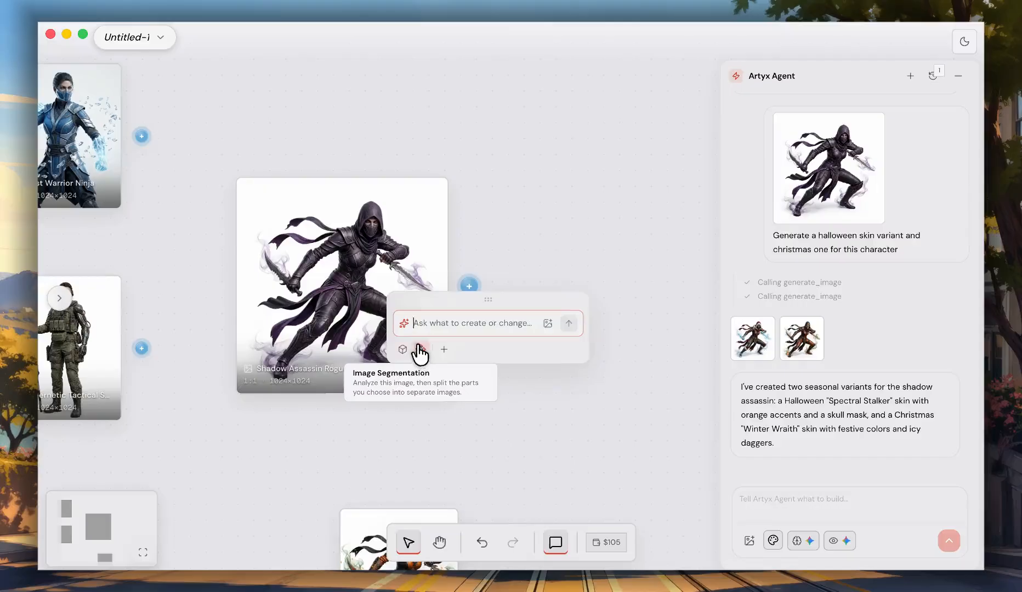
{"action": "left_click", "coordinate": [402, 349]}
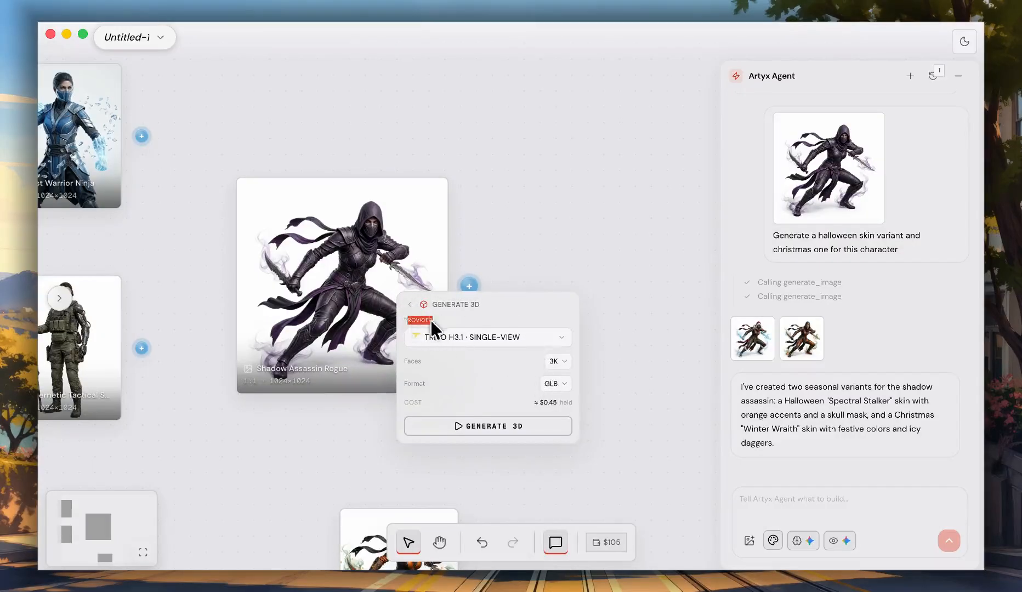
{"action": "left_click", "coordinate": [430, 337]}
{"action": "scroll", "coordinate": [453, 197], "scroll_direction": "down", "scroll_amount": 2}
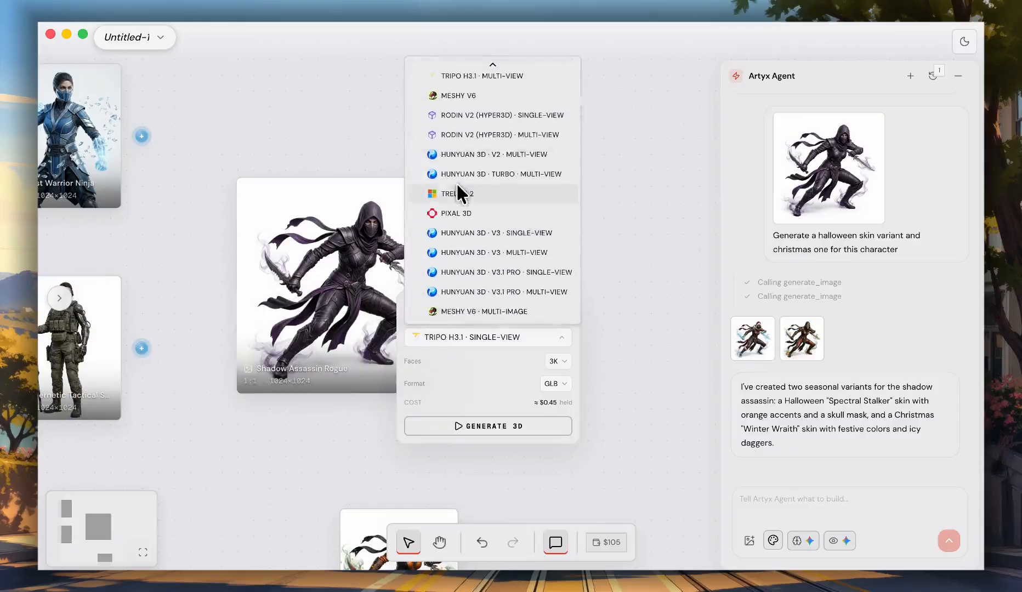
{"action": "scroll", "coordinate": [456, 170], "scroll_direction": "up", "scroll_amount": 2}
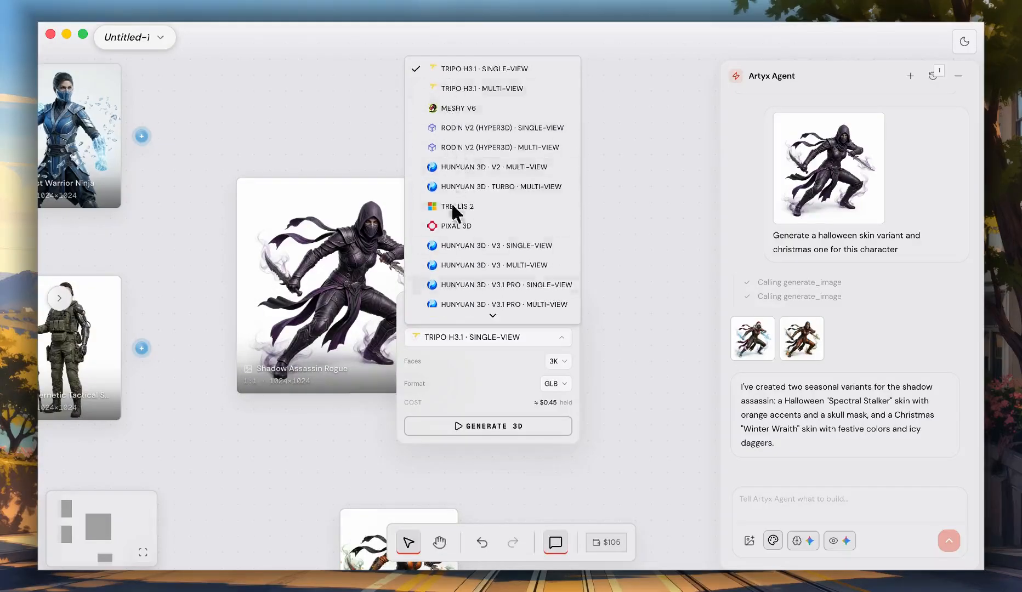
{"action": "mouse_move", "coordinate": [466, 317]}
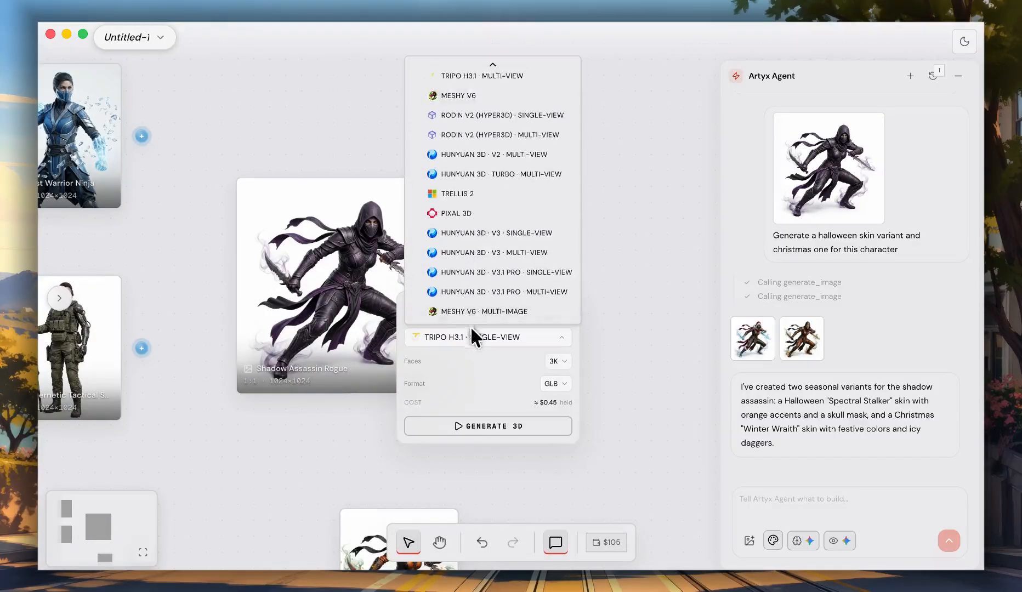
{"action": "left_click", "coordinate": [473, 338]}
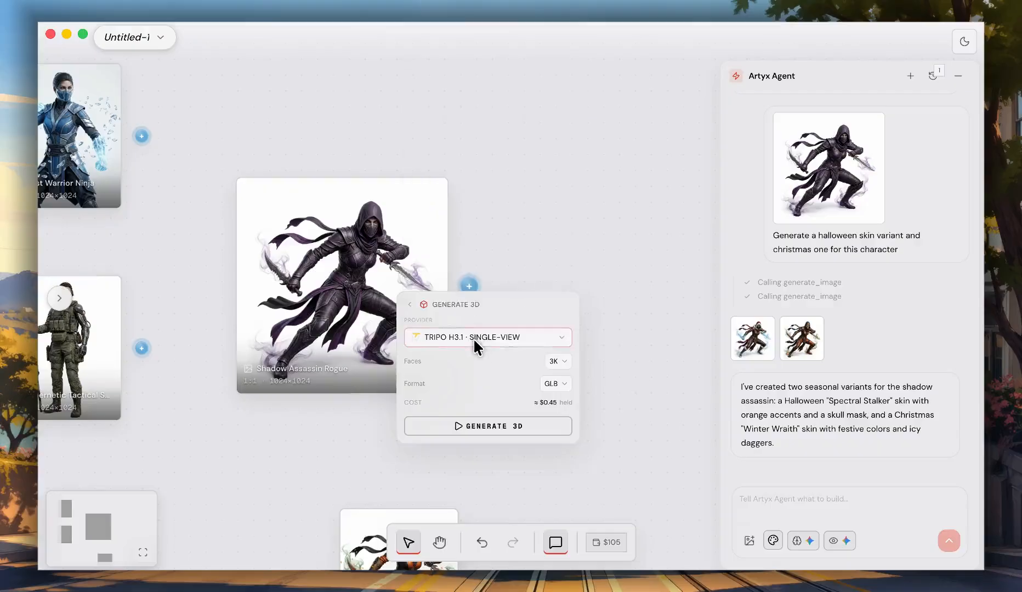
Step: Check the face count and format options for 3D generation, keeping Tripo H3.1 Single-View as the provider
{"action": "left_click", "coordinate": [555, 361]}
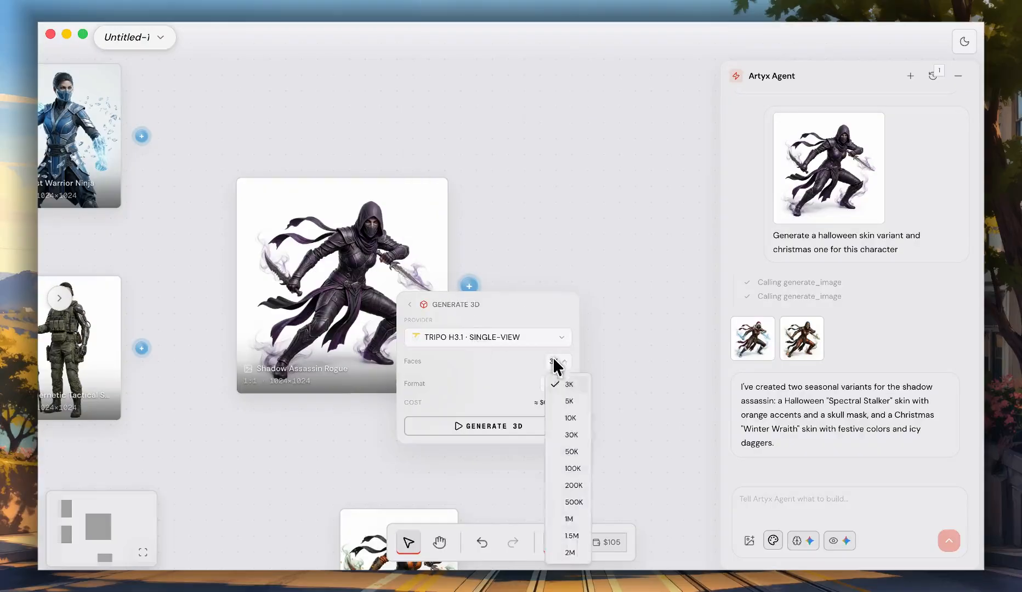
{"action": "left_click", "coordinate": [529, 387]}
{"action": "left_click", "coordinate": [543, 384]}
{"action": "left_click", "coordinate": [543, 384]}
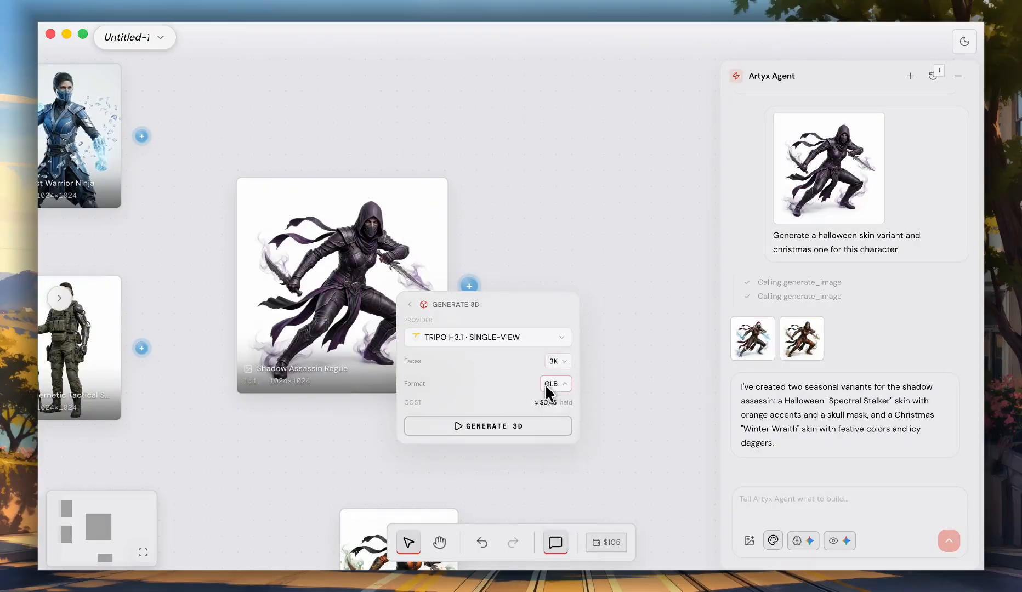
{"action": "left_click", "coordinate": [543, 337]}
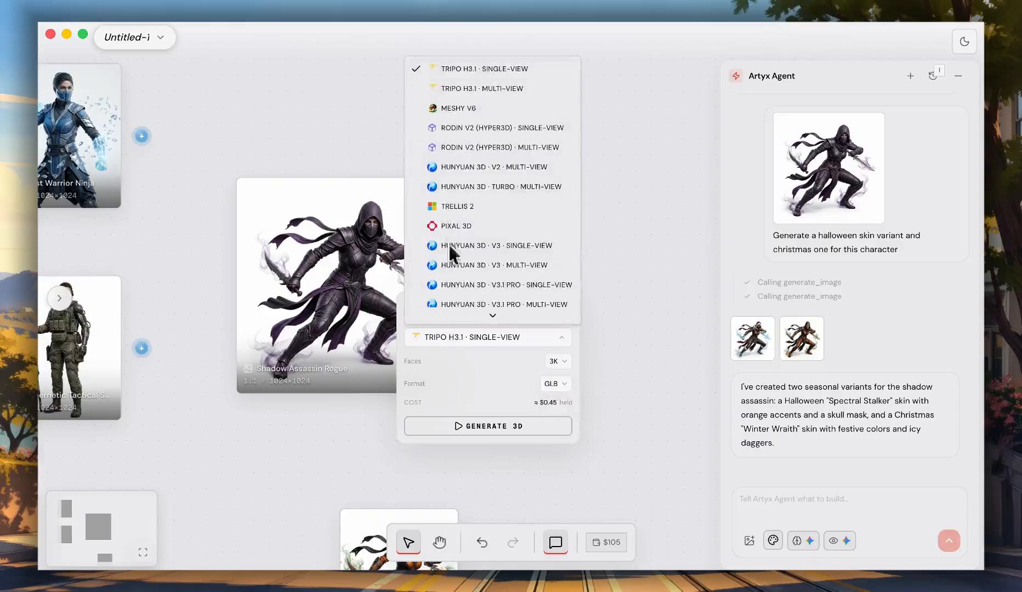
{"action": "left_click", "coordinate": [453, 69]}
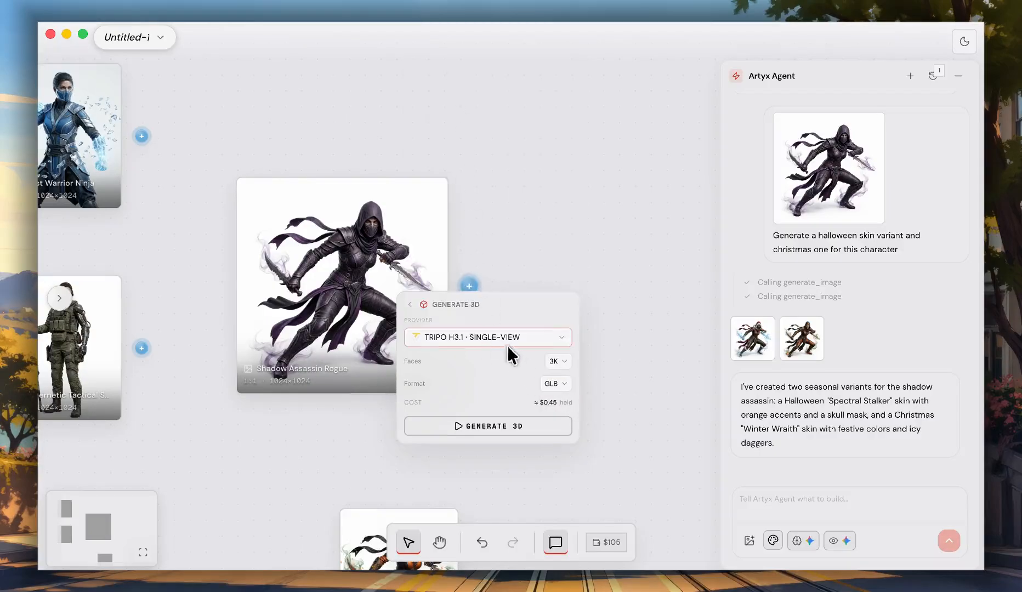
Step: Try the Tripo H3.1 Multi-View provider, inspect the image choices for the back view, and dismiss the 3D generation settings
{"action": "left_click", "coordinate": [507, 337]}
{"action": "left_click", "coordinate": [465, 86]}
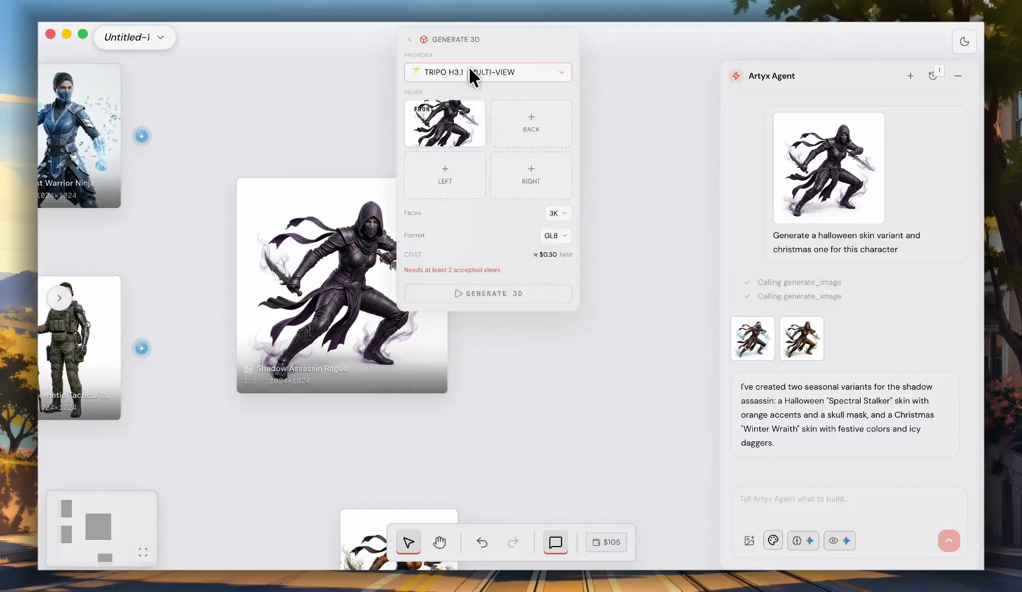
{"action": "left_click", "coordinate": [504, 139]}
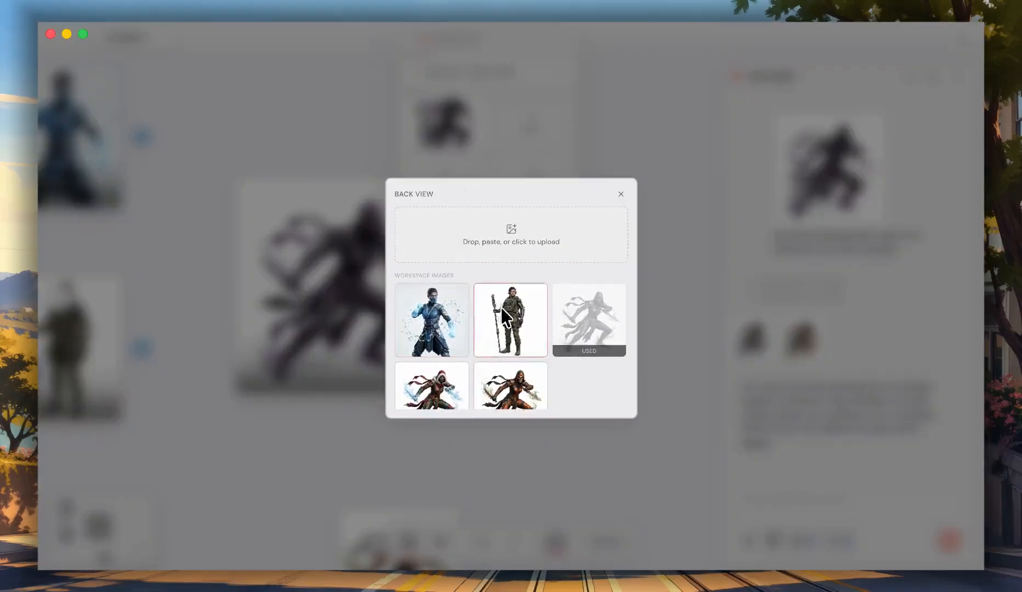
{"action": "left_click", "coordinate": [621, 194]}
{"action": "mouse_move", "coordinate": [358, 335]}
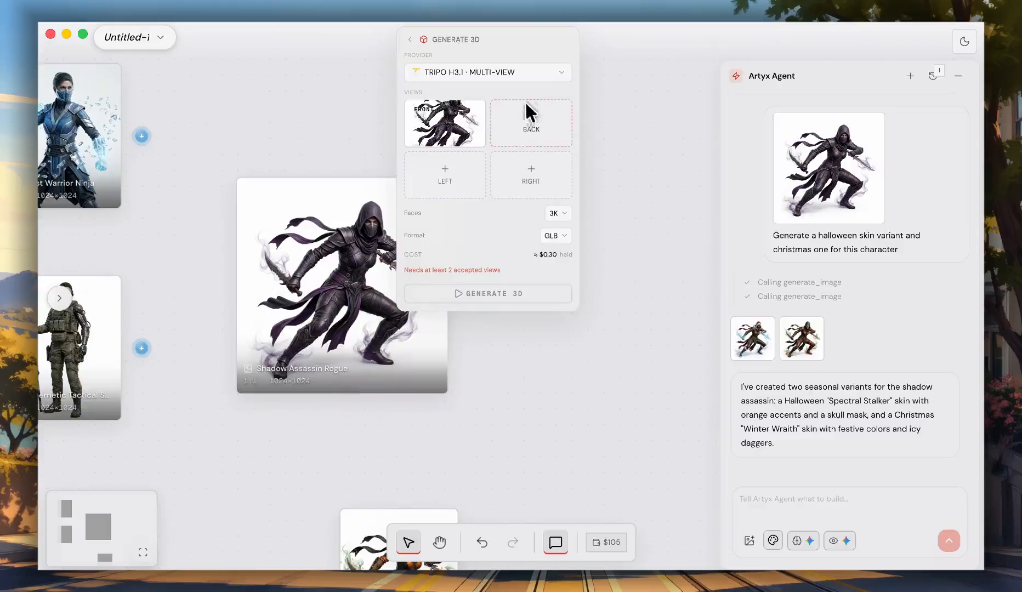
{"action": "left_click", "coordinate": [802, 503]}
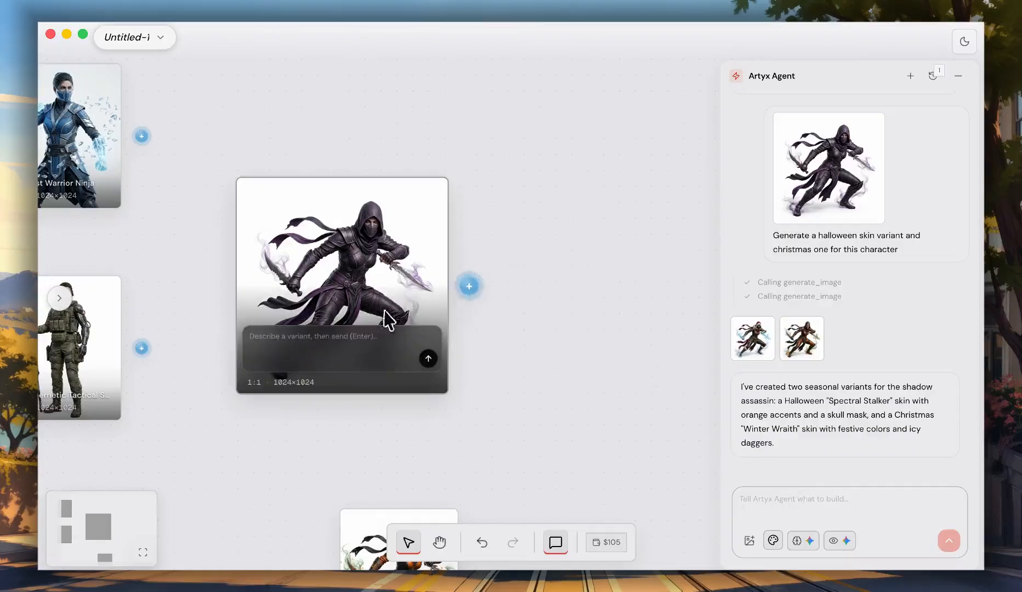
Step: Reopen 3D generation for the hooded assassin with Tripo H3.1 Single-View and set the face count to 50K
{"action": "left_click", "coordinate": [469, 286]}
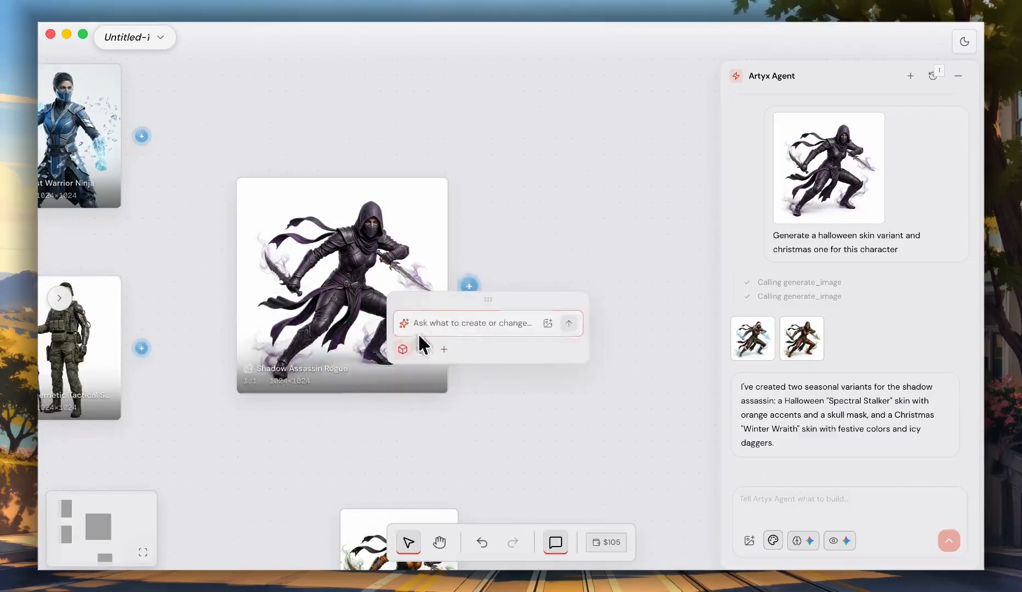
{"action": "left_click", "coordinate": [403, 347]}
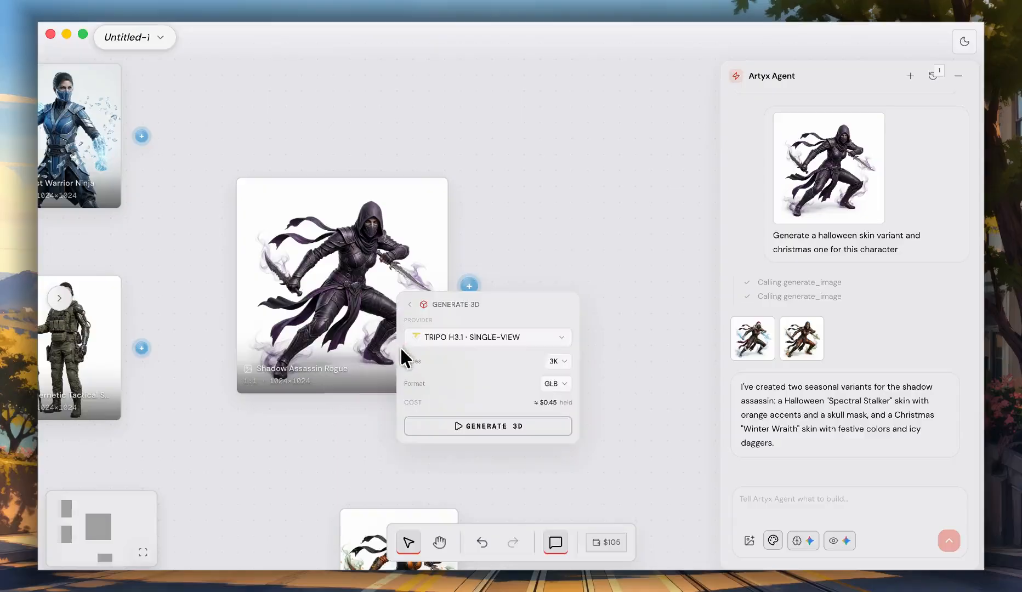
{"action": "left_click", "coordinate": [442, 339]}
{"action": "left_click", "coordinate": [444, 337]}
{"action": "left_click", "coordinate": [558, 361]}
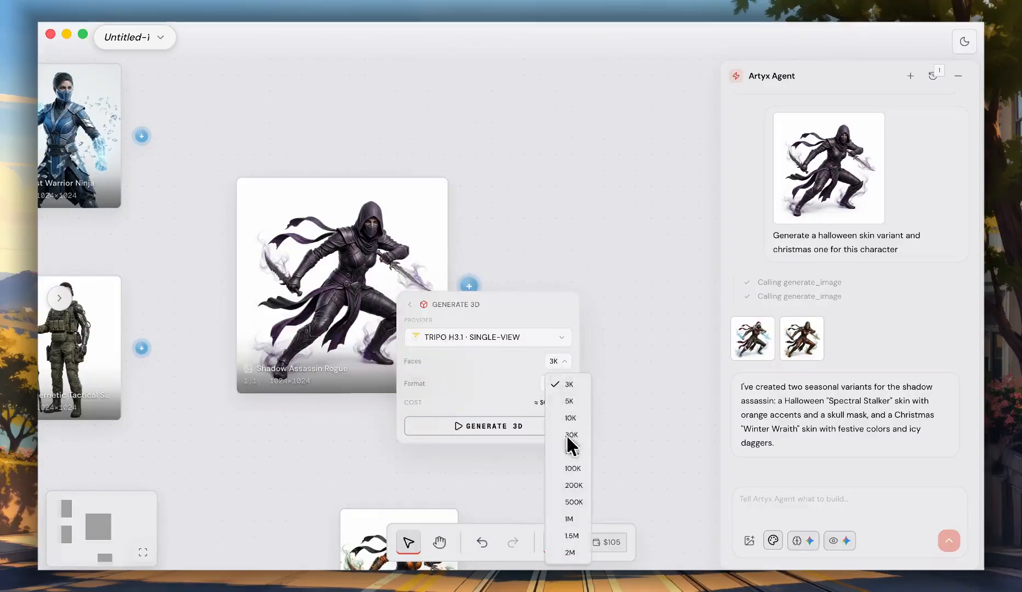
{"action": "left_click", "coordinate": [536, 423]}
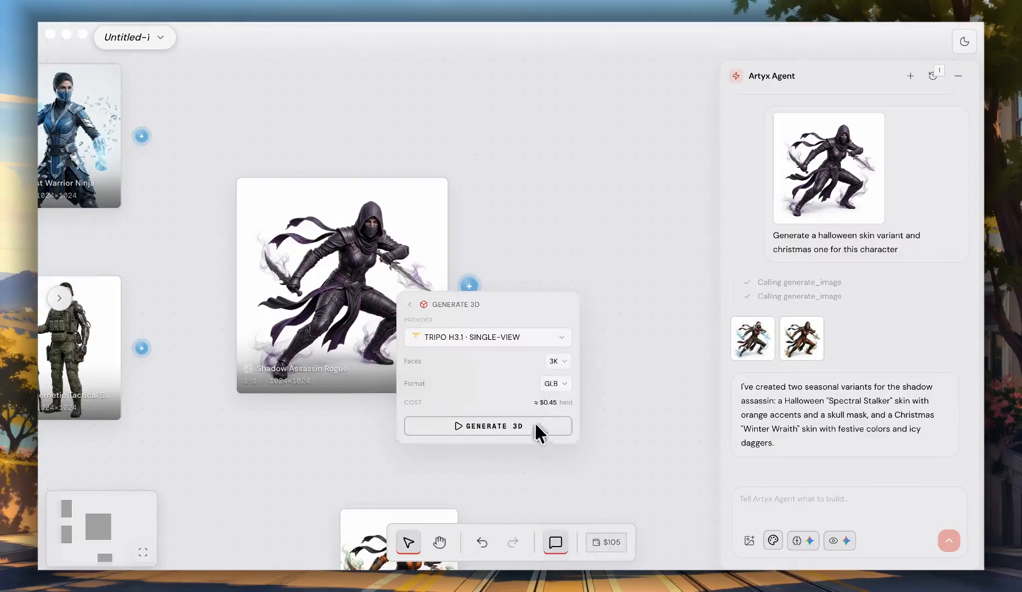
{"action": "left_click", "coordinate": [556, 362]}
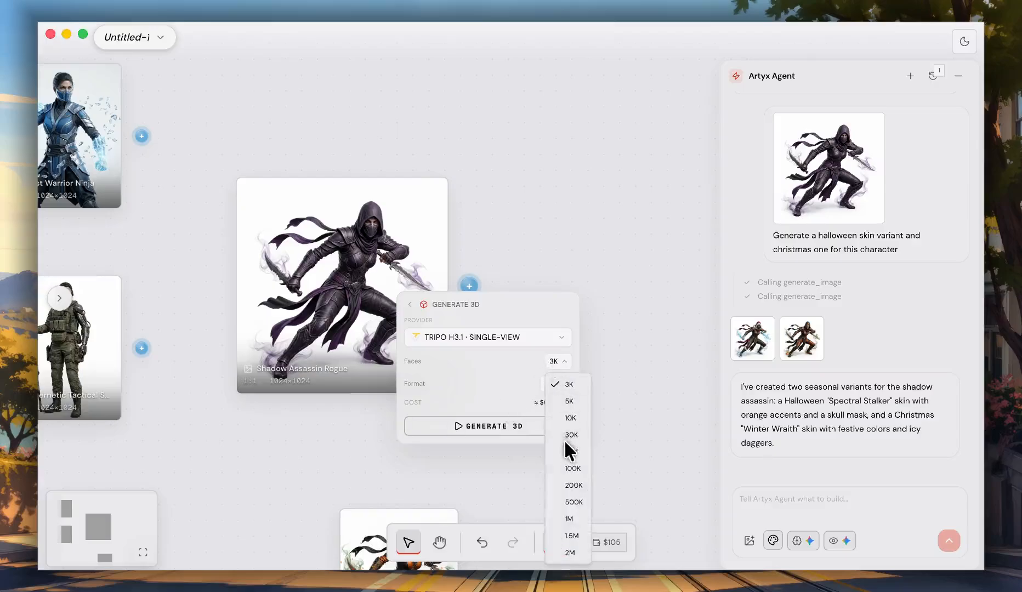
{"action": "key", "text": "Escape"}
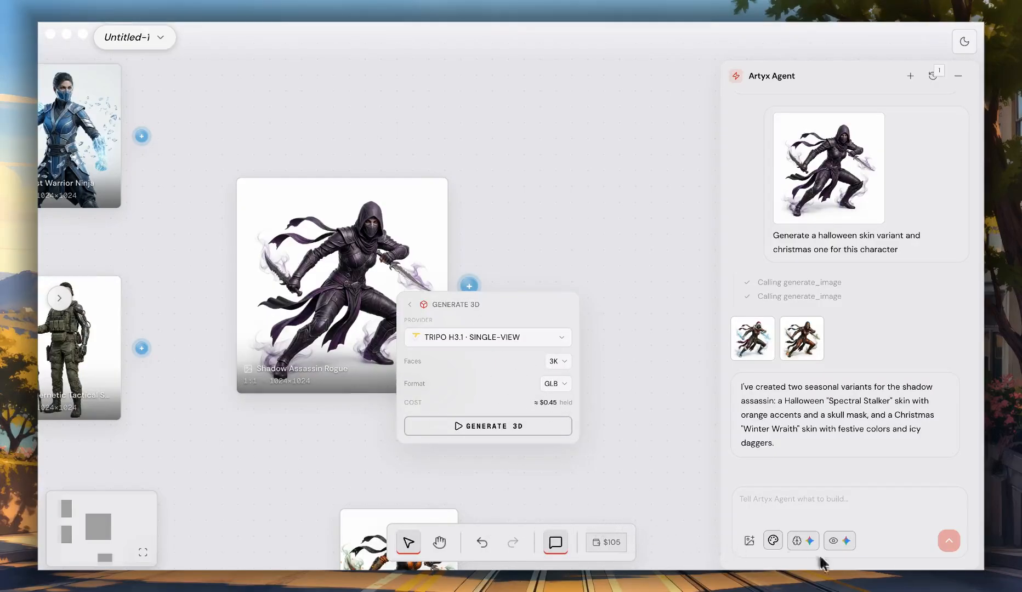
{"action": "left_click", "coordinate": [558, 363]}
{"action": "left_click", "coordinate": [556, 361]}
{"action": "left_click", "coordinate": [565, 424]}
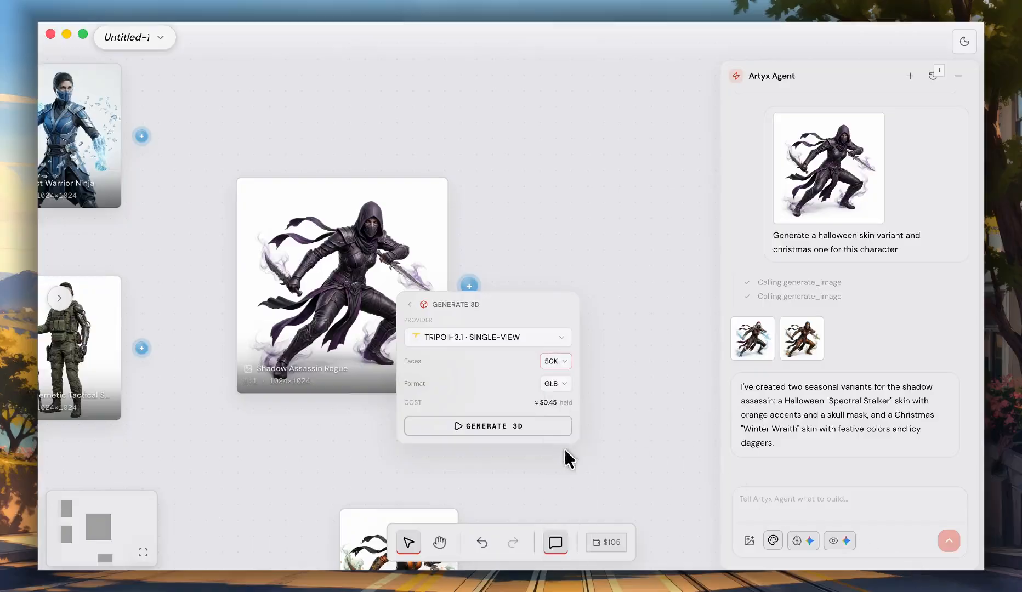
Step: Keep GLB as the output format and generate the assassin's 3D model
{"action": "double_click", "coordinate": [412, 383]}
{"action": "left_click", "coordinate": [560, 384]}
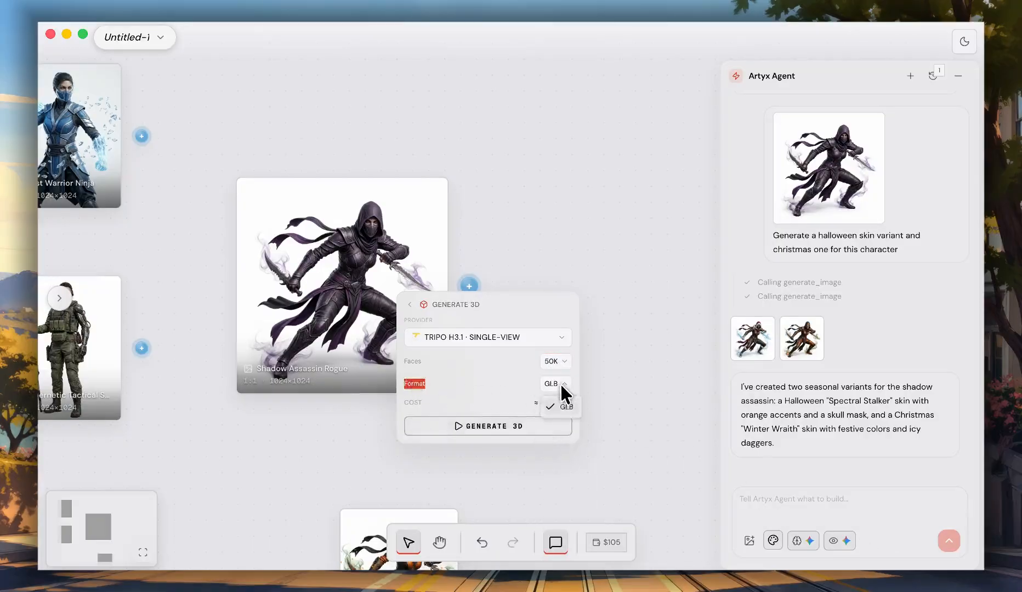
{"action": "left_click", "coordinate": [454, 384]}
{"action": "left_click", "coordinate": [544, 384]}
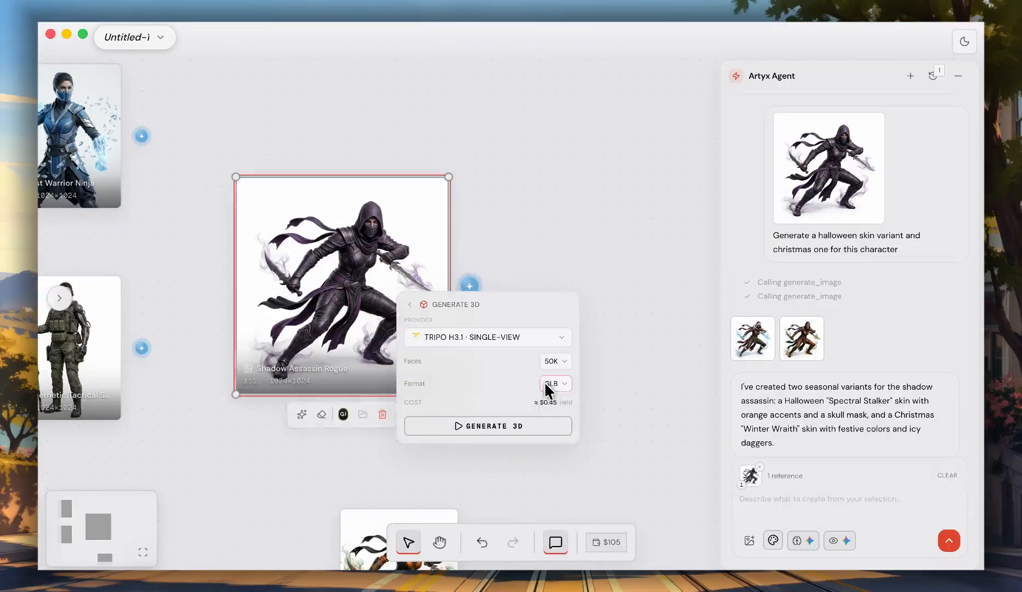
{"action": "left_click", "coordinate": [494, 423]}
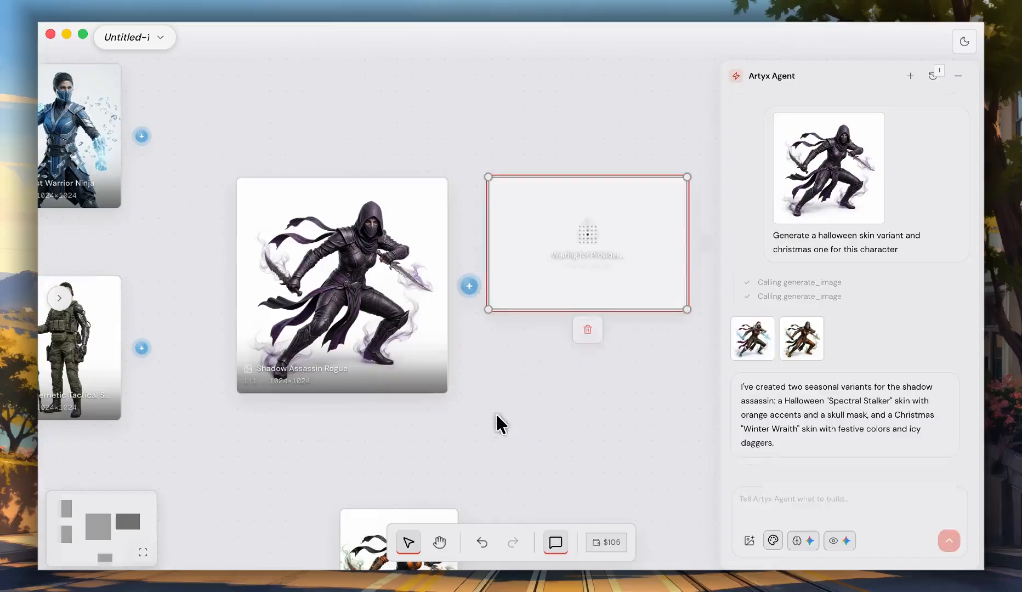
Step: Reposition the 3D model's placeholder beside the hooded assassin, slightly higher, and deselect it
{"action": "left_click", "coordinate": [541, 198]}
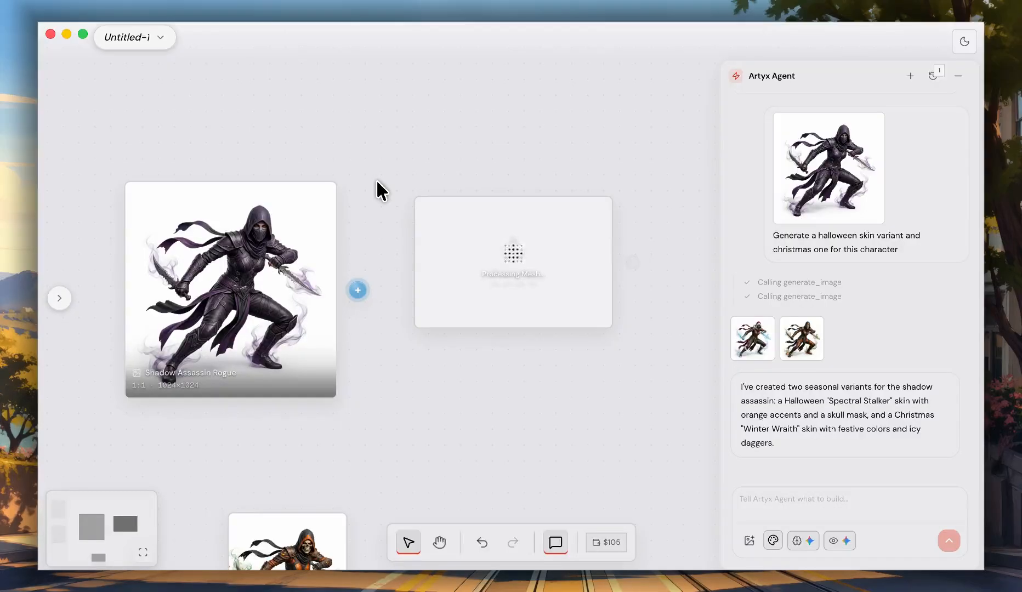
{"action": "left_click_drag", "start_coordinate": [443, 212], "coordinate": [454, 189]}
{"action": "left_click", "coordinate": [381, 163]}
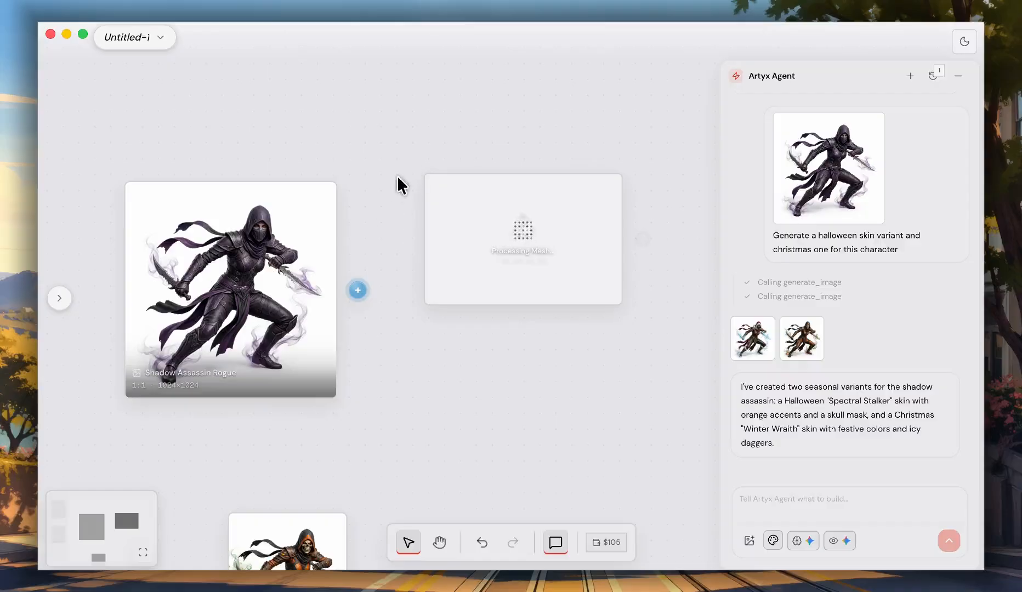
{"action": "left_click_drag", "start_coordinate": [398, 177], "coordinate": [652, 332]}
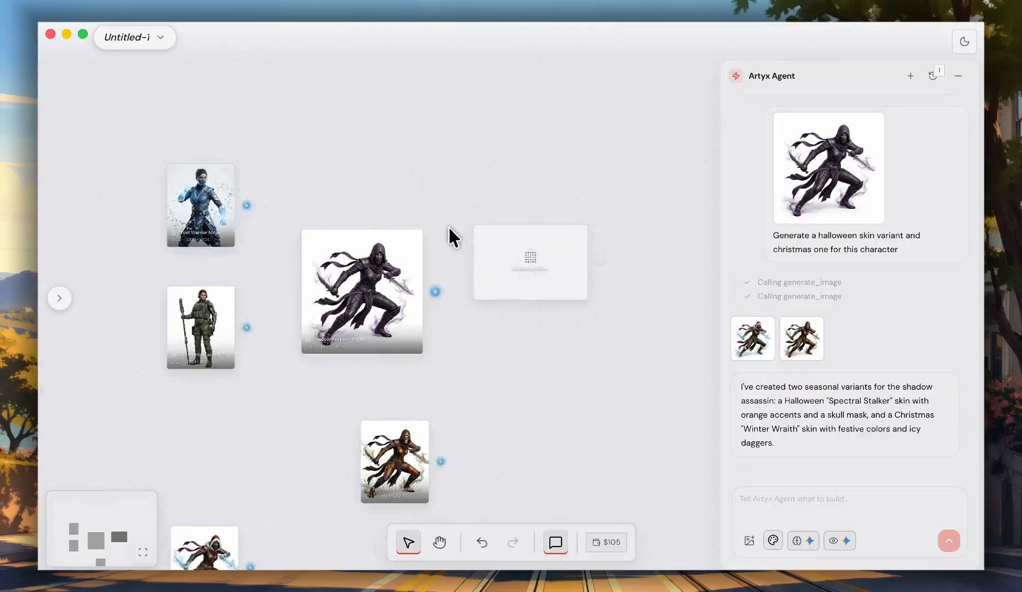
Step: Move the 3D model's placeholder to the open canvas area above the hooded assassin and clear the selection
{"action": "scroll", "coordinate": [450, 233], "scroll_direction": "up", "scroll_amount": 3}
{"action": "scroll", "coordinate": [466, 244], "scroll_direction": "down", "scroll_amount": 5}
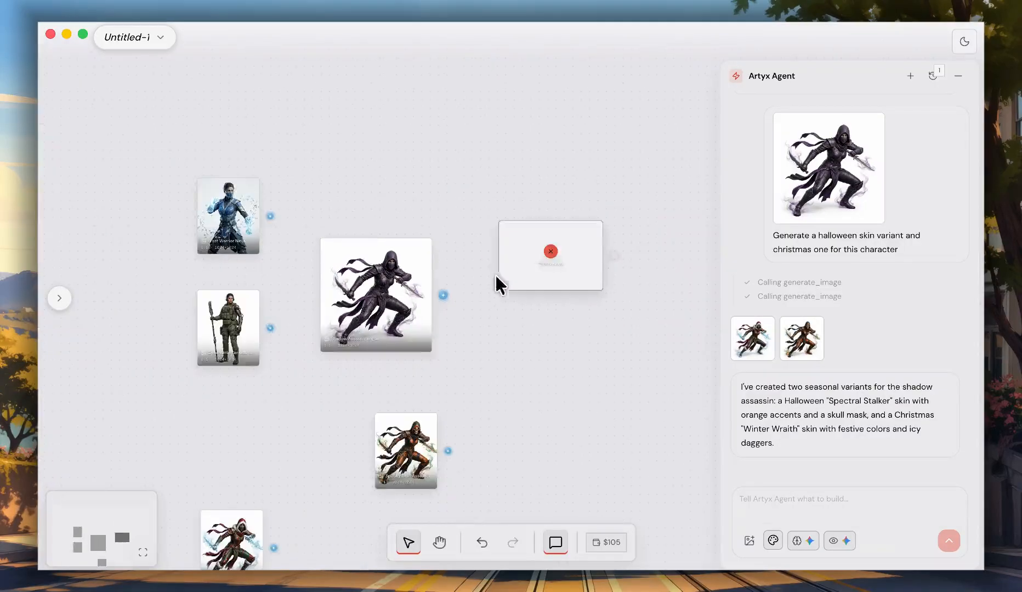
{"action": "left_click_drag", "start_coordinate": [542, 258], "coordinate": [434, 146]}
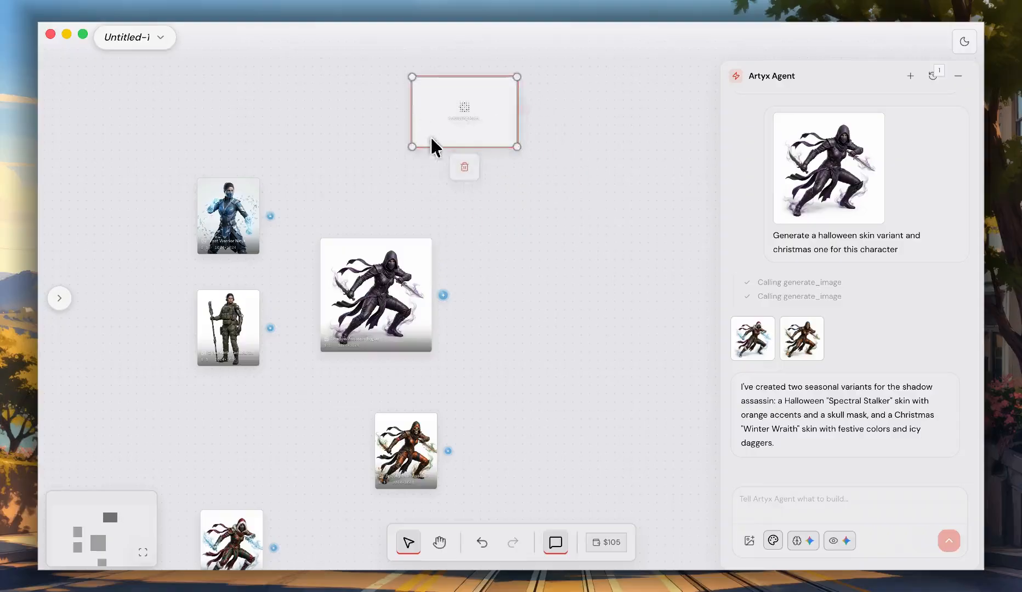
{"action": "left_click", "coordinate": [417, 258]}
{"action": "scroll", "coordinate": [479, 246], "scroll_direction": "up", "scroll_amount": 3}
{"action": "left_click", "coordinate": [510, 253]}
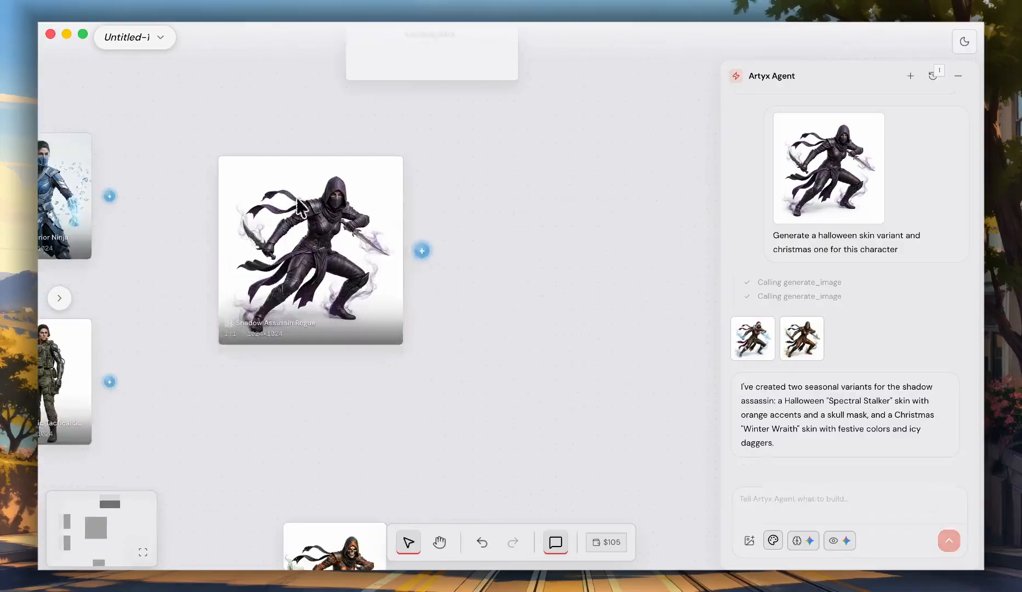
{"action": "scroll", "coordinate": [490, 221], "scroll_direction": "down", "scroll_amount": 5}
{"action": "scroll", "coordinate": [519, 203], "scroll_direction": "up", "scroll_amount": 4}
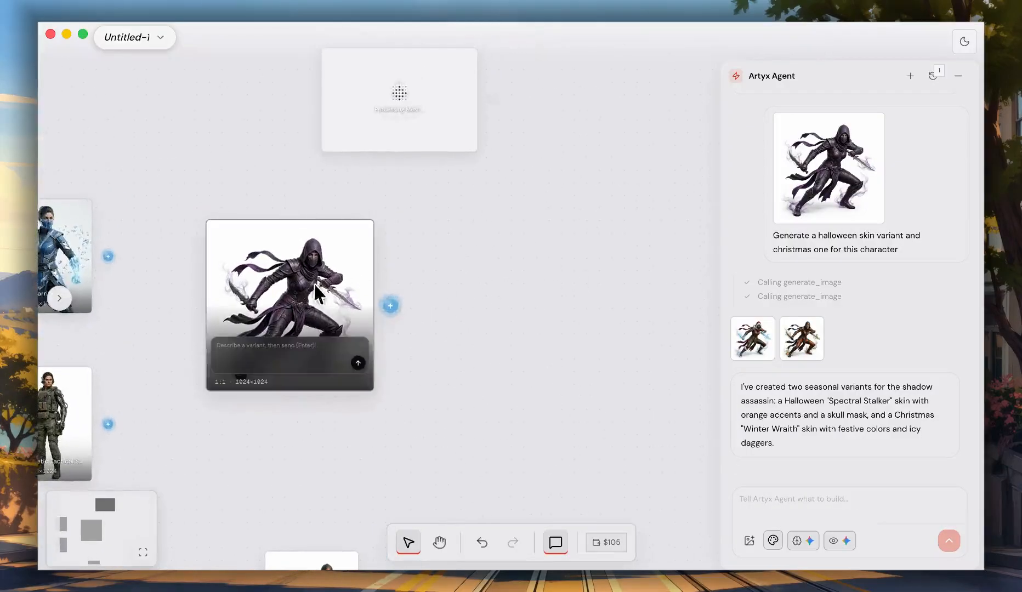
{"action": "scroll", "coordinate": [427, 305], "scroll_direction": "up", "scroll_amount": 3}
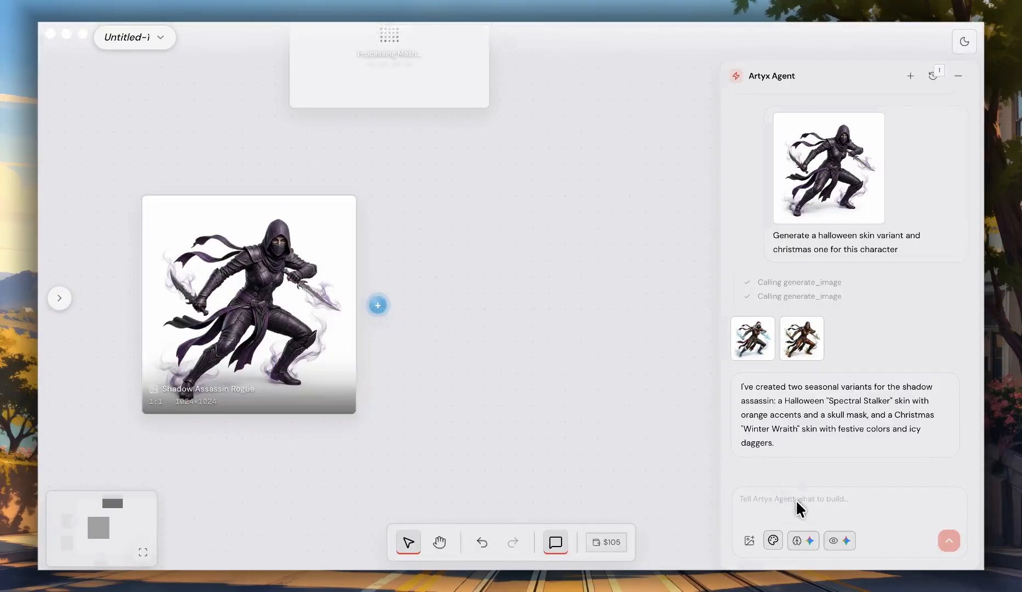
Step: Nudge the hooded assassin image up and to the left, and start Image Segmentation on it
{"action": "left_click_drag", "start_coordinate": [333, 304], "coordinate": [307, 298]}
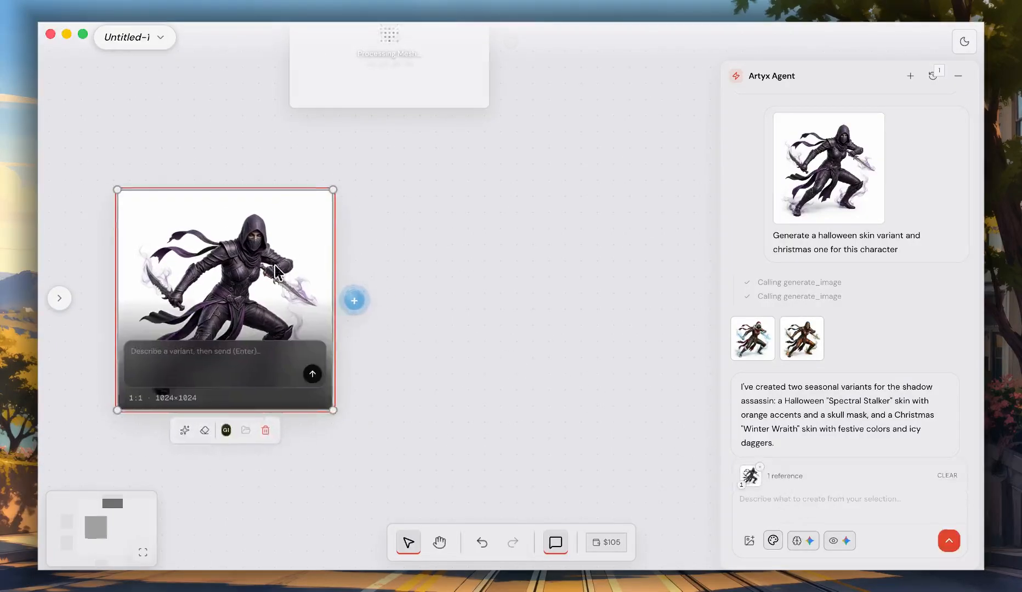
{"action": "left_click", "coordinate": [355, 300]}
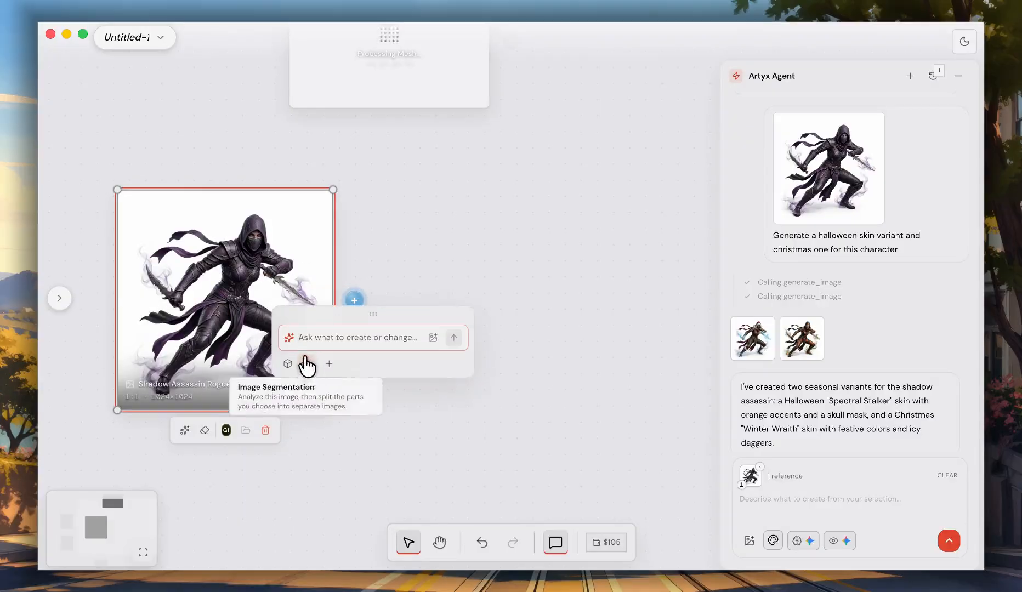
{"action": "left_click", "coordinate": [356, 302]}
{"action": "left_click", "coordinate": [354, 302]}
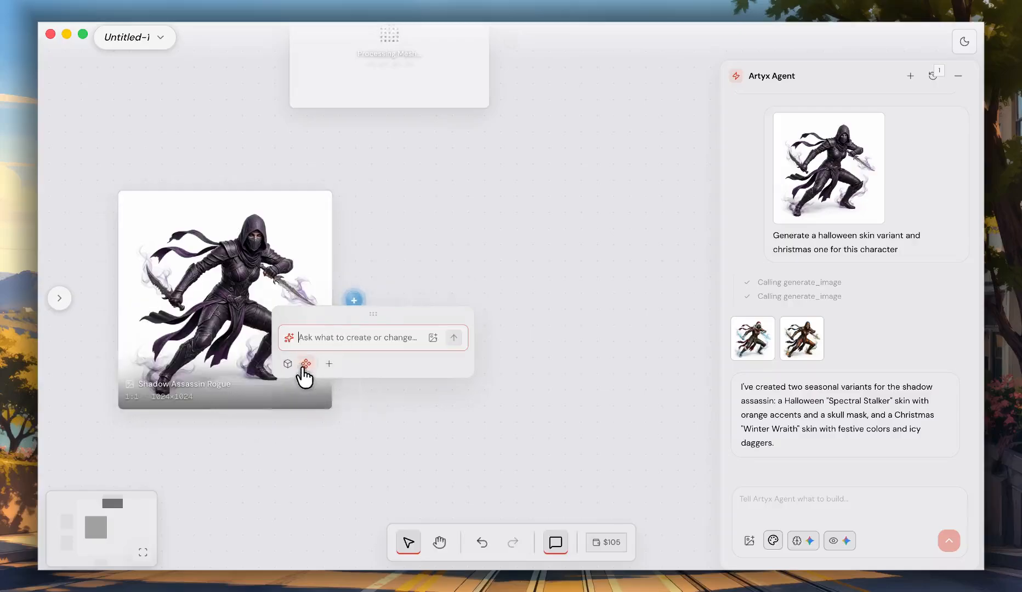
{"action": "left_click", "coordinate": [305, 366]}
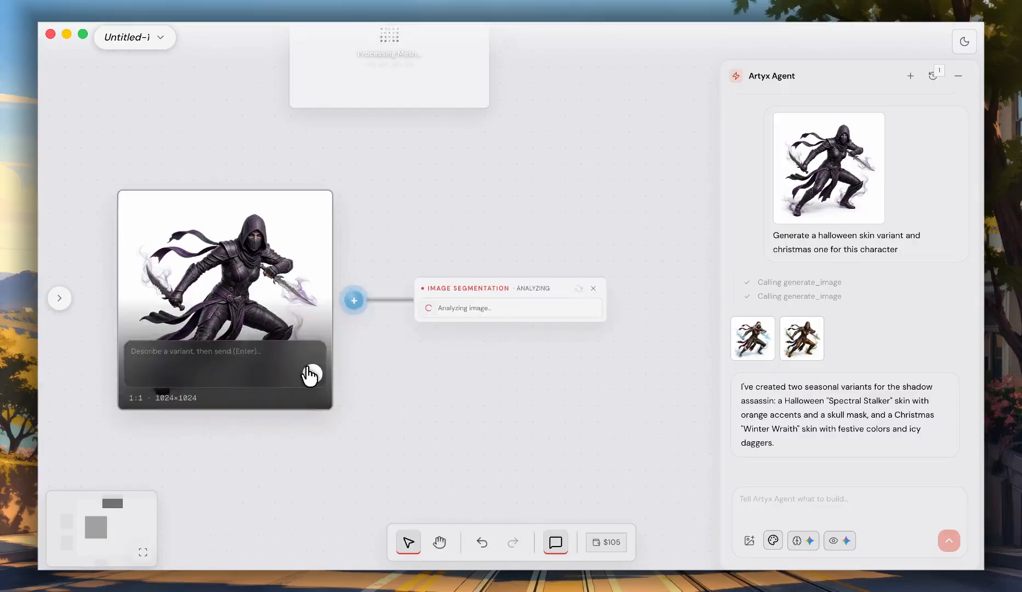
{"action": "scroll", "coordinate": [401, 256], "scroll_direction": "down", "scroll_amount": 4}
{"action": "scroll", "coordinate": [416, 322], "scroll_direction": "up", "scroll_amount": 4}
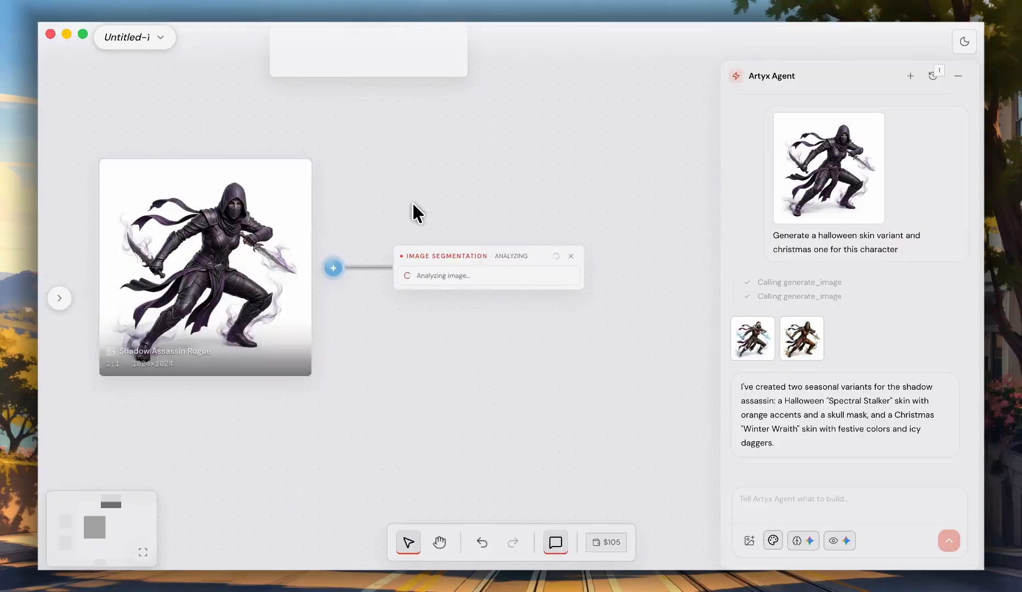
{"action": "scroll", "coordinate": [424, 214], "scroll_direction": "up", "scroll_amount": 3}
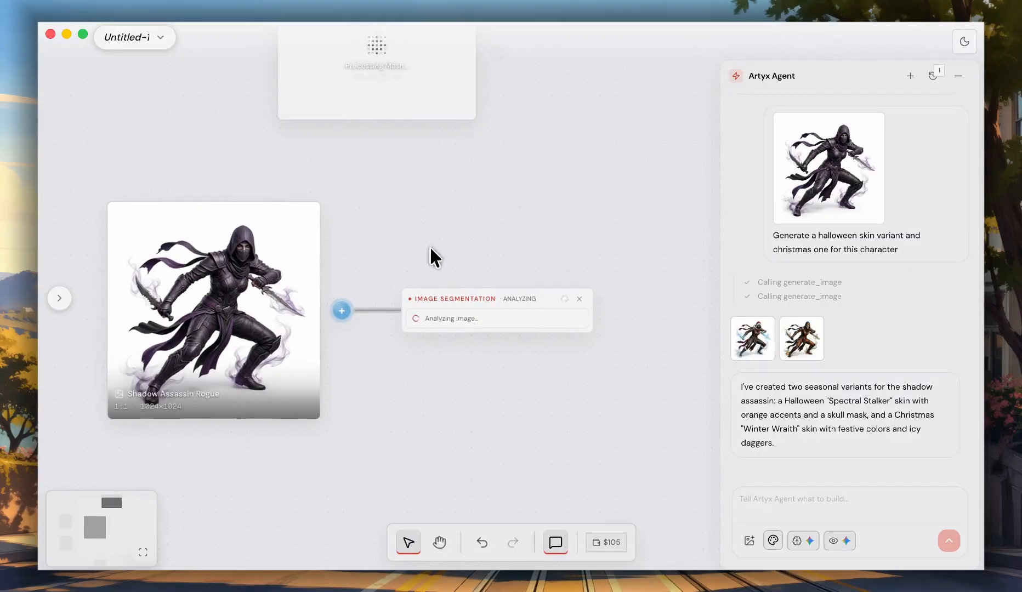
{"action": "scroll", "coordinate": [431, 262], "scroll_direction": "down", "scroll_amount": 4}
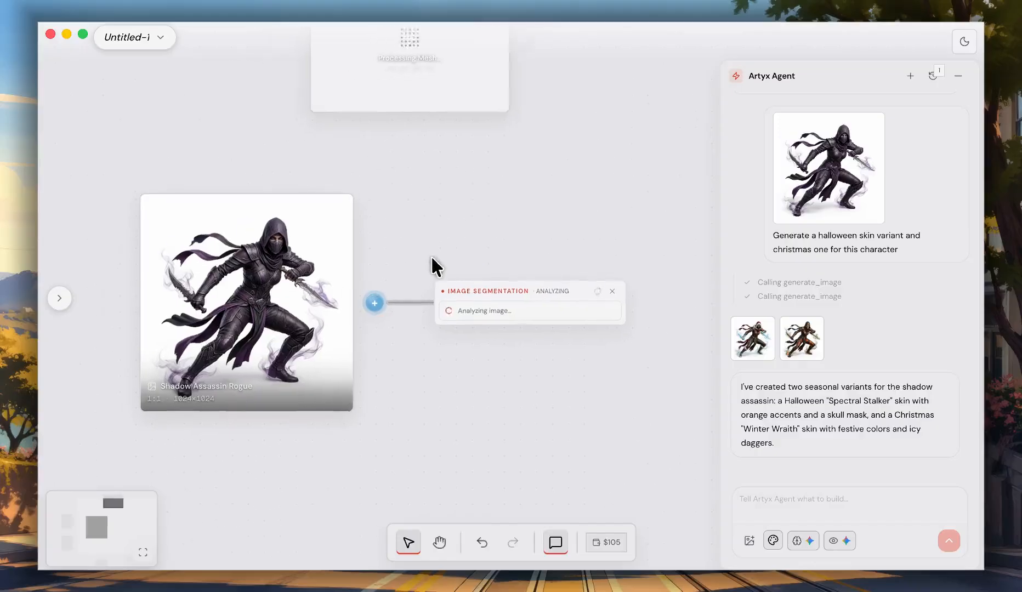
{"action": "scroll", "coordinate": [442, 284], "scroll_direction": "up", "scroll_amount": 3}
{"action": "scroll", "coordinate": [458, 305], "scroll_direction": "down", "scroll_amount": 3}
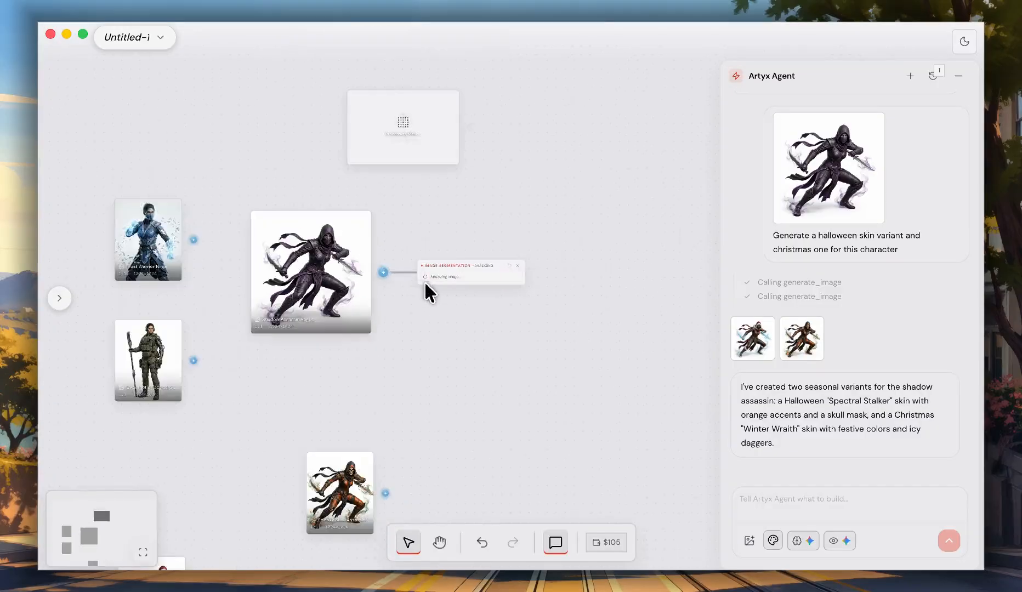
{"action": "scroll", "coordinate": [427, 291], "scroll_direction": "up", "scroll_amount": 1}
{"action": "scroll", "coordinate": [447, 303], "scroll_direction": "up", "scroll_amount": 1}
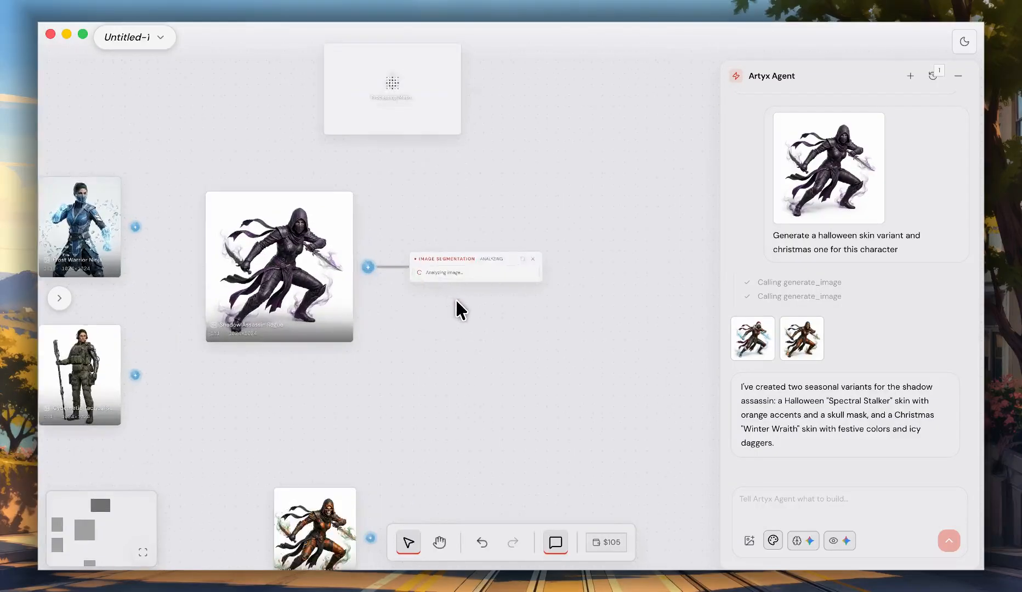
{"action": "scroll", "coordinate": [277, 244], "scroll_direction": "up", "scroll_amount": 5}
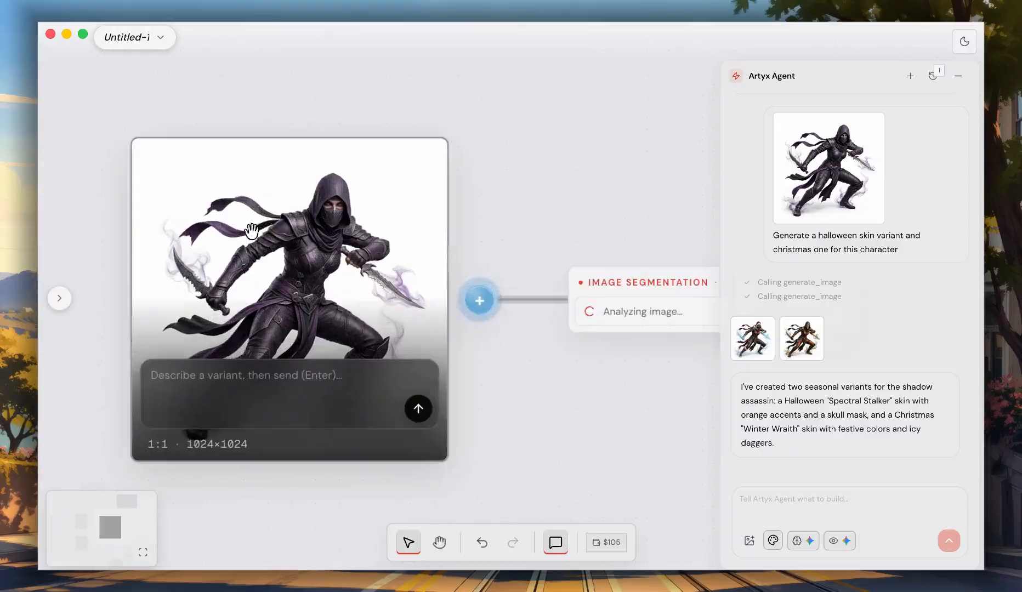
Step: Shift the hooded assassin image slightly right, move the Halloween variant up closer beneath it, and clear the selection
{"action": "scroll", "coordinate": [596, 235], "scroll_direction": "down", "scroll_amount": 5}
{"action": "left_click_drag", "start_coordinate": [621, 237], "coordinate": [531, 231]}
{"action": "left_click_drag", "start_coordinate": [361, 267], "coordinate": [390, 273]}
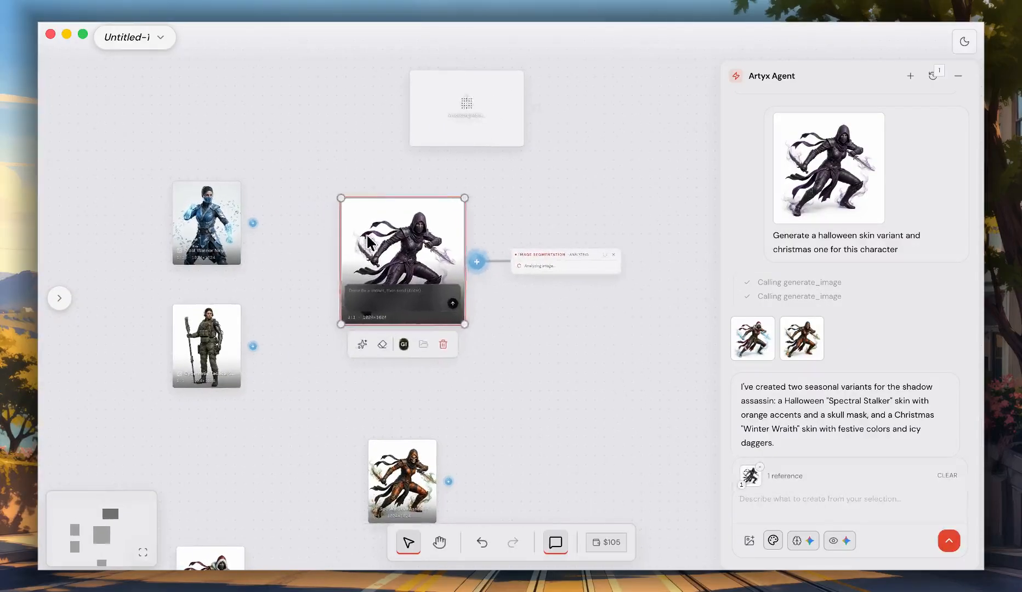
{"action": "left_click", "coordinate": [571, 215]}
{"action": "scroll", "coordinate": [571, 215], "scroll_direction": "down", "scroll_amount": 3}
{"action": "scroll", "coordinate": [572, 223], "scroll_direction": "down", "scroll_amount": 2}
{"action": "left_click_drag", "start_coordinate": [454, 392], "coordinate": [466, 357]}
{"action": "left_click", "coordinate": [533, 325]}
Step: Move the 3D model's placeholder slightly to the right and lower above the assassin, and deselect it
{"action": "scroll", "coordinate": [566, 339], "scroll_direction": "up", "scroll_amount": 3}
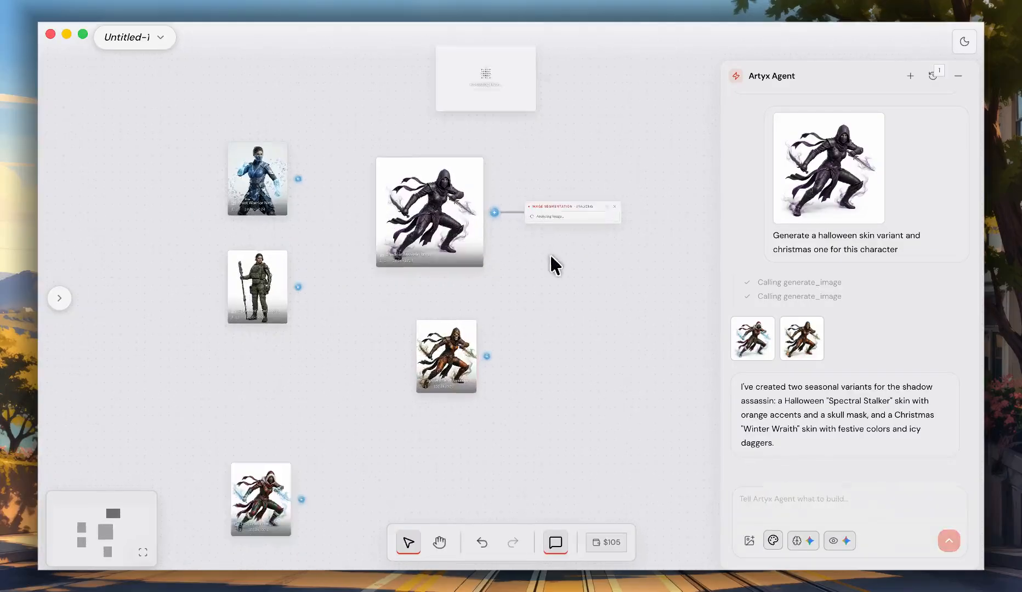
{"action": "scroll", "coordinate": [394, 68], "scroll_direction": "up", "scroll_amount": 2}
{"action": "left_click_drag", "start_coordinate": [390, 61], "coordinate": [315, 148]}
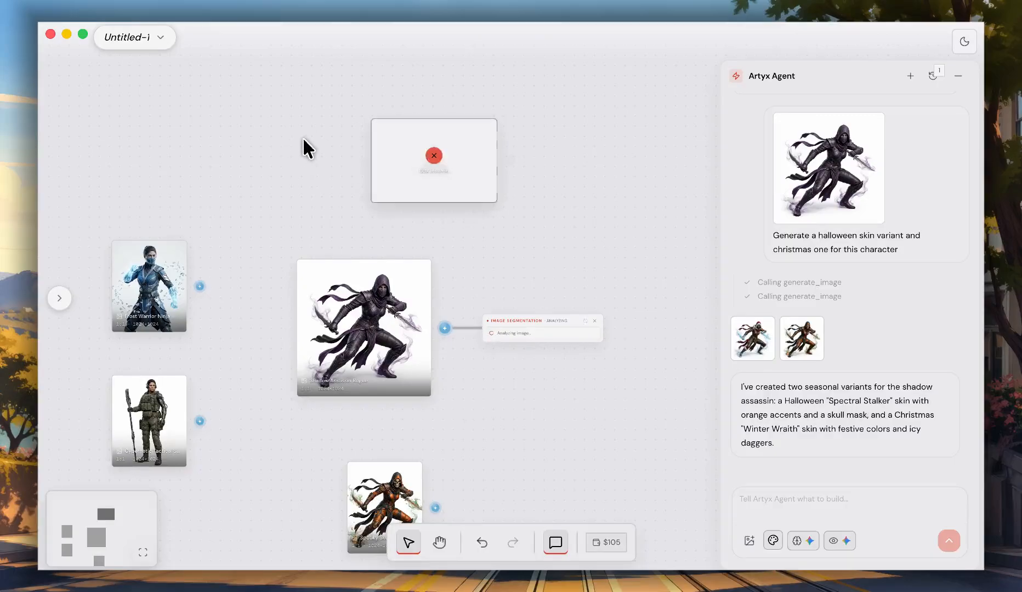
{"action": "left_click_drag", "start_coordinate": [382, 127], "coordinate": [431, 143]}
{"action": "left_click", "coordinate": [258, 162]}
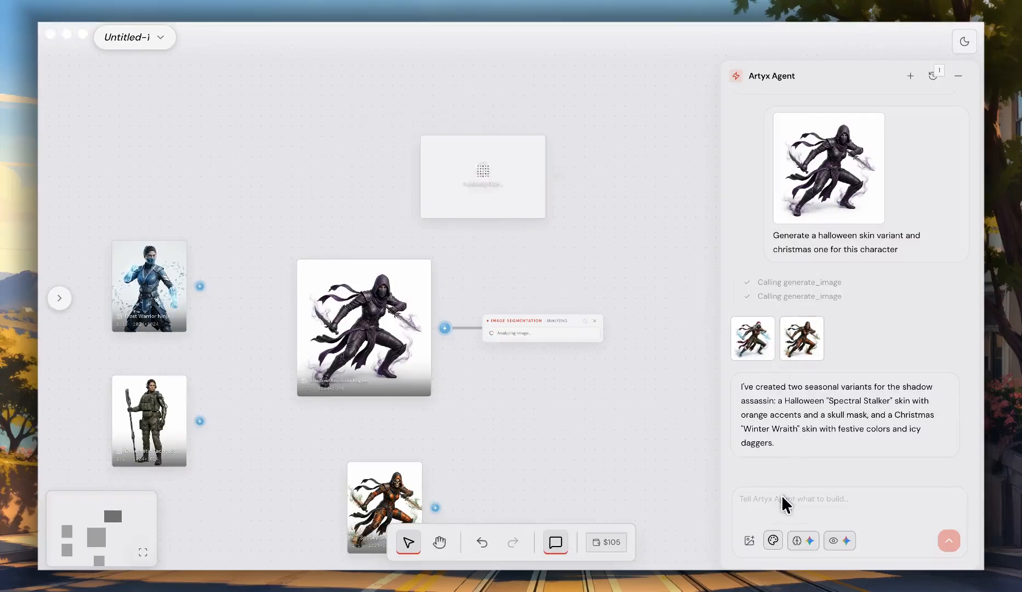
{"action": "scroll", "coordinate": [630, 428], "scroll_direction": "right", "scroll_amount": 3}
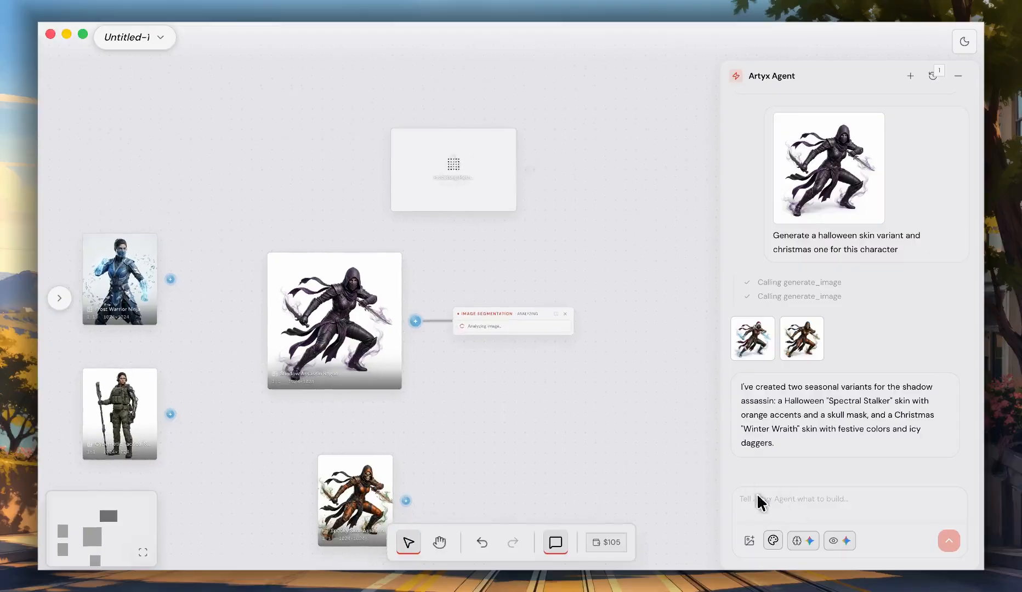
Step: Nudge the application window slightly to the right on the desktop
{"action": "left_click_drag", "start_coordinate": [217, 25], "coordinate": [226, 26]}
{"action": "left_click", "coordinate": [925, 569]}
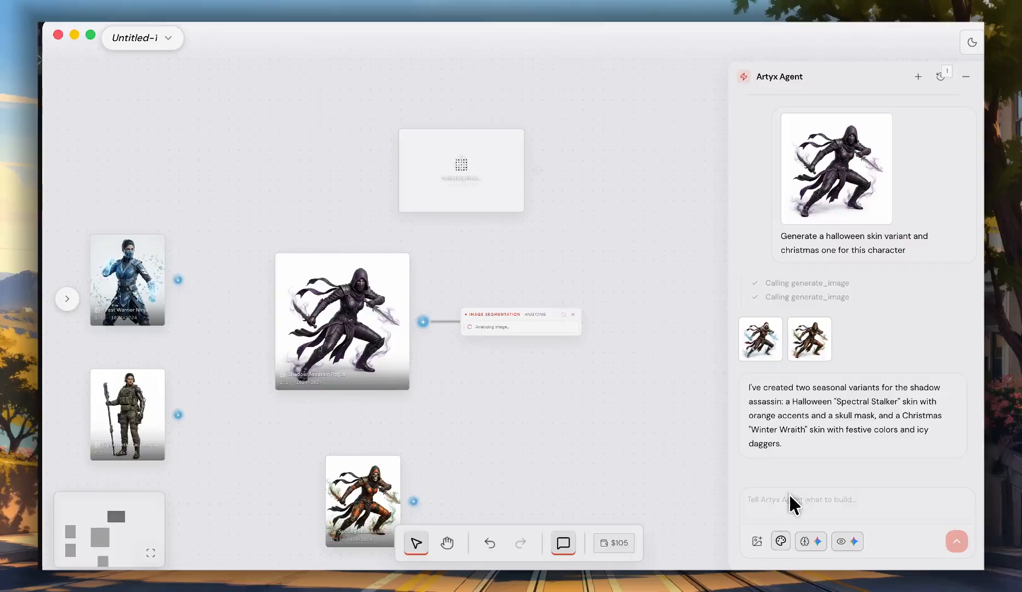
{"action": "left_click", "coordinate": [793, 509]}
{"action": "scroll", "coordinate": [695, 412], "scroll_direction": "right", "scroll_amount": 3}
{"action": "scroll", "coordinate": [696, 412], "scroll_direction": "down", "scroll_amount": 2}
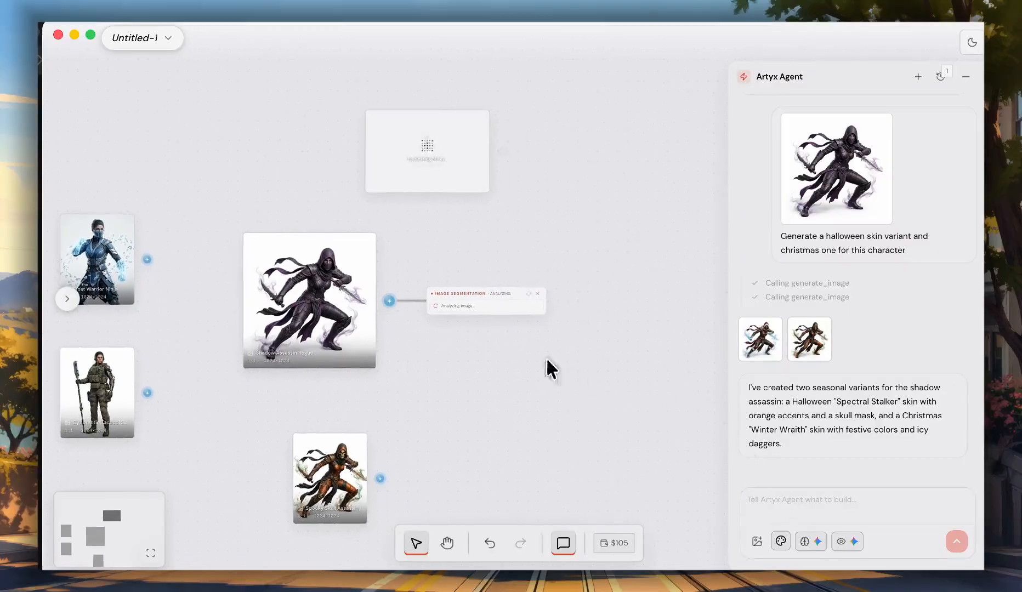
Step: Examine the parts detected in the hooded assassin, opening the Hooded Mask name for editing and leaving it without changes
{"action": "left_click", "coordinate": [356, 265]}
{"action": "scroll", "coordinate": [356, 264], "scroll_direction": "up", "scroll_amount": 3}
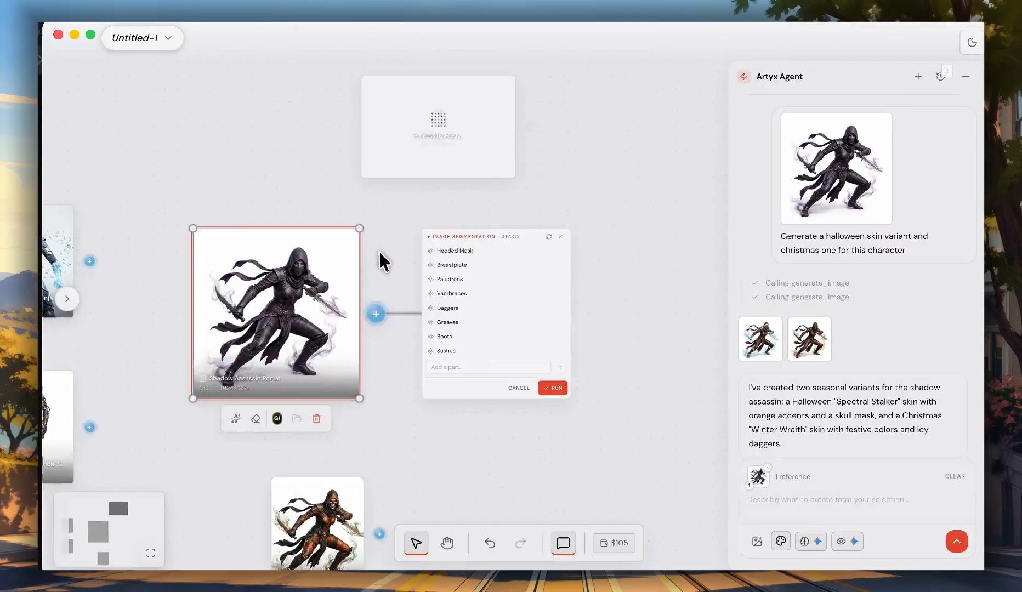
{"action": "left_click", "coordinate": [378, 264]}
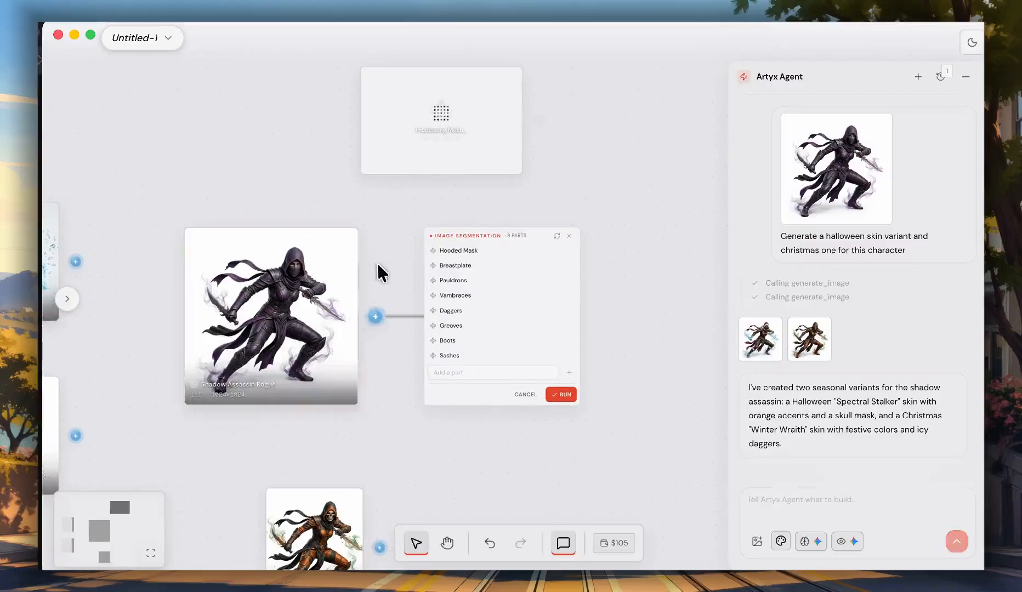
{"action": "scroll", "coordinate": [377, 256], "scroll_direction": "up", "scroll_amount": 2}
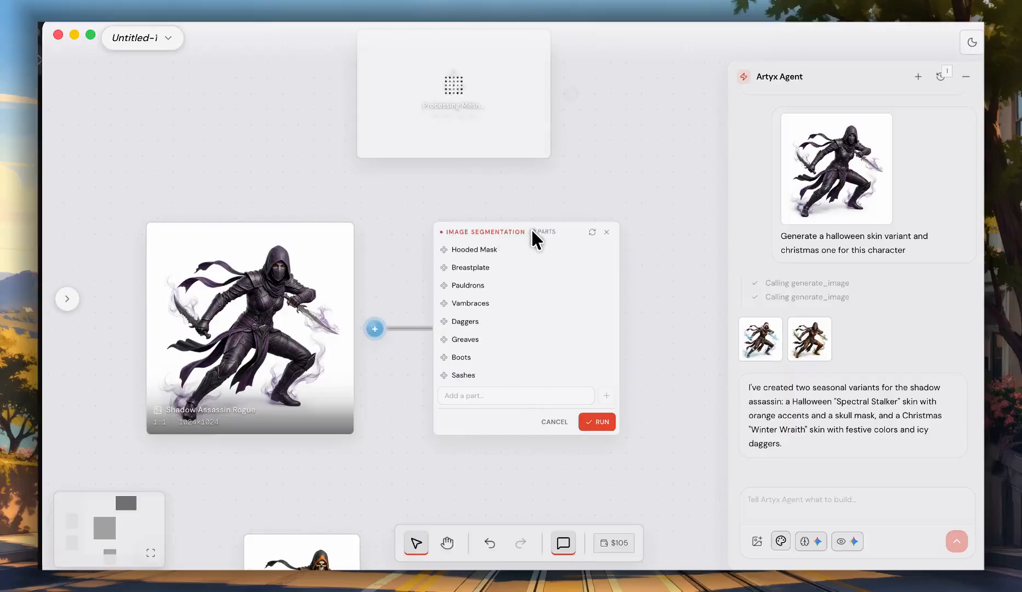
{"action": "left_click", "coordinate": [480, 249]}
{"action": "triple_click", "coordinate": [509, 252]}
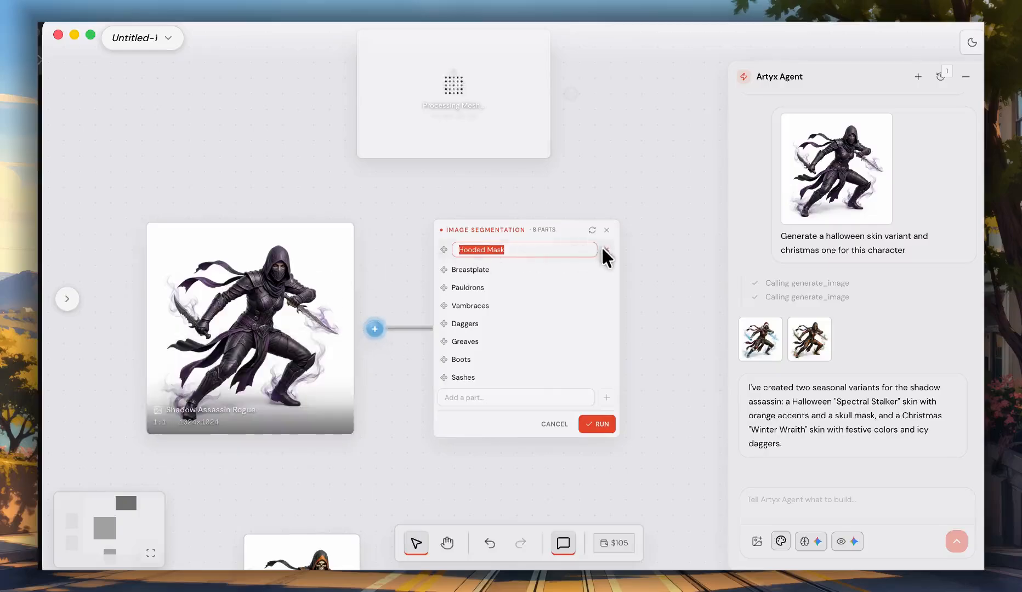
{"action": "left_click", "coordinate": [585, 231]}
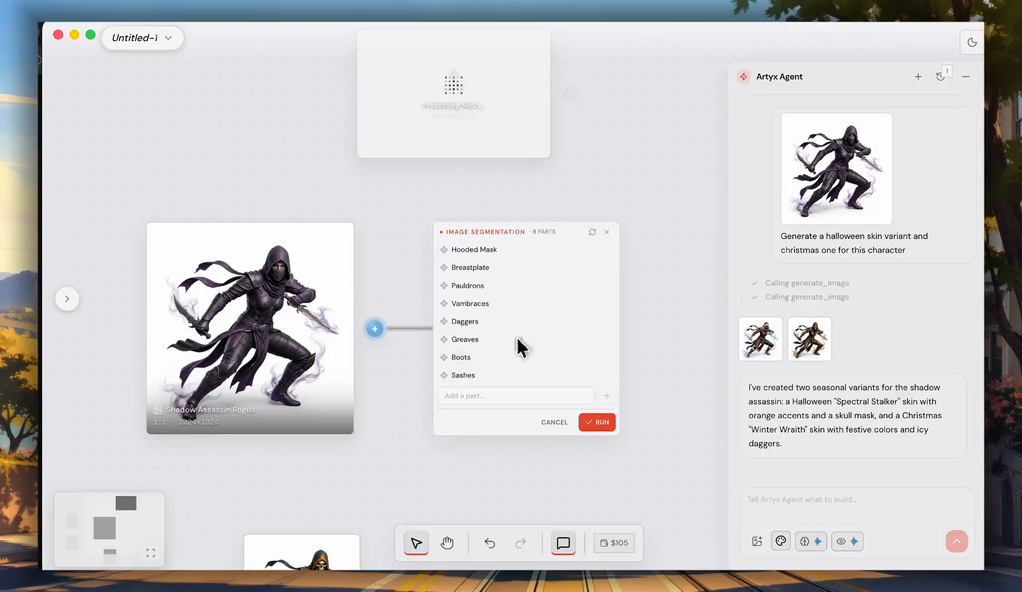
Step: Run the image segmentation with all eight detected parts, from Hooded Mask to Sashes, adding no extra part
{"action": "left_click", "coordinate": [466, 397]}
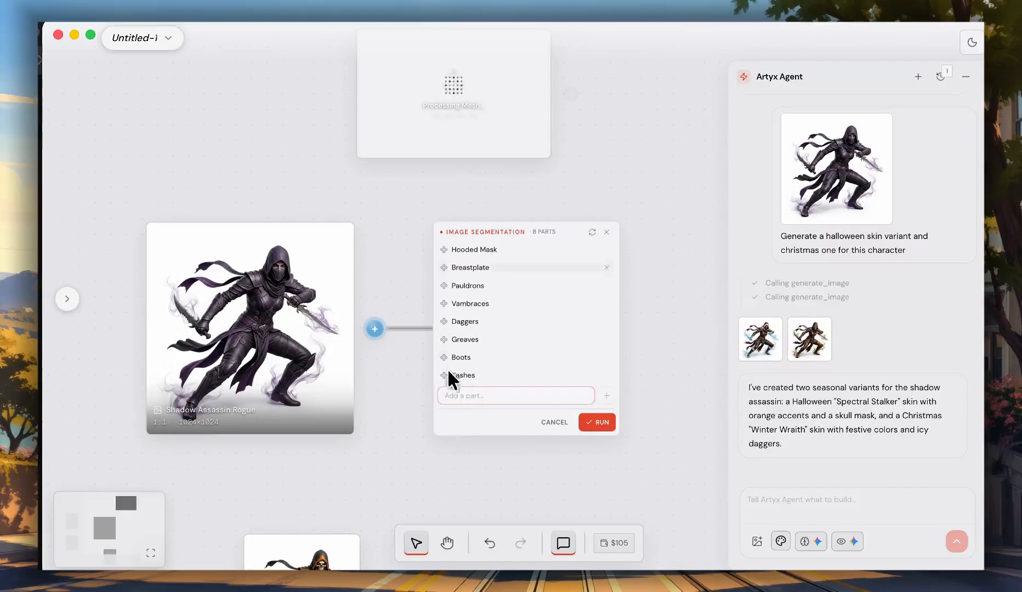
{"action": "scroll", "coordinate": [378, 385], "scroll_direction": "up", "scroll_amount": 2}
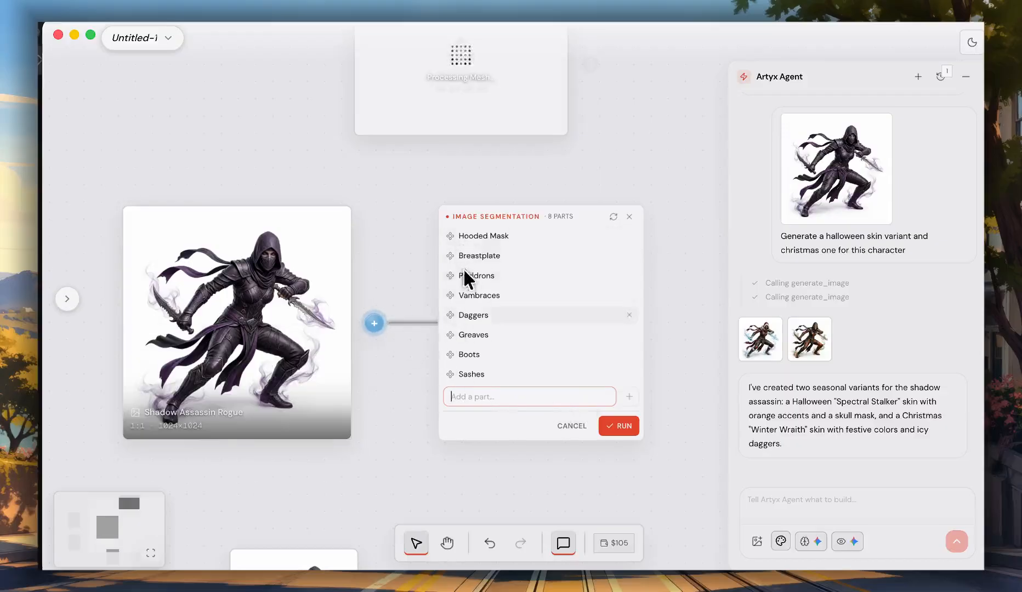
{"action": "left_click", "coordinate": [611, 428]}
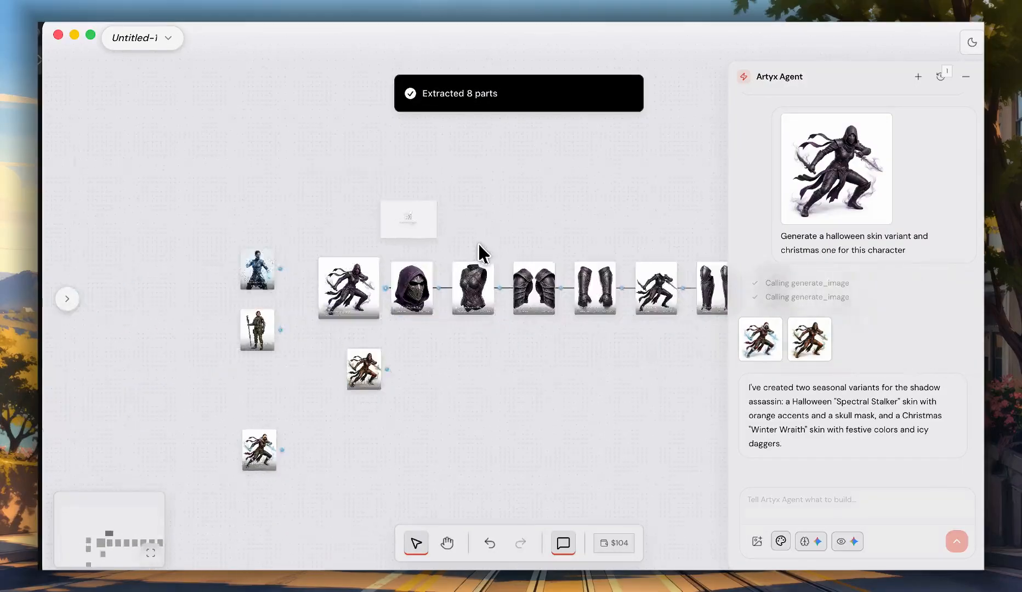
Step: Examine the row of part images extracted from the hooded assassin, from the hooded mask to the sashes
{"action": "scroll", "coordinate": [597, 233], "scroll_direction": "right", "scroll_amount": 2}
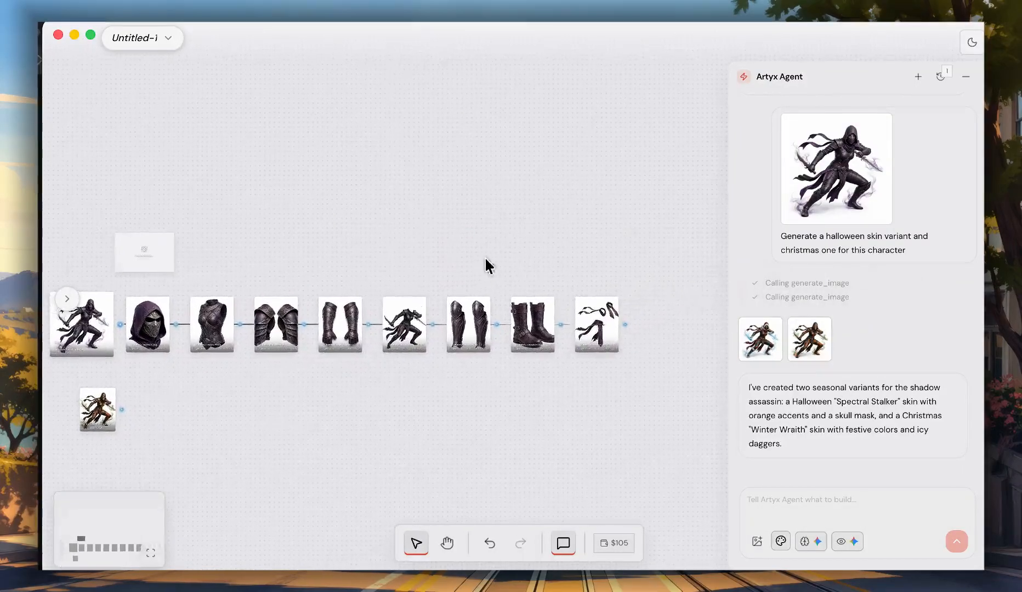
{"action": "scroll", "coordinate": [414, 272], "scroll_direction": "left", "scroll_amount": 2}
{"action": "scroll", "coordinate": [265, 300], "scroll_direction": "up", "scroll_amount": 5}
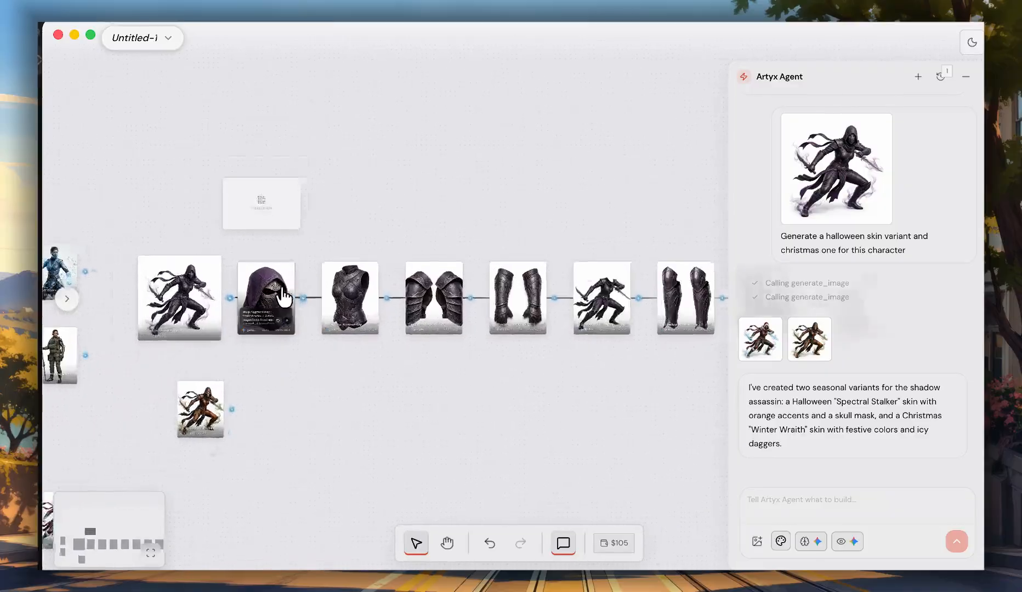
{"action": "scroll", "coordinate": [269, 300], "scroll_direction": "down", "scroll_amount": 3}
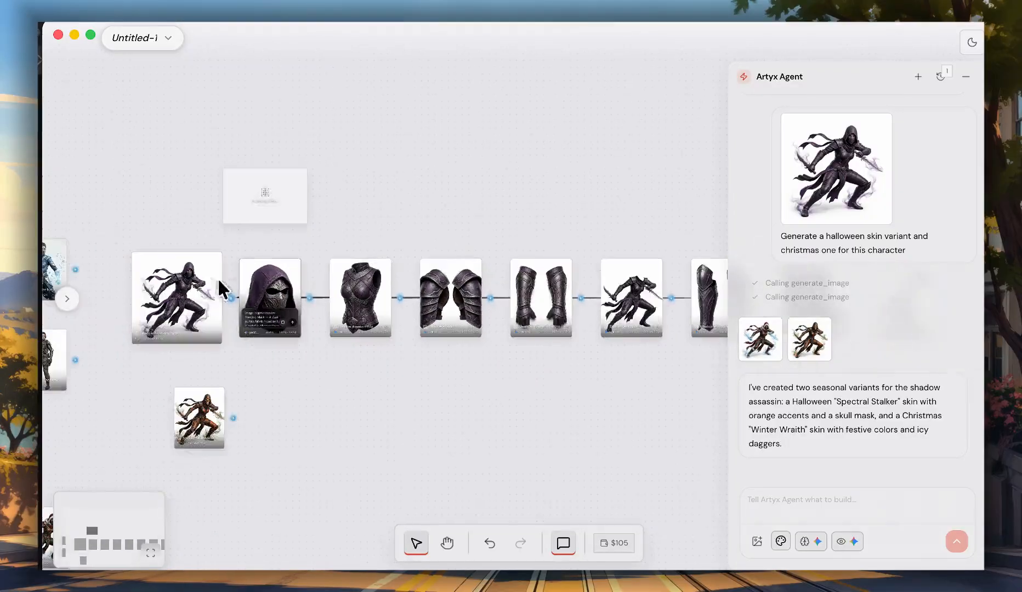
{"action": "scroll", "coordinate": [361, 292], "scroll_direction": "up", "scroll_amount": 1}
{"action": "scroll", "coordinate": [459, 241], "scroll_direction": "right", "scroll_amount": 2}
{"action": "scroll", "coordinate": [438, 241], "scroll_direction": "right", "scroll_amount": 3}
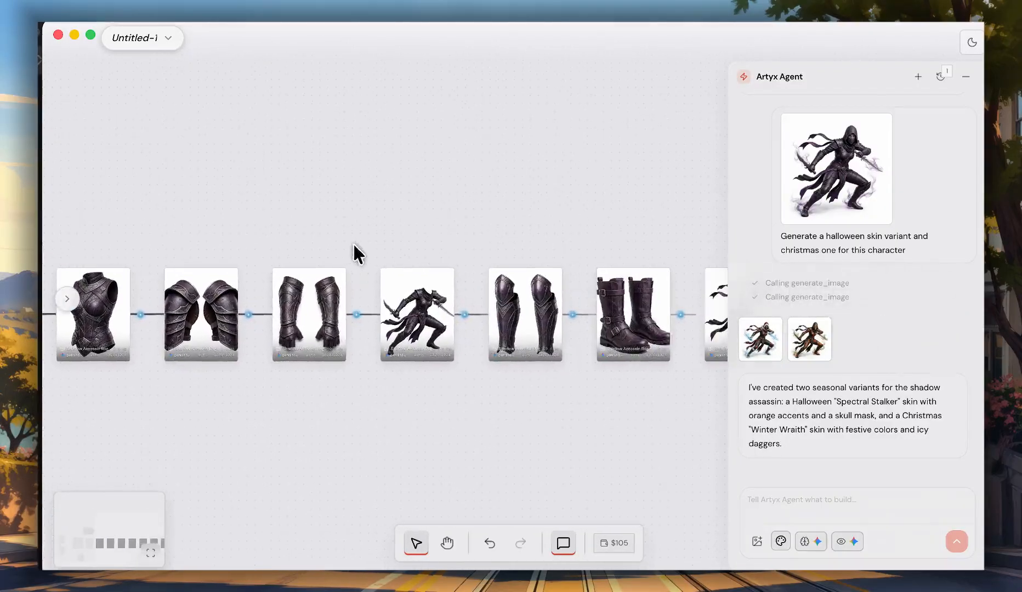
{"action": "scroll", "coordinate": [417, 313], "scroll_direction": "up", "scroll_amount": 3}
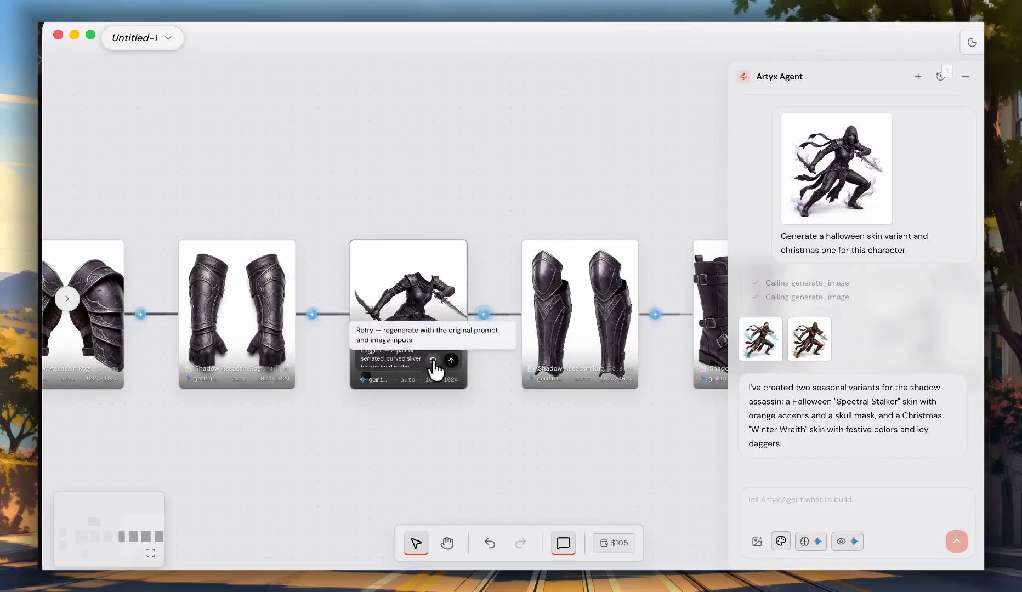
{"action": "left_click", "coordinate": [410, 363]}
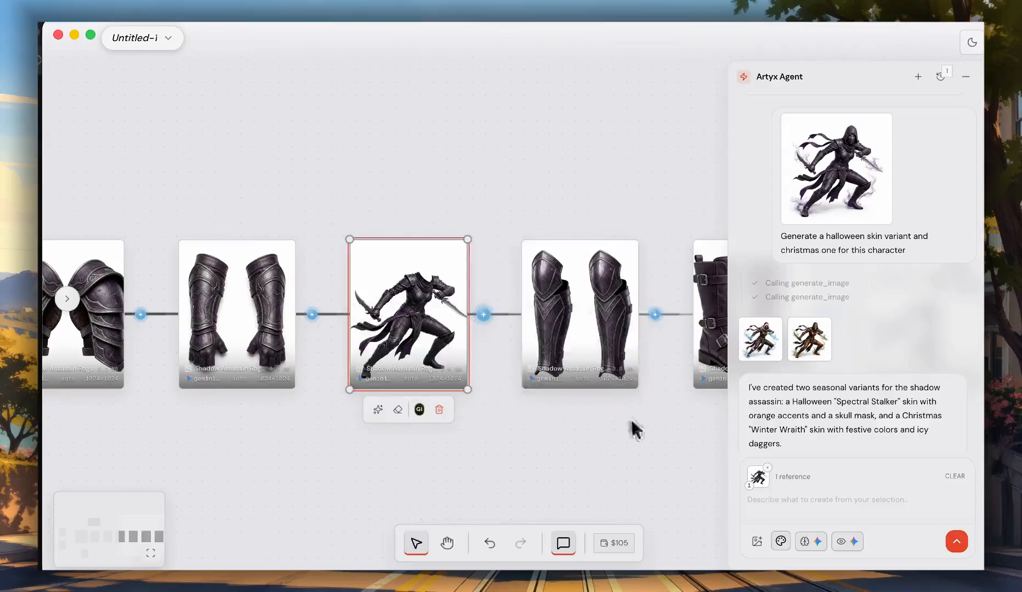
{"action": "left_click", "coordinate": [796, 501]}
{"action": "scroll", "coordinate": [351, 271], "scroll_direction": "down", "scroll_amount": 5}
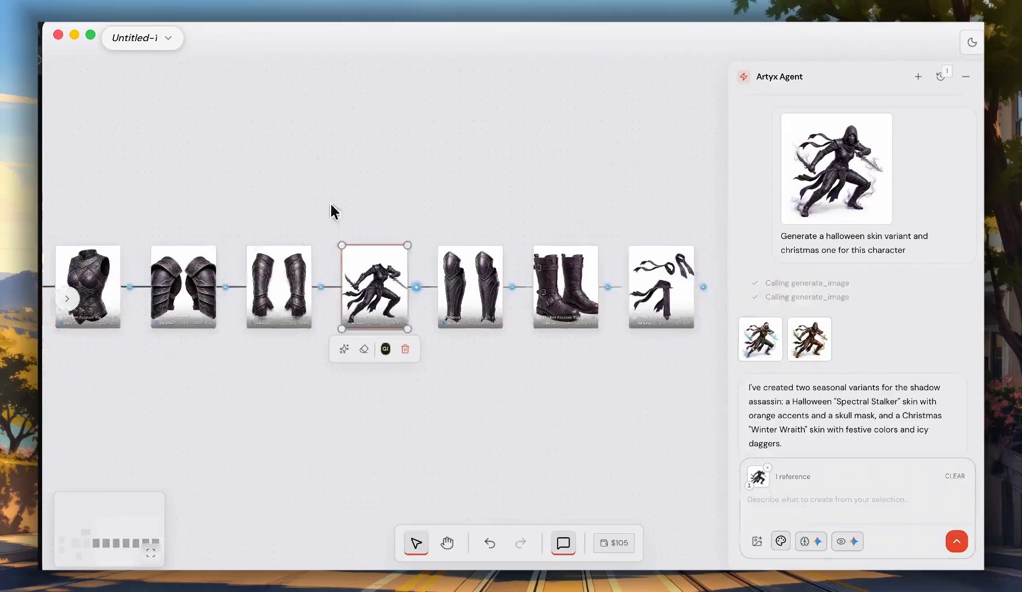
{"action": "scroll", "coordinate": [269, 298], "scroll_direction": "right", "scroll_amount": 3}
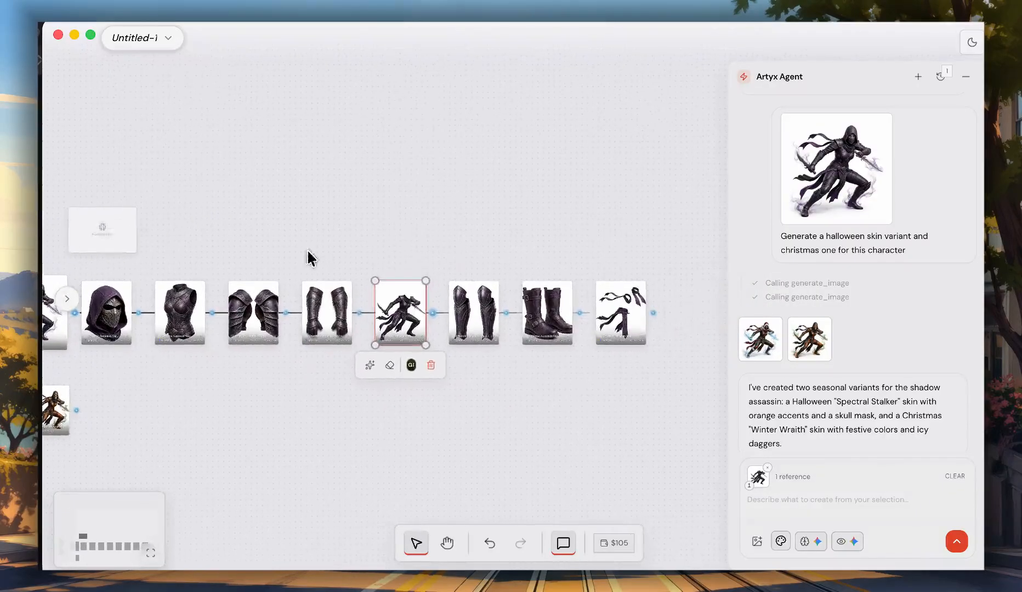
{"action": "left_click", "coordinate": [393, 262]}
{"action": "scroll", "coordinate": [393, 262], "scroll_direction": "right", "scroll_amount": 3}
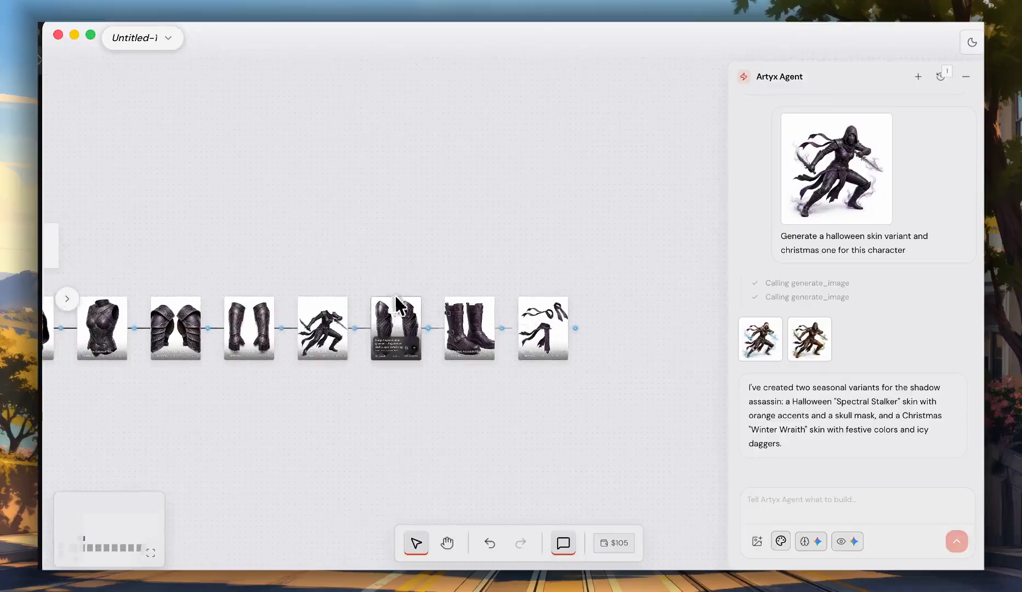
Step: Move the extracted boots image out of the parts row to the open canvas area above it
{"action": "left_click_drag", "start_coordinate": [453, 326], "coordinate": [471, 251]}
{"action": "scroll", "coordinate": [517, 205], "scroll_direction": "up", "scroll_amount": 3}
{"action": "scroll", "coordinate": [517, 207], "scroll_direction": "up", "scroll_amount": 1}
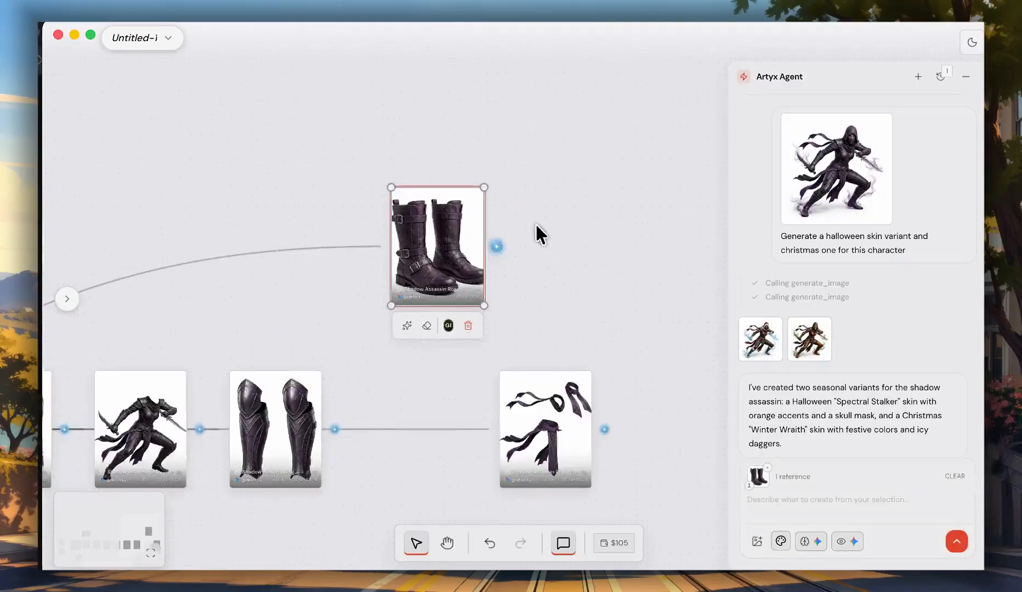
Step: Start a 3D generation from the extracted boots image and choose PIXAL 3D as the provider
{"action": "left_click_drag", "start_coordinate": [562, 237], "coordinate": [461, 294]}
{"action": "scroll", "coordinate": [432, 297], "scroll_direction": "up", "scroll_amount": 4}
{"action": "left_click_drag", "start_coordinate": [281, 286], "coordinate": [250, 264]}
{"action": "left_click", "coordinate": [376, 314]}
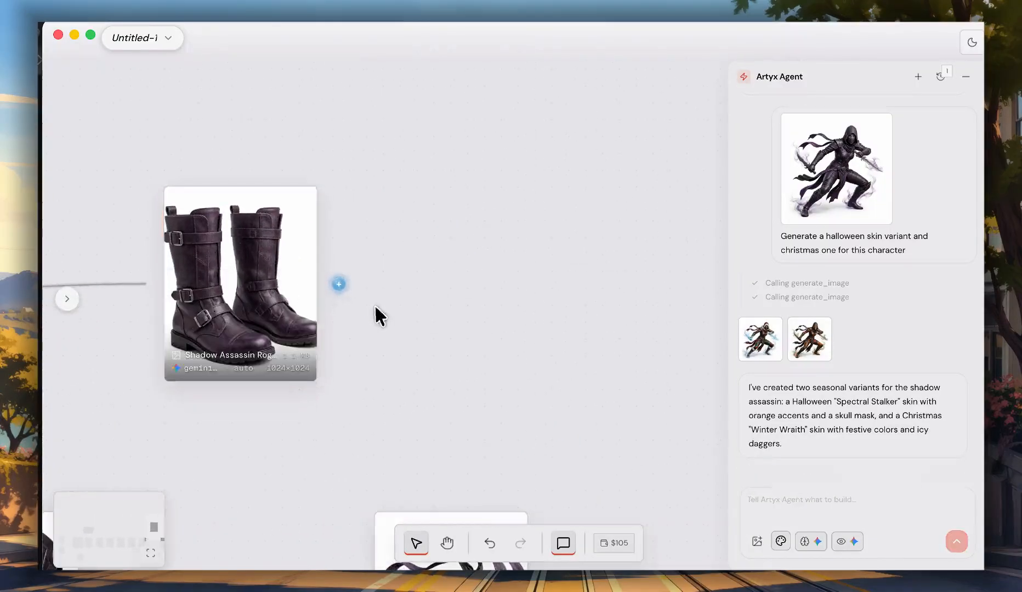
{"action": "left_click", "coordinate": [339, 284]}
{"action": "left_click", "coordinate": [271, 349]}
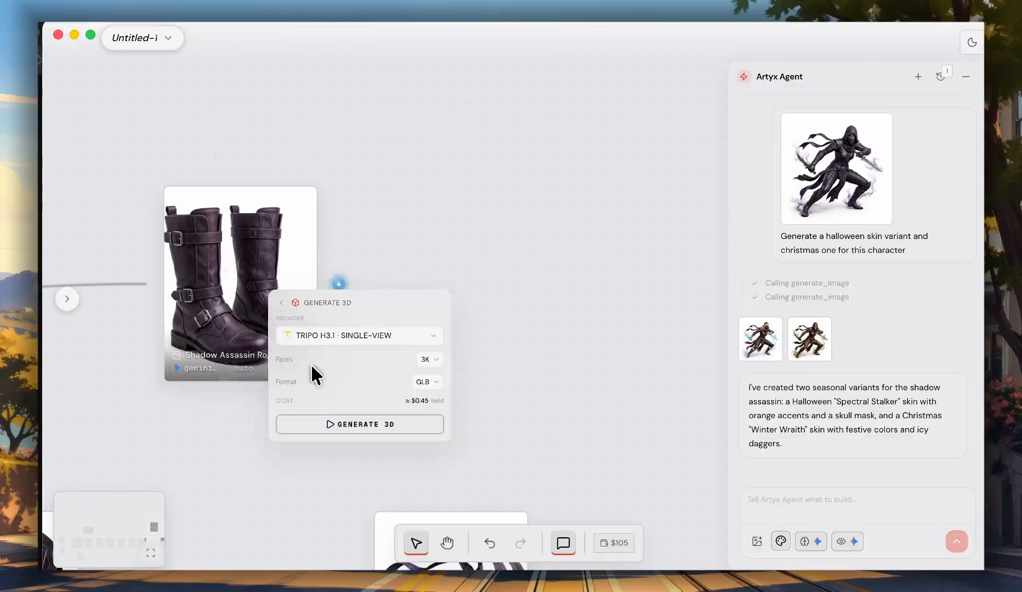
{"action": "left_click", "coordinate": [318, 337]}
{"action": "scroll", "coordinate": [333, 310], "scroll_direction": "down", "scroll_amount": 3}
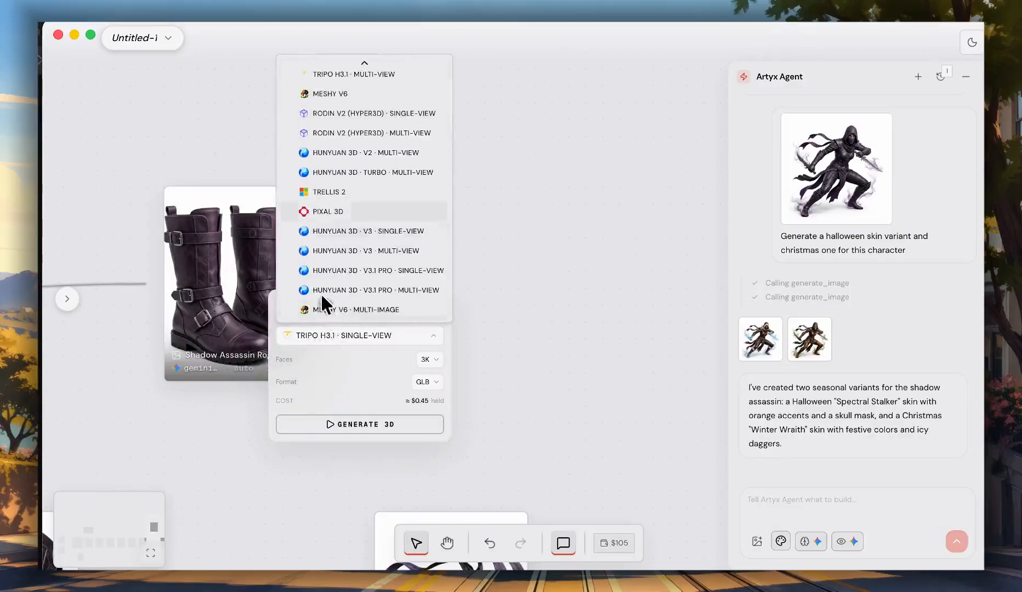
{"action": "left_click", "coordinate": [314, 211]}
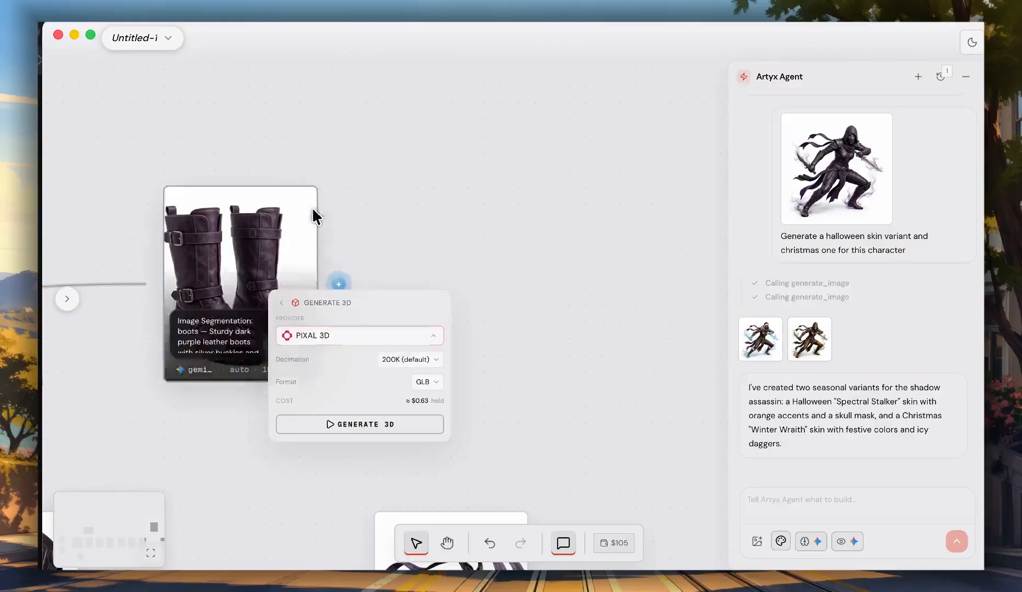
Step: Set the decimation to 5K, keep the GLB format and generate the boots' 3D model
{"action": "left_click", "coordinate": [399, 359]}
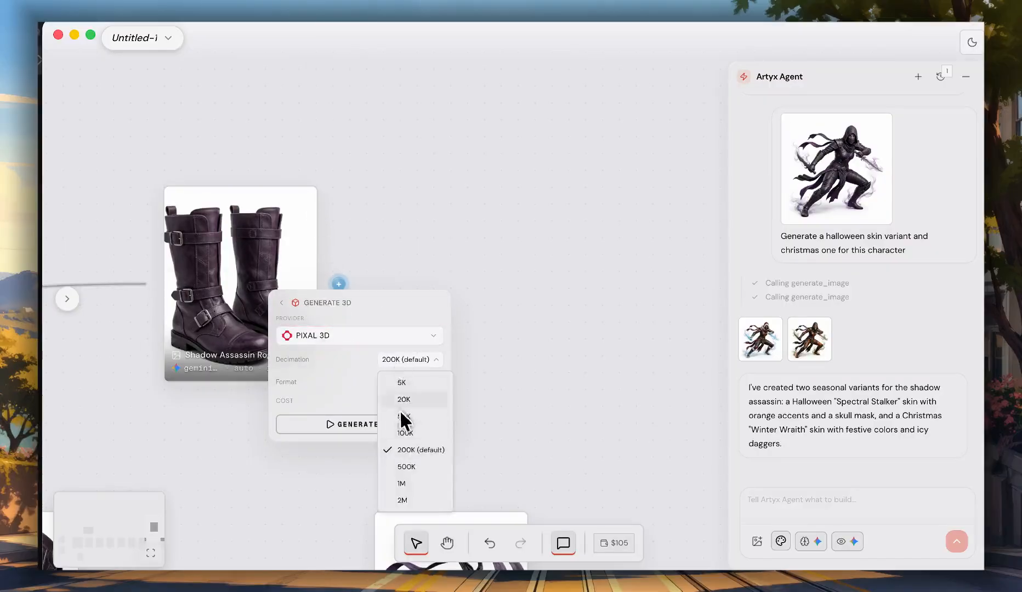
{"action": "left_click", "coordinate": [396, 384]}
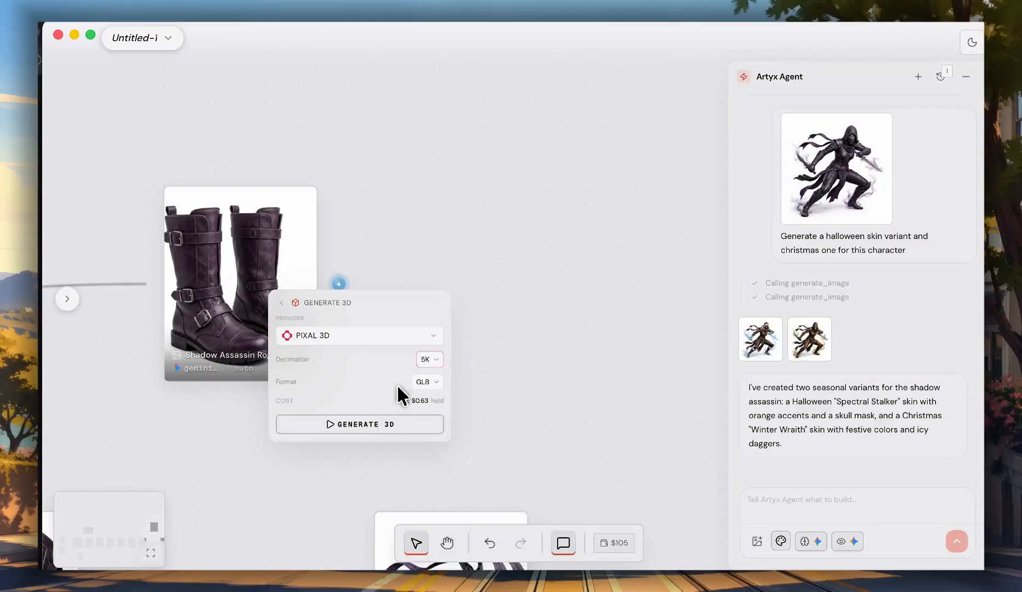
{"action": "left_click", "coordinate": [428, 382]}
{"action": "left_click", "coordinate": [423, 384]}
{"action": "left_click", "coordinate": [346, 427]}
Step: Look over the row of extracted parts and check the progress of the boots' 3D generation
{"action": "scroll", "coordinate": [324, 422], "scroll_direction": "down", "scroll_amount": 5}
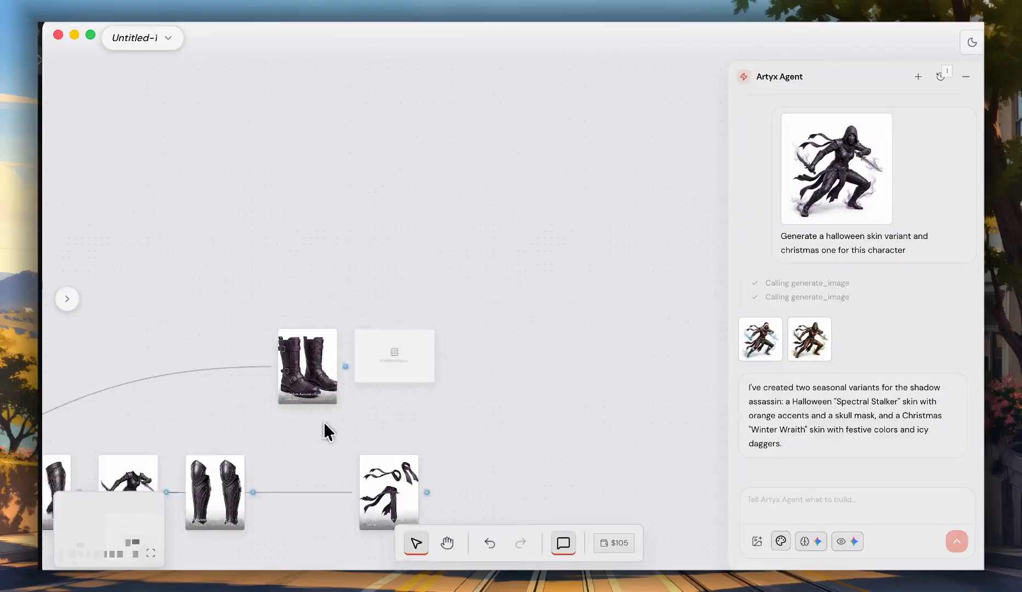
{"action": "left_click_drag", "start_coordinate": [324, 422], "coordinate": [632, 403]}
{"action": "mouse_move", "coordinate": [387, 399]}
{"action": "left_mouse_down"}
{"action": "mouse_move", "coordinate": [552, 388]}
{"action": "mouse_move", "coordinate": [477, 366]}
{"action": "left_mouse_up"}
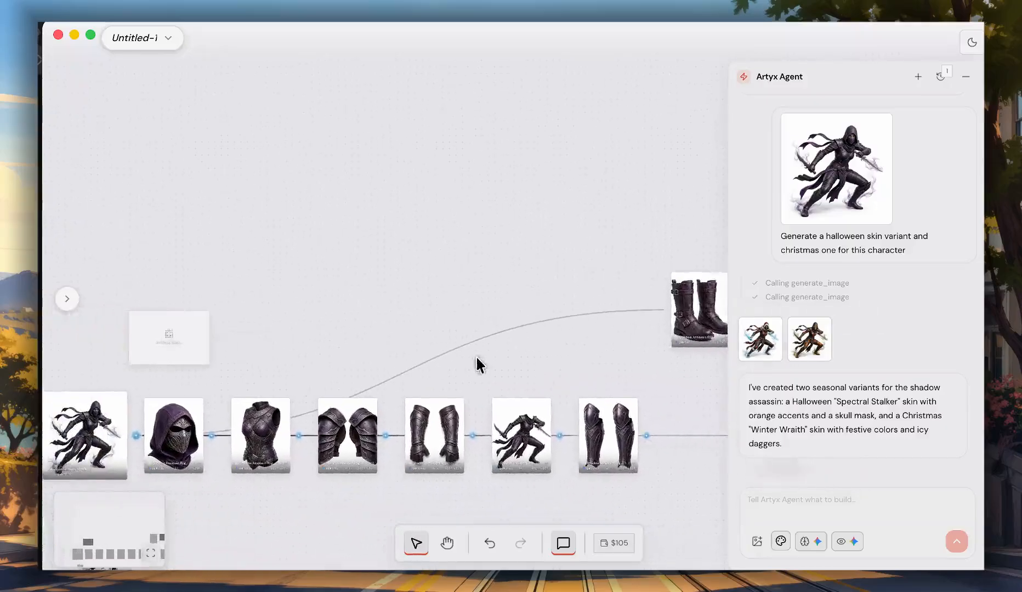
{"action": "mouse_move", "coordinate": [303, 355]}
{"action": "left_mouse_down"}
{"action": "mouse_move", "coordinate": [478, 359]}
{"action": "mouse_move", "coordinate": [340, 329]}
{"action": "left_mouse_up"}
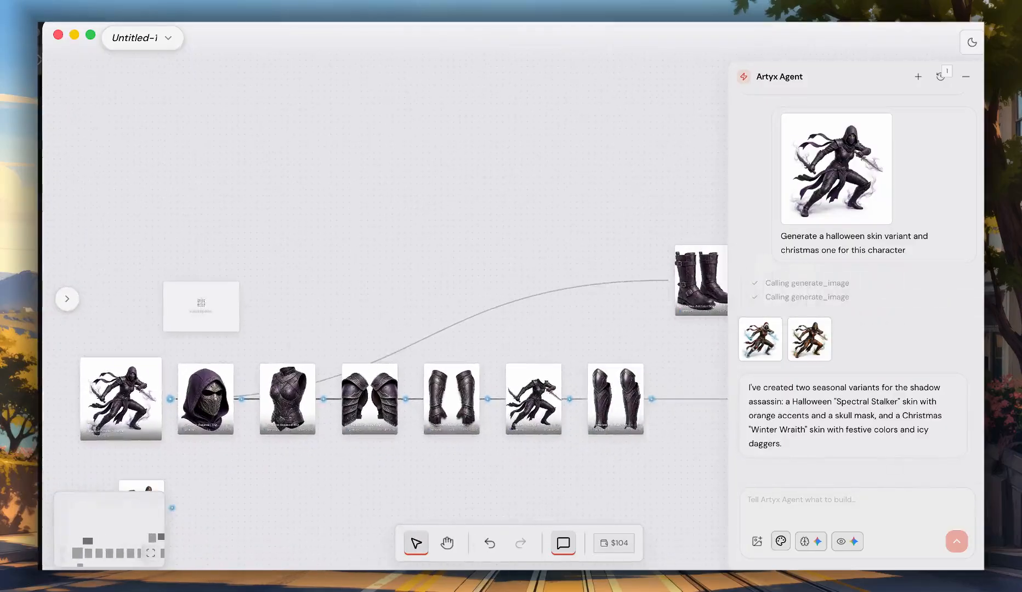
{"action": "scroll", "coordinate": [282, 469], "scroll_direction": "down", "scroll_amount": 1}
{"action": "scroll", "coordinate": [450, 283], "scroll_direction": "right", "scroll_amount": 5}
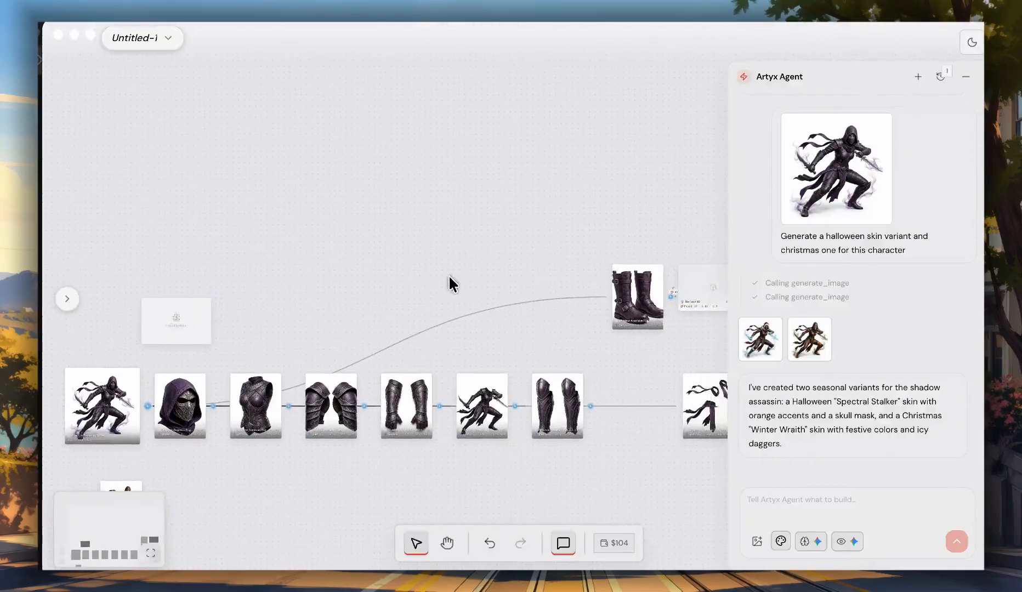
{"action": "left_click", "coordinate": [516, 294]}
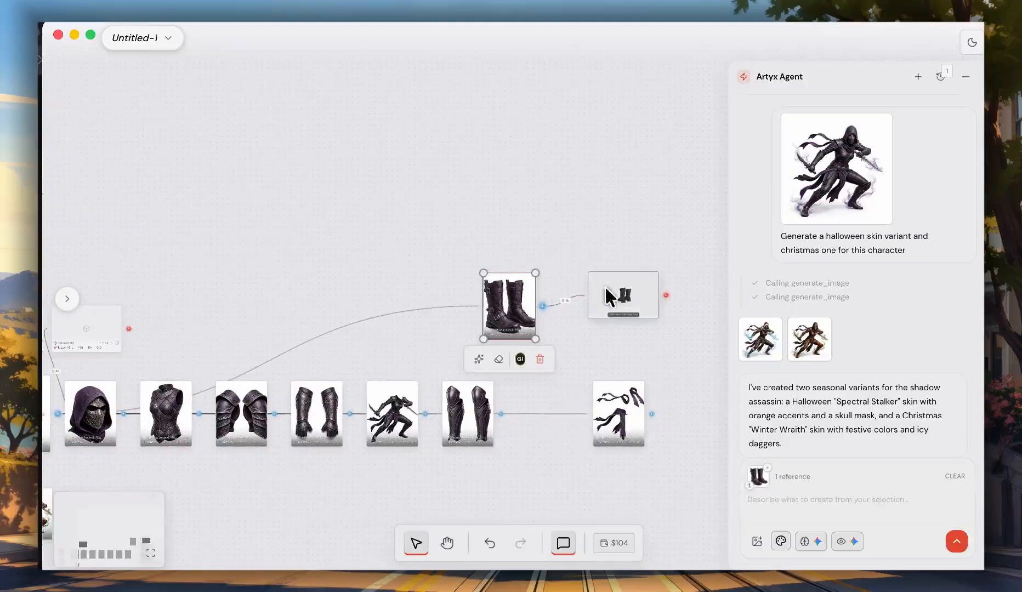
Step: Open the hooded assassin's 3D model in the viewer, inspect it from several angles and close it
{"action": "left_click_drag", "start_coordinate": [217, 317], "coordinate": [357, 308]}
{"action": "scroll", "coordinate": [159, 337], "scroll_direction": "up", "scroll_amount": 3}
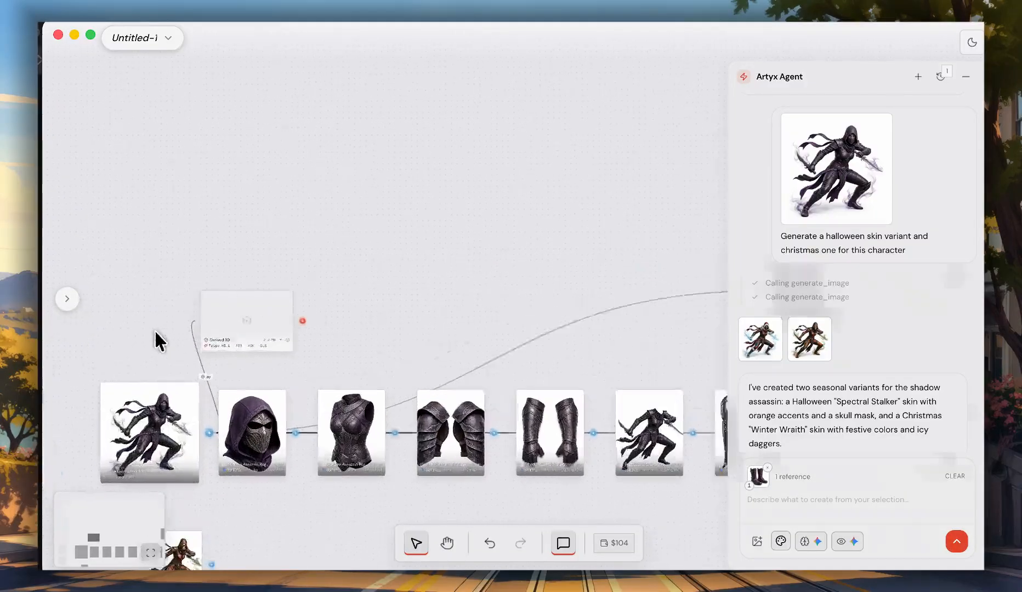
{"action": "left_click", "coordinate": [287, 307]}
{"action": "double_click", "coordinate": [297, 314]}
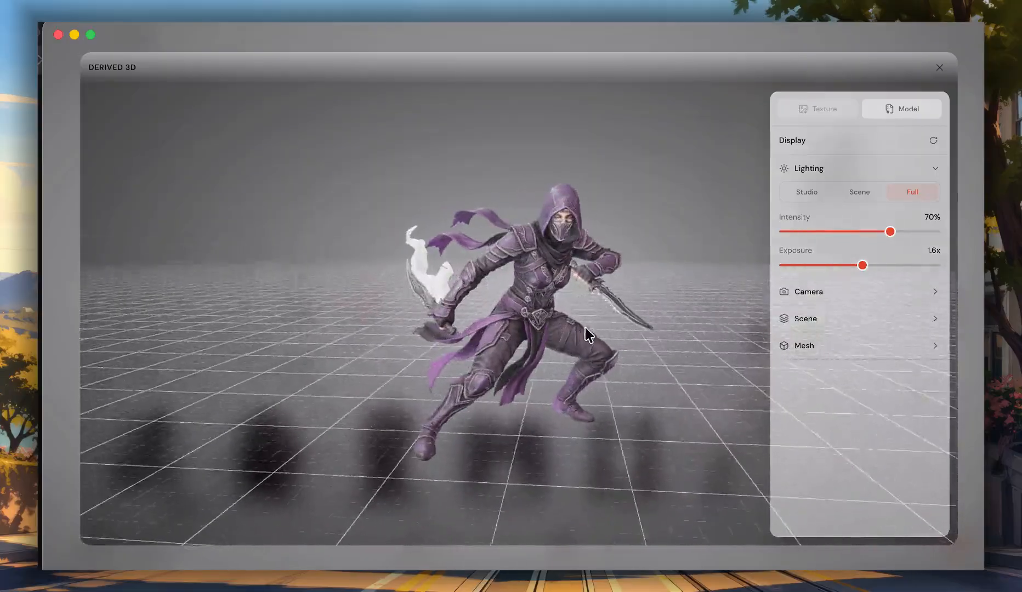
{"action": "right_click", "coordinate": [587, 328]}
{"action": "left_click", "coordinate": [544, 328]}
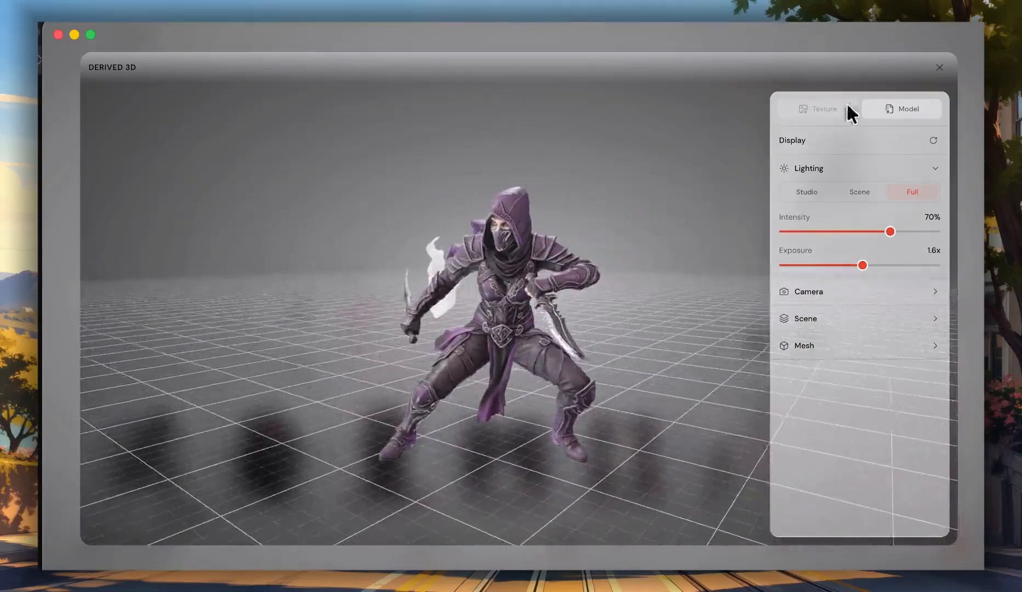
{"action": "left_click", "coordinate": [940, 67]}
Step: Examine the export, copy and folder options offered for the assassin's 3D model and the hooded mask image
{"action": "right_click", "coordinate": [295, 305]}
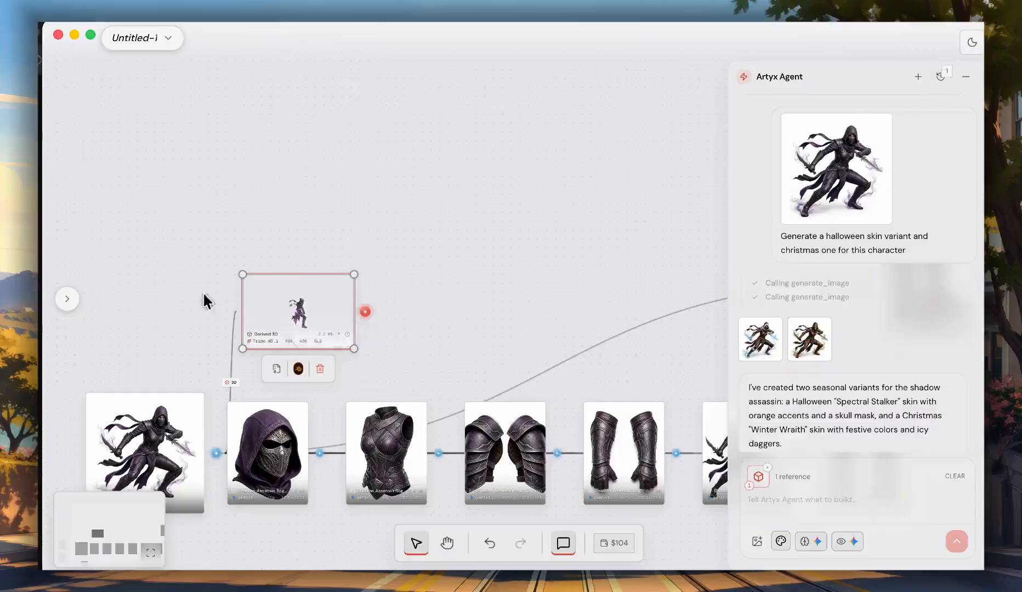
{"action": "right_click", "coordinate": [274, 313]}
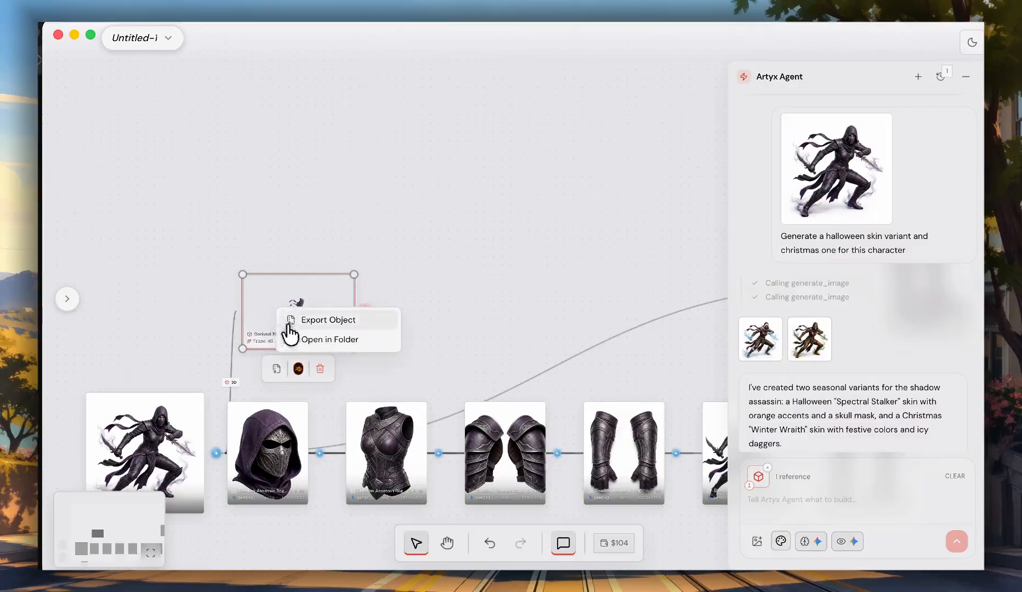
{"action": "left_click", "coordinate": [387, 378]}
{"action": "scroll", "coordinate": [386, 375], "scroll_direction": "down", "scroll_amount": 2}
{"action": "scroll", "coordinate": [385, 375], "scroll_direction": "left", "scroll_amount": 2}
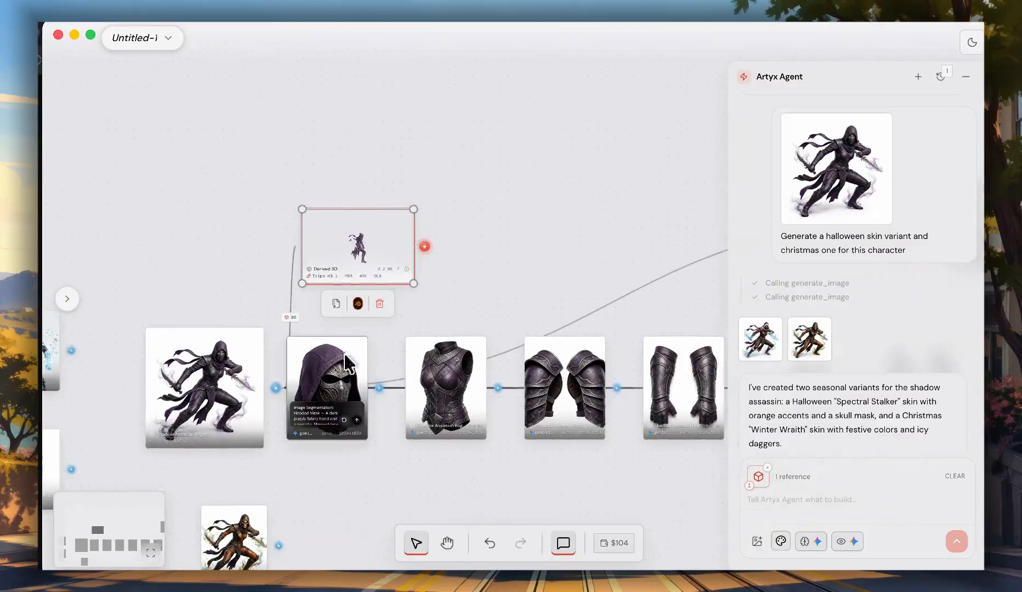
{"action": "right_click", "coordinate": [311, 372]}
{"action": "left_click", "coordinate": [315, 366]}
{"action": "right_click", "coordinate": [329, 372]}
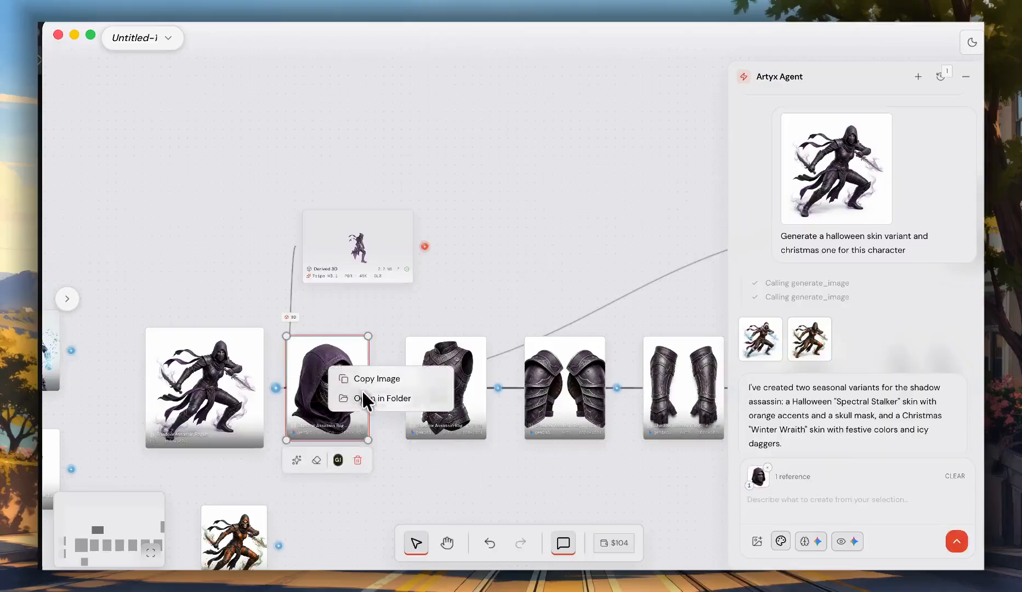
Step: Move the assassin's 3D model node slightly farther up and away from the hooded mask image
{"action": "scroll", "coordinate": [293, 233], "scroll_direction": "up", "scroll_amount": 5}
{"action": "left_click_drag", "start_coordinate": [379, 239], "coordinate": [360, 233]}
{"action": "mouse_move", "coordinate": [371, 150]}
{"action": "left_mouse_down"}
{"action": "mouse_move", "coordinate": [354, 145]}
{"action": "mouse_move", "coordinate": [368, 133]}
{"action": "mouse_move", "coordinate": [339, 144]}
{"action": "mouse_move", "coordinate": [354, 141]}
{"action": "left_mouse_up"}
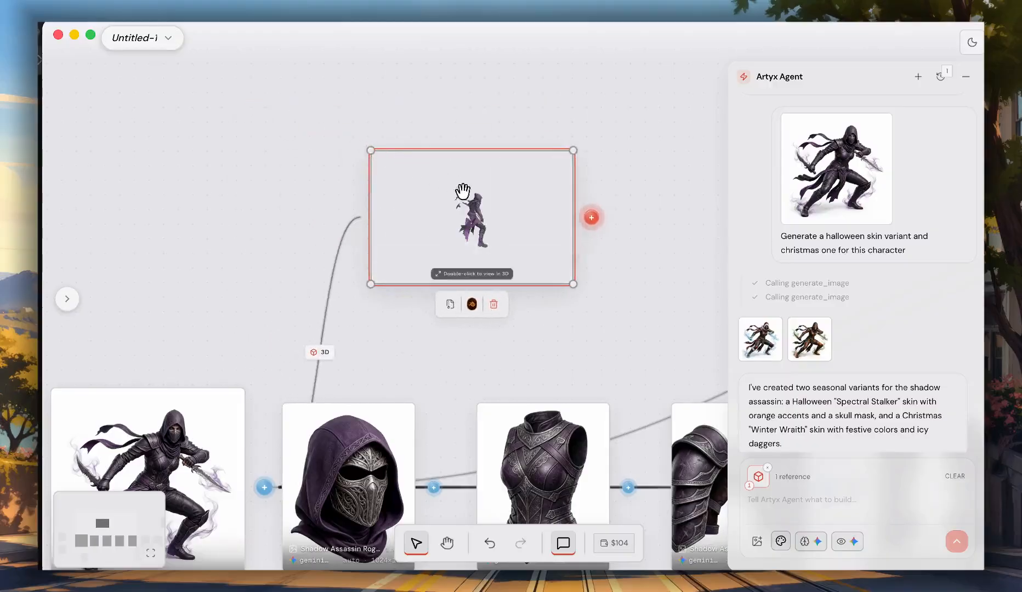
{"action": "scroll", "coordinate": [455, 198], "scroll_direction": "right", "scroll_amount": 5}
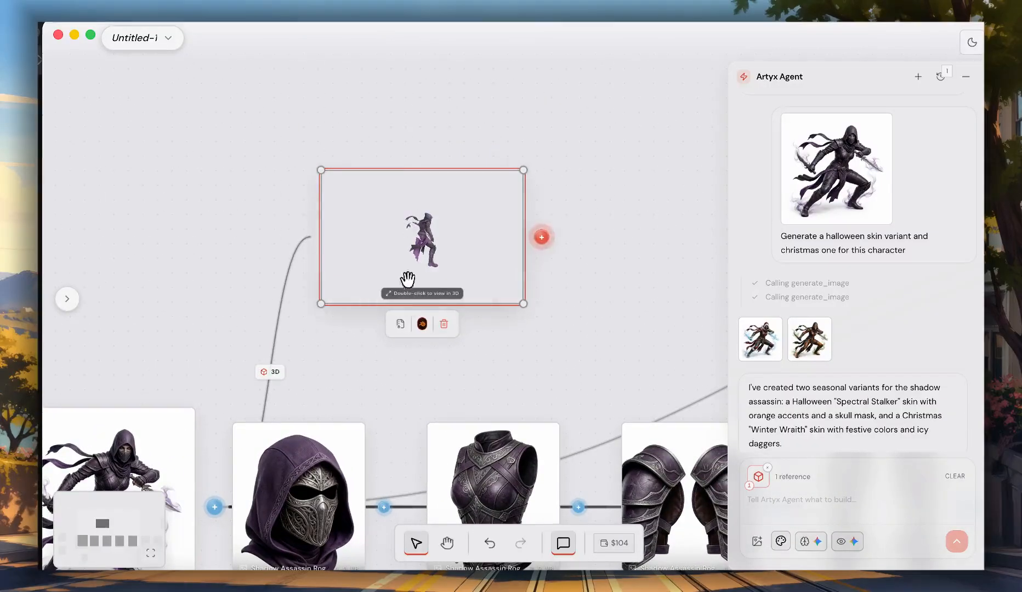
Step: Open the assassin's 3D model in the viewer, set its lighting exposure to 1.8x and reveal the camera settings
{"action": "double_click", "coordinate": [426, 258]}
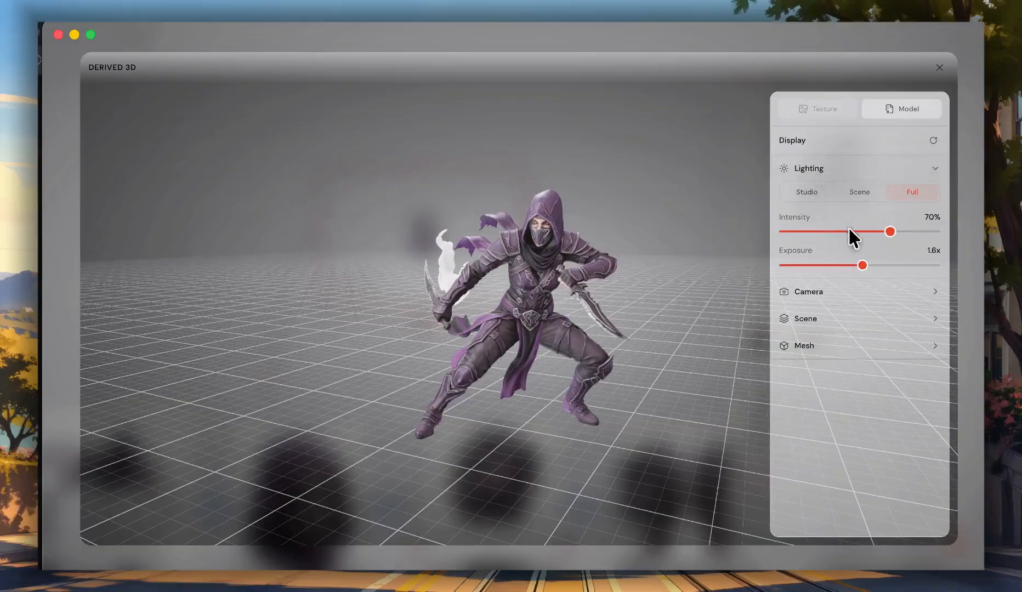
{"action": "mouse_move", "coordinate": [863, 266]}
{"action": "left_mouse_down"}
{"action": "mouse_move", "coordinate": [913, 267]}
{"action": "mouse_move", "coordinate": [876, 268]}
{"action": "left_mouse_up"}
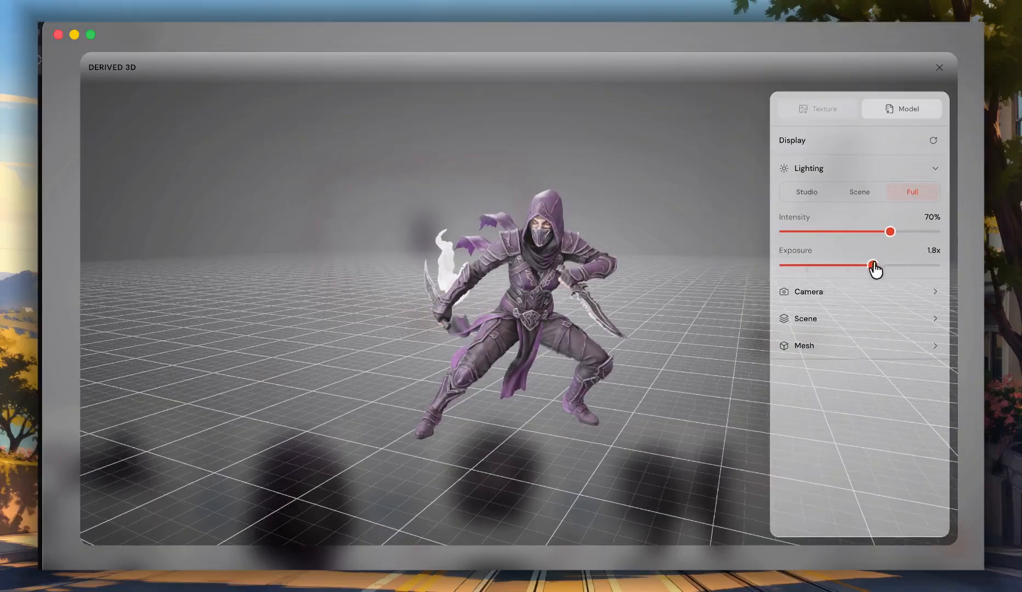
{"action": "left_click", "coordinate": [838, 291]}
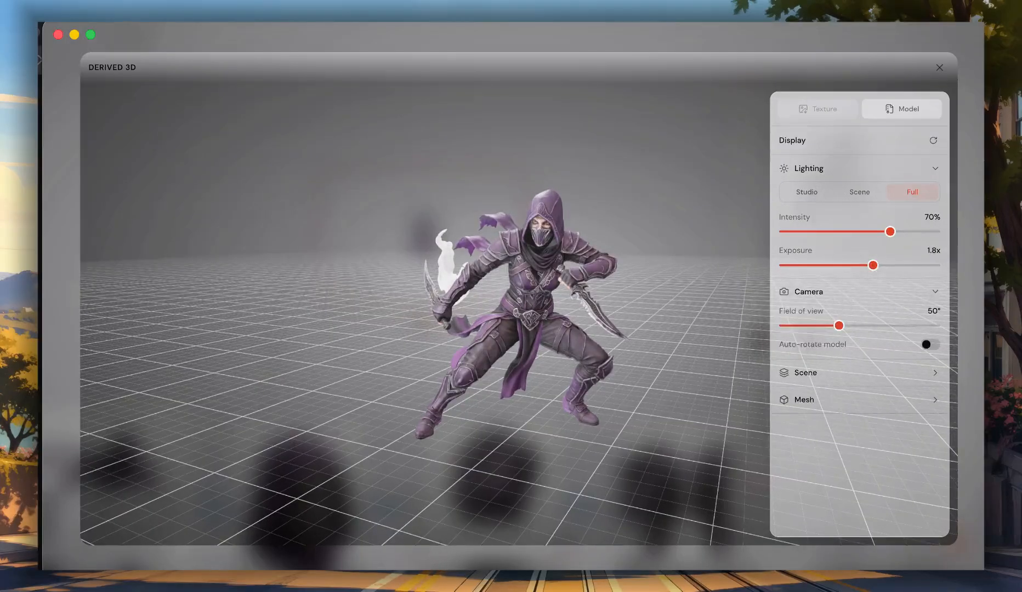
Step: Display the assassin model in solid color with its wireframe turned on
{"action": "left_click", "coordinate": [805, 374]}
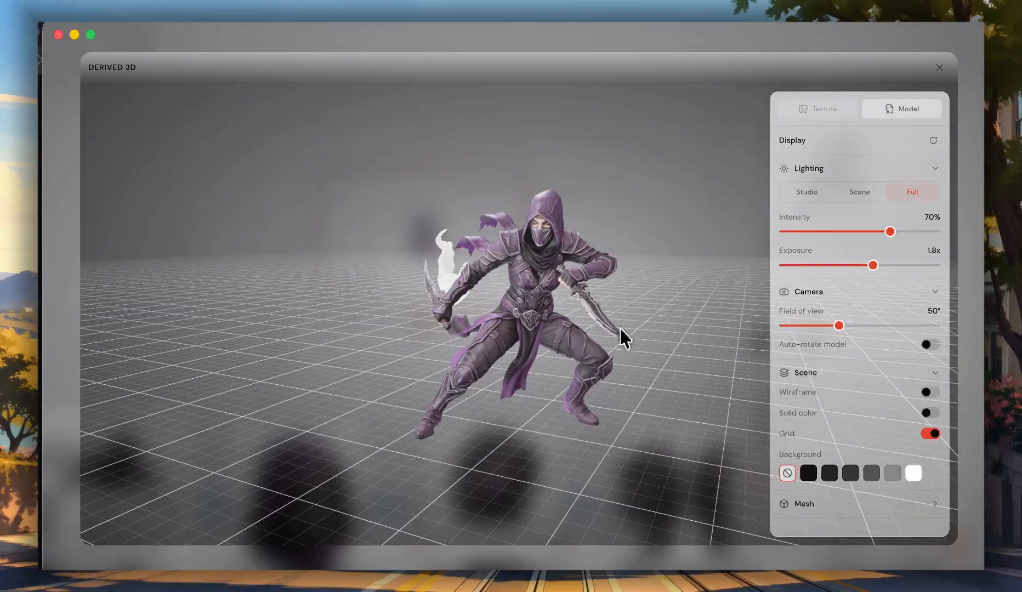
{"action": "left_click", "coordinate": [930, 412]}
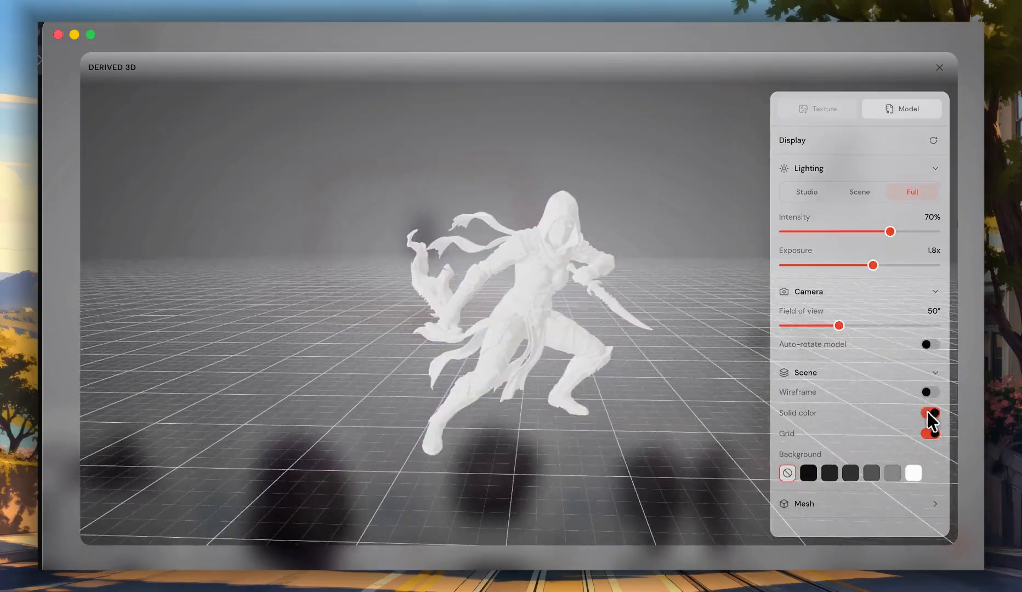
{"action": "left_click", "coordinate": [927, 393]}
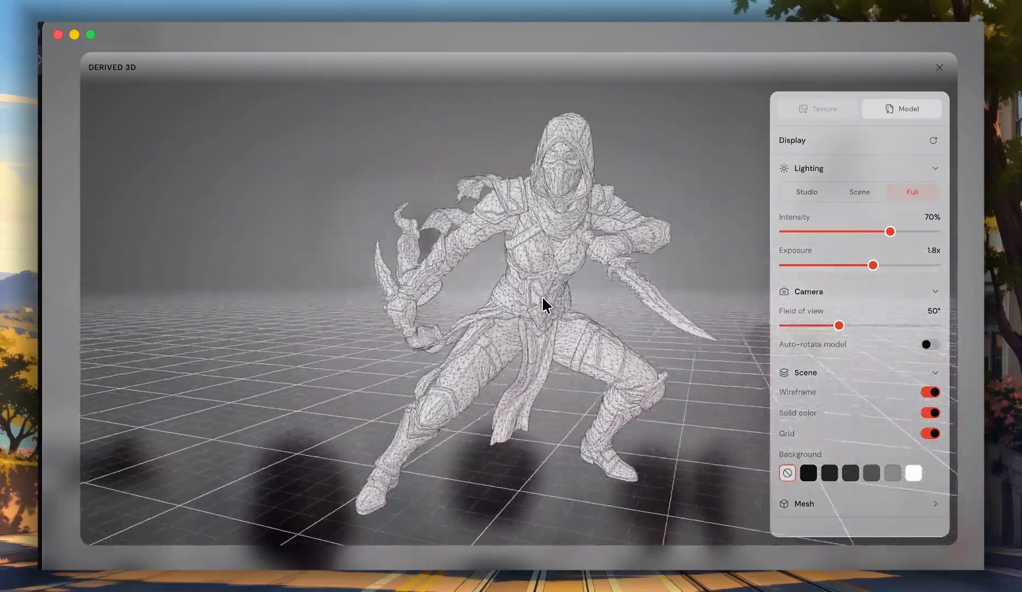
Step: Try several dark and grey viewer backgrounds behind the assassin wireframe and settle on white
{"action": "left_click", "coordinate": [815, 473]}
{"action": "left_click", "coordinate": [849, 471]}
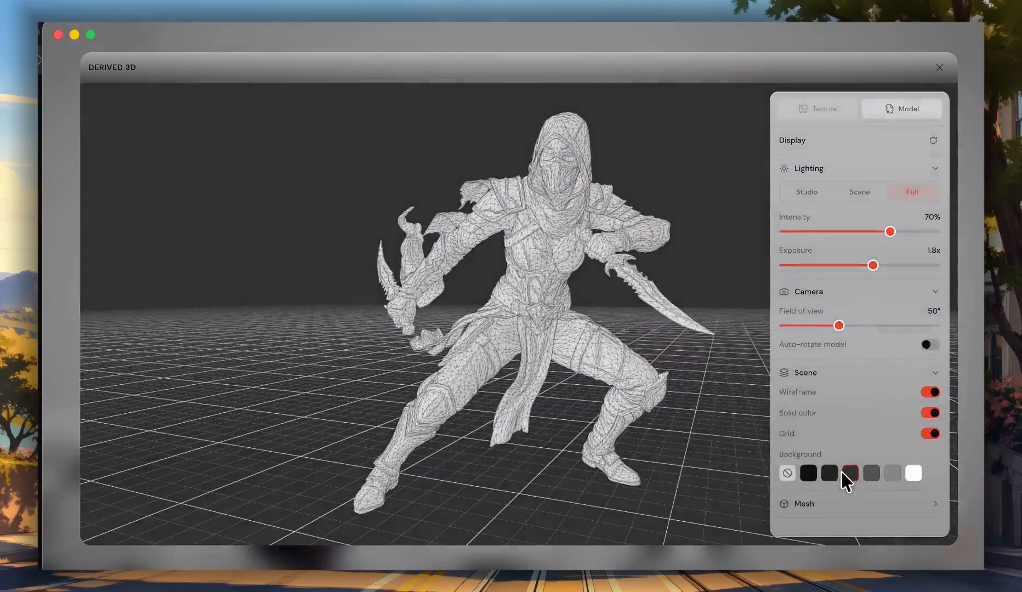
{"action": "left_click", "coordinate": [876, 474]}
{"action": "left_click", "coordinate": [893, 472]}
{"action": "left_click", "coordinate": [914, 473]}
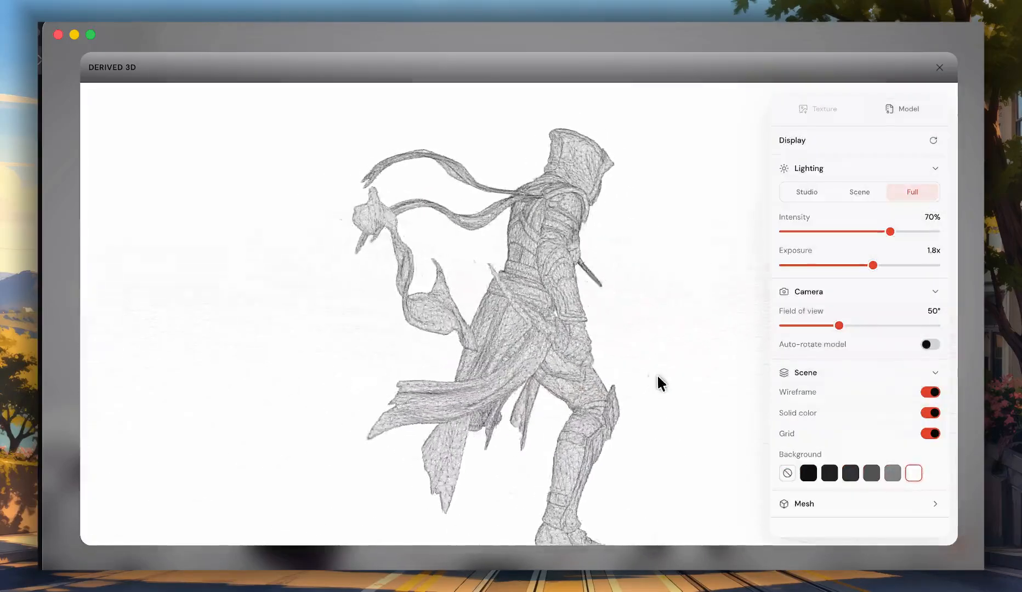
Step: Examine the assassin model's mesh statistics, such as vertices and triangles, and close the viewer
{"action": "left_click", "coordinate": [801, 503]}
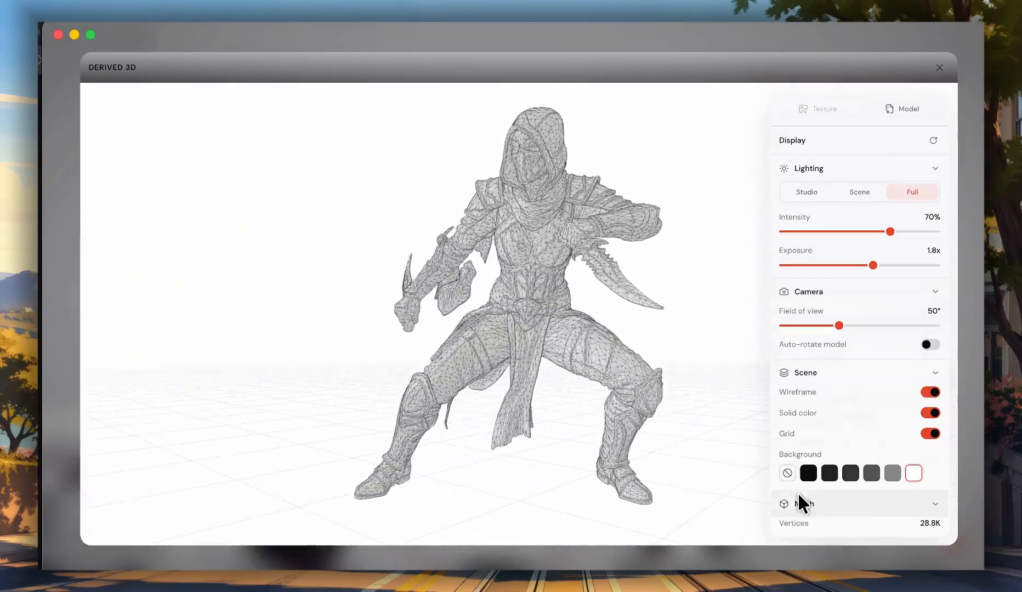
{"action": "scroll", "coordinate": [799, 464], "scroll_direction": "up", "scroll_amount": 3}
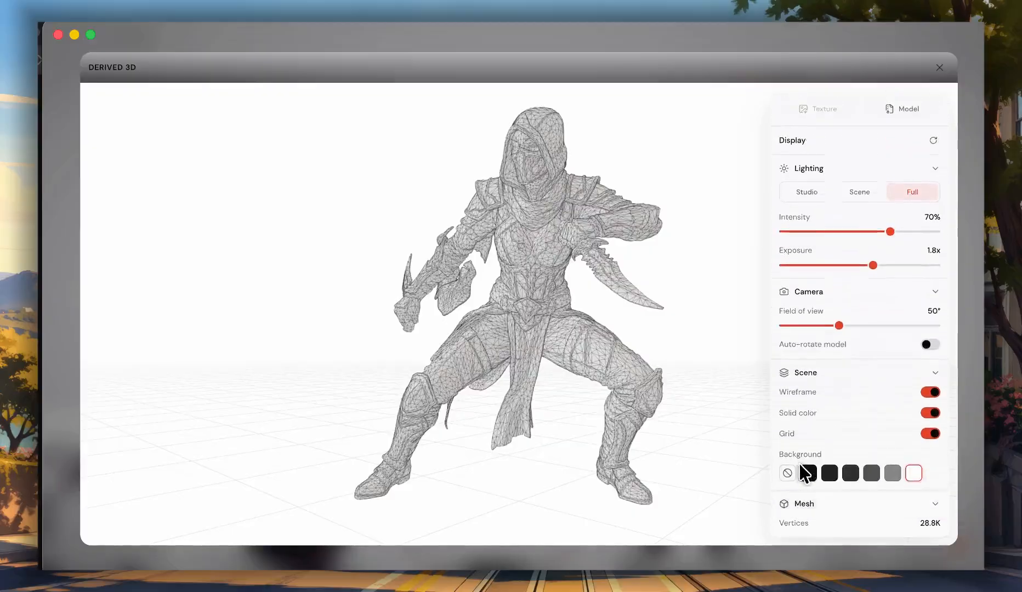
{"action": "scroll", "coordinate": [787, 462], "scroll_direction": "down", "scroll_amount": 3}
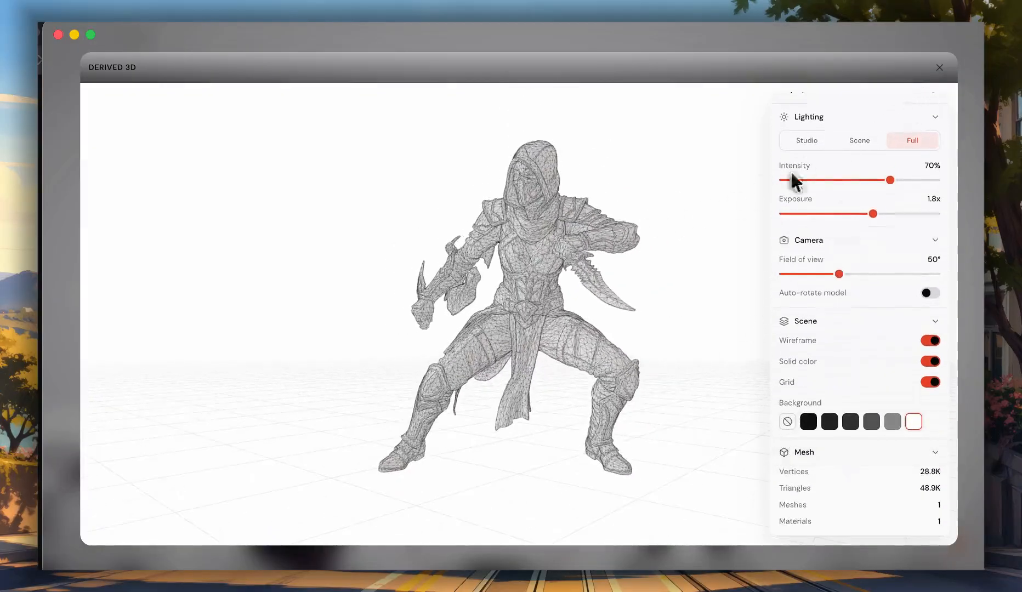
{"action": "left_click", "coordinate": [939, 68]}
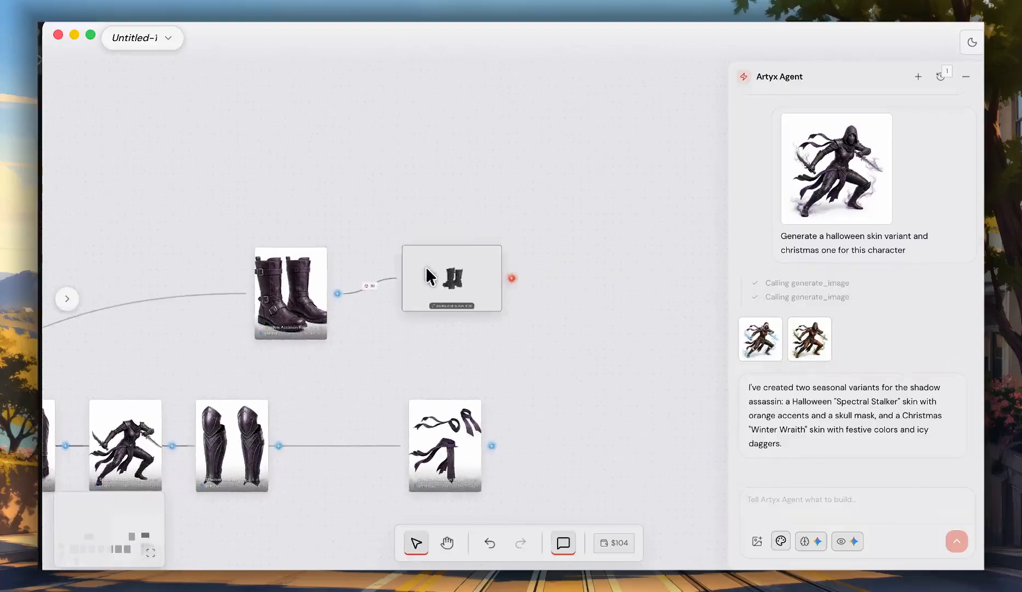
Step: Open the boots' 3D model in the viewer and turn off its solid color display
{"action": "left_click", "coordinate": [431, 272]}
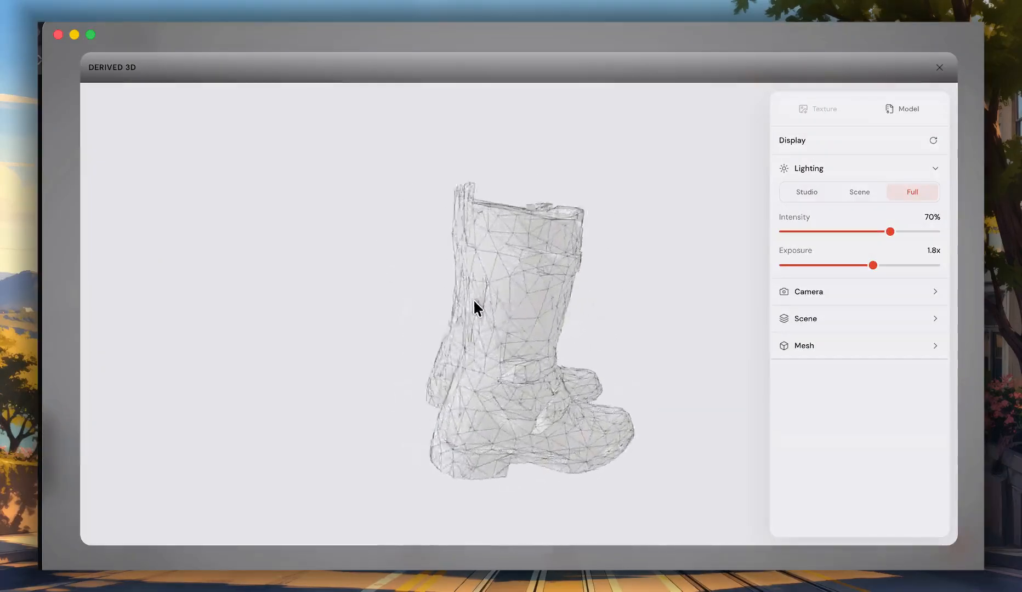
{"action": "left_click", "coordinate": [854, 318]}
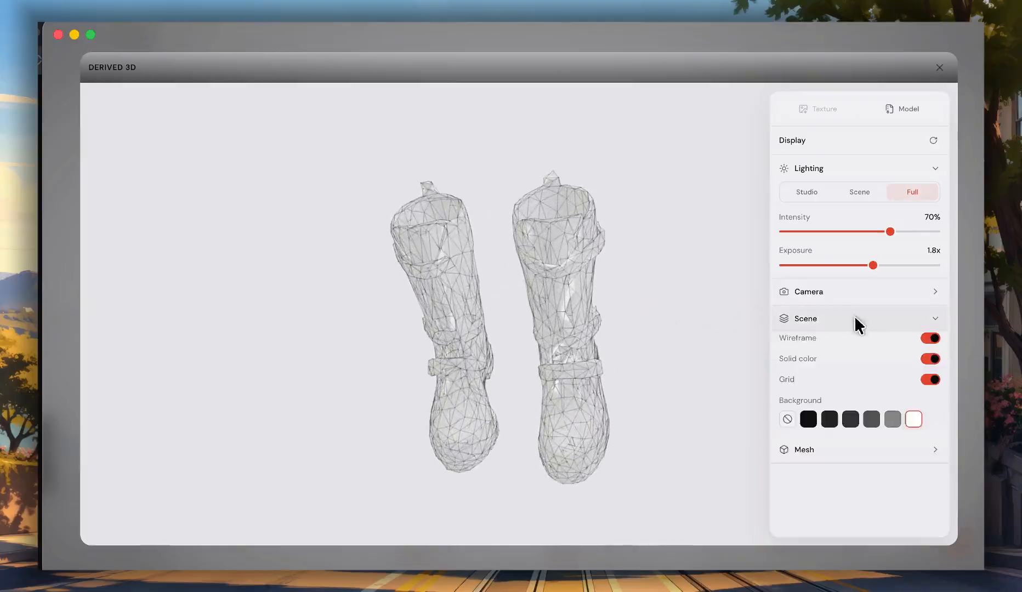
{"action": "left_click", "coordinate": [931, 359]}
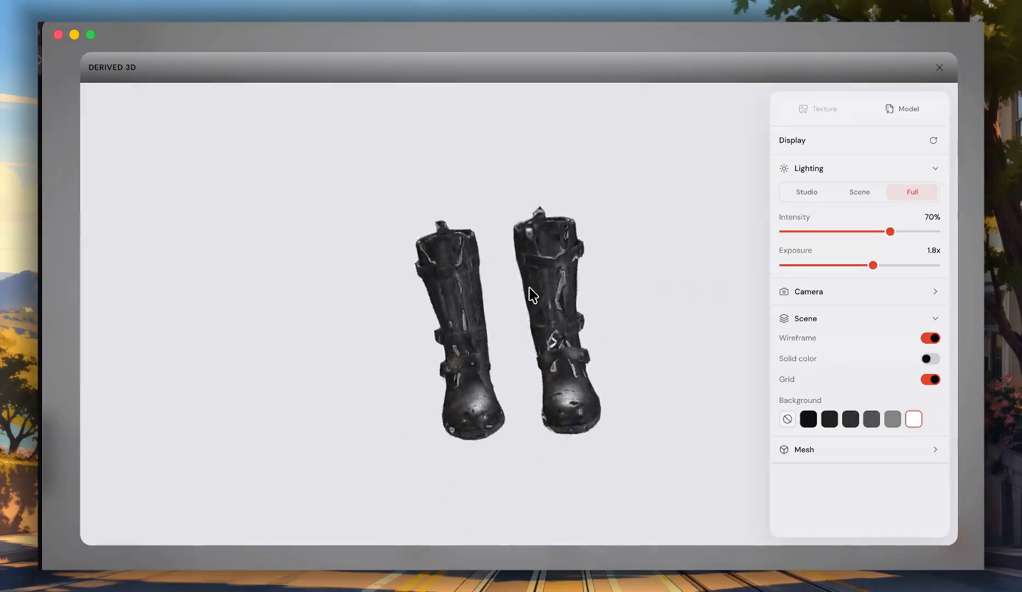
Step: Close the boots viewer and check the Generate 3D settings and providers offered for the boots image
{"action": "left_click", "coordinate": [940, 68]}
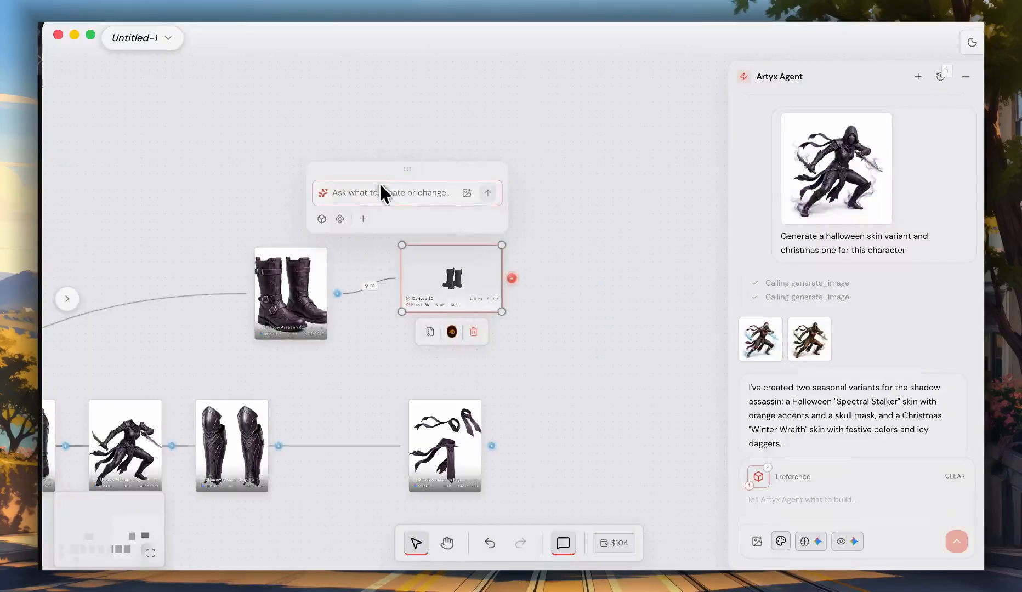
{"action": "left_click", "coordinate": [340, 243]}
{"action": "scroll", "coordinate": [340, 285], "scroll_direction": "up", "scroll_amount": 5}
{"action": "left_click_drag", "start_coordinate": [331, 303], "coordinate": [488, 91]}
{"action": "left_click", "coordinate": [337, 172]}
{"action": "left_click", "coordinate": [331, 304]}
{"action": "left_click", "coordinate": [357, 244]}
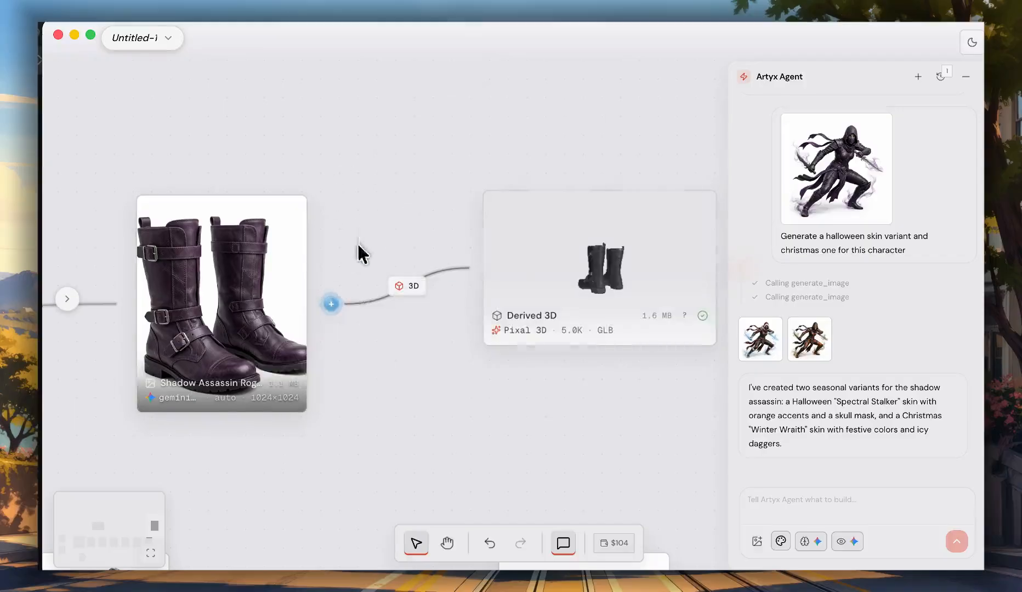
{"action": "left_click_drag", "start_coordinate": [331, 304], "coordinate": [478, 71]}
{"action": "left_click", "coordinate": [395, 134]}
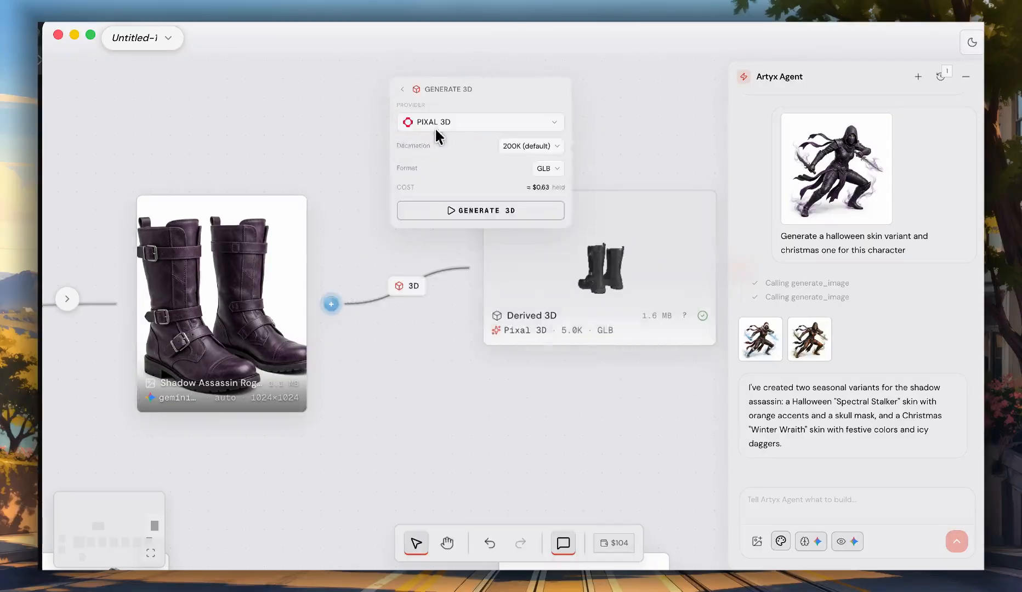
{"action": "left_click", "coordinate": [436, 123]}
{"action": "left_click", "coordinate": [345, 110]}
{"action": "left_click", "coordinate": [402, 89]}
{"action": "left_click", "coordinate": [328, 109]}
Step: Reposition the assassin's 3D model card above the row of segmented parts
{"action": "scroll", "coordinate": [328, 109], "scroll_direction": "down", "scroll_amount": 5}
{"action": "left_click_drag", "start_coordinate": [327, 109], "coordinate": [479, 151]}
{"action": "scroll", "coordinate": [279, 151], "scroll_direction": "down", "scroll_amount": 3}
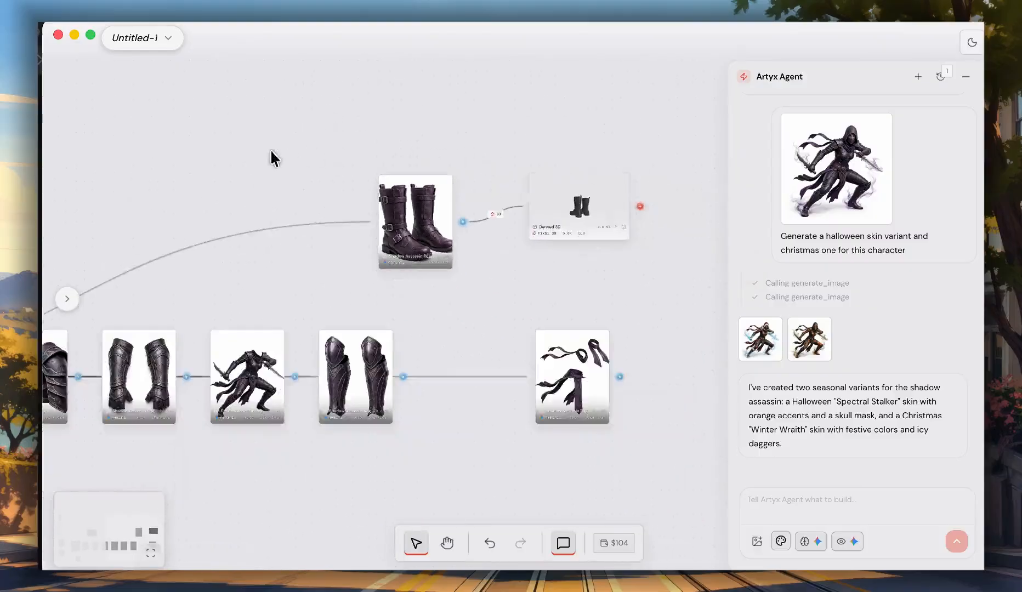
{"action": "scroll", "coordinate": [273, 158], "scroll_direction": "left", "scroll_amount": 8}
{"action": "left_click_drag", "start_coordinate": [337, 297], "coordinate": [295, 209]}
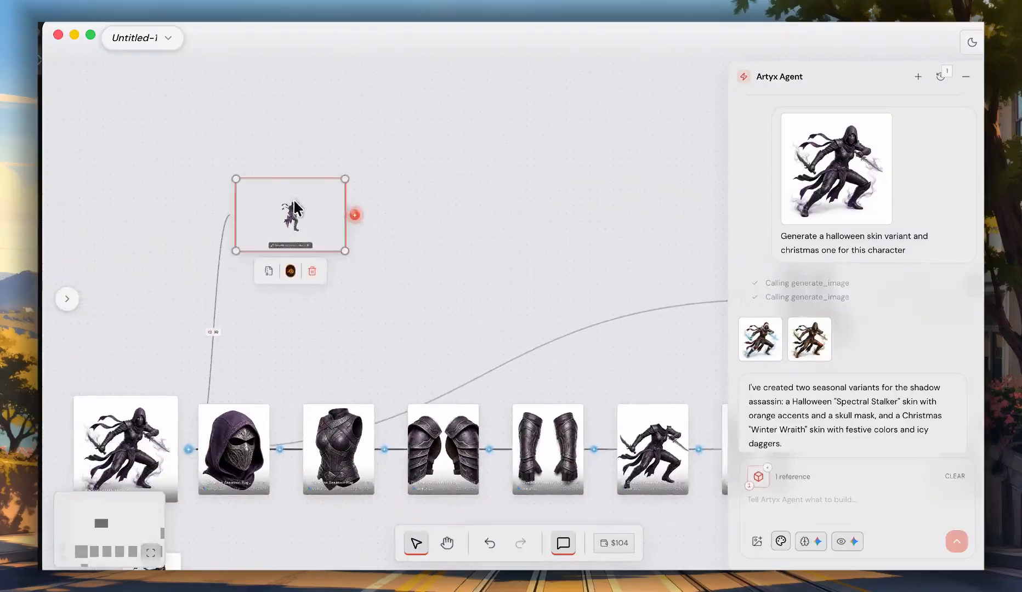
{"action": "left_click", "coordinate": [375, 305]}
{"action": "scroll", "coordinate": [412, 227], "scroll_direction": "down", "scroll_amount": 5}
{"action": "left_click_drag", "start_coordinate": [376, 305], "coordinate": [415, 338]}
{"action": "scroll", "coordinate": [415, 338], "scroll_direction": "up", "scroll_amount": 5}
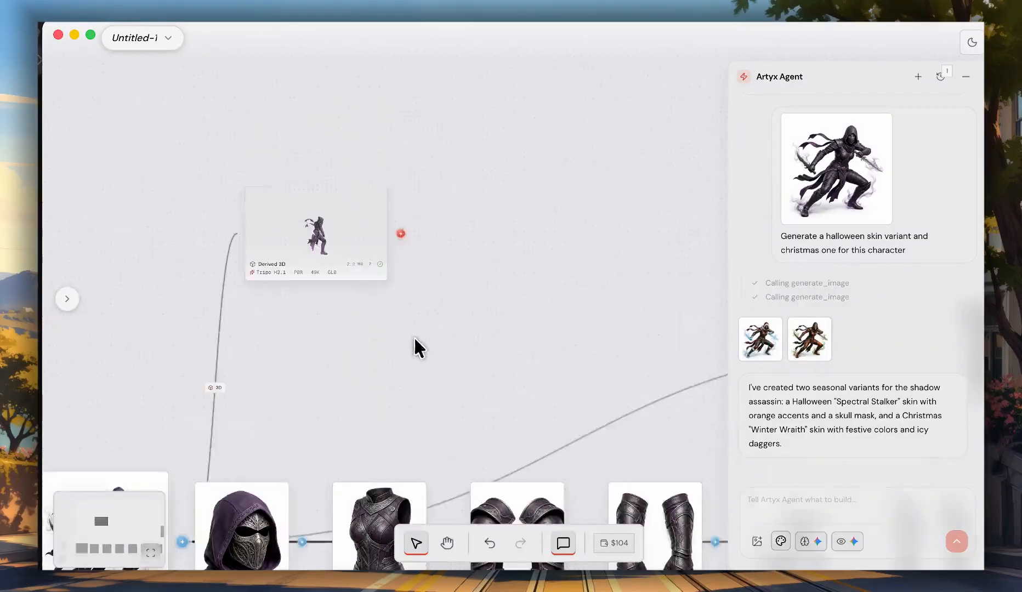
{"action": "scroll", "coordinate": [419, 348], "scroll_direction": "up", "scroll_amount": 3}
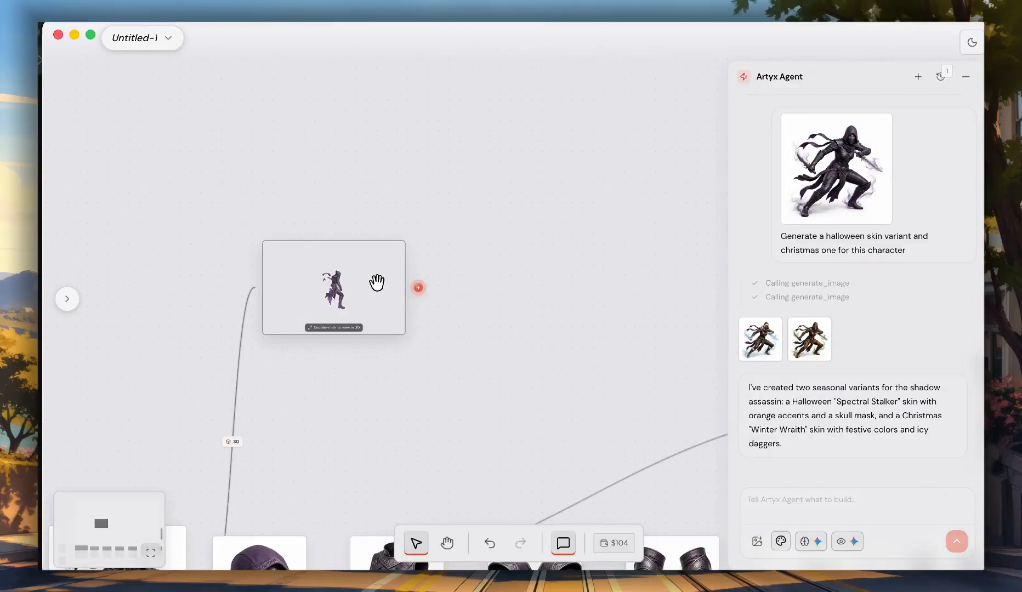
{"action": "left_click_drag", "start_coordinate": [376, 283], "coordinate": [336, 267]}
{"action": "scroll", "coordinate": [395, 274], "scroll_direction": "up", "scroll_amount": 3}
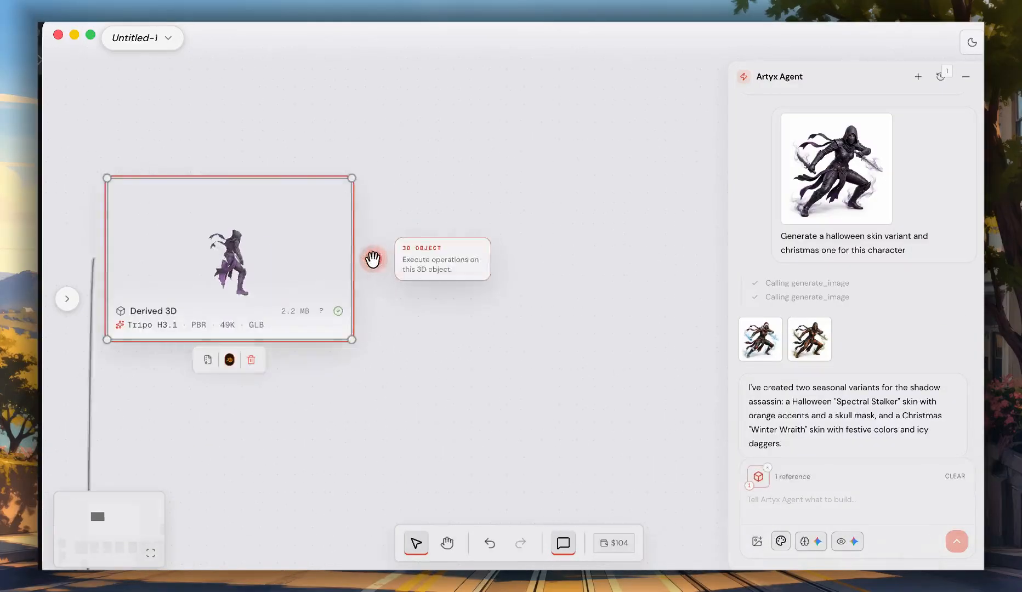
Step: Move the source assassin image up and to the left, clear of the row of segmented parts
{"action": "scroll", "coordinate": [373, 259], "scroll_direction": "down", "scroll_amount": 5}
{"action": "left_click", "coordinate": [356, 366]}
{"action": "left_click_drag", "start_coordinate": [217, 445], "coordinate": [159, 317]}
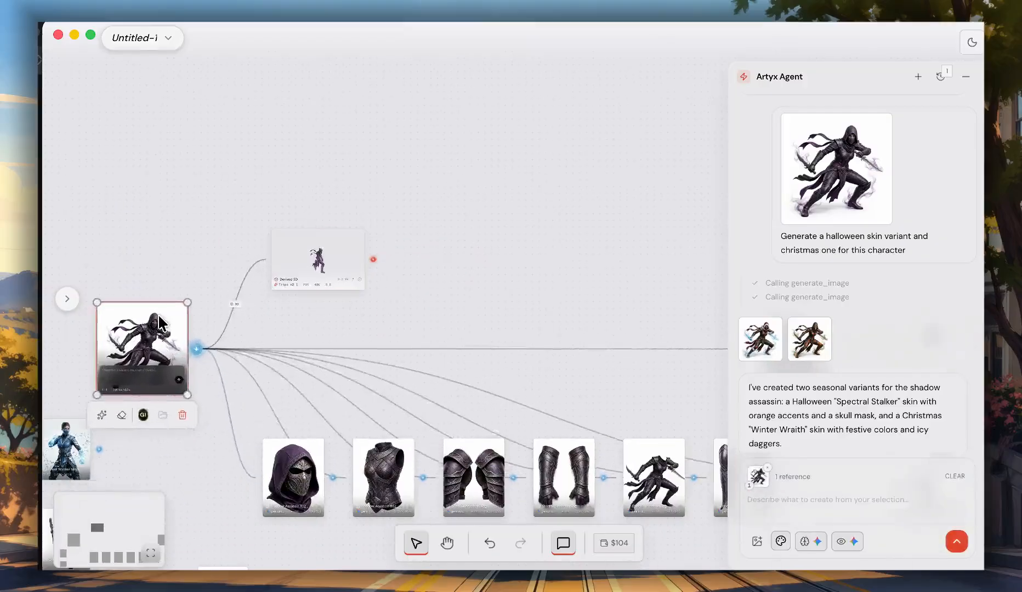
{"action": "scroll", "coordinate": [159, 322], "scroll_direction": "up", "scroll_amount": 3}
{"action": "left_click", "coordinate": [198, 365]}
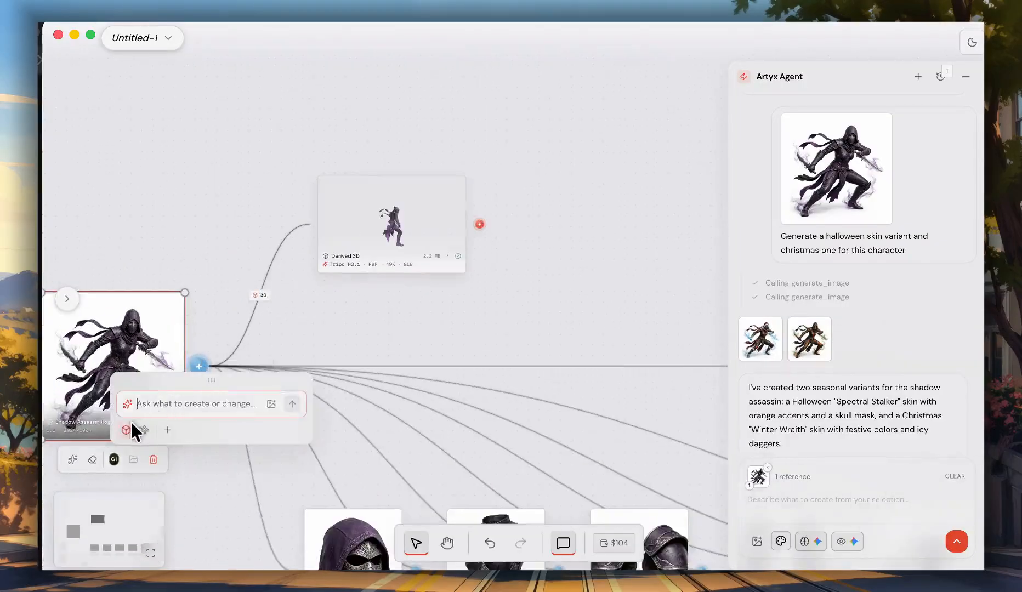
{"action": "left_click_drag", "start_coordinate": [504, 272], "coordinate": [421, 322]}
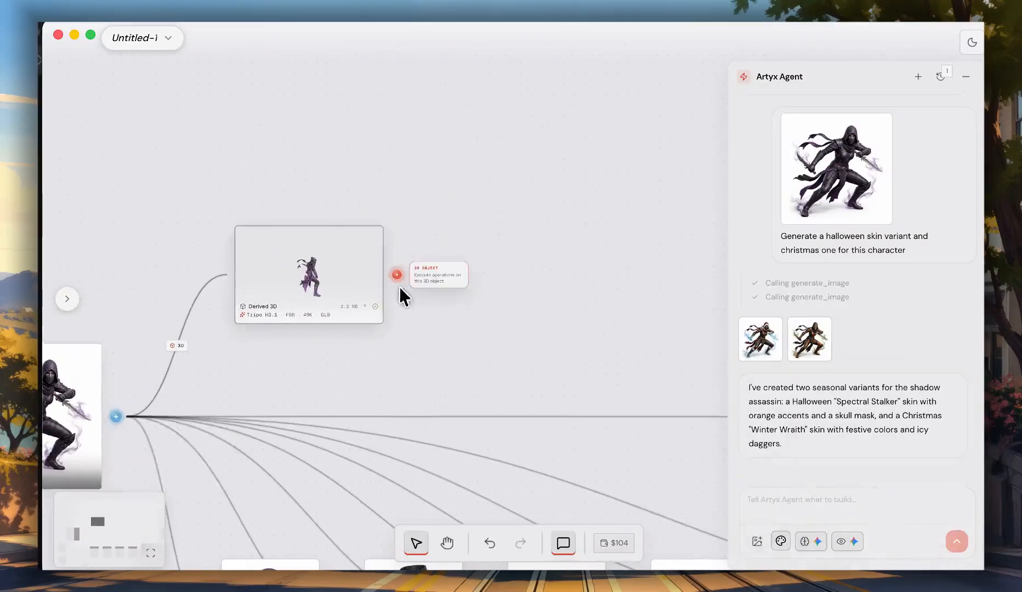
Step: Try to split the assassin's 3D model into parts
{"action": "left_click", "coordinate": [396, 274]}
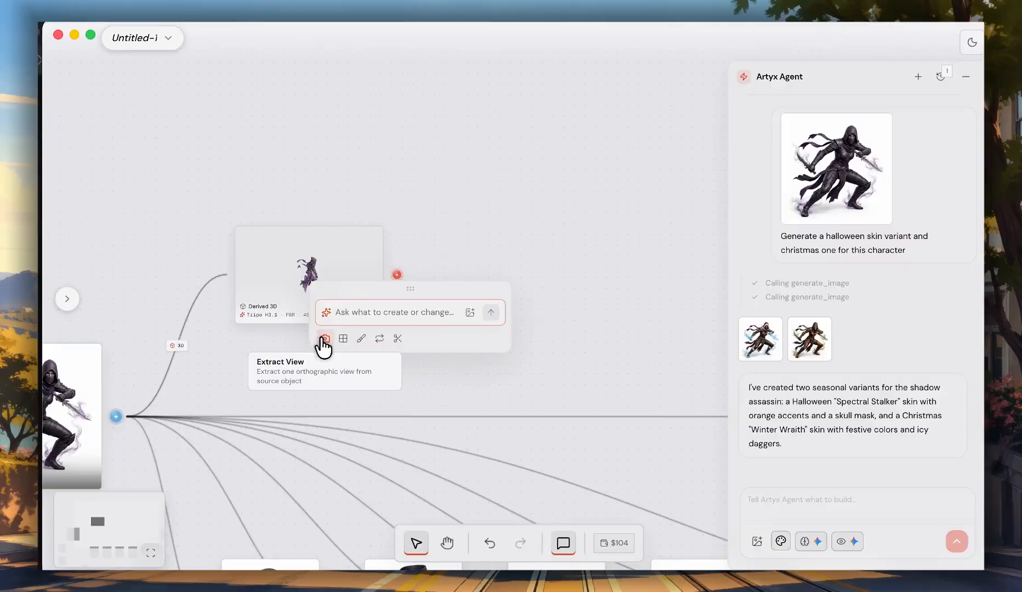
{"action": "left_click", "coordinate": [398, 340]}
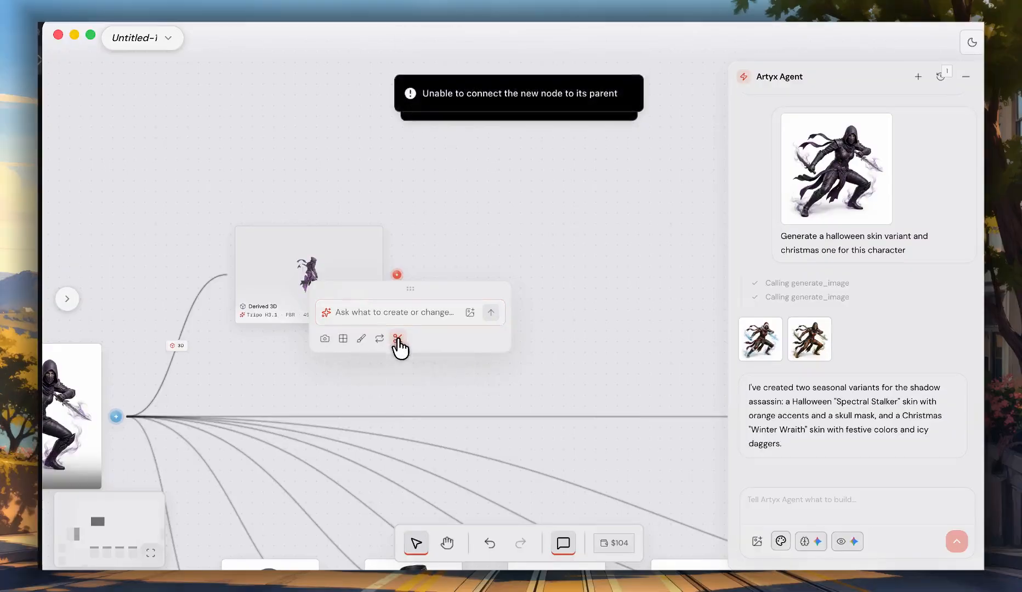
{"action": "mouse_move", "coordinate": [491, 142]}
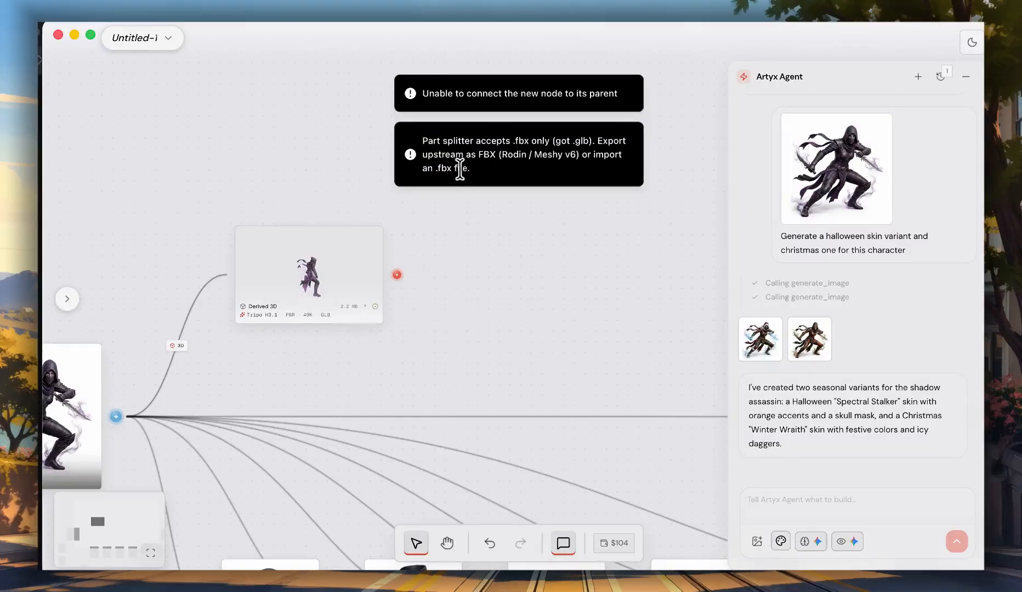
{"action": "scroll", "coordinate": [385, 351], "scroll_direction": "up", "scroll_amount": 2}
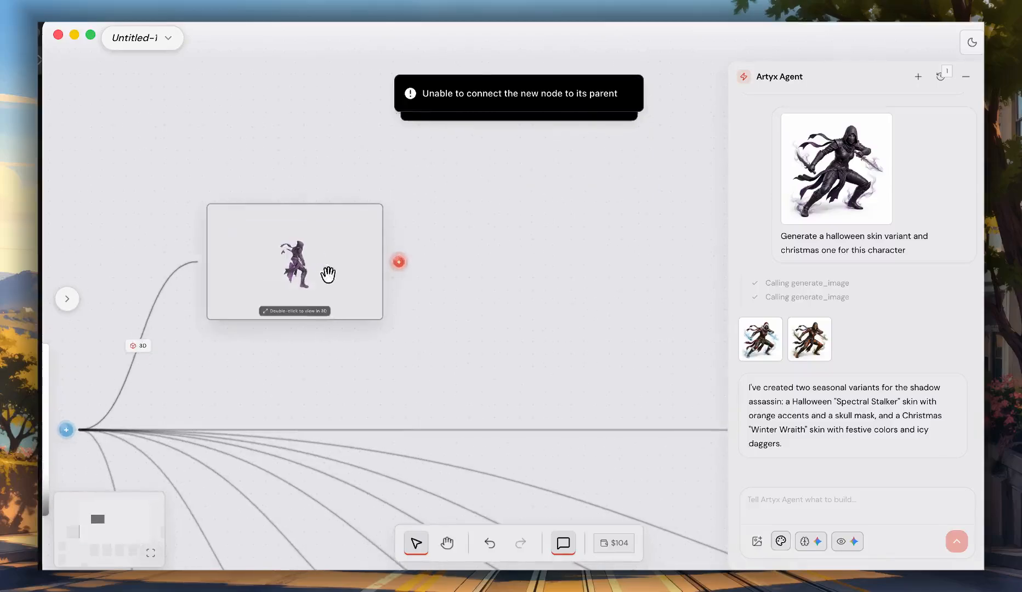
Step: Review the Retexture options for the assassin's 3D model, including its model choices, style reference and PBR maps
{"action": "left_click", "coordinate": [329, 271]}
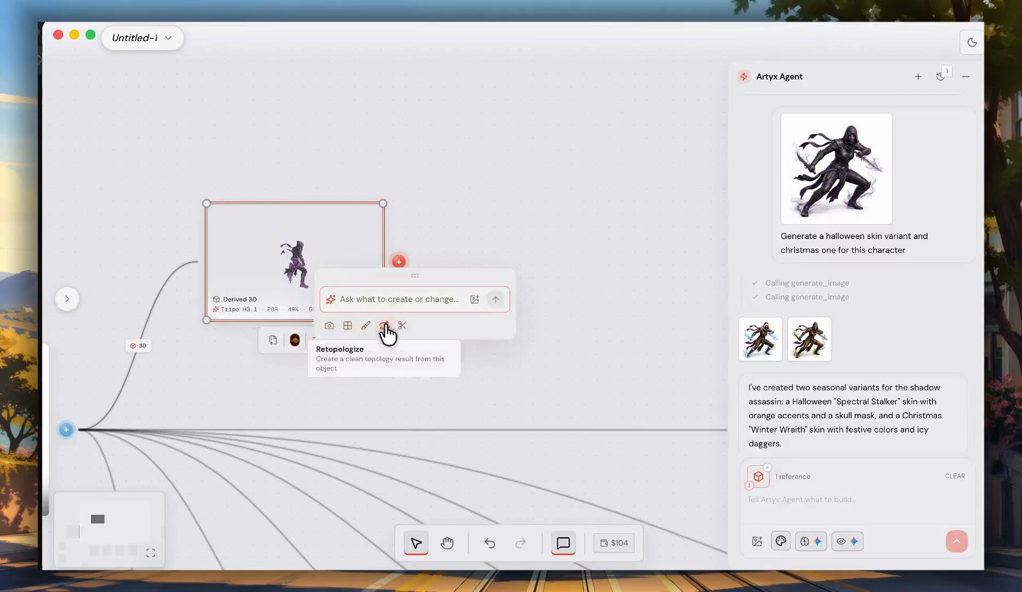
{"action": "left_click", "coordinate": [366, 326]}
{"action": "left_click", "coordinate": [429, 299]}
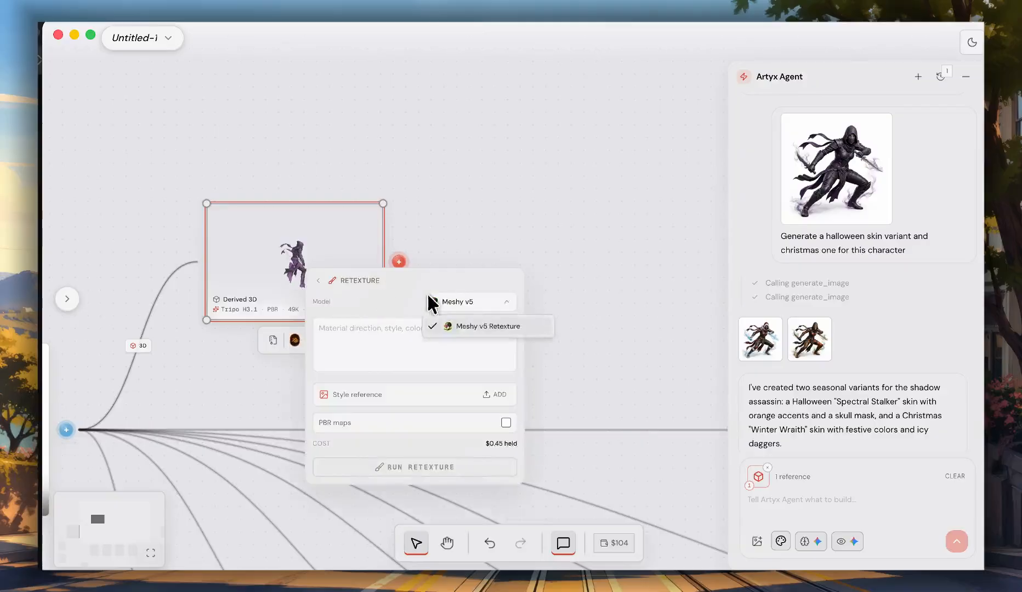
{"action": "left_click", "coordinate": [430, 300]}
{"action": "left_click", "coordinate": [352, 330]}
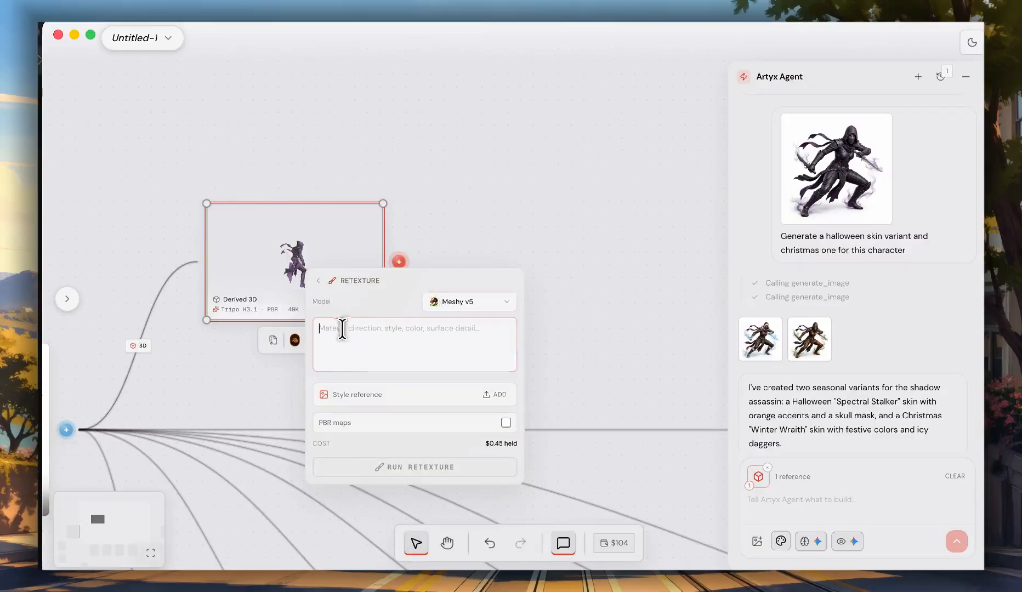
{"action": "left_click", "coordinate": [351, 402]}
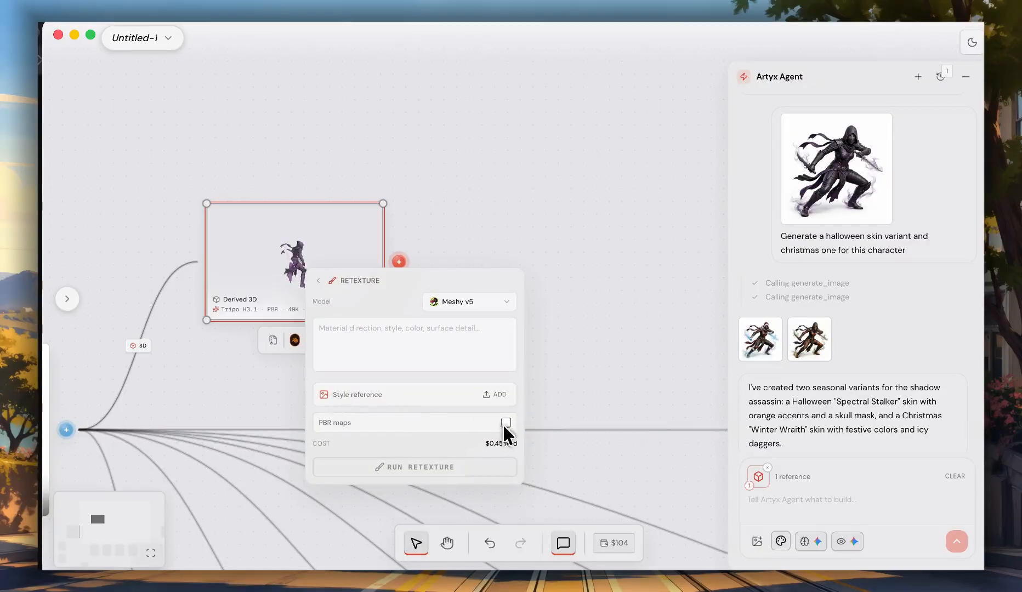
{"action": "left_click", "coordinate": [318, 281]}
Step: Review the Retopologize options for the assassin's 3D model and the available remeshing models
{"action": "left_click", "coordinate": [383, 329]}
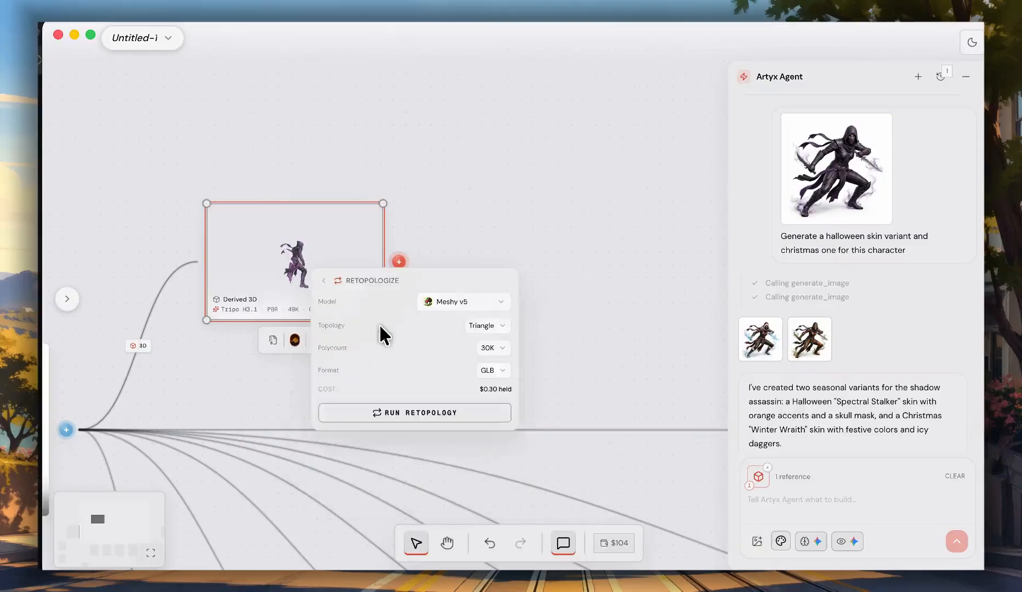
{"action": "left_click", "coordinate": [431, 304]}
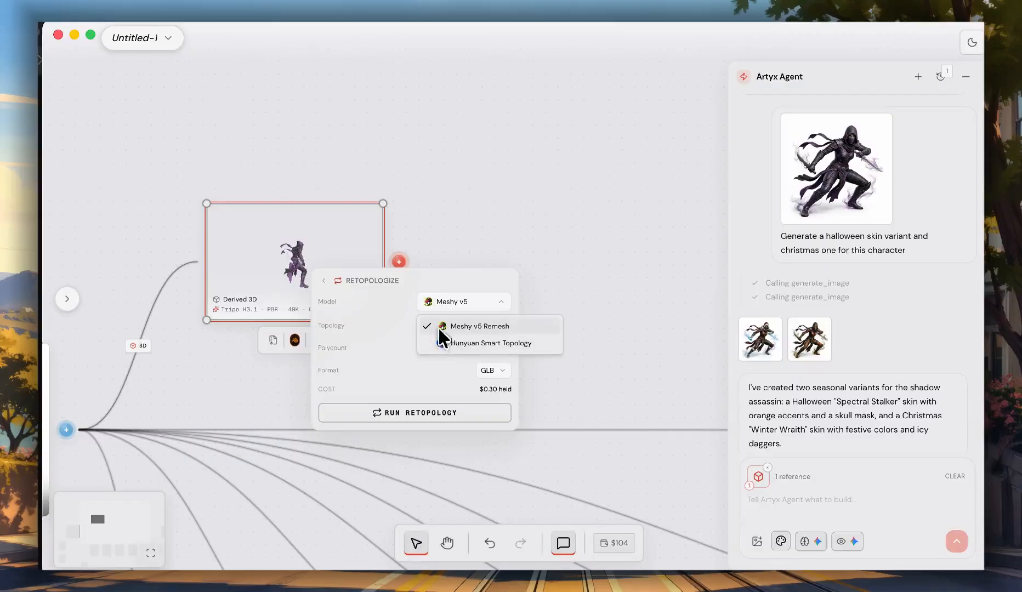
{"action": "left_click", "coordinate": [450, 302]}
{"action": "left_click", "coordinate": [324, 281]}
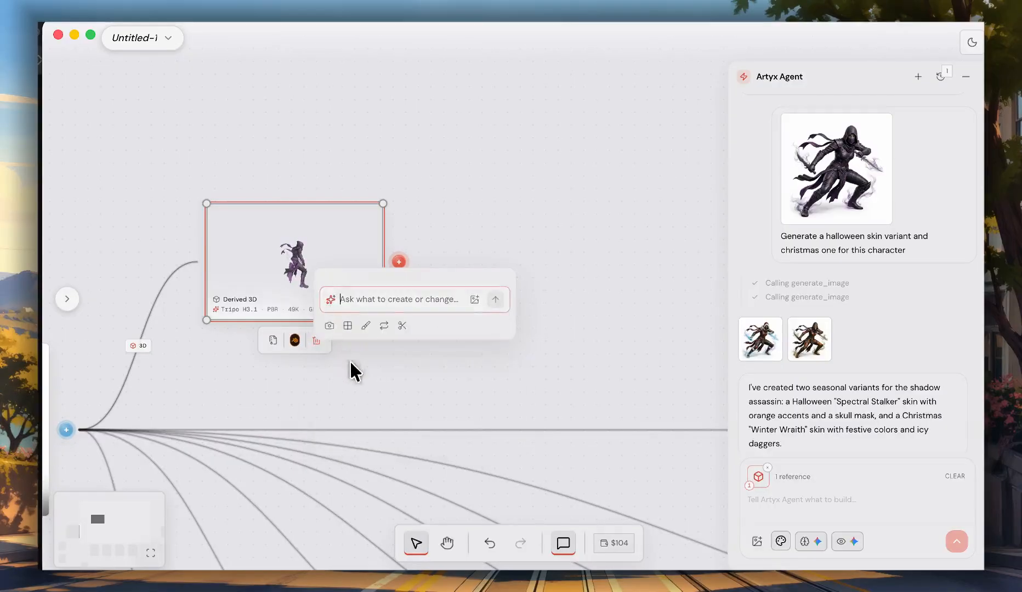
Step: Extract the texture map from the assassin's 3D model and place it above and to the right of the model
{"action": "left_click", "coordinate": [345, 325]}
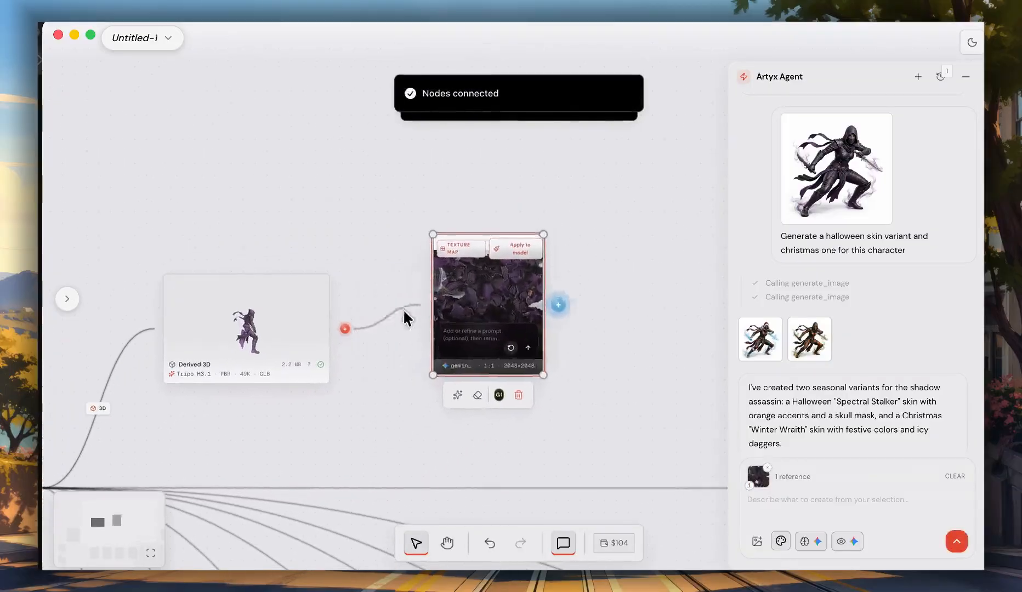
{"action": "scroll", "coordinate": [550, 235], "scroll_direction": "up", "scroll_amount": 3}
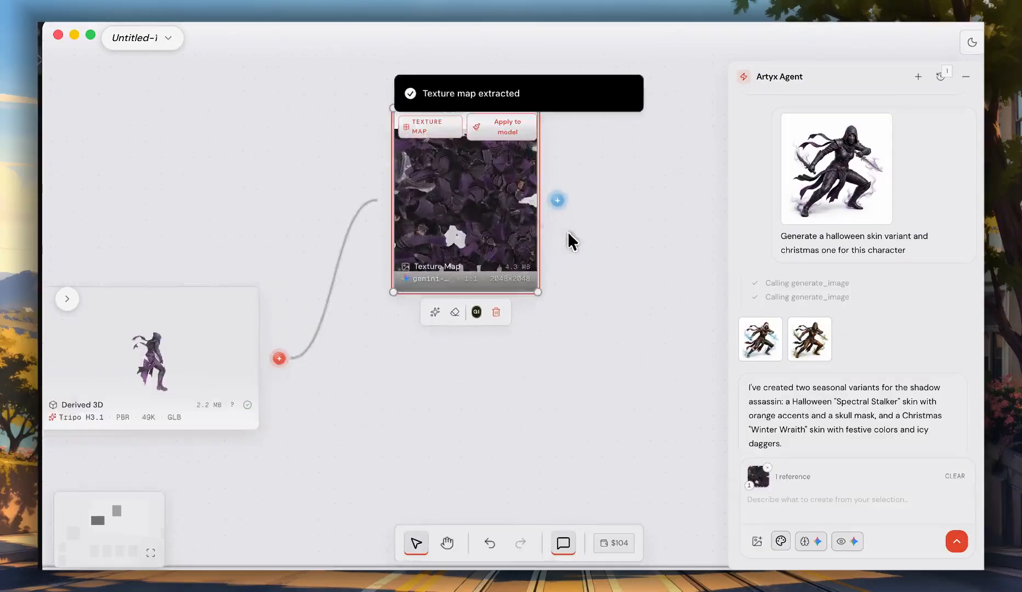
{"action": "left_click", "coordinate": [613, 225]}
{"action": "scroll", "coordinate": [617, 224], "scroll_direction": "down", "scroll_amount": 5}
{"action": "left_click_drag", "start_coordinate": [640, 204], "coordinate": [600, 284]}
{"action": "scroll", "coordinate": [530, 291], "scroll_direction": "up", "scroll_amount": 5}
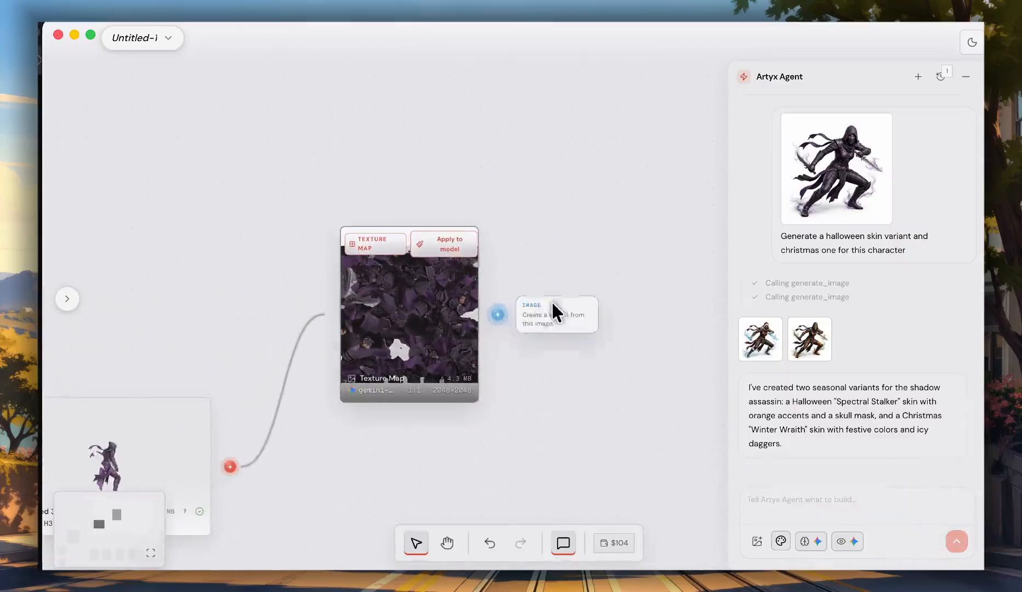
Step: Submit the prompt "Change color to yellow and to red, generate two variations" for the extracted texture map
{"action": "left_click", "coordinate": [497, 314]}
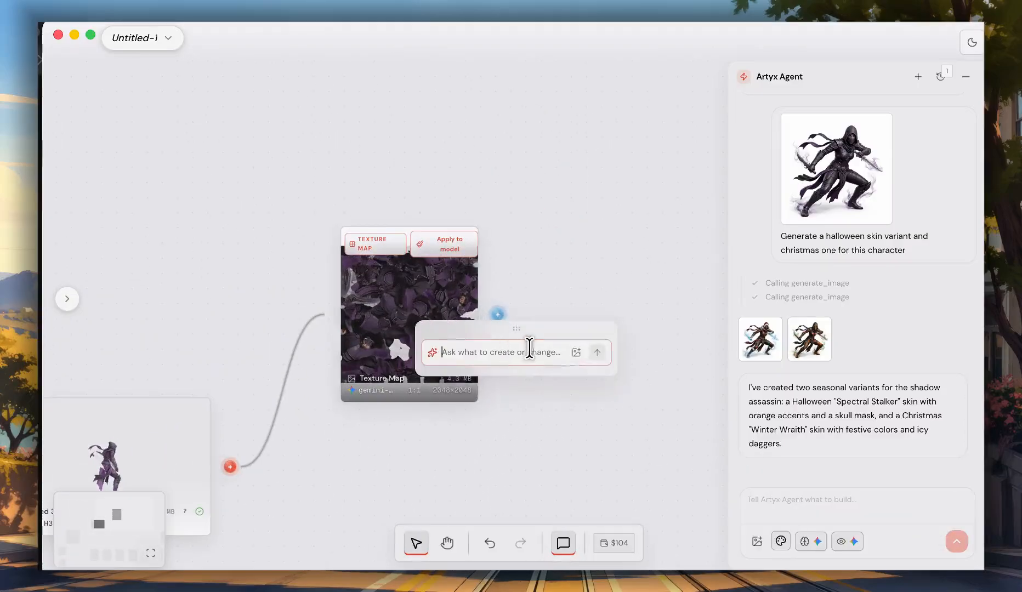
{"action": "type", "text": "color t"}
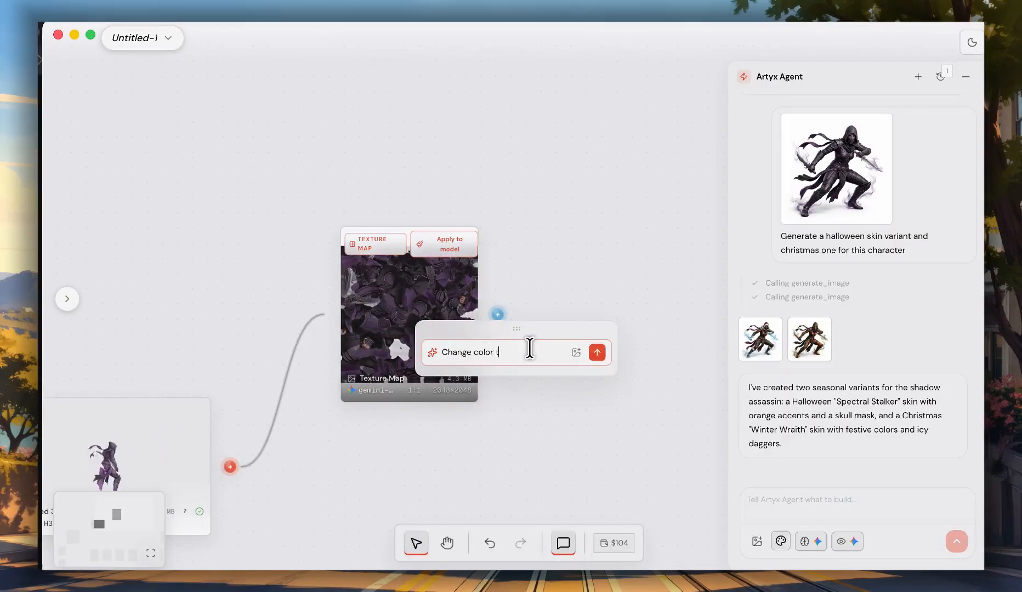
{"action": "type", "text": "hange color to yellow and to red, generate two v"}
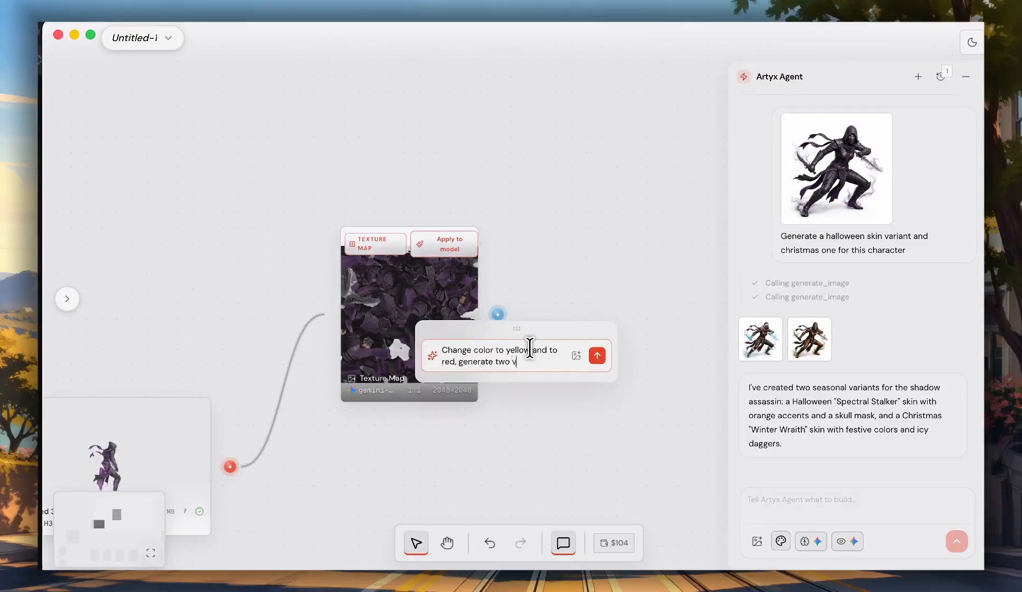
{"action": "type", "text": "ariations"}
{"action": "key", "text": "Return"}
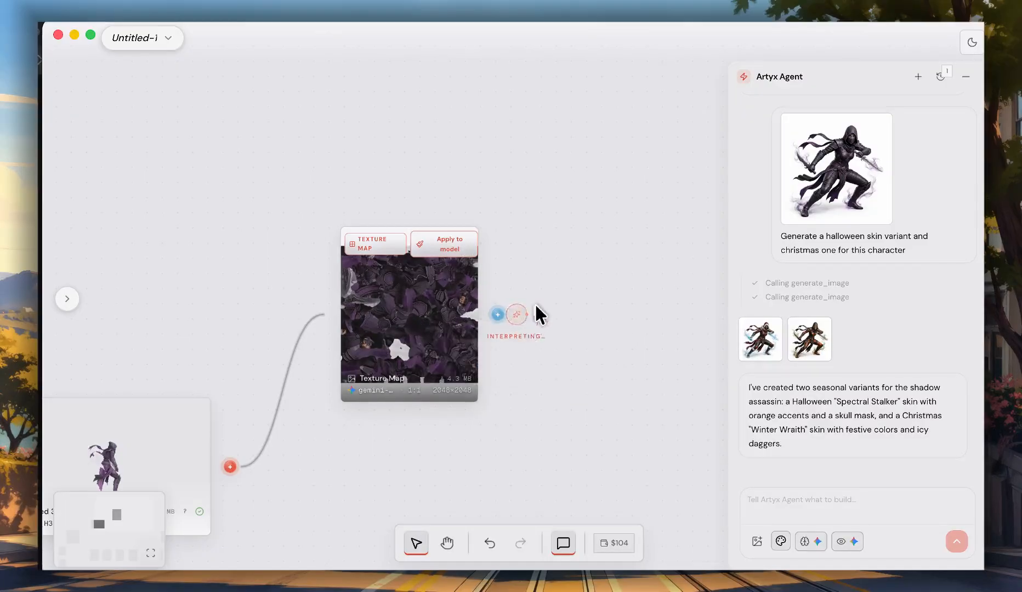
Step: Nudge the texture map card slightly closer to the assassin's 3D model
{"action": "scroll", "coordinate": [554, 274], "scroll_direction": "down", "scroll_amount": 3}
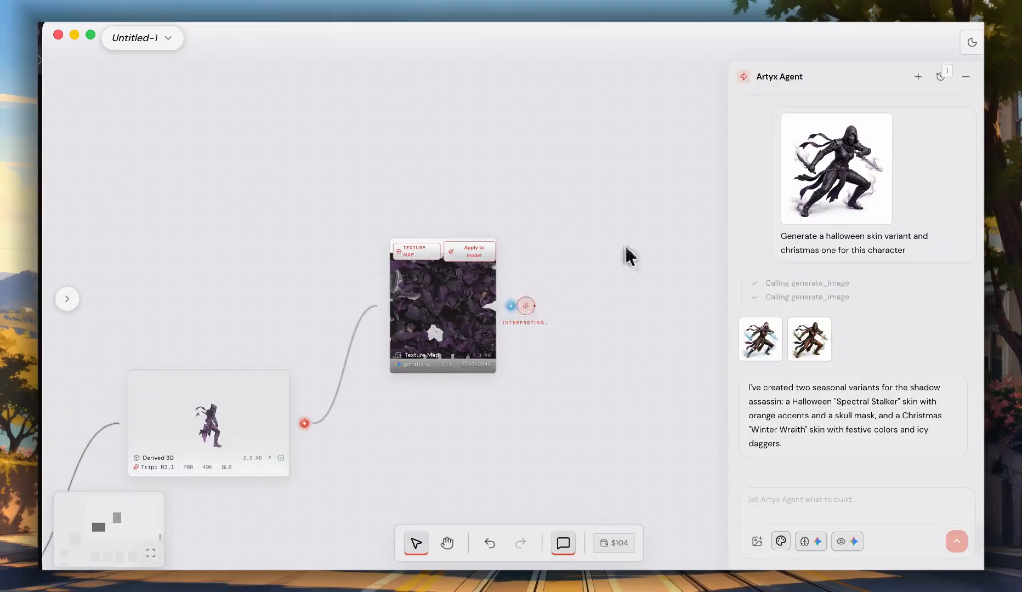
{"action": "scroll", "coordinate": [703, 103], "scroll_direction": "up", "scroll_amount": 1}
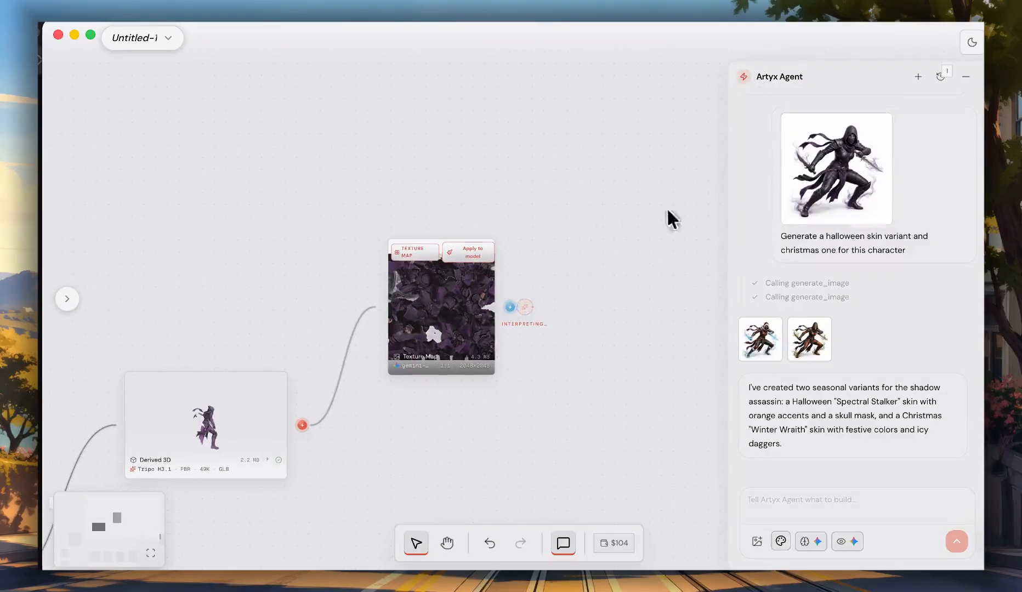
{"action": "scroll", "coordinate": [605, 258], "scroll_direction": "down", "scroll_amount": 2}
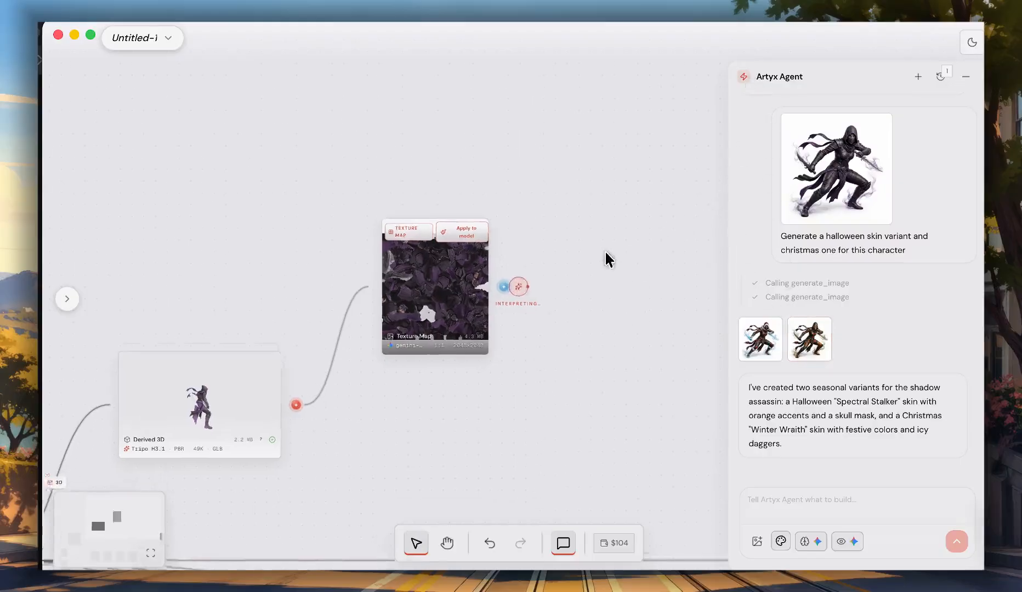
{"action": "left_click_drag", "start_coordinate": [399, 270], "coordinate": [384, 266]}
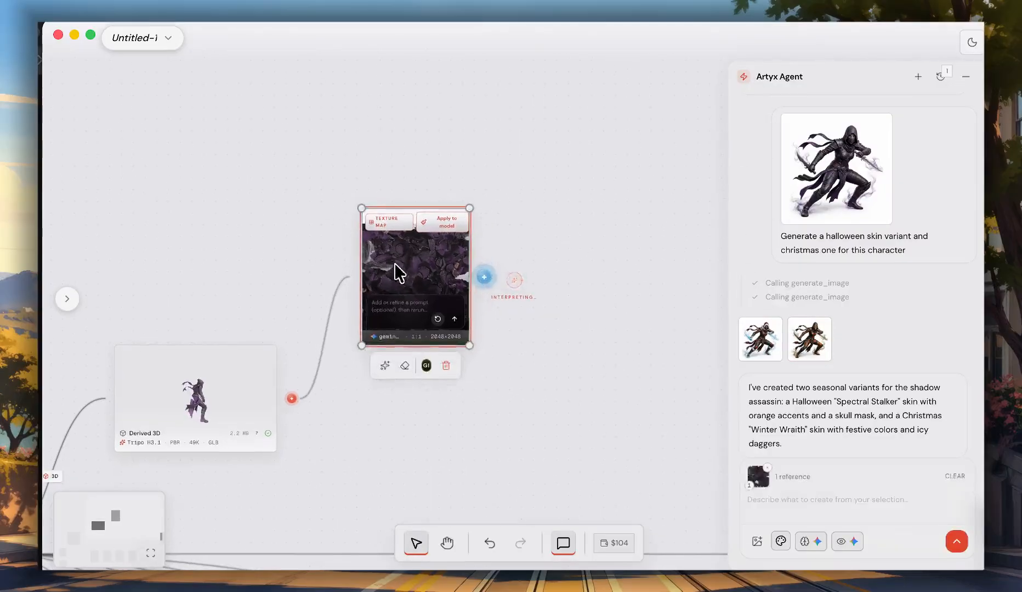
{"action": "scroll", "coordinate": [419, 231], "scroll_direction": "up", "scroll_amount": 5}
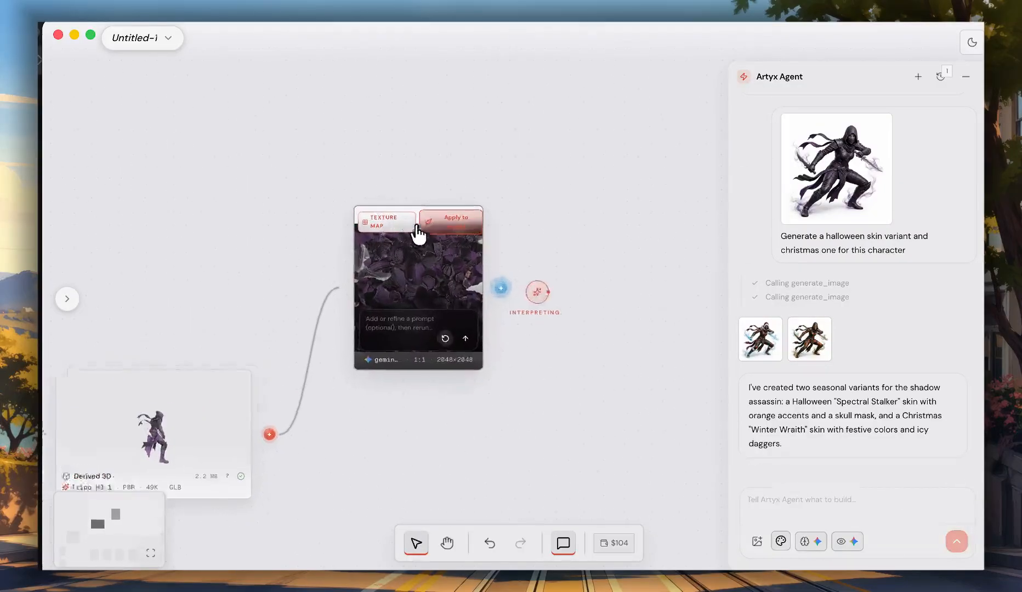
{"action": "scroll", "coordinate": [444, 227], "scroll_direction": "down", "scroll_amount": 8}
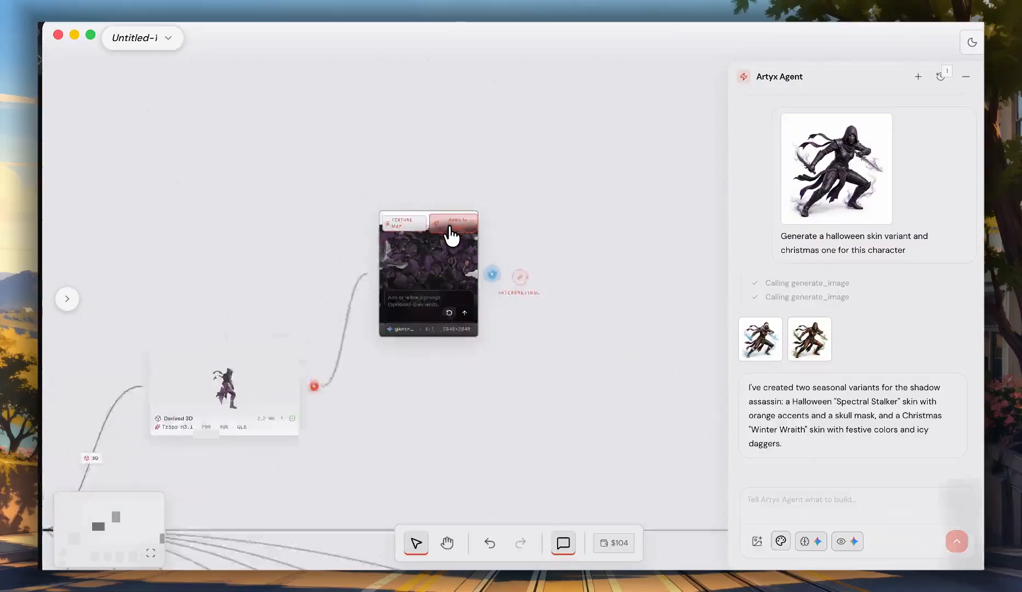
Step: Shrink the two pending texture variation cards and place them one above the other, to the right of the extracted texture map
{"action": "scroll", "coordinate": [388, 366], "scroll_direction": "down", "scroll_amount": 1}
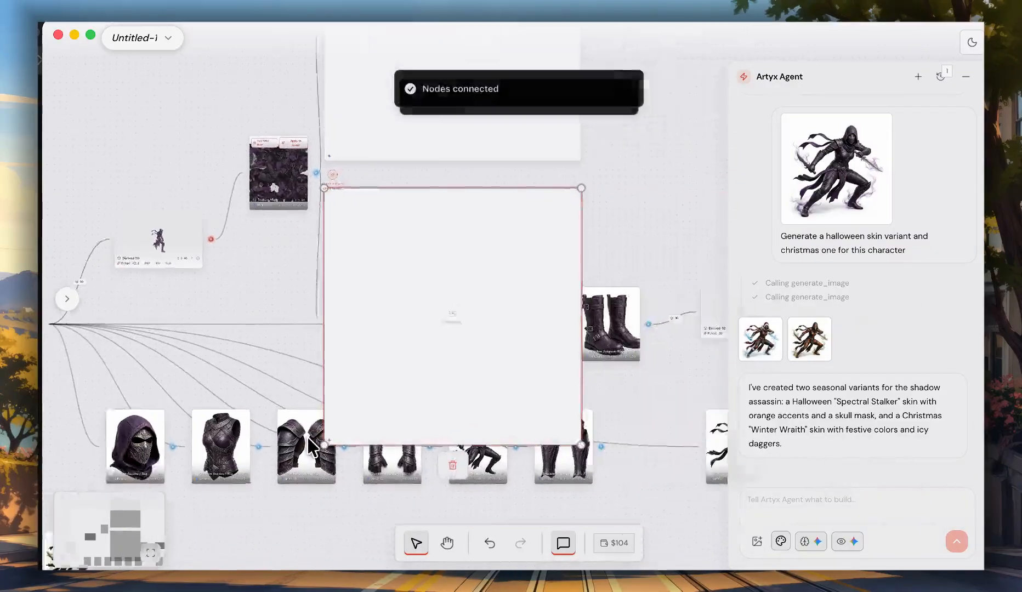
{"action": "scroll", "coordinate": [311, 446], "scroll_direction": "right", "scroll_amount": 2}
{"action": "scroll", "coordinate": [255, 266], "scroll_direction": "down", "scroll_amount": 3}
{"action": "scroll", "coordinate": [285, 220], "scroll_direction": "down", "scroll_amount": 5}
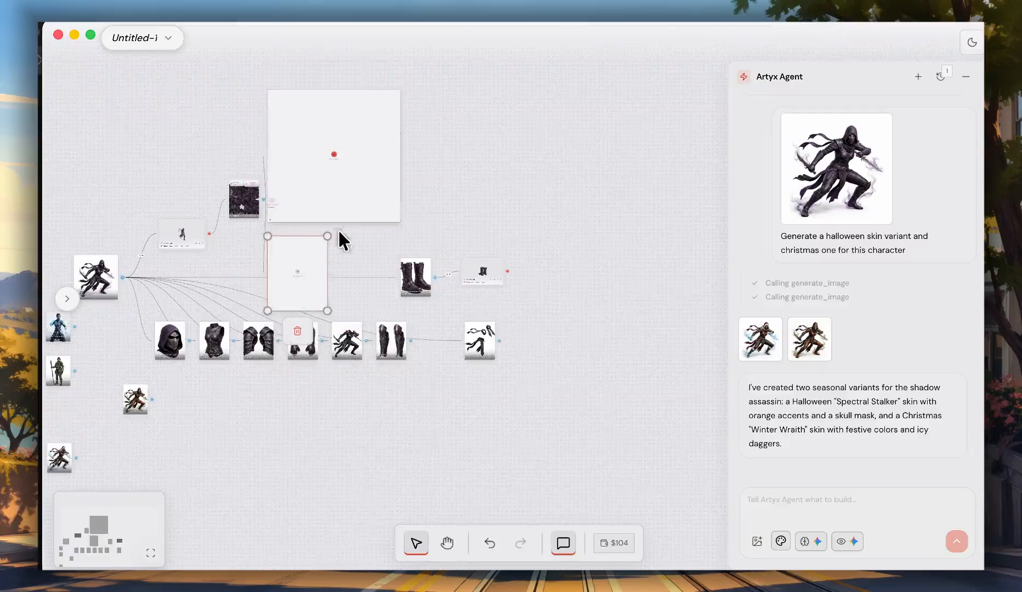
{"action": "left_click", "coordinate": [365, 201]}
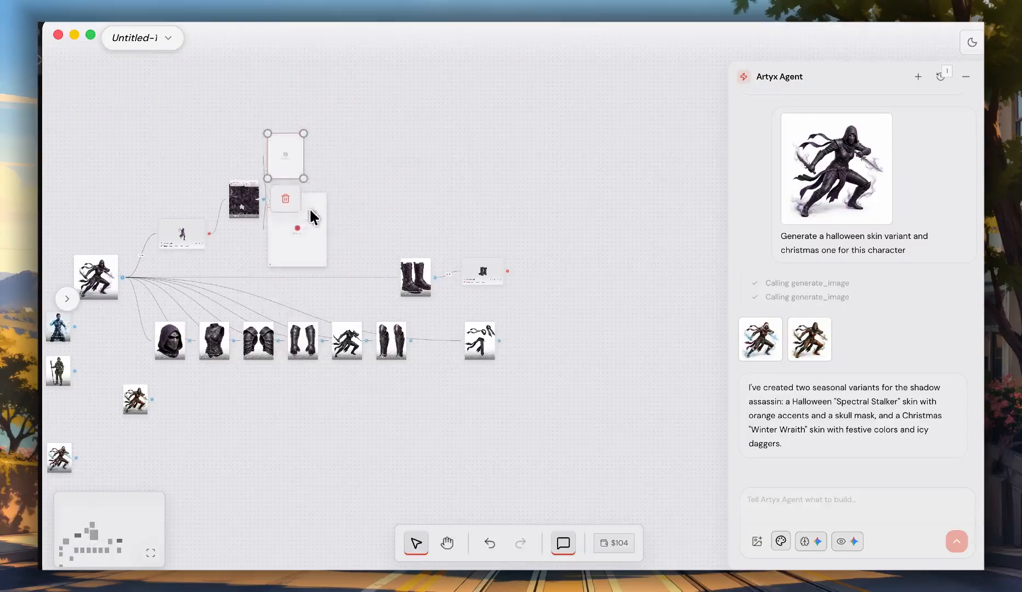
{"action": "left_click_drag", "start_coordinate": [310, 209], "coordinate": [346, 188]}
{"action": "left_click_drag", "start_coordinate": [276, 139], "coordinate": [323, 127]}
{"action": "scroll", "coordinate": [347, 173], "scroll_direction": "up", "scroll_amount": 4}
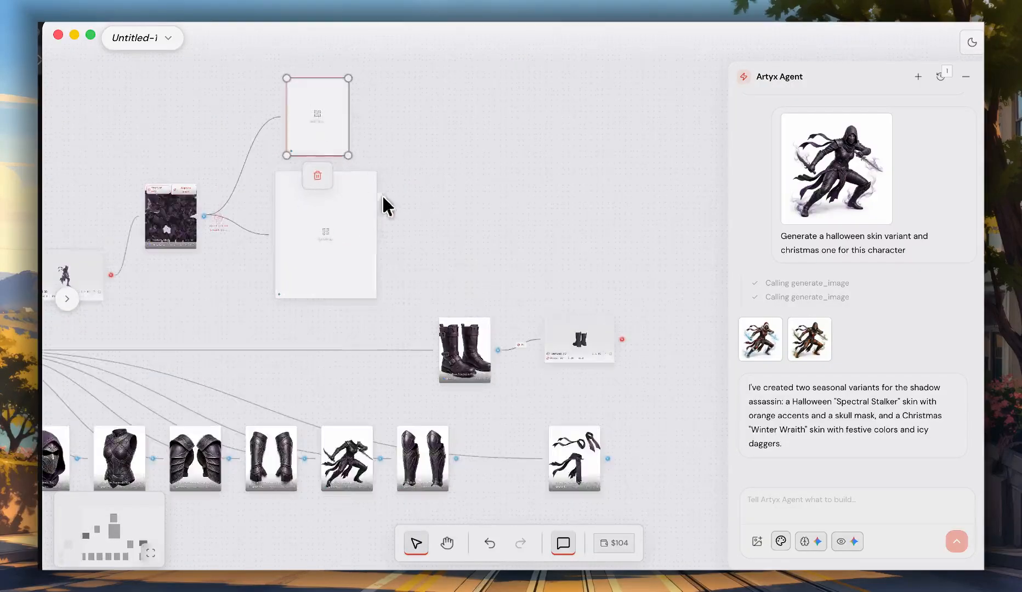
Step: Shrink the lower pending variation card further and align both cards closely beside the source texture map
{"action": "left_click_drag", "start_coordinate": [395, 197], "coordinate": [553, 304]}
{"action": "left_click", "coordinate": [485, 310]}
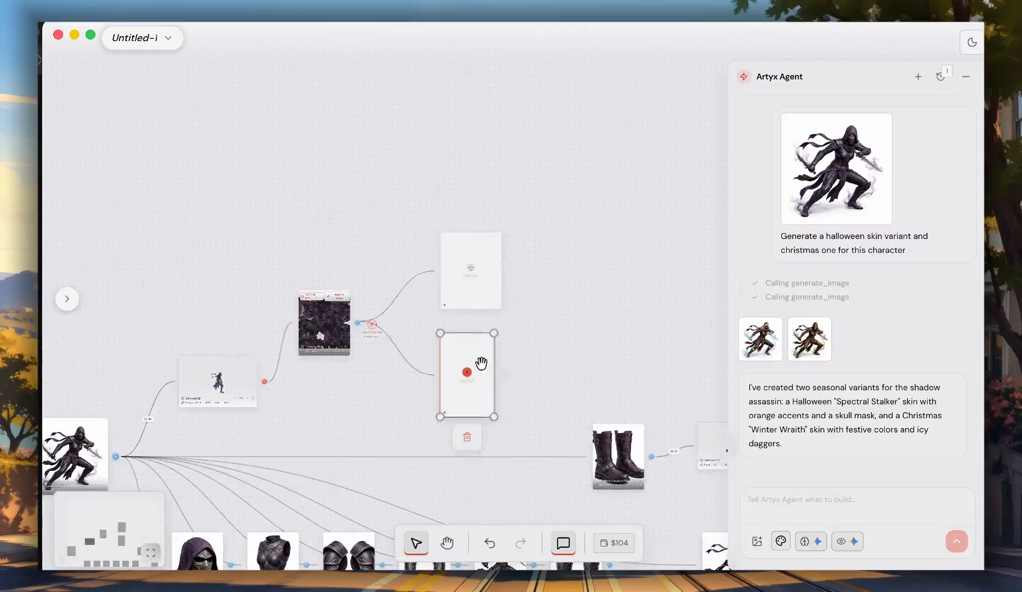
{"action": "left_click_drag", "start_coordinate": [468, 336], "coordinate": [445, 258]}
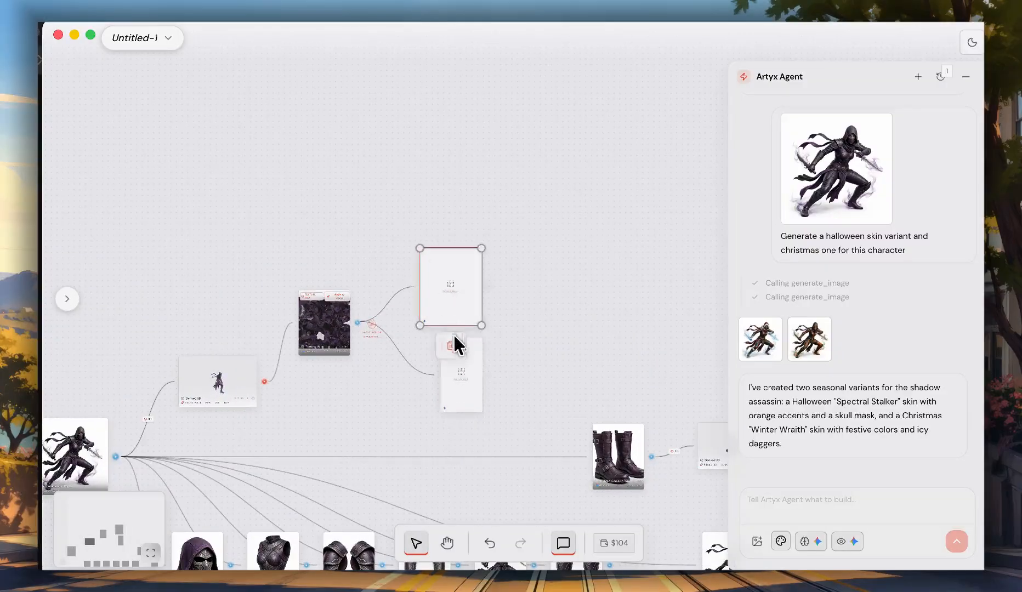
{"action": "left_click", "coordinate": [472, 404]}
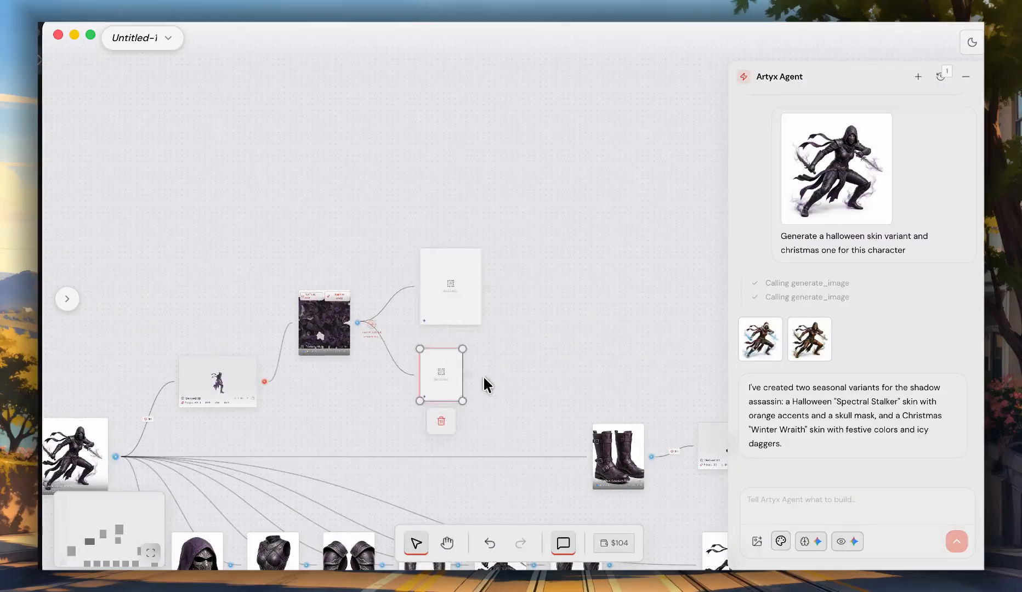
{"action": "left_click", "coordinate": [487, 385]}
Step: Enlarge the red texture map card to roughly the size of the yellow one above it
{"action": "scroll", "coordinate": [416, 351], "scroll_direction": "up", "scroll_amount": 3}
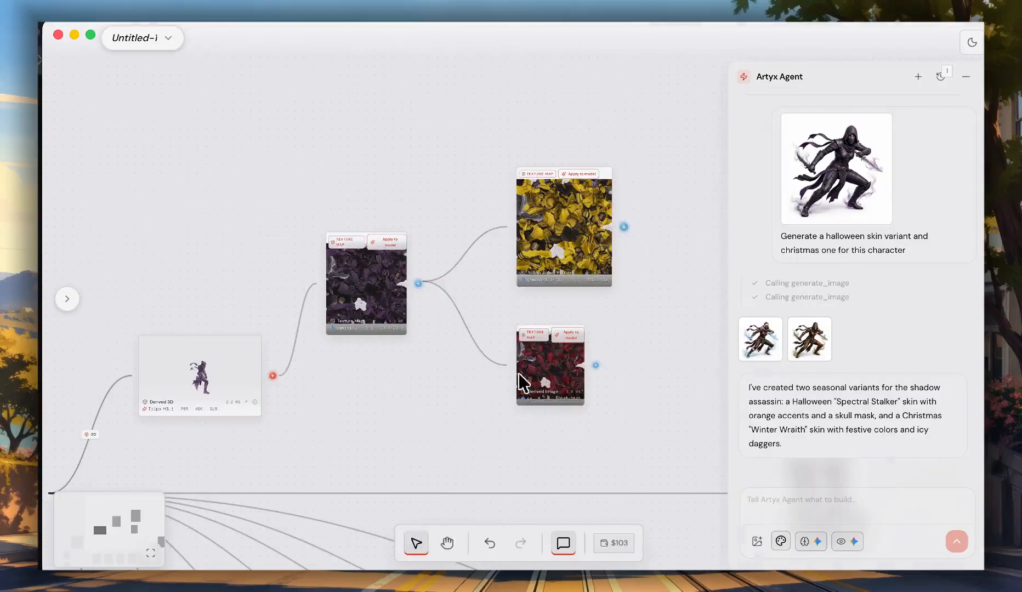
{"action": "left_click", "coordinate": [526, 379]}
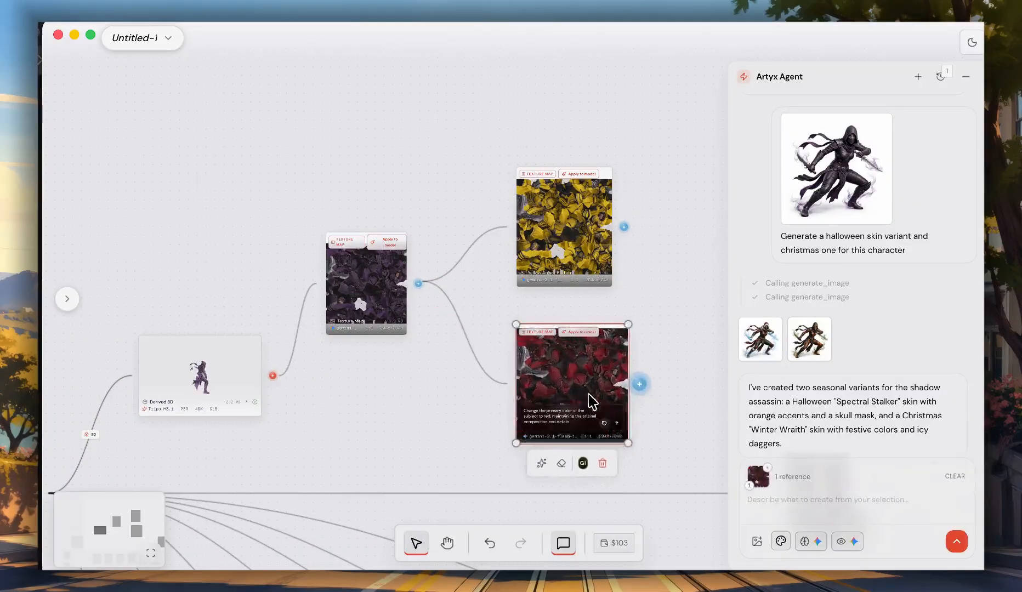
{"action": "left_click", "coordinate": [564, 239]}
Step: Preview the assassin's 3D model with its original purple texture and apply the yellow texture map to the model
{"action": "double_click", "coordinate": [225, 347]}
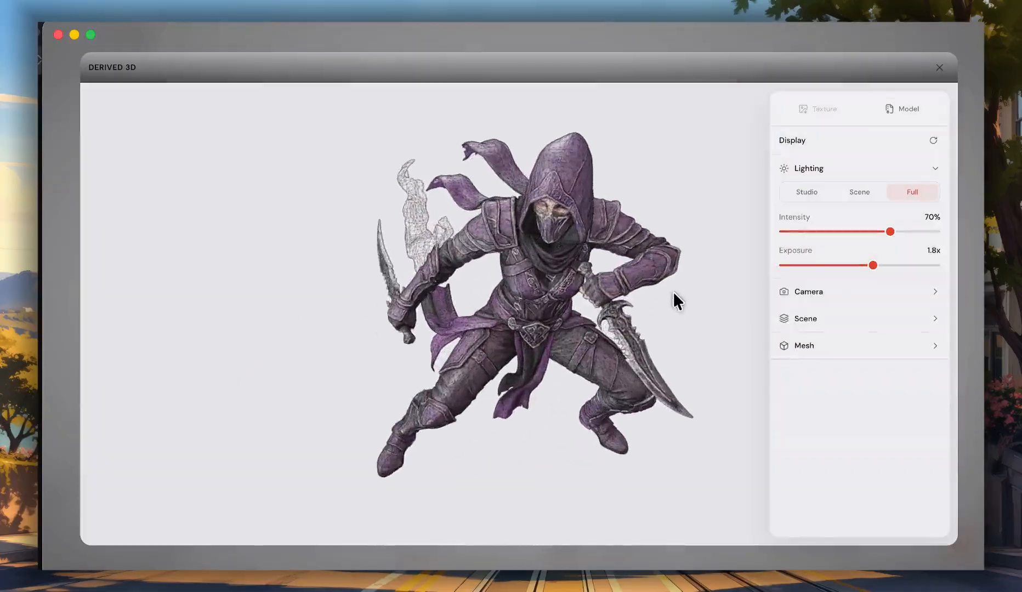
{"action": "key", "text": "Escape"}
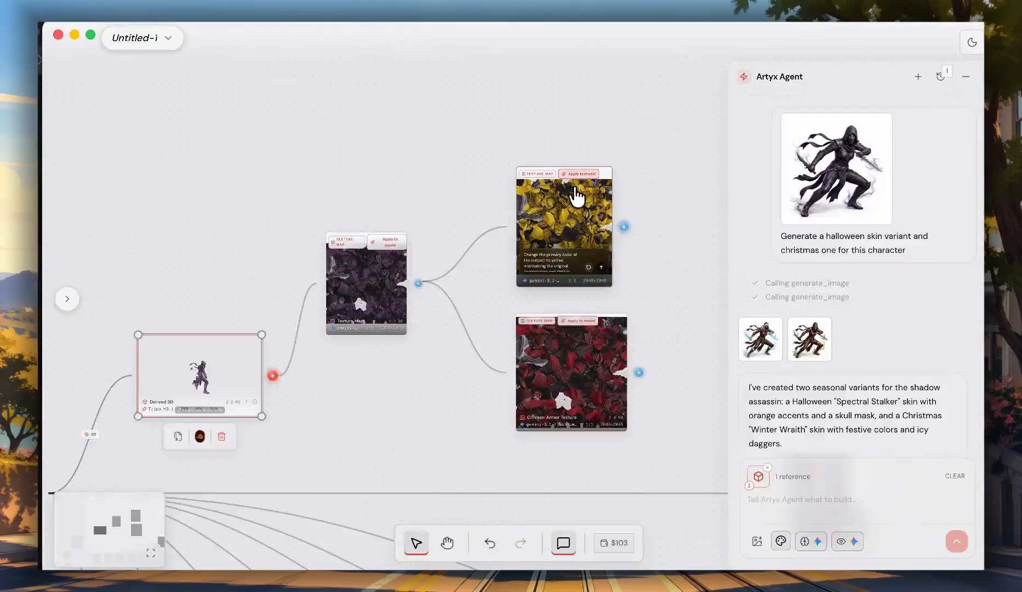
{"action": "left_click", "coordinate": [579, 174]}
{"action": "scroll", "coordinate": [576, 183], "scroll_direction": "up", "scroll_amount": 2}
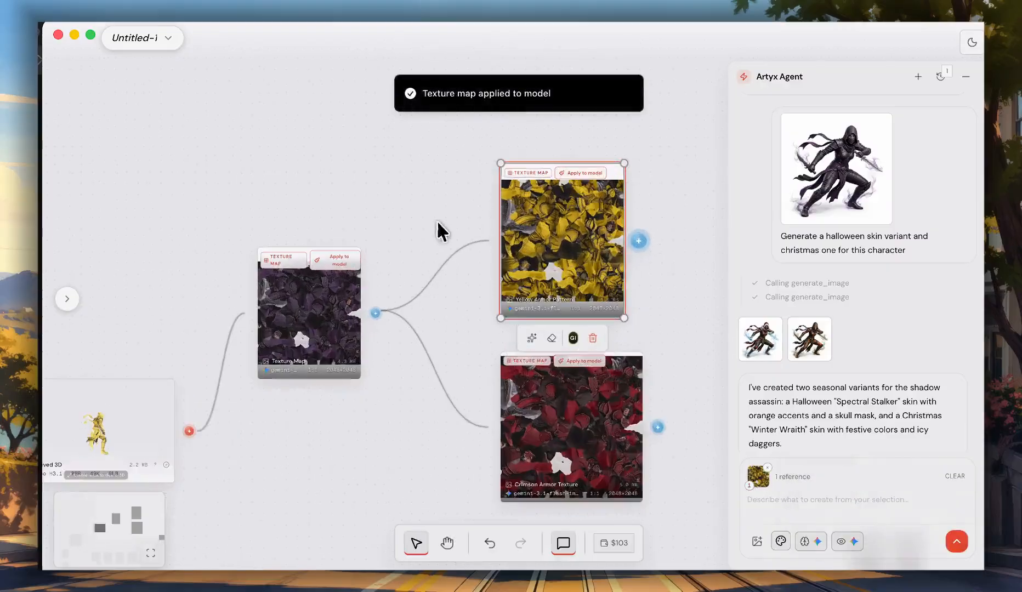
Step: Open the retextured assassin in the 3D viewer and turn off Wireframe to inspect the yellow texture up close
{"action": "double_click", "coordinate": [125, 433]}
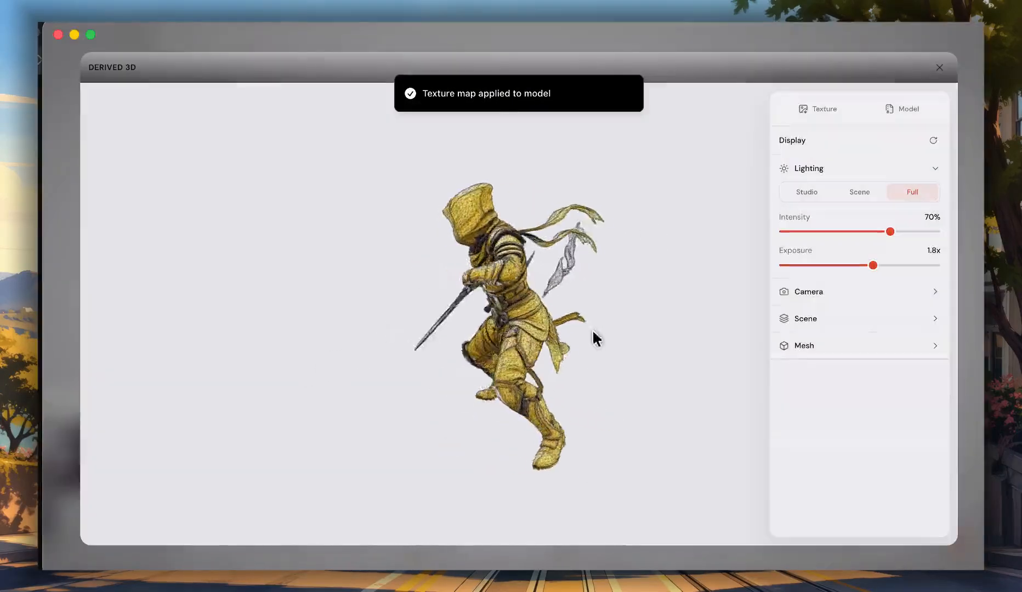
{"action": "left_click", "coordinate": [806, 320]}
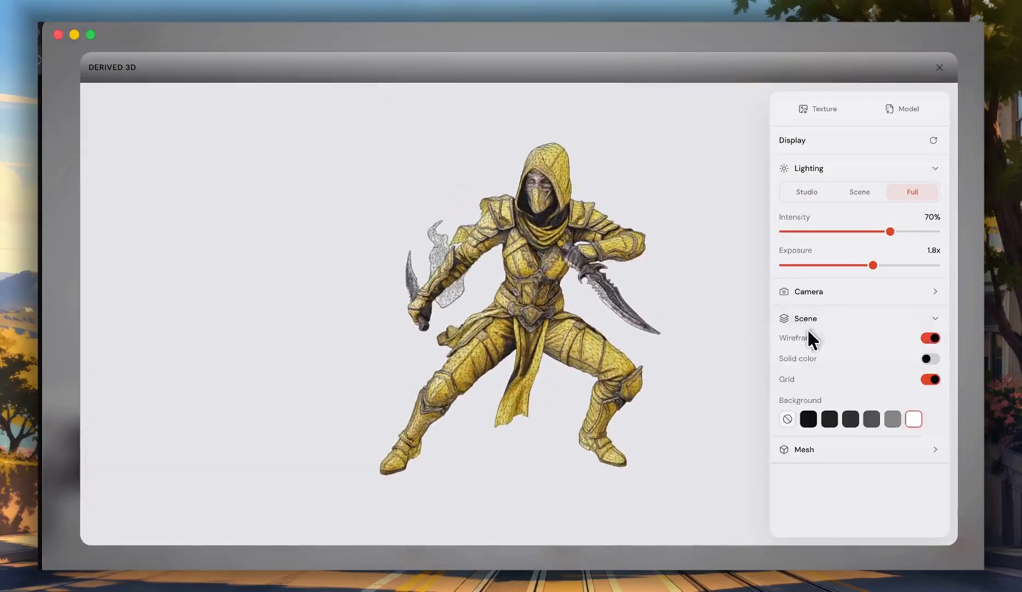
{"action": "left_click", "coordinate": [931, 338]}
{"action": "scroll", "coordinate": [460, 297], "scroll_direction": "up", "scroll_amount": 3}
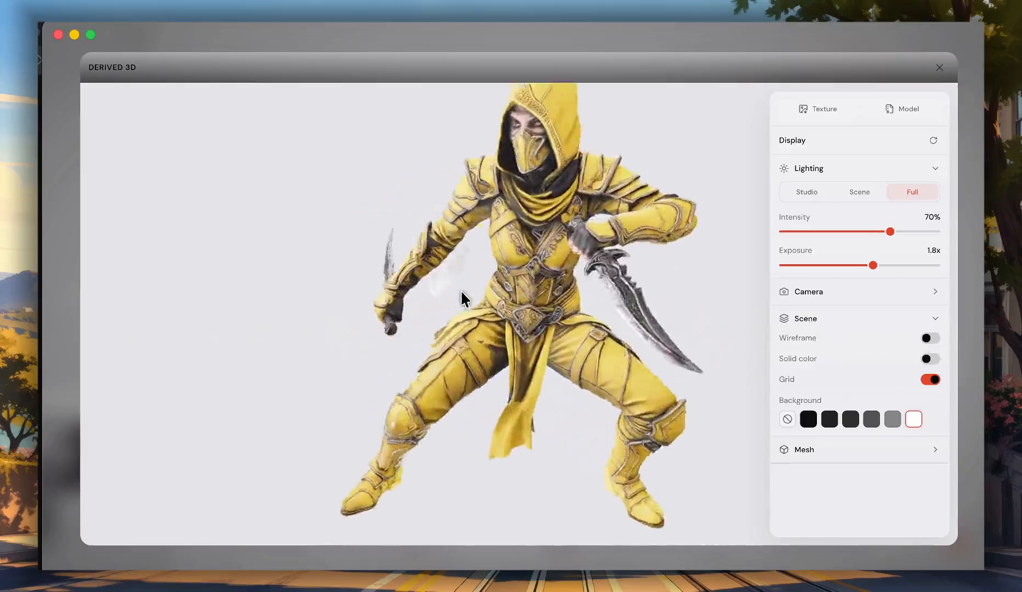
{"action": "key", "text": "Escape"}
Step: Review the Retexture options for the assassin's 3D model and the available retexturing models
{"action": "scroll", "coordinate": [549, 331], "scroll_direction": "down", "scroll_amount": 5}
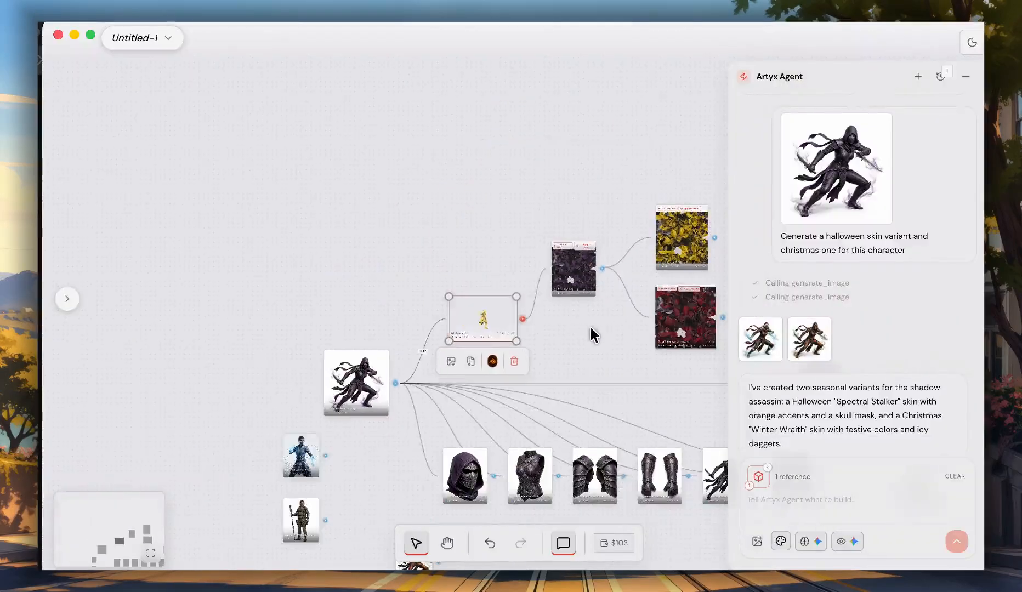
{"action": "scroll", "coordinate": [532, 335], "scroll_direction": "up", "scroll_amount": 5}
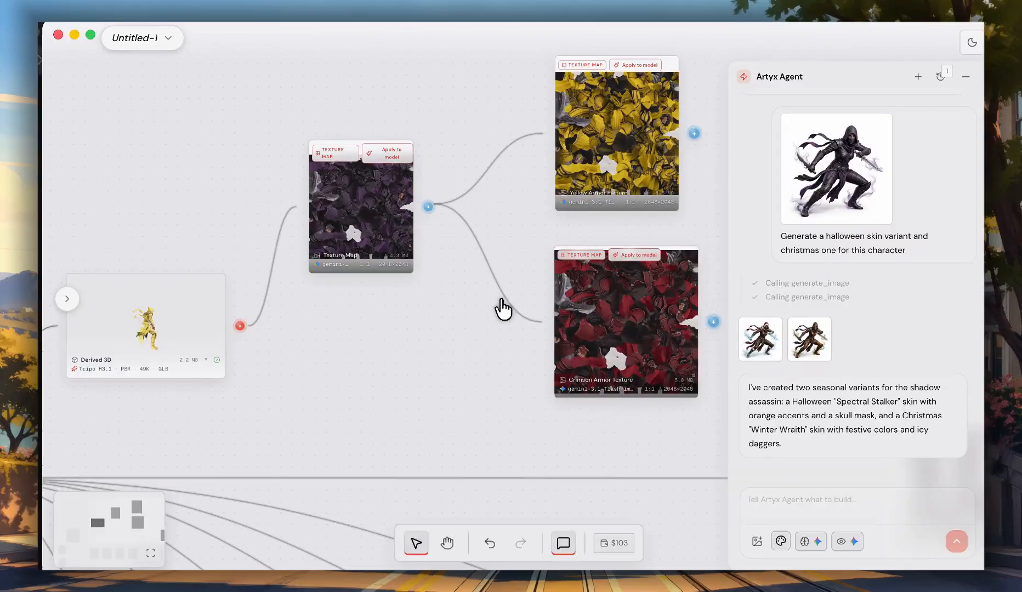
{"action": "scroll", "coordinate": [493, 302], "scroll_direction": "down", "scroll_amount": 5}
{"action": "scroll", "coordinate": [574, 322], "scroll_direction": "up", "scroll_amount": 5}
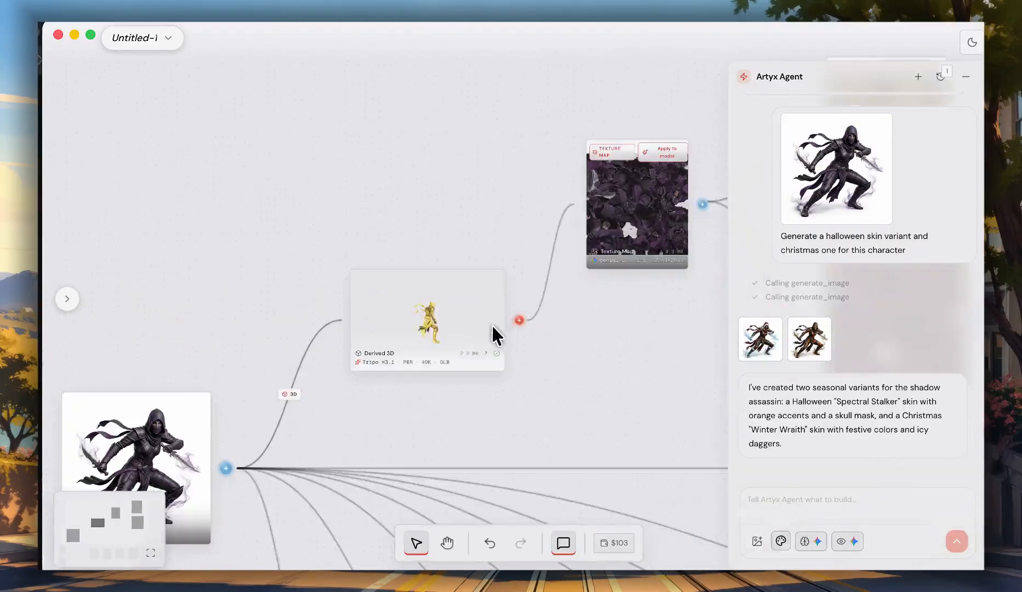
{"action": "left_click", "coordinate": [431, 331]}
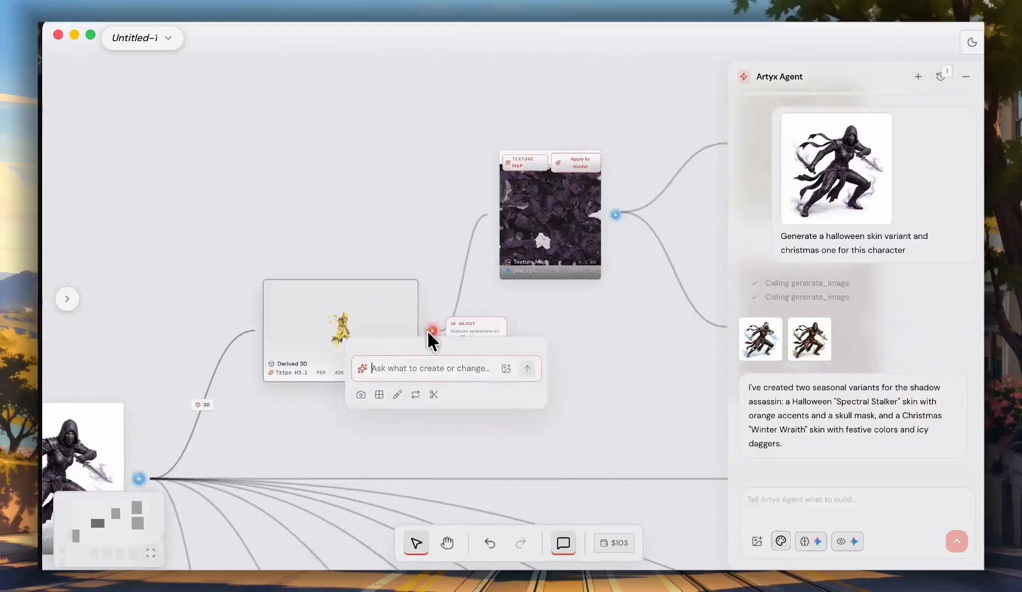
{"action": "left_click", "coordinate": [397, 393]}
{"action": "left_click", "coordinate": [483, 371]}
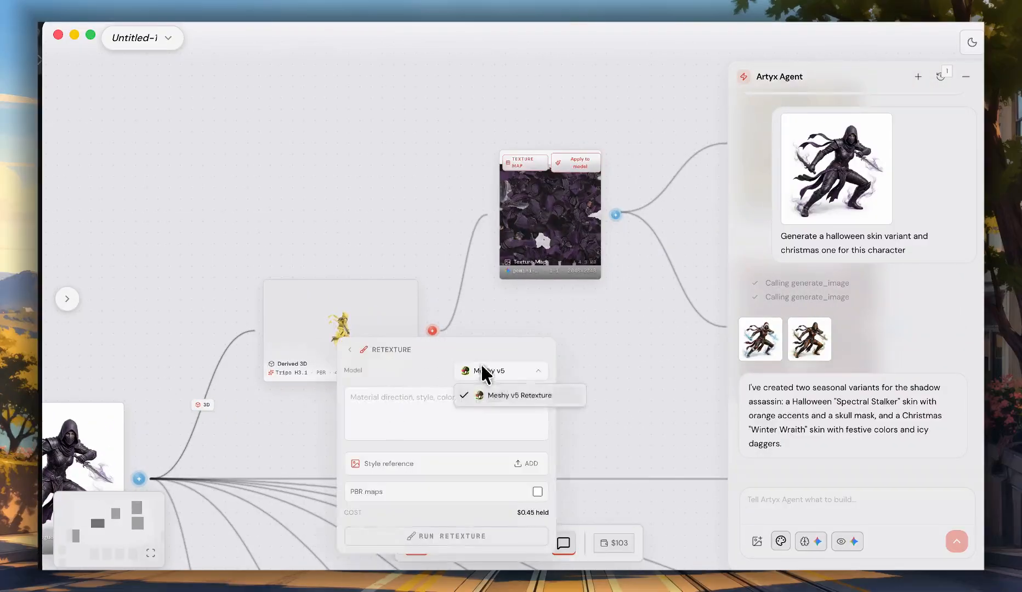
{"action": "left_click", "coordinate": [419, 404]}
{"action": "left_click", "coordinate": [351, 351]}
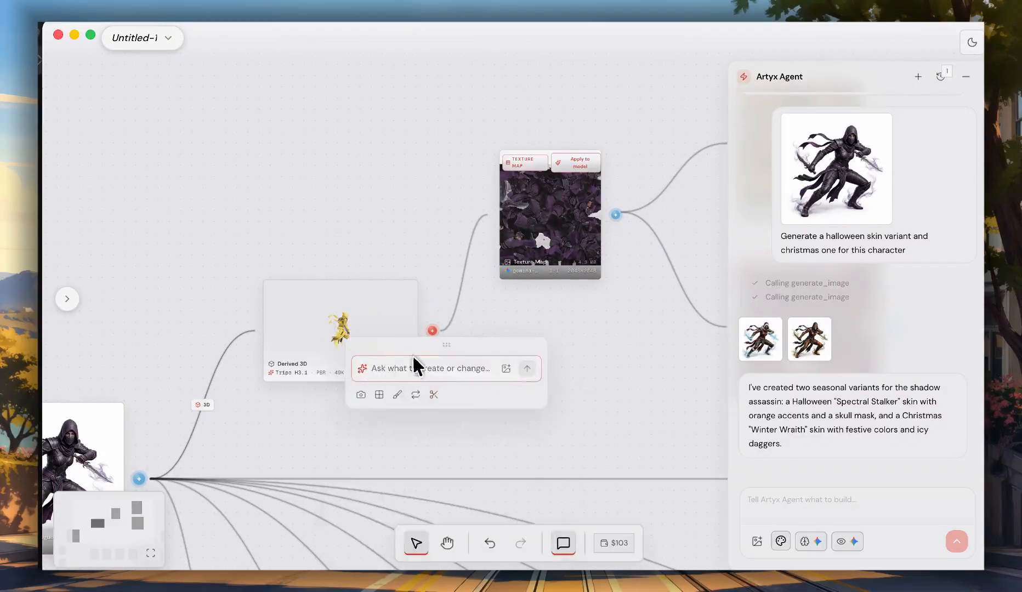
Step: Move the assassin's 3D model card up and to the left, farther from the extracted texture map
{"action": "left_click_drag", "start_coordinate": [526, 312], "coordinate": [395, 383]}
{"action": "scroll", "coordinate": [396, 384], "scroll_direction": "down", "scroll_amount": 5}
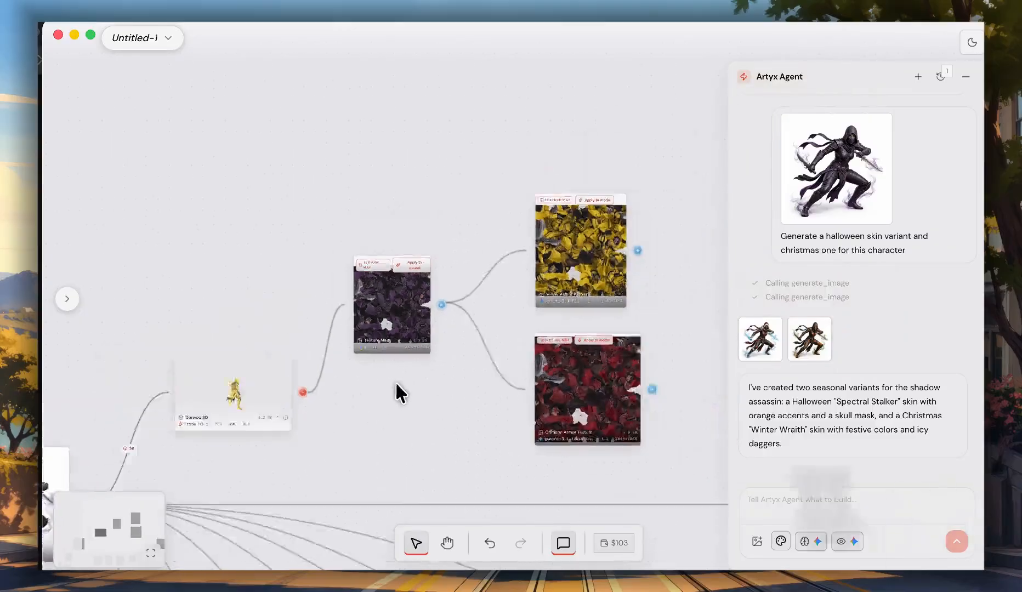
{"action": "left_click_drag", "start_coordinate": [289, 388], "coordinate": [192, 285]}
{"action": "scroll", "coordinate": [296, 352], "scroll_direction": "up", "scroll_amount": 5}
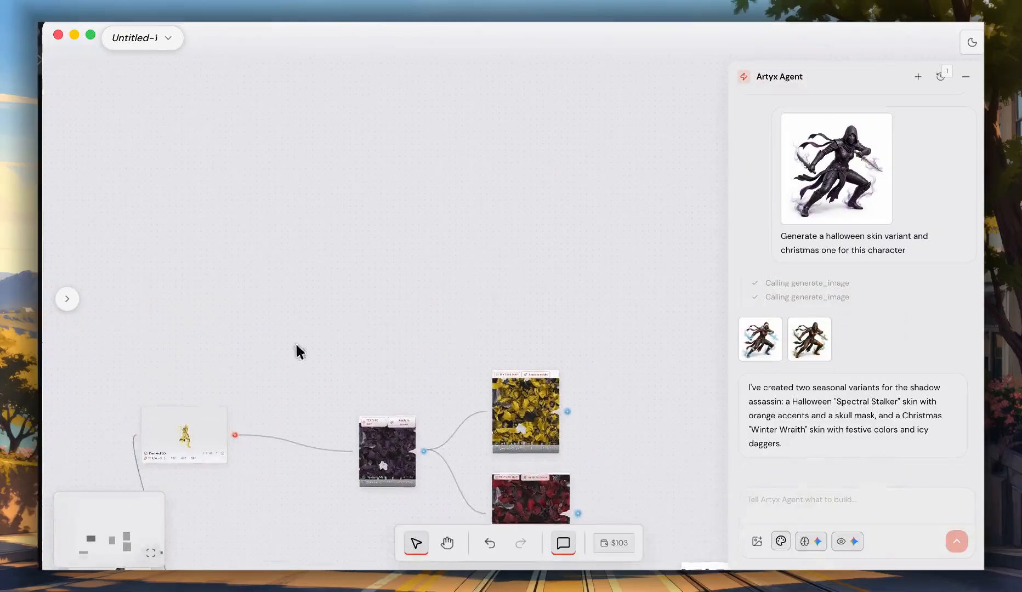
Step: Extract the Back view from the yellow assassin's 3D model
{"action": "left_click_drag", "start_coordinate": [235, 436], "coordinate": [305, 282]}
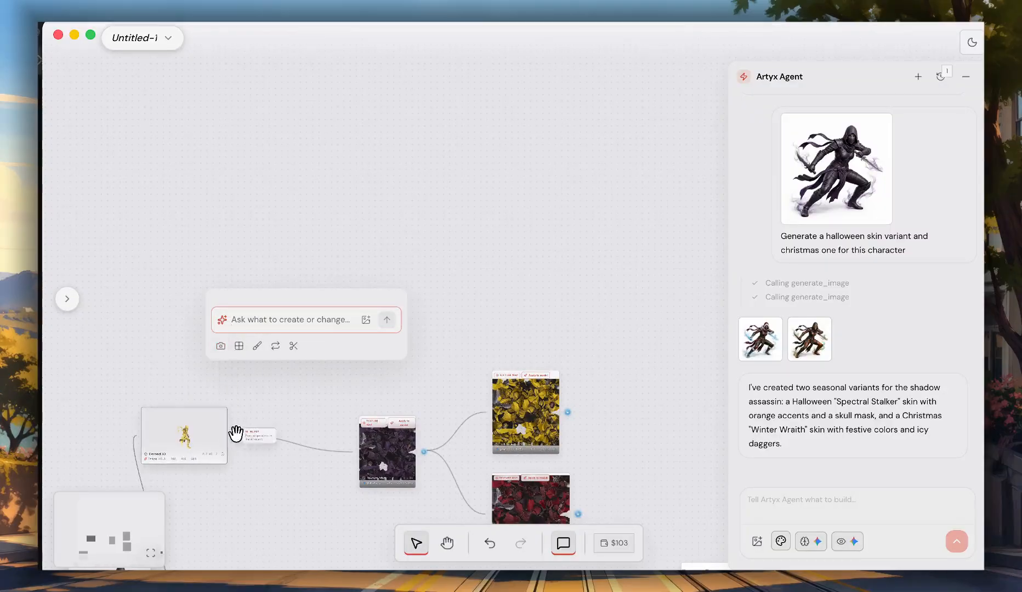
{"action": "left_click_drag", "start_coordinate": [235, 435], "coordinate": [313, 299]}
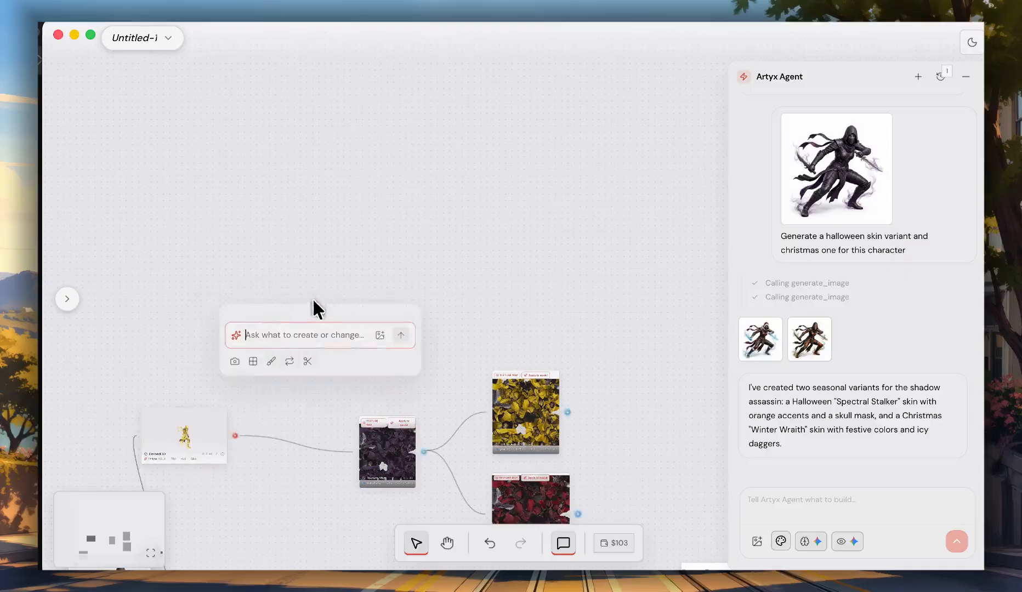
{"action": "left_click", "coordinate": [235, 362]}
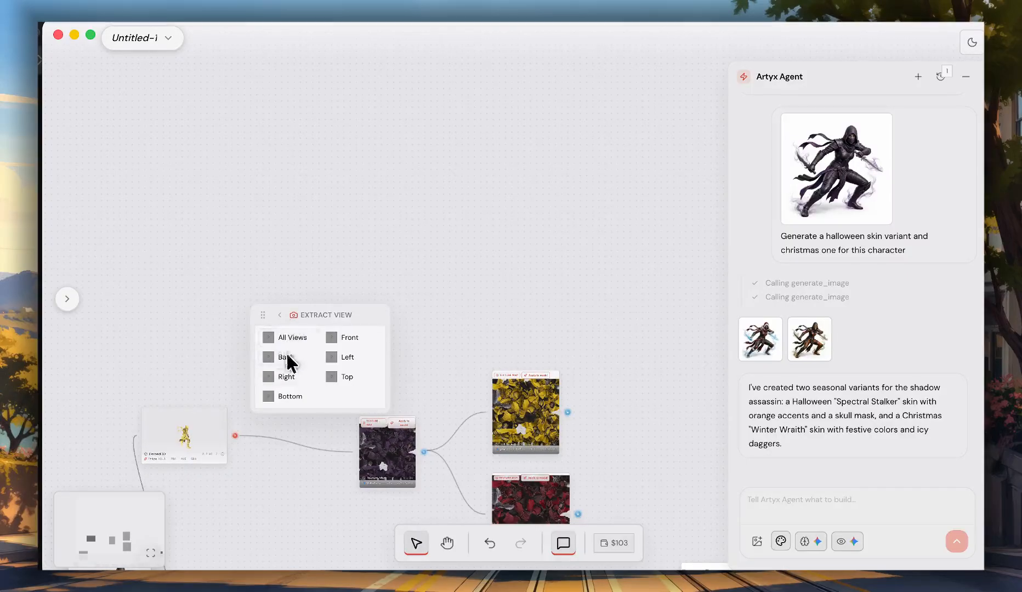
{"action": "left_click", "coordinate": [310, 356]}
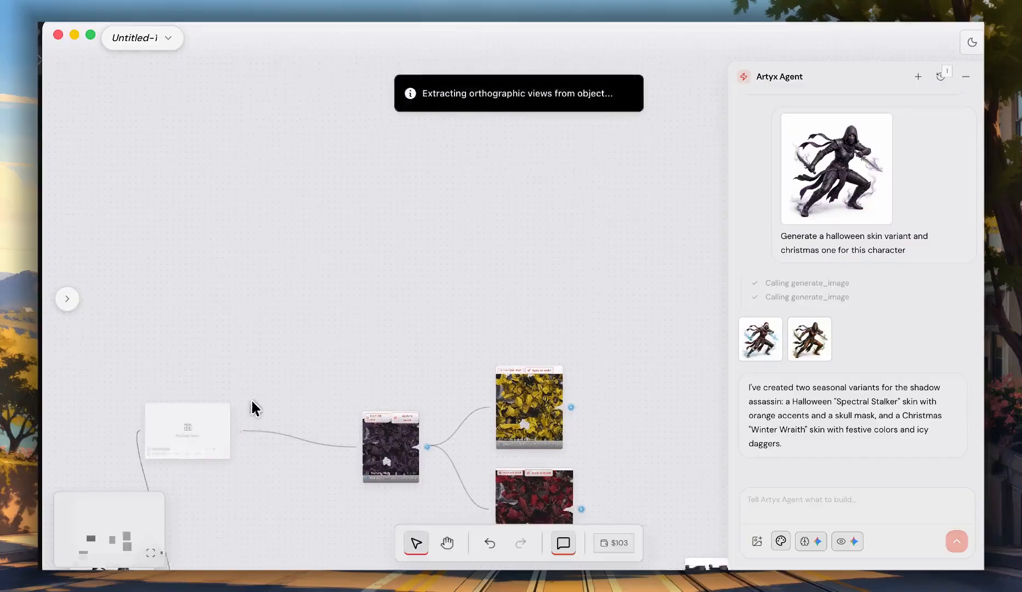
Step: Place the extracted back view card above the purple texture map, up and to the right of the 3D model
{"action": "left_click_drag", "start_coordinate": [251, 401], "coordinate": [274, 359]}
{"action": "scroll", "coordinate": [260, 375], "scroll_direction": "up", "scroll_amount": 5}
{"action": "scroll", "coordinate": [358, 333], "scroll_direction": "down", "scroll_amount": 5}
{"action": "left_click_drag", "start_coordinate": [415, 339], "coordinate": [403, 197]}
{"action": "left_click_drag", "start_coordinate": [514, 241], "coordinate": [546, 387]}
{"action": "scroll", "coordinate": [306, 461], "scroll_direction": "down", "scroll_amount": 3}
{"action": "left_click_drag", "start_coordinate": [305, 452], "coordinate": [299, 367]}
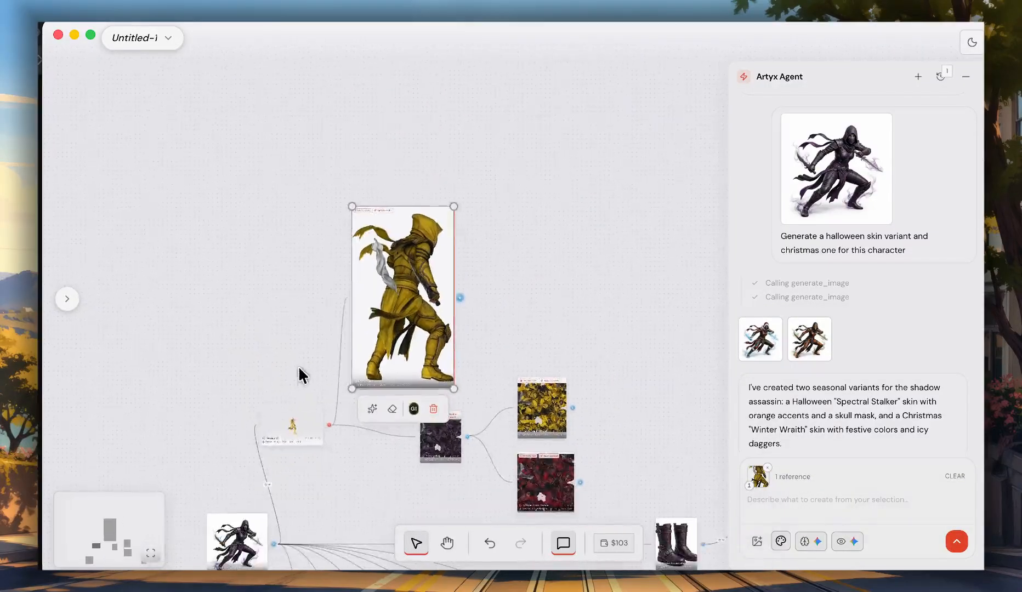
{"action": "left_click", "coordinate": [281, 425]}
{"action": "left_click_drag", "start_coordinate": [383, 350], "coordinate": [379, 320]}
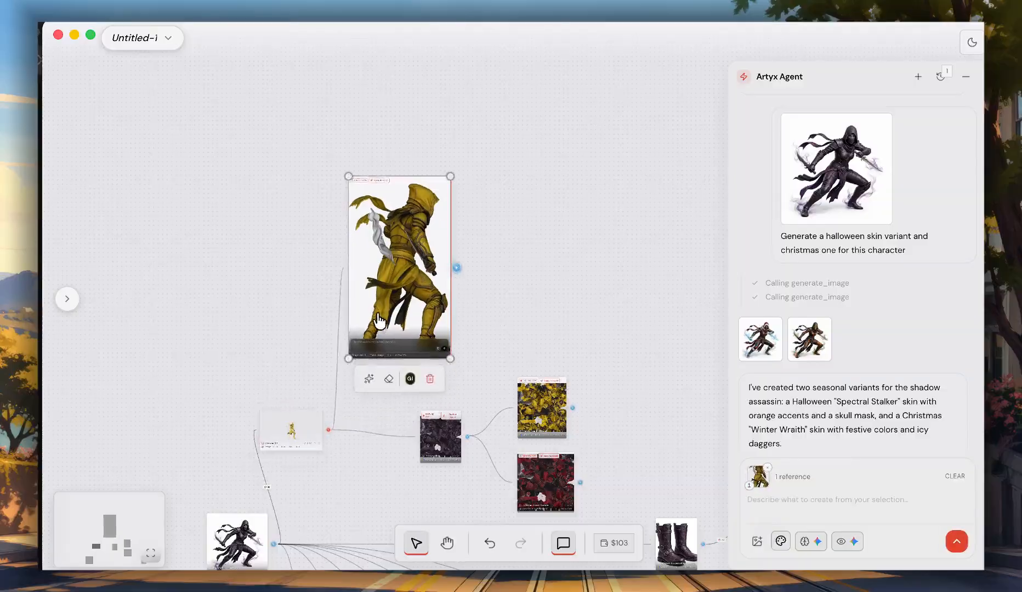
{"action": "scroll", "coordinate": [384, 322], "scroll_direction": "up", "scroll_amount": 3}
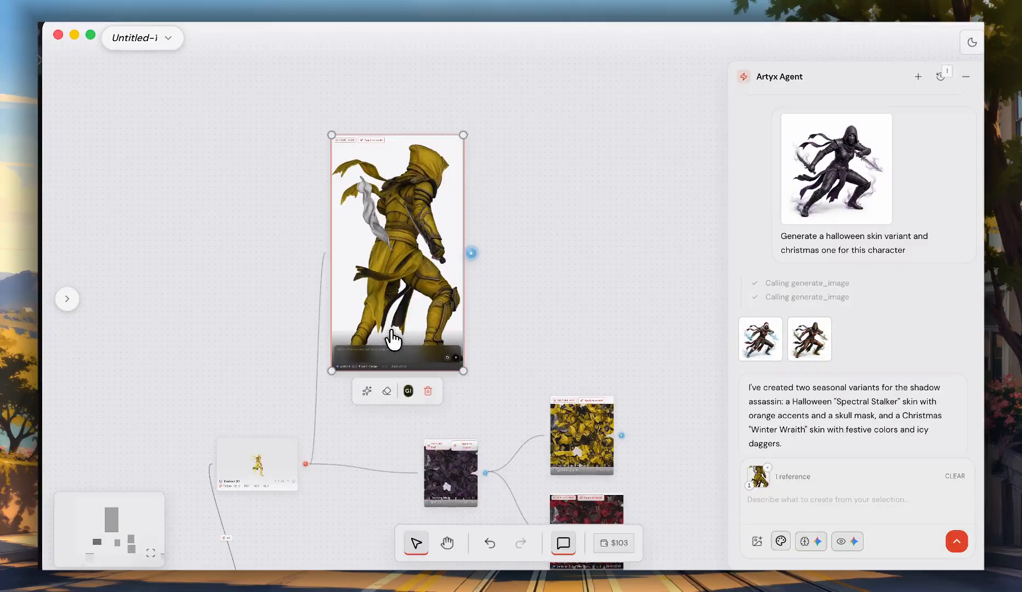
Step: Shrink the back view card and raise it to leave free space above the 3D model
{"action": "left_click_drag", "start_coordinate": [398, 329], "coordinate": [384, 262]}
{"action": "left_click_drag", "start_coordinate": [447, 303], "coordinate": [413, 217]}
{"action": "left_click_drag", "start_coordinate": [367, 107], "coordinate": [397, 123]}
{"action": "left_click", "coordinate": [354, 354]}
{"action": "scroll", "coordinate": [353, 355], "scroll_direction": "up", "scroll_amount": 6}
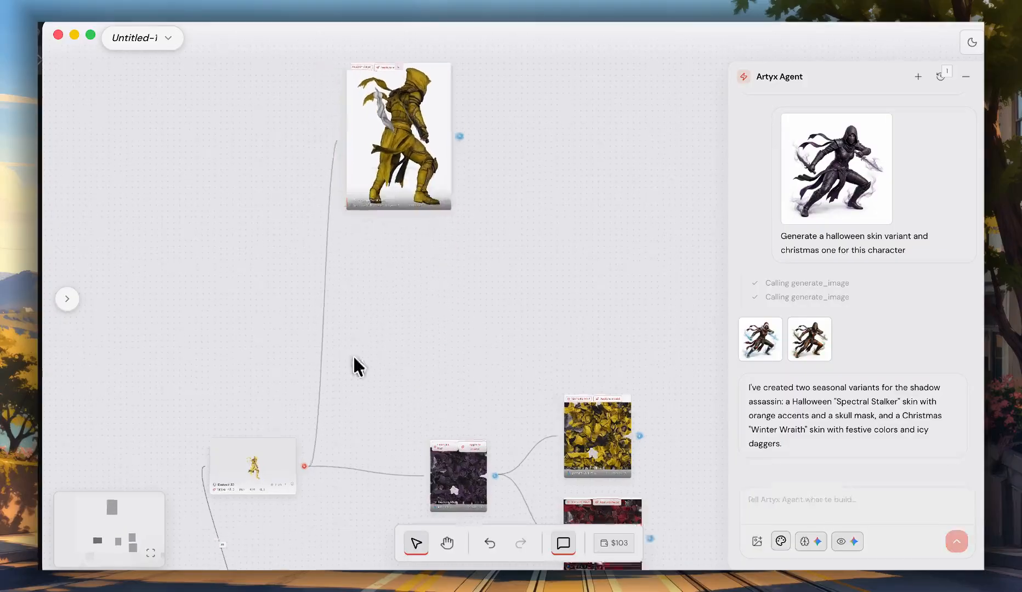
Step: Extract the Right view from the yellow assassin's 3D model
{"action": "left_click_drag", "start_coordinate": [282, 504], "coordinate": [469, 236]}
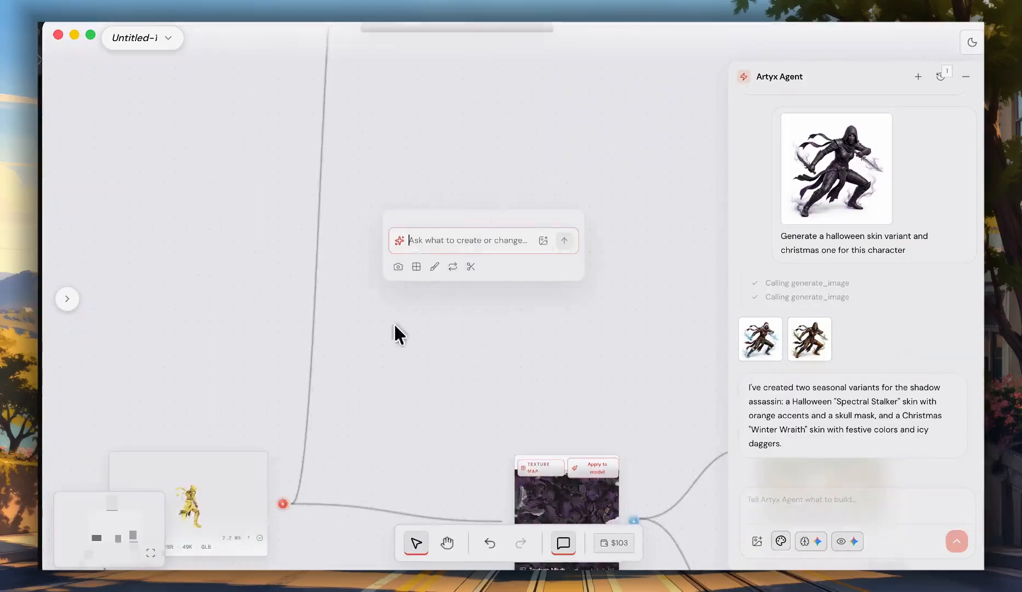
{"action": "left_click", "coordinate": [397, 268]}
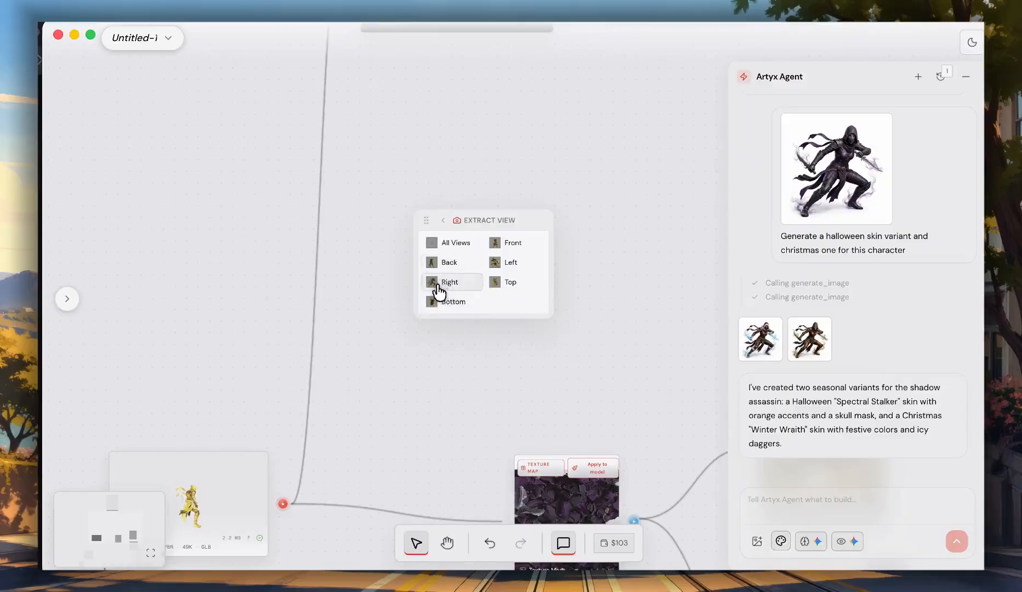
{"action": "left_click", "coordinate": [439, 284]}
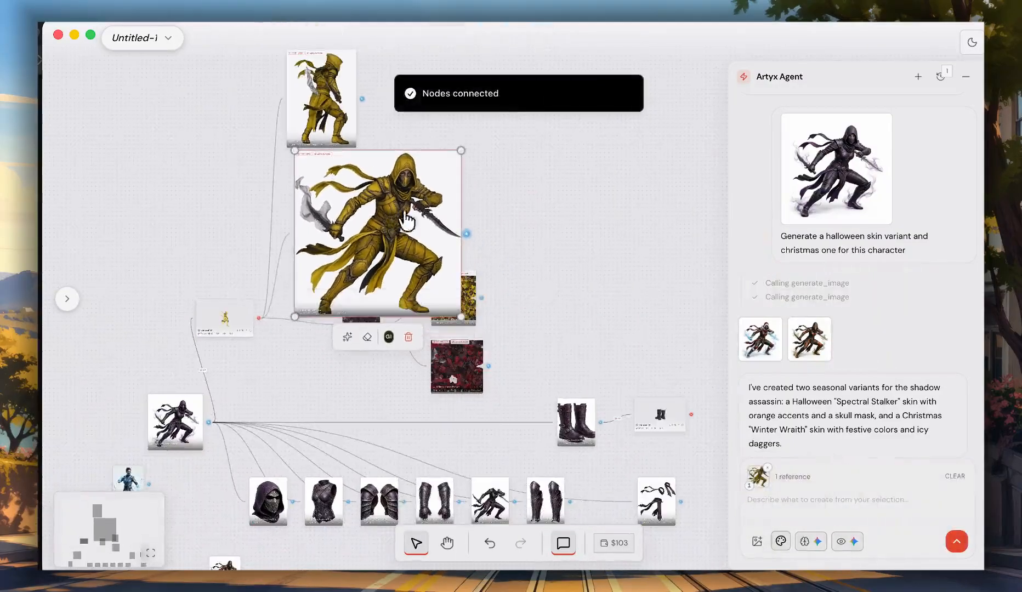
Step: Move the back view card to the left and position the extracted right view card beside it, above the texture maps
{"action": "scroll", "coordinate": [495, 183], "scroll_direction": "up", "scroll_amount": 3}
{"action": "left_click_drag", "start_coordinate": [362, 254], "coordinate": [202, 231]}
{"action": "left_click_drag", "start_coordinate": [359, 356], "coordinate": [359, 270]}
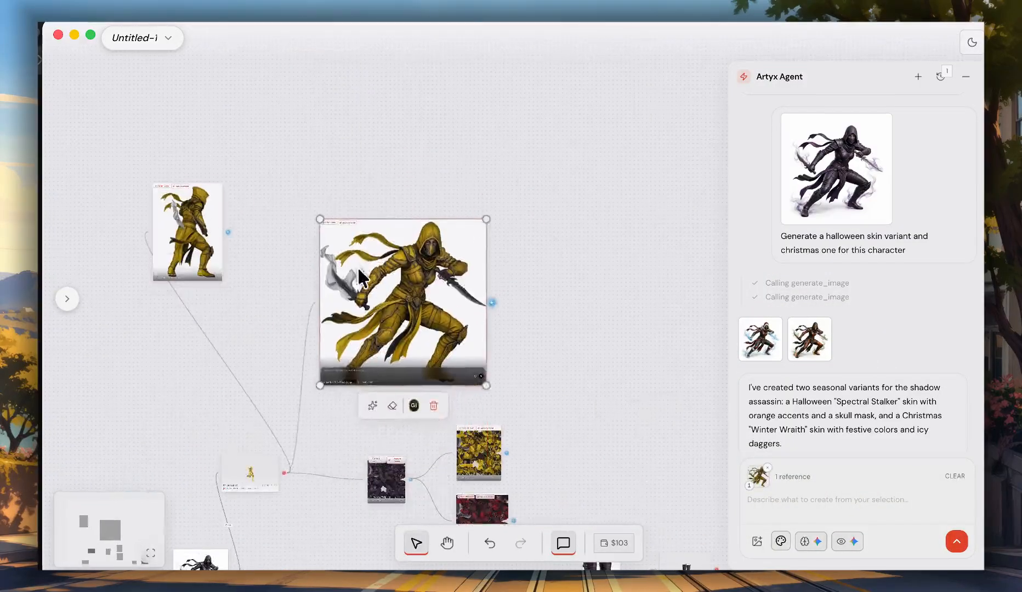
Step: Open the yellow assassin's 3D model in the viewer and close it again
{"action": "scroll", "coordinate": [298, 365], "scroll_direction": "up", "scroll_amount": 4}
{"action": "left_click_drag", "start_coordinate": [204, 524], "coordinate": [199, 440]}
{"action": "double_click", "coordinate": [205, 460]}
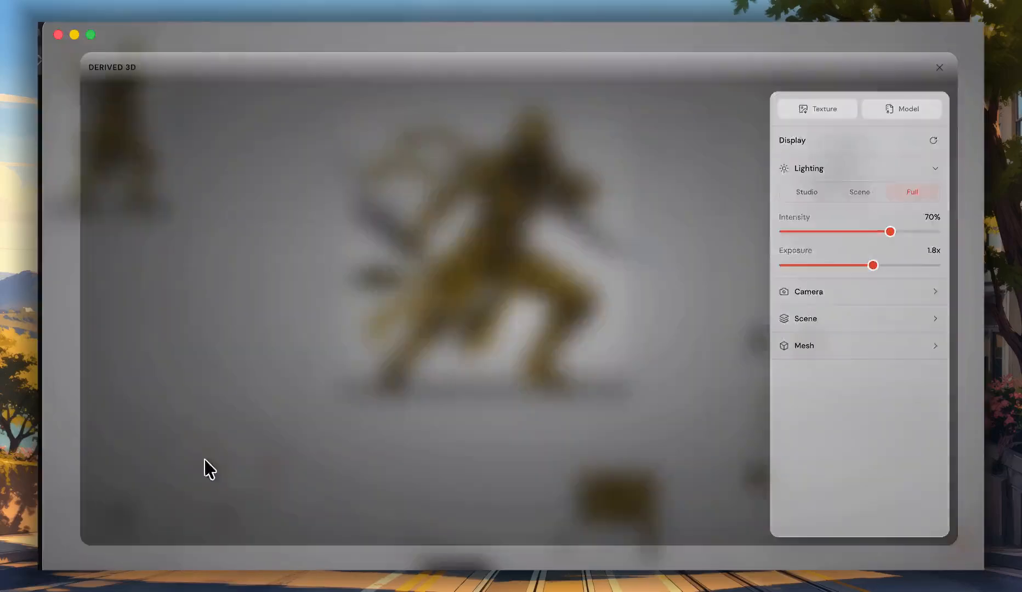
{"action": "key", "text": "Escape"}
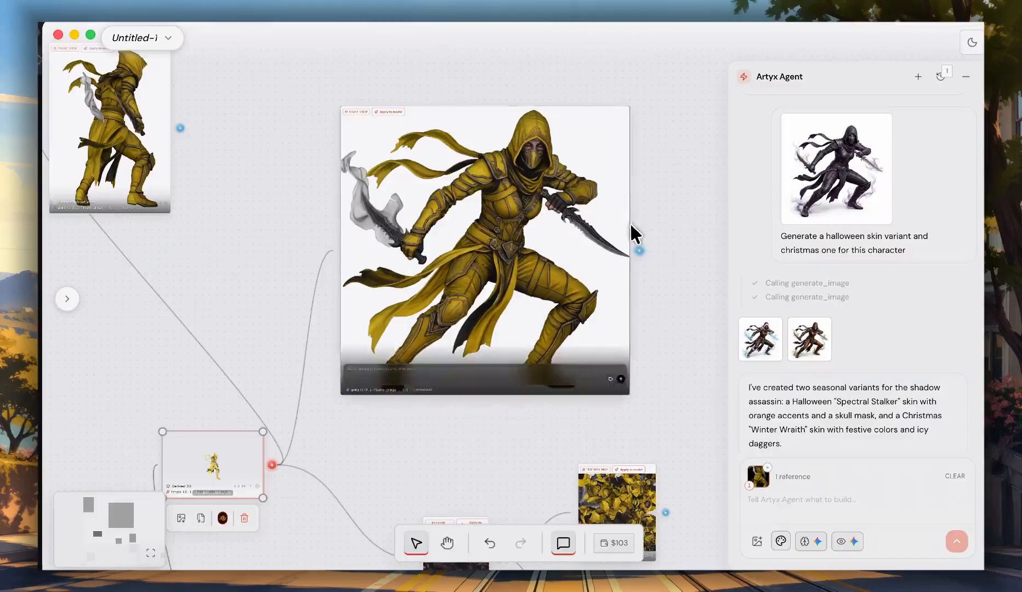
Step: Create a variant from the extracted right view card with the prompt "Generate a scifi skin variation for this view"
{"action": "scroll", "coordinate": [631, 226], "scroll_direction": "down", "scroll_amount": 3}
{"action": "left_click_drag", "start_coordinate": [469, 425], "coordinate": [466, 367]}
{"action": "left_click_drag", "start_coordinate": [505, 304], "coordinate": [379, 438]}
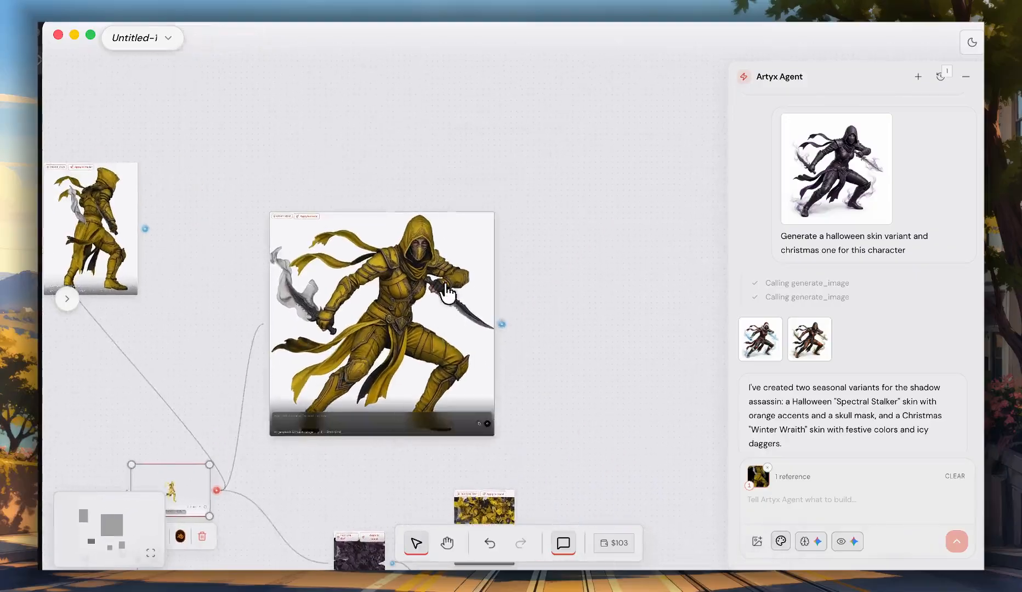
{"action": "scroll", "coordinate": [433, 290], "scroll_direction": "up", "scroll_amount": 2}
{"action": "left_click", "coordinate": [402, 284]}
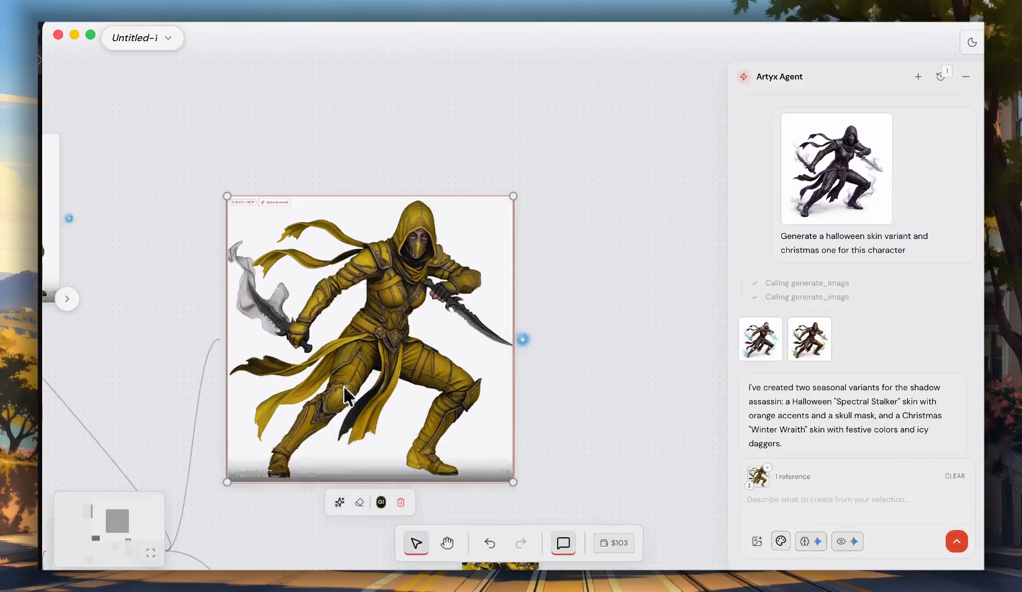
{"action": "left_click_drag", "start_coordinate": [606, 372], "coordinate": [541, 407]}
{"action": "scroll", "coordinate": [462, 375], "scroll_direction": "up", "scroll_amount": 3}
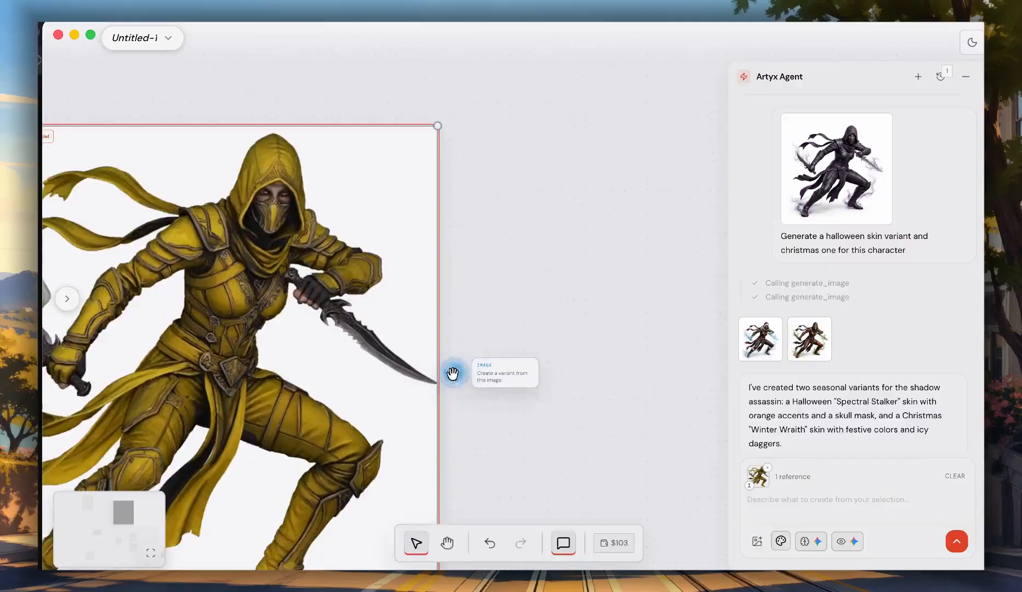
{"action": "left_click", "coordinate": [452, 374]}
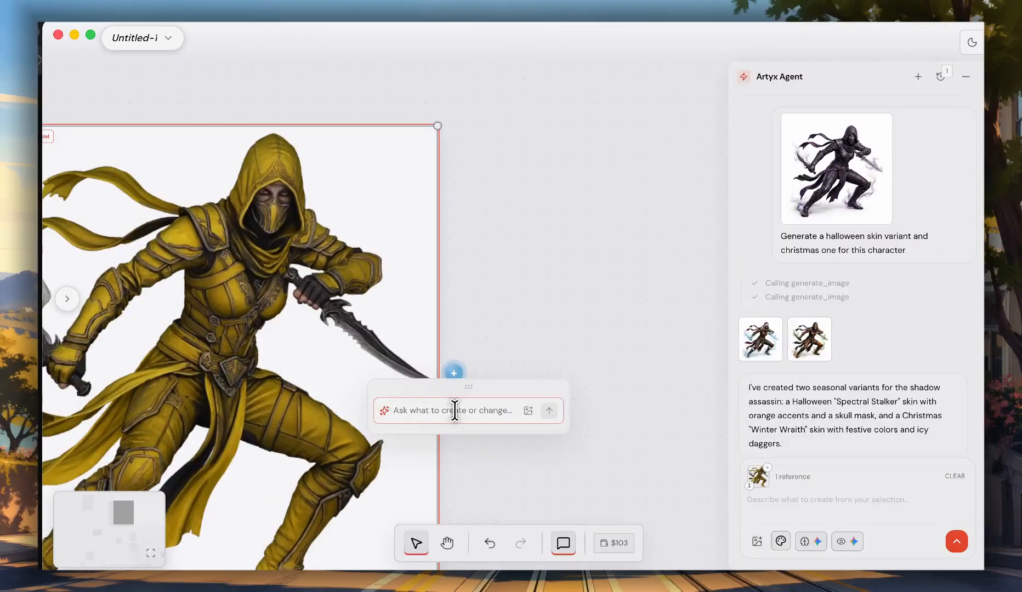
{"action": "type", "text": "Generate a scifi skin variat"}
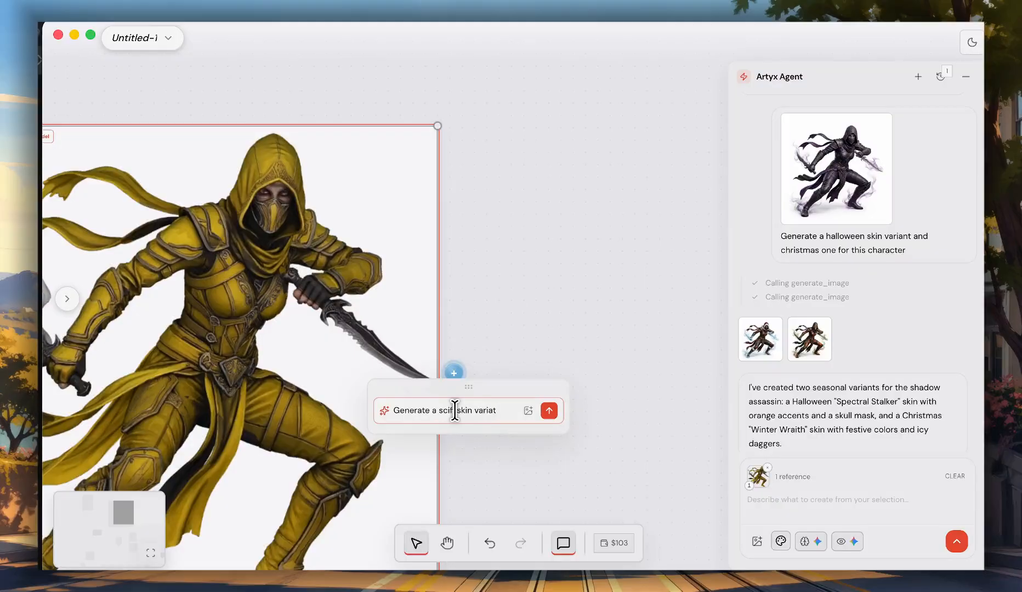
{"action": "type", "text": "ion for this vie"}
{"action": "key", "text": "Return"}
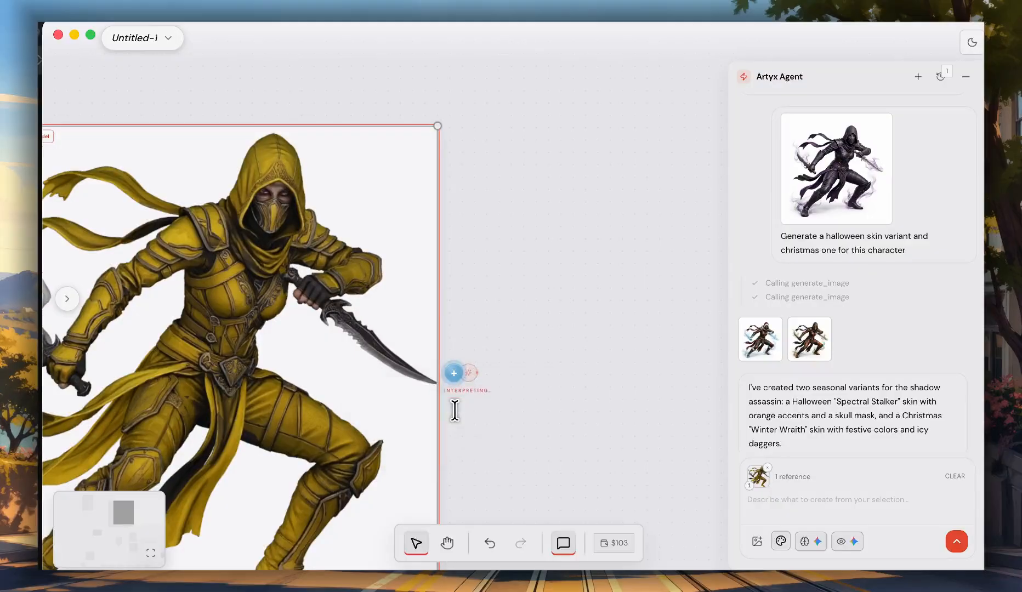
Step: Move the new sci-fi variant card farther right and slightly above the right view card, leaving space between them
{"action": "scroll", "coordinate": [520, 352], "scroll_direction": "down", "scroll_amount": 6}
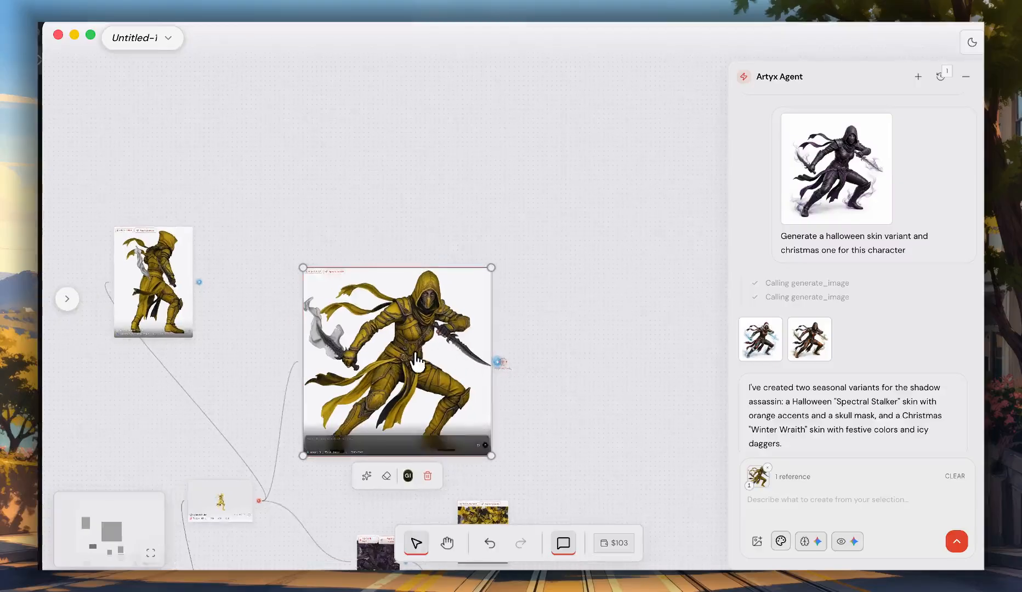
{"action": "scroll", "coordinate": [456, 369], "scroll_direction": "up", "scroll_amount": 1}
{"action": "scroll", "coordinate": [447, 367], "scroll_direction": "up", "scroll_amount": 3}
{"action": "left_click_drag", "start_coordinate": [332, 313], "coordinate": [307, 312]}
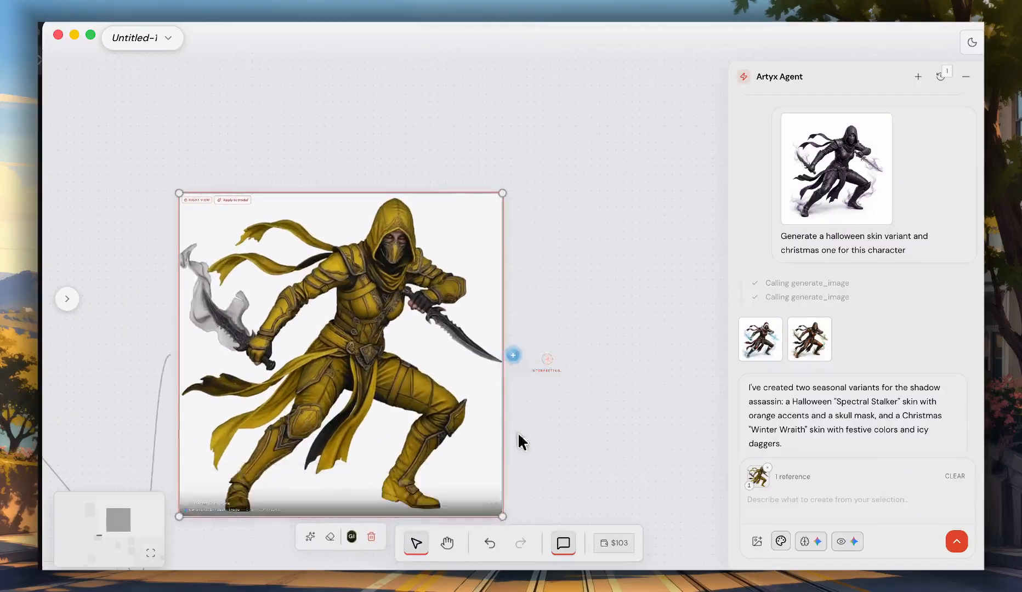
{"action": "left_click_drag", "start_coordinate": [519, 436], "coordinate": [591, 423]}
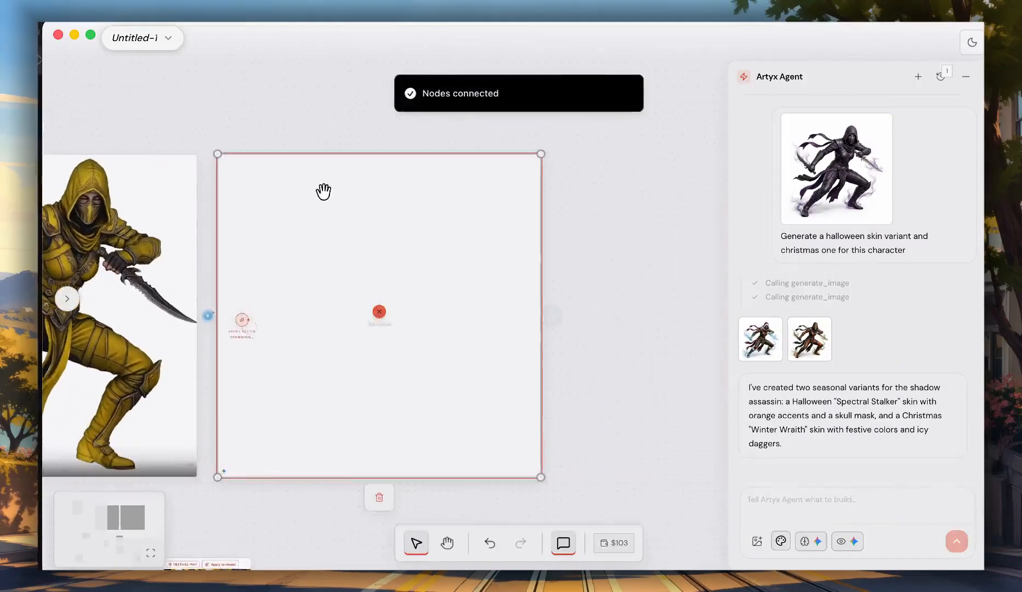
{"action": "left_click_drag", "start_coordinate": [402, 191], "coordinate": [412, 176]}
{"action": "left_click_drag", "start_coordinate": [255, 189], "coordinate": [399, 214]}
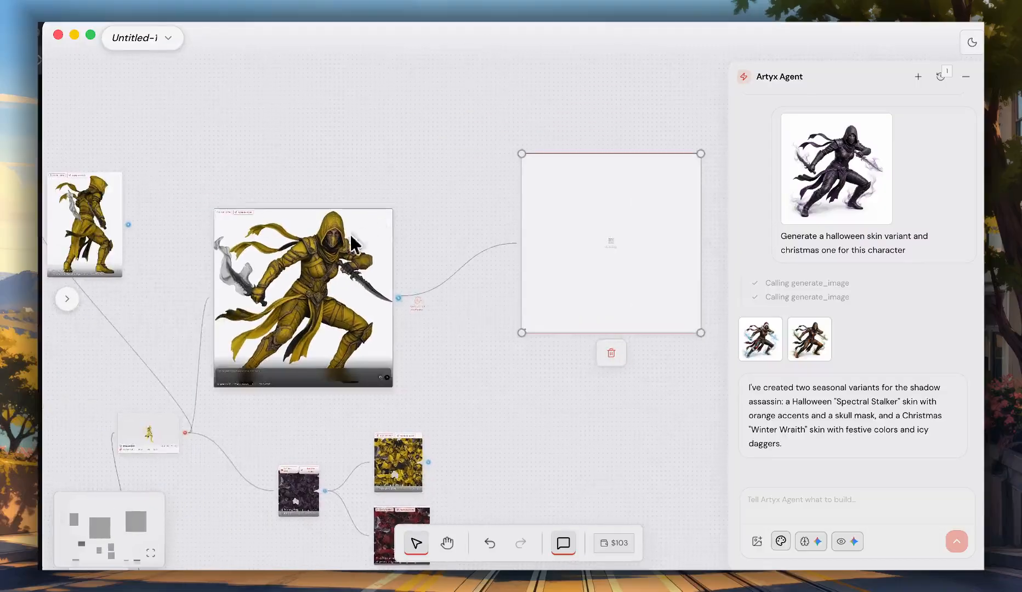
Step: Examine the right view card's view label and its Apply to model option
{"action": "scroll", "coordinate": [202, 209], "scroll_direction": "up", "scroll_amount": 4}
{"action": "scroll", "coordinate": [220, 215], "scroll_direction": "up", "scroll_amount": 2}
{"action": "scroll", "coordinate": [285, 235], "scroll_direction": "up", "scroll_amount": 2}
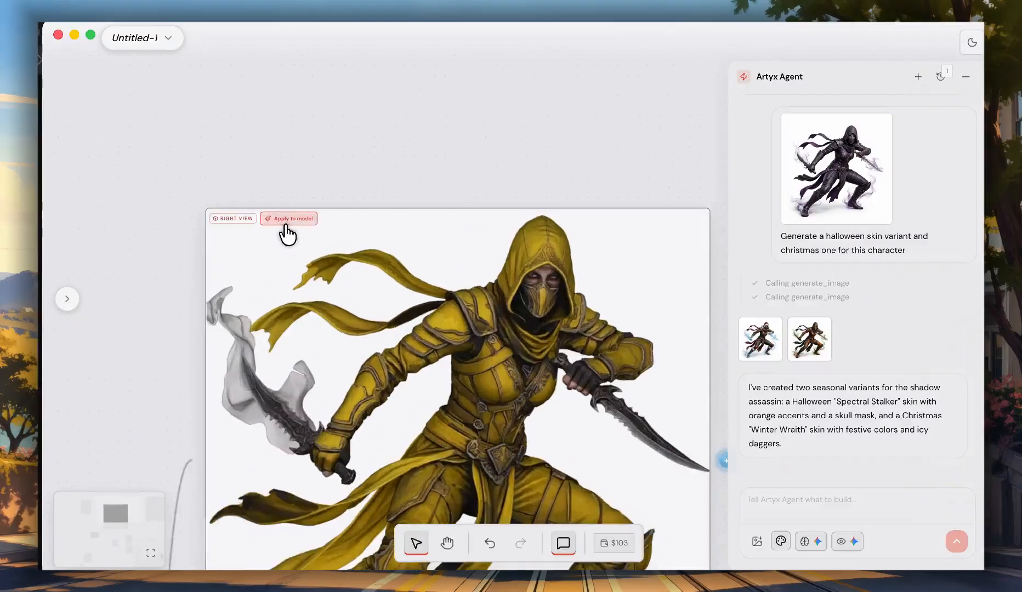
{"action": "scroll", "coordinate": [272, 234], "scroll_direction": "up", "scroll_amount": 2}
{"action": "scroll", "coordinate": [291, 230], "scroll_direction": "down", "scroll_amount": 6}
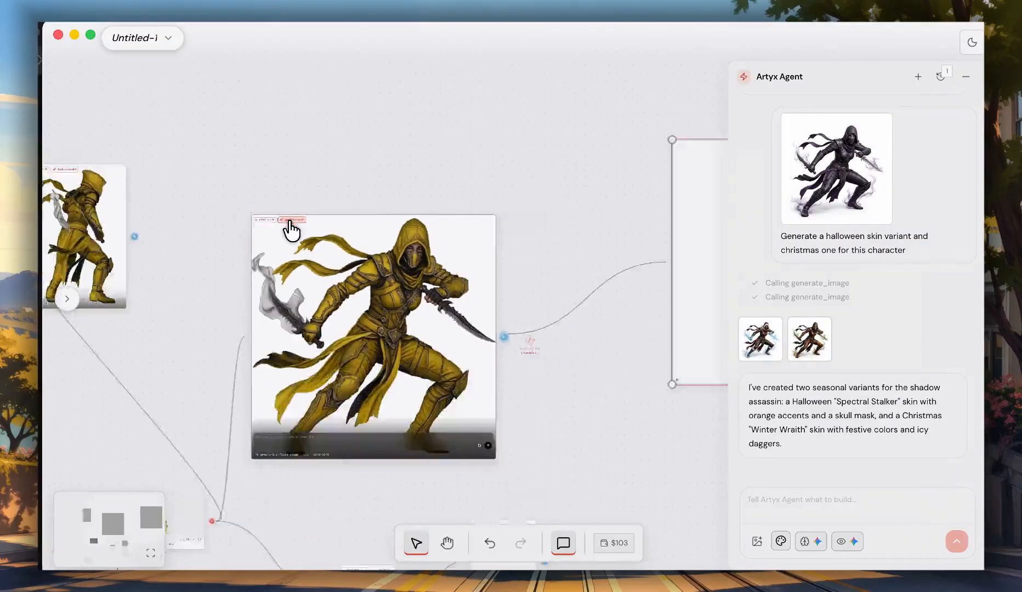
{"action": "scroll", "coordinate": [333, 396], "scroll_direction": "up", "scroll_amount": 5}
Step: Examine the purple texture map with its yellow and red variants alongside the extracted view cards
{"action": "left_click", "coordinate": [240, 358]}
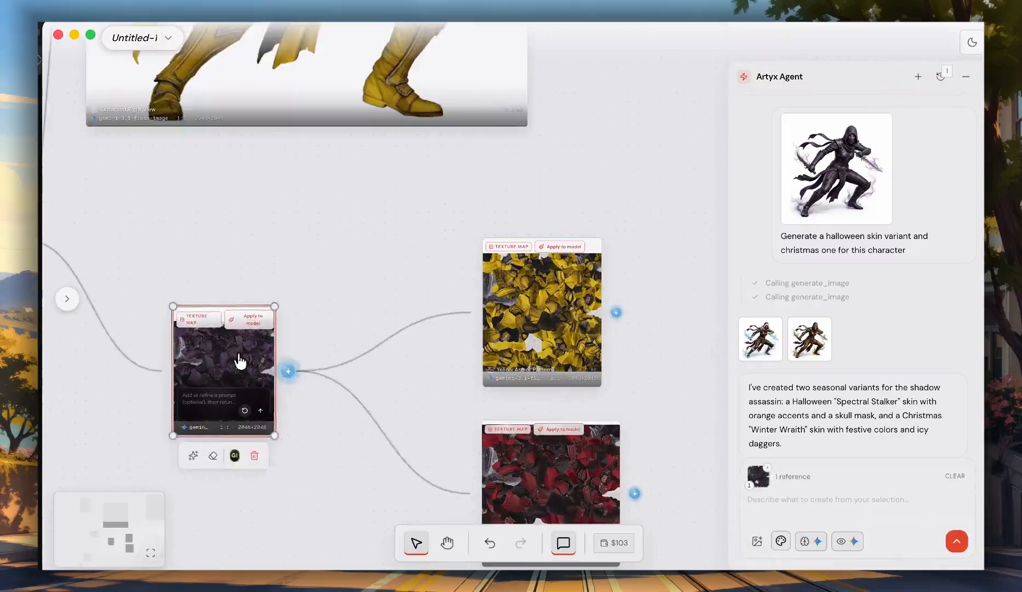
{"action": "left_click_drag", "start_coordinate": [278, 447], "coordinate": [295, 468]}
{"action": "scroll", "coordinate": [236, 294], "scroll_direction": "up", "scroll_amount": 3}
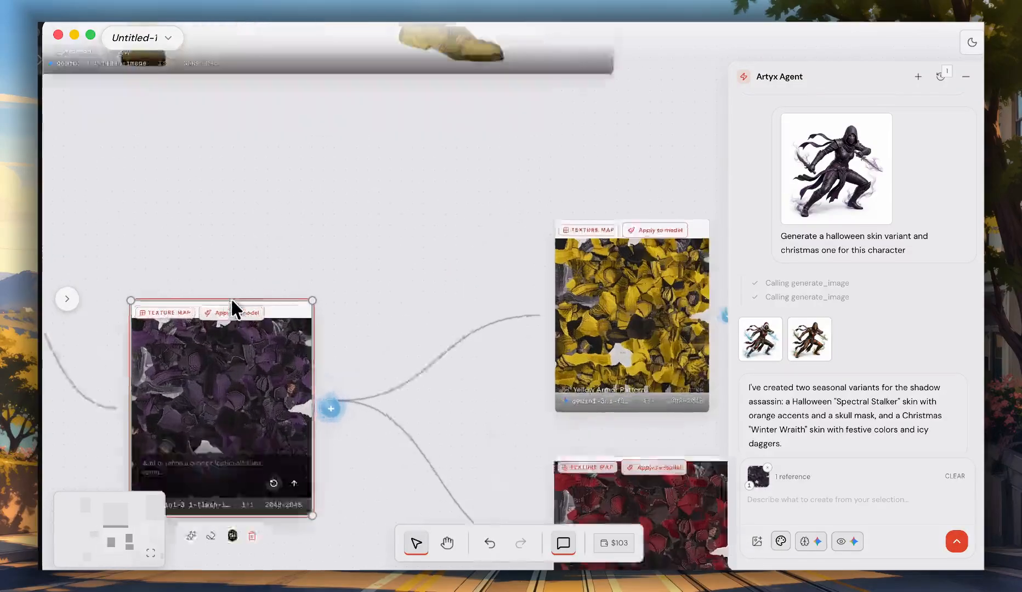
{"action": "scroll", "coordinate": [249, 291], "scroll_direction": "down", "scroll_amount": 4}
{"action": "left_click_drag", "start_coordinate": [252, 248], "coordinate": [447, 353]}
{"action": "scroll", "coordinate": [447, 354], "scroll_direction": "down", "scroll_amount": 3}
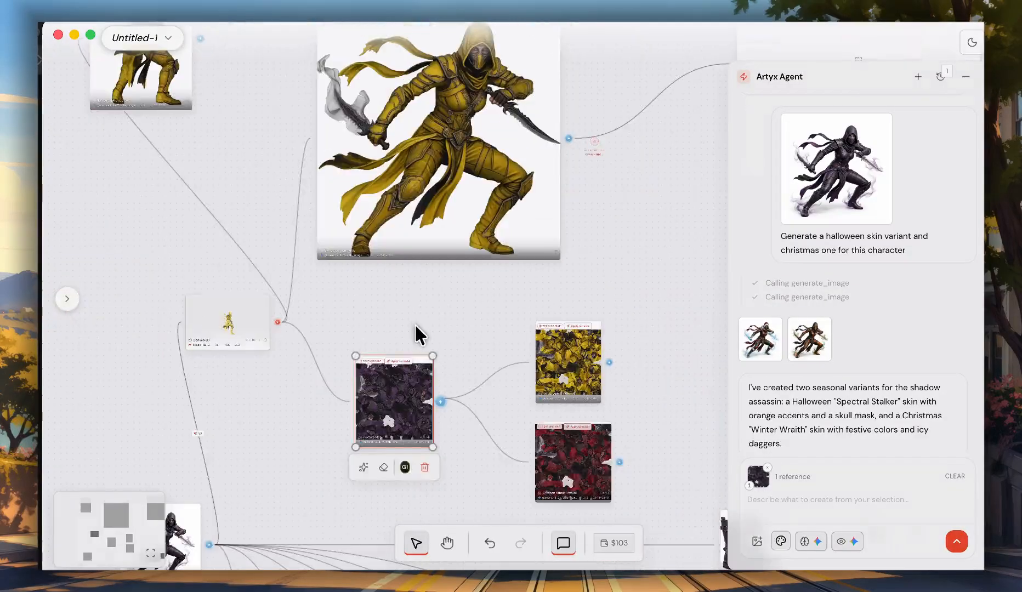
{"action": "left_click_drag", "start_coordinate": [404, 291], "coordinate": [388, 343]}
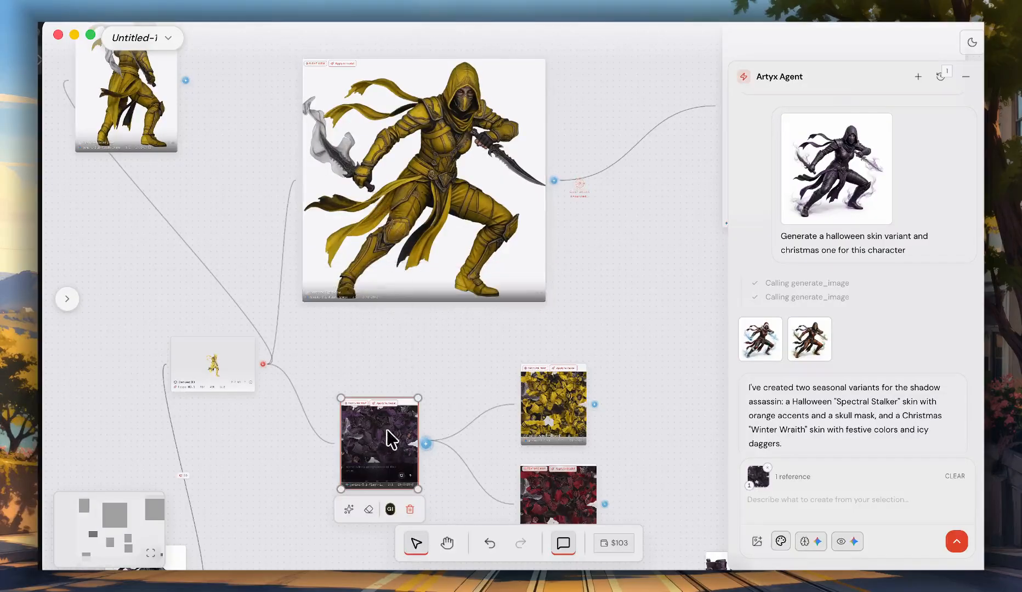
{"action": "left_click_drag", "start_coordinate": [511, 350], "coordinate": [475, 289]}
{"action": "left_click", "coordinate": [473, 297]}
{"action": "mouse_move", "coordinate": [459, 339]}
{"action": "left_mouse_down"}
{"action": "mouse_move", "coordinate": [471, 280]}
{"action": "mouse_move", "coordinate": [461, 353]}
{"action": "left_mouse_up"}
{"action": "scroll", "coordinate": [472, 323], "scroll_direction": "down", "scroll_amount": 5}
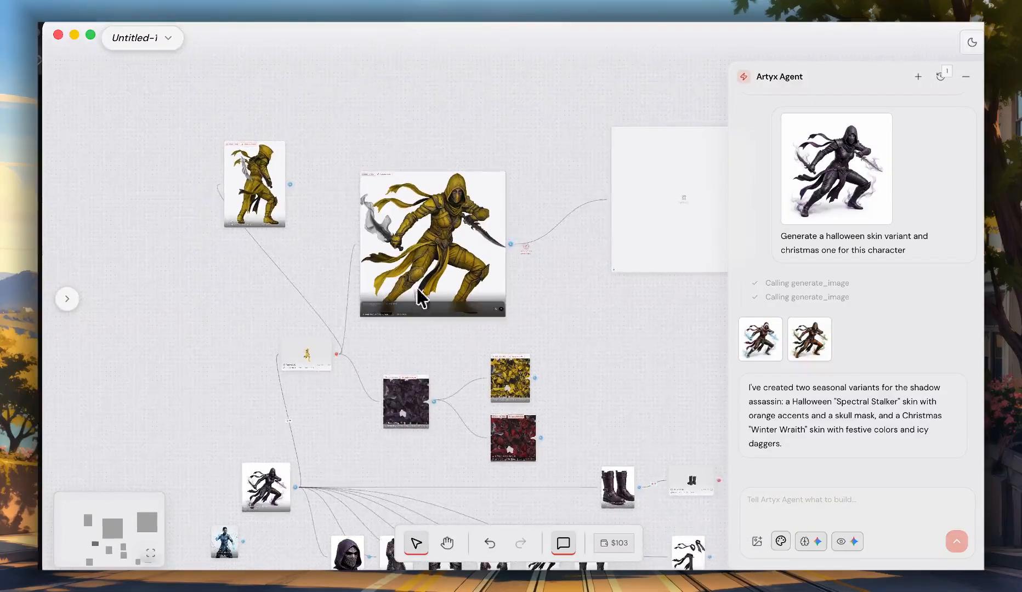
{"action": "left_click_drag", "start_coordinate": [575, 328], "coordinate": [506, 360]}
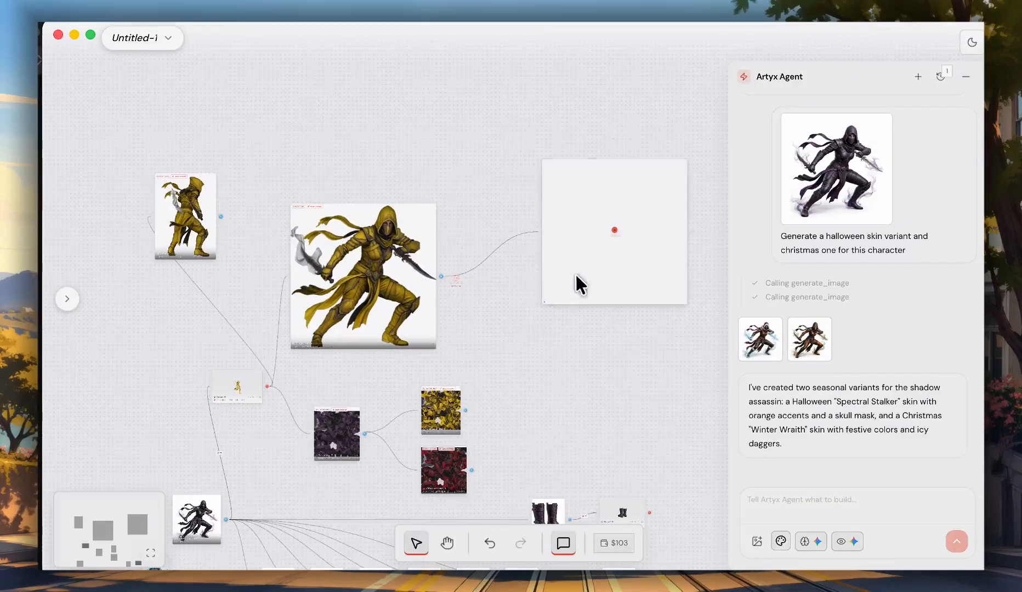
Step: Apply the generated sci-fi right view variant to the assassin's 3D model
{"action": "left_click_drag", "start_coordinate": [575, 264], "coordinate": [538, 261]}
{"action": "left_click", "coordinate": [515, 330]}
{"action": "left_click_drag", "start_coordinate": [491, 183], "coordinate": [267, 246]}
{"action": "scroll", "coordinate": [403, 203], "scroll_direction": "up", "scroll_amount": 4}
{"action": "scroll", "coordinate": [276, 243], "scroll_direction": "up", "scroll_amount": 2}
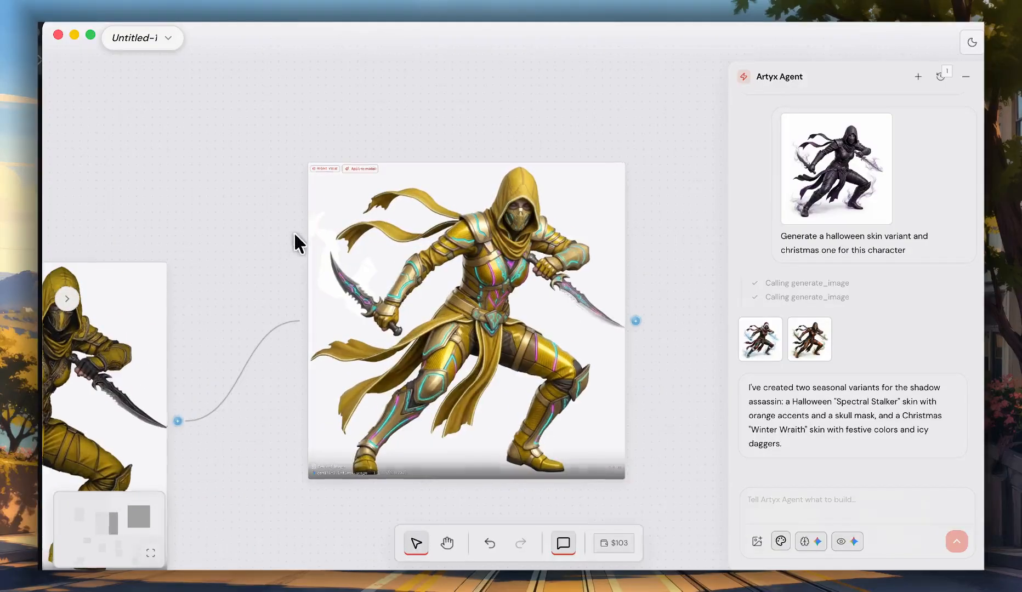
{"action": "scroll", "coordinate": [294, 233], "scroll_direction": "up", "scroll_amount": 2}
{"action": "left_click_drag", "start_coordinate": [392, 218], "coordinate": [362, 216]}
{"action": "left_click", "coordinate": [223, 271]}
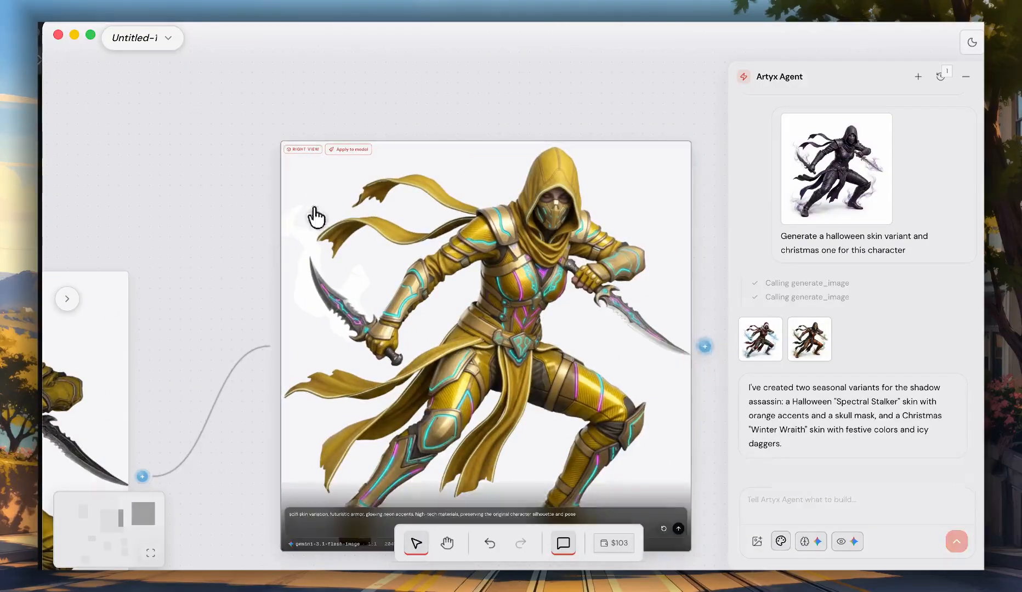
{"action": "left_click", "coordinate": [351, 150]}
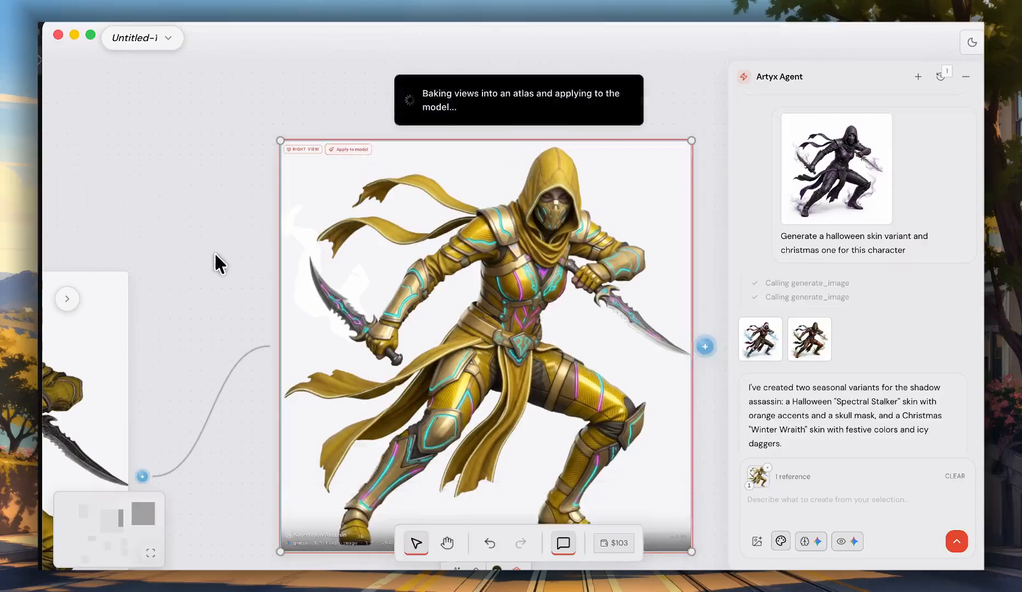
Step: Open the assassin's 3D model and rotate it to inspect the baked sci-fi texture from the front and side
{"action": "scroll", "coordinate": [229, 251], "scroll_direction": "down", "scroll_amount": 3}
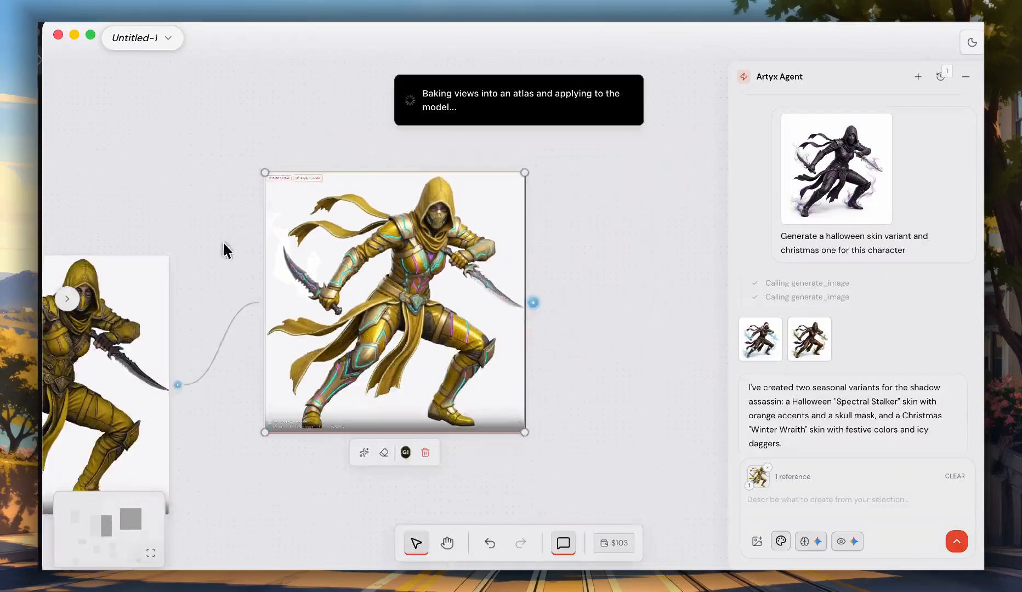
{"action": "left_click_drag", "start_coordinate": [228, 252], "coordinate": [370, 221]}
{"action": "scroll", "coordinate": [373, 222], "scroll_direction": "down", "scroll_amount": 3}
{"action": "scroll", "coordinate": [378, 241], "scroll_direction": "left", "scroll_amount": 2}
{"action": "scroll", "coordinate": [232, 354], "scroll_direction": "up", "scroll_amount": 3}
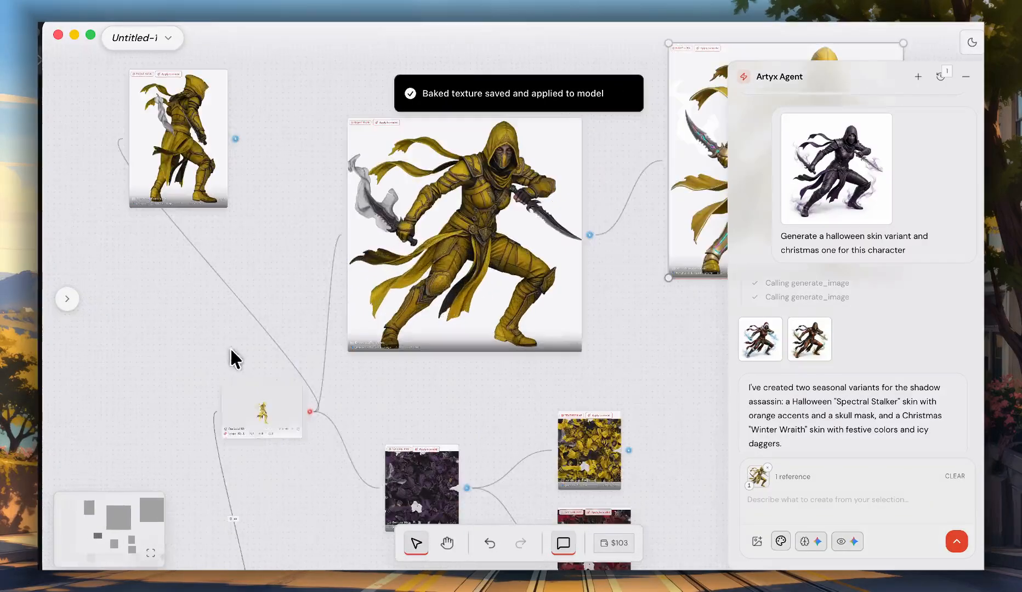
{"action": "double_click", "coordinate": [268, 409]}
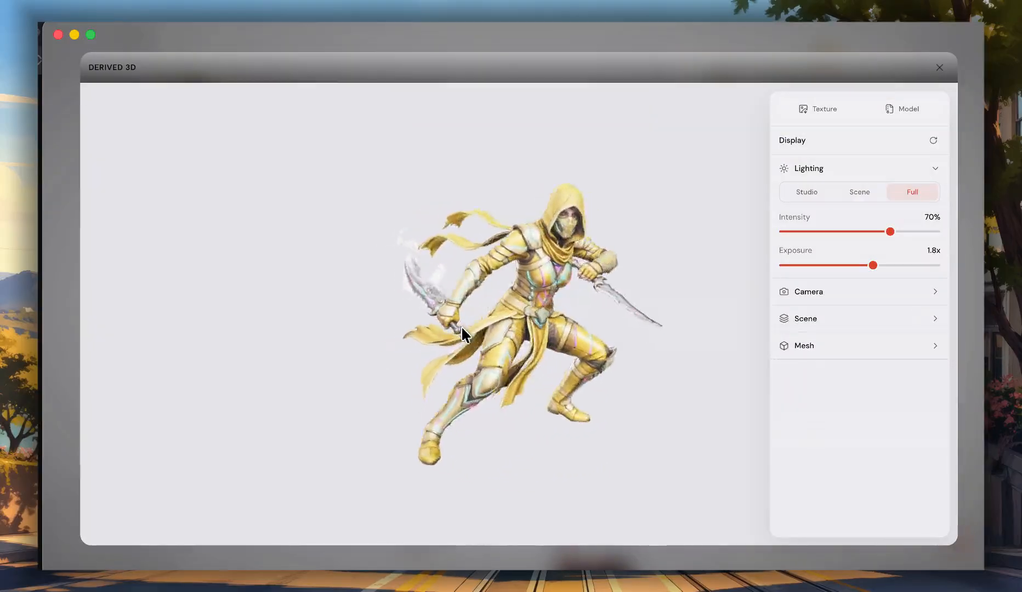
{"action": "right_click", "coordinate": [493, 310]}
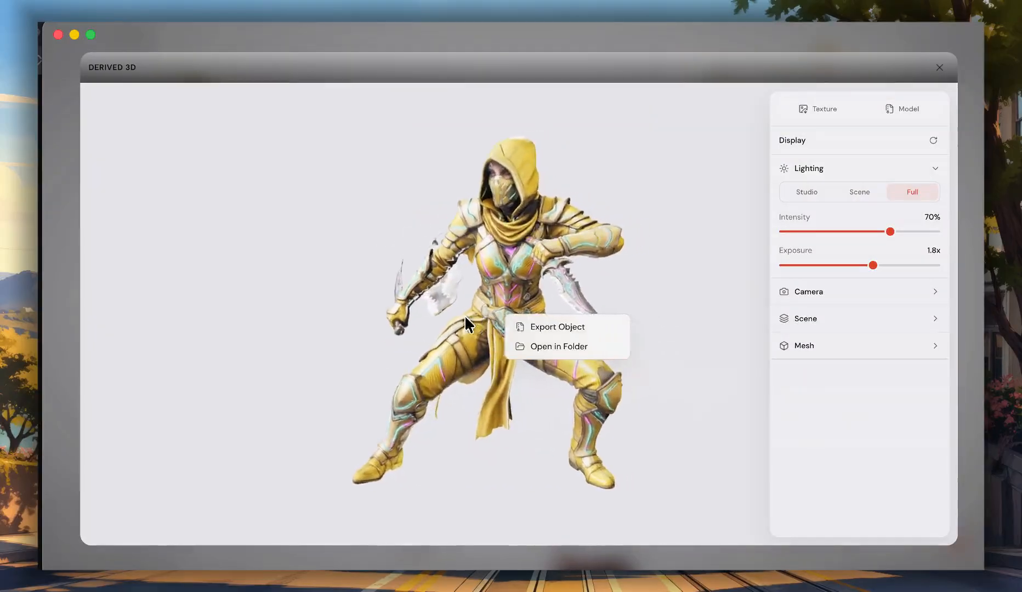
{"action": "left_click", "coordinate": [477, 315]}
{"action": "left_click_drag", "start_coordinate": [514, 323], "coordinate": [483, 309]}
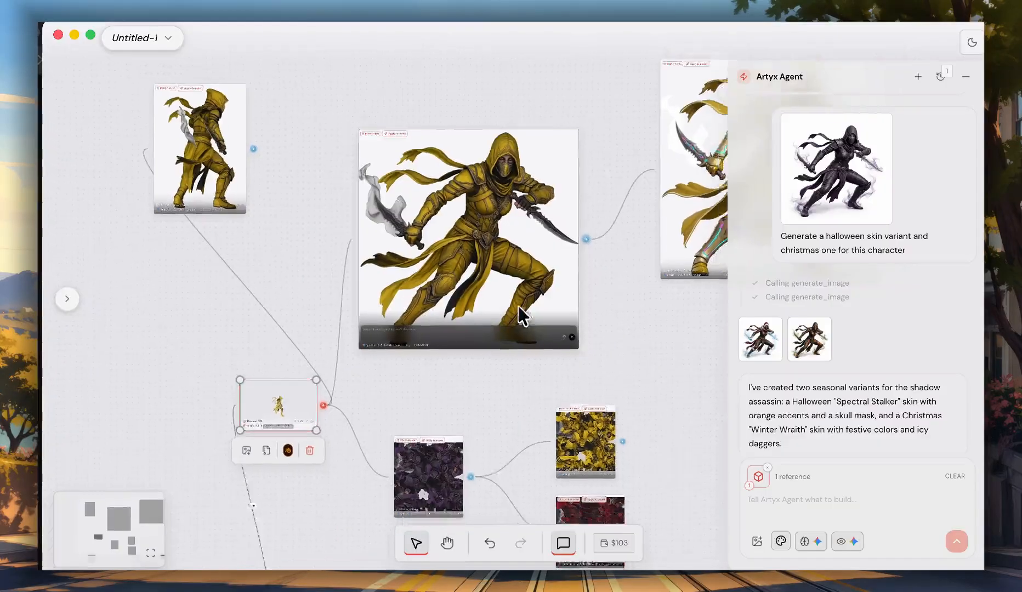
Step: Examine the canvas layout of extracted views, the sci-fi variant, texture maps and character parts
{"action": "scroll", "coordinate": [529, 308], "scroll_direction": "down", "scroll_amount": 10}
{"action": "scroll", "coordinate": [585, 316], "scroll_direction": "up", "scroll_amount": 5}
{"action": "left_click", "coordinate": [597, 312]}
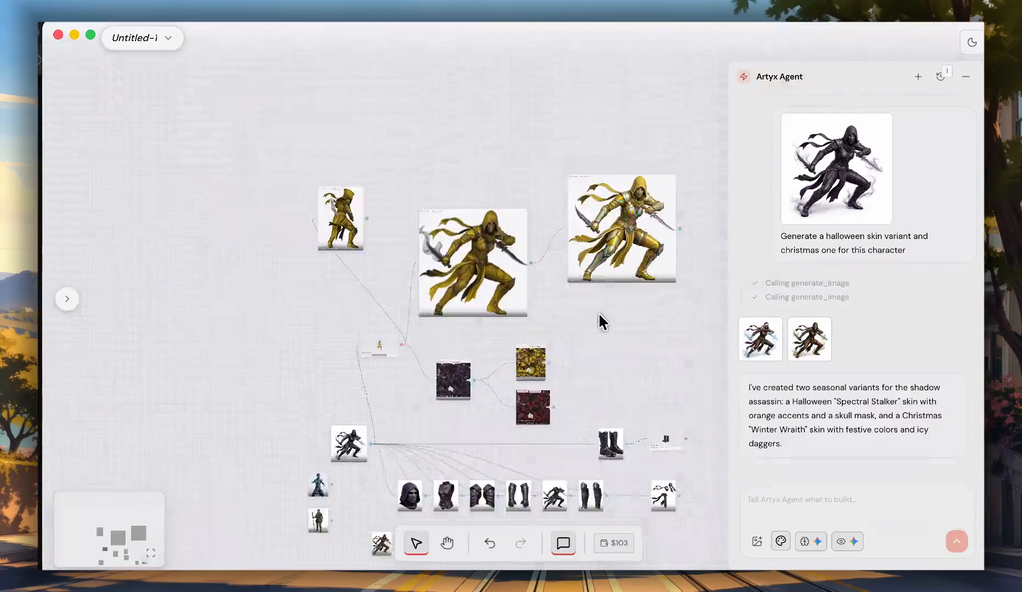
{"action": "left_click_drag", "start_coordinate": [598, 312], "coordinate": [526, 351]}
{"action": "scroll", "coordinate": [530, 378], "scroll_direction": "up", "scroll_amount": 5}
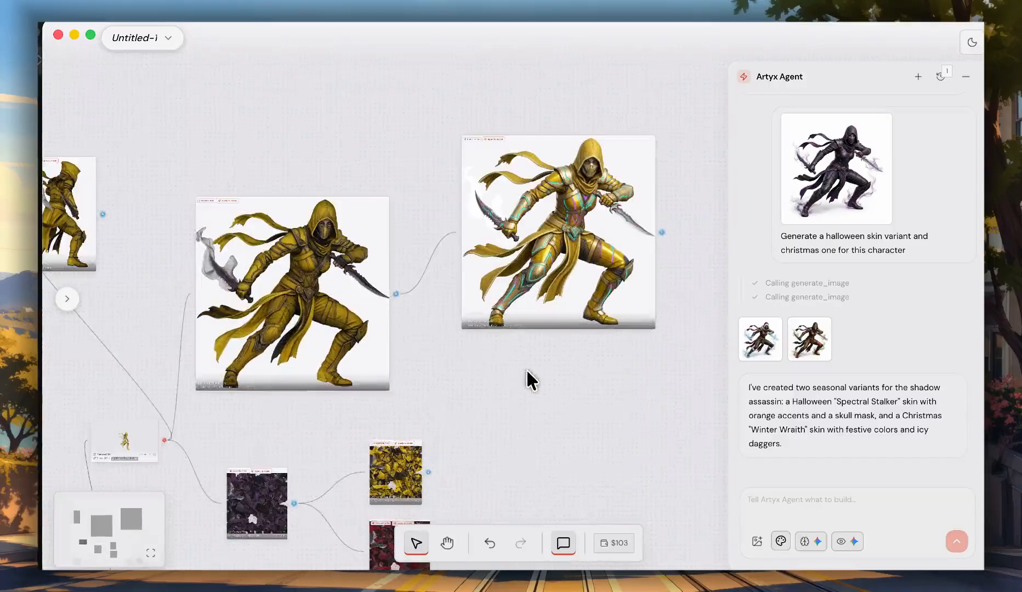
{"action": "scroll", "coordinate": [521, 397], "scroll_direction": "down", "scroll_amount": 8}
{"action": "scroll", "coordinate": [529, 362], "scroll_direction": "up", "scroll_amount": 10}
{"action": "scroll", "coordinate": [527, 364], "scroll_direction": "down", "scroll_amount": 1}
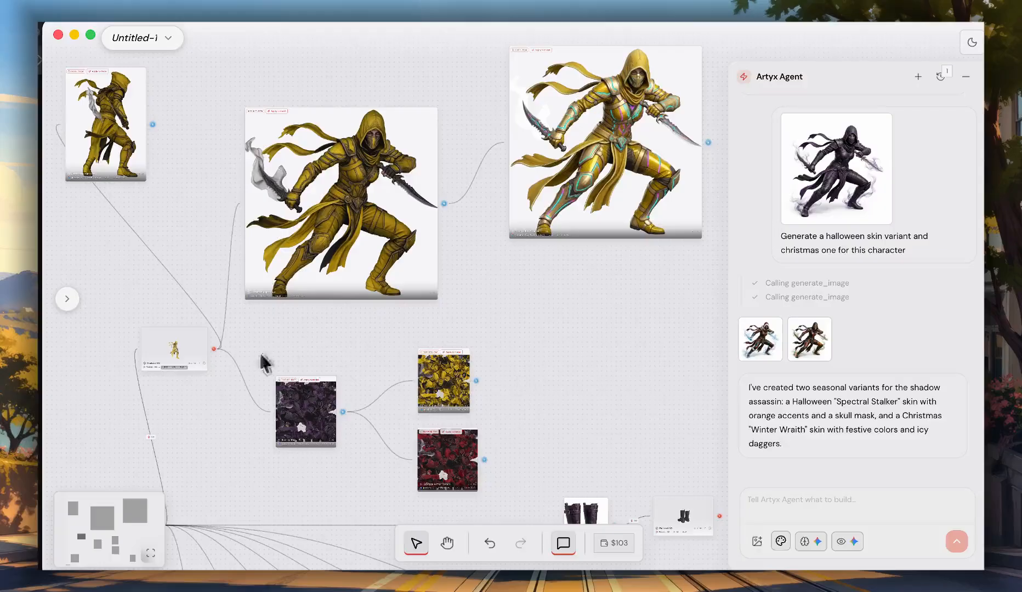
Step: Reopen the assassin's 3D model, rotate it to inspect the texture on its back, and close the viewer
{"action": "scroll", "coordinate": [114, 366], "scroll_direction": "up", "scroll_amount": 2}
{"action": "left_click", "coordinate": [177, 350]}
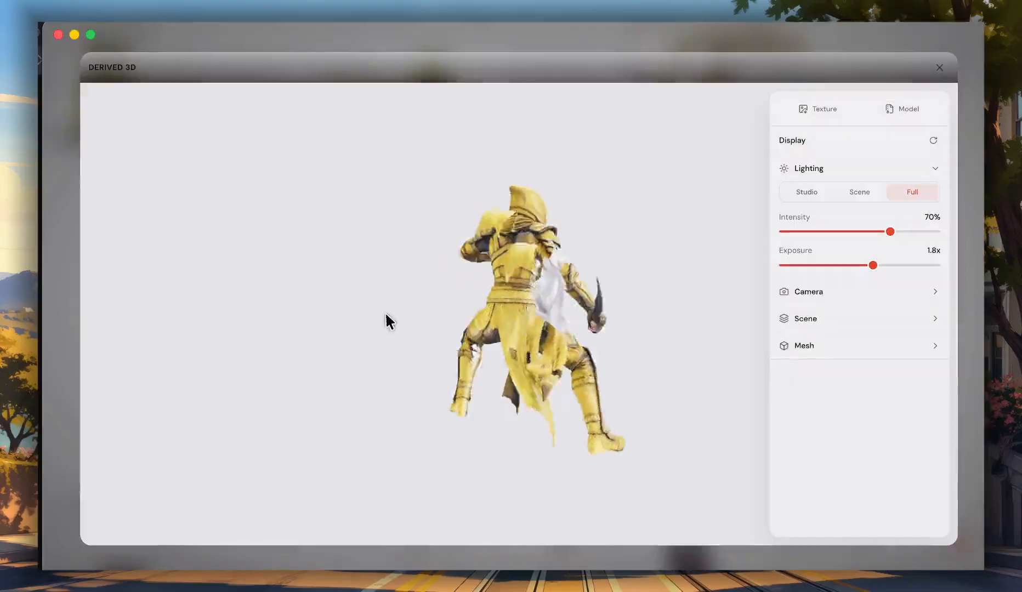
{"action": "left_click_drag", "start_coordinate": [386, 315], "coordinate": [678, 308]}
{"action": "key", "text": "Escape"}
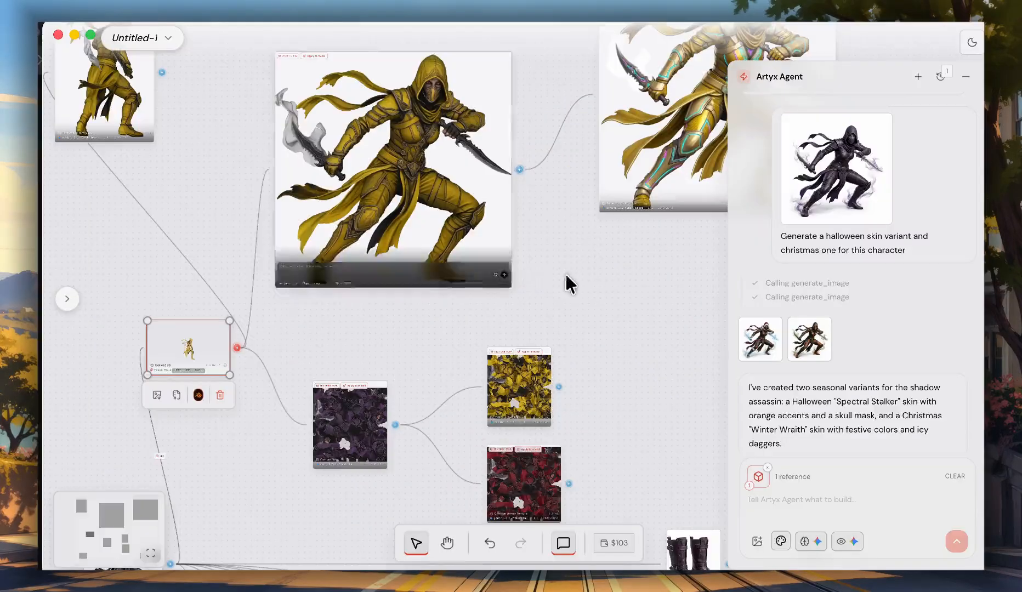
Step: Review the 3D model's Retexture options and dismiss them without running a retexture
{"action": "left_click", "coordinate": [237, 348]}
{"action": "left_click", "coordinate": [198, 409]}
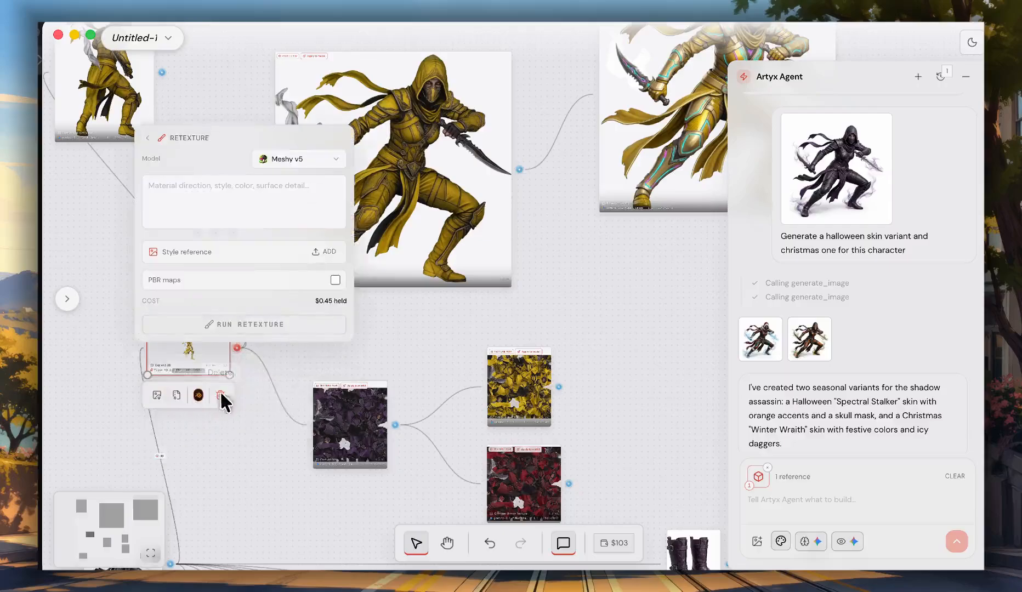
{"action": "left_click", "coordinate": [594, 285]}
{"action": "scroll", "coordinate": [597, 287], "scroll_direction": "down", "scroll_amount": 5}
{"action": "left_click_drag", "start_coordinate": [636, 291], "coordinate": [559, 327]}
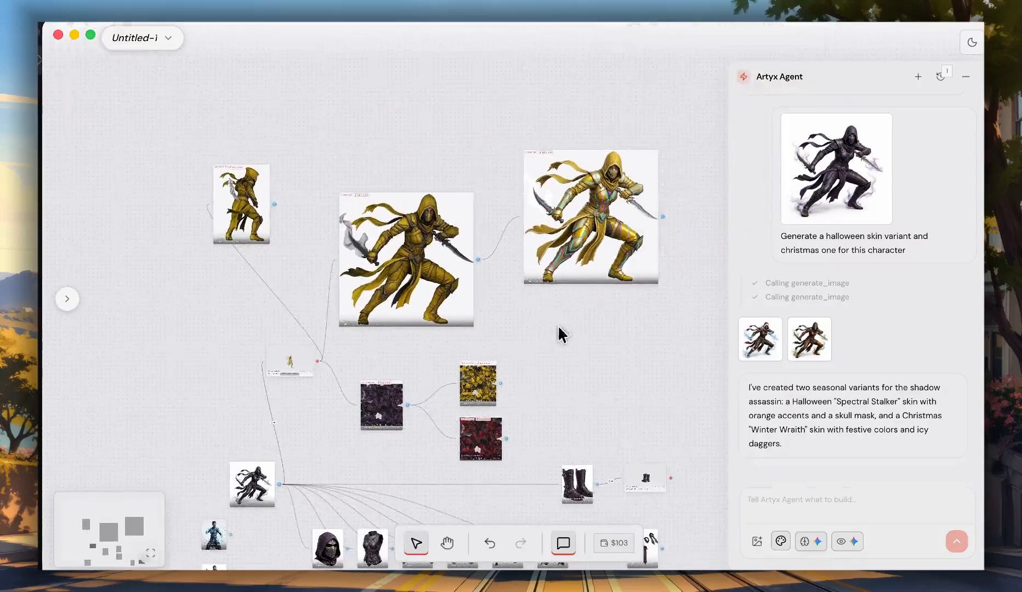
{"action": "scroll", "coordinate": [504, 273], "scroll_direction": "up", "scroll_amount": 2}
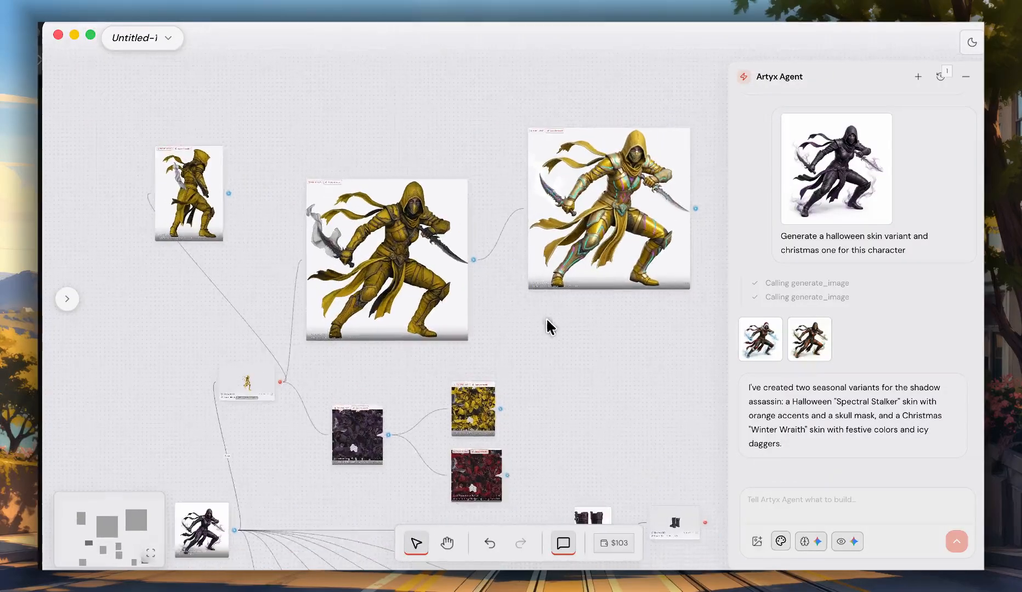
{"action": "scroll", "coordinate": [548, 327], "scroll_direction": "down", "scroll_amount": 5}
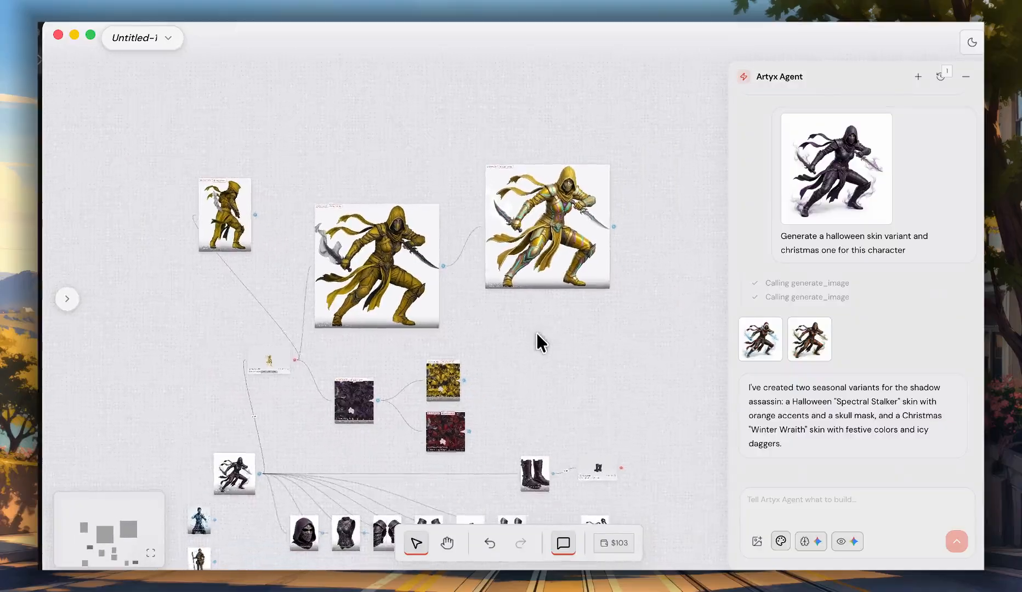
{"action": "left_click_drag", "start_coordinate": [536, 332], "coordinate": [567, 383]}
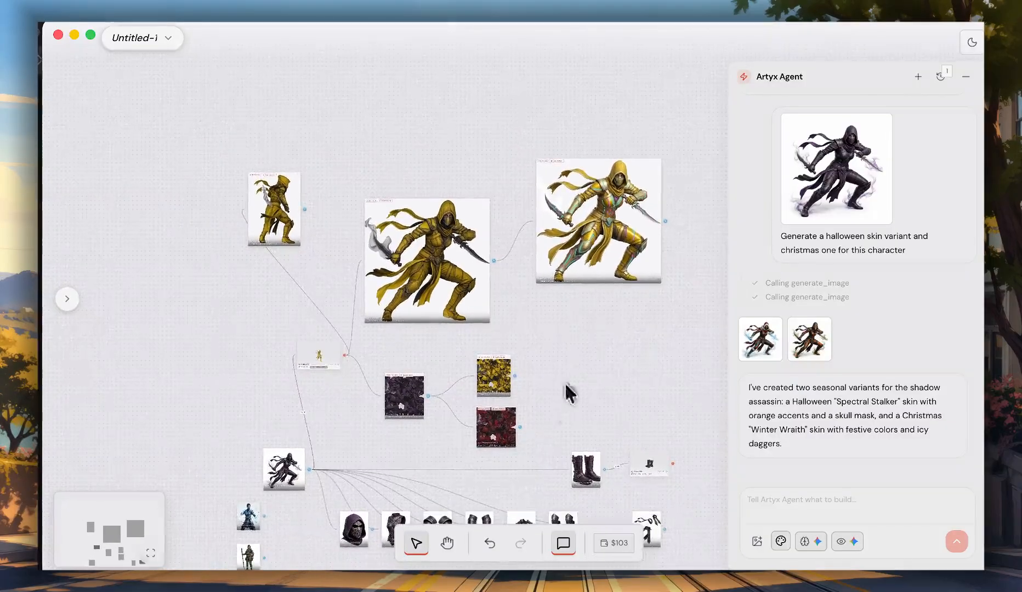
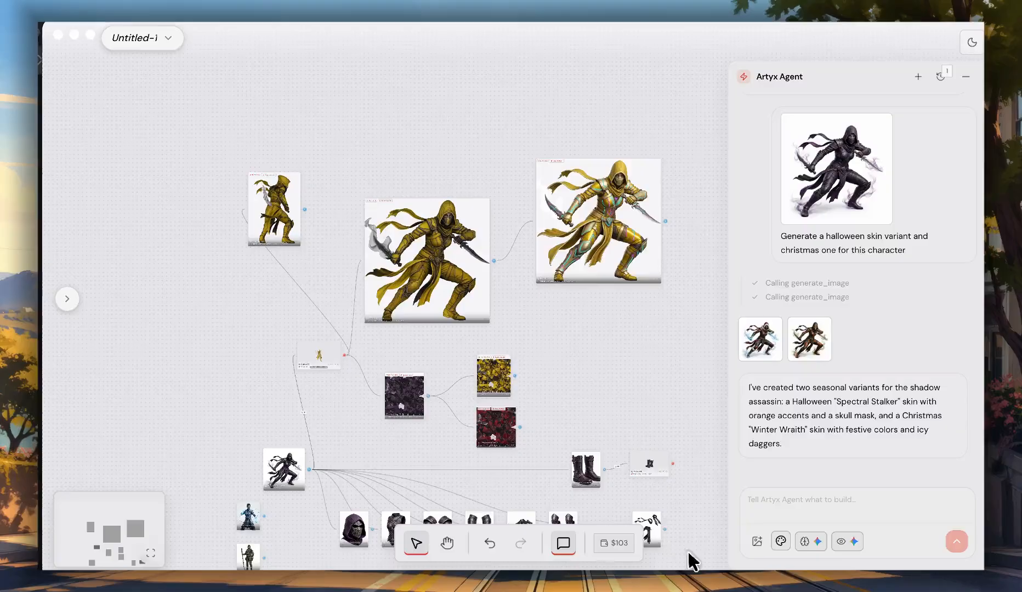
Step: Review the Google, OpenAI, Anthropic and xAI text models offered for the agent
{"action": "left_click", "coordinate": [809, 540]}
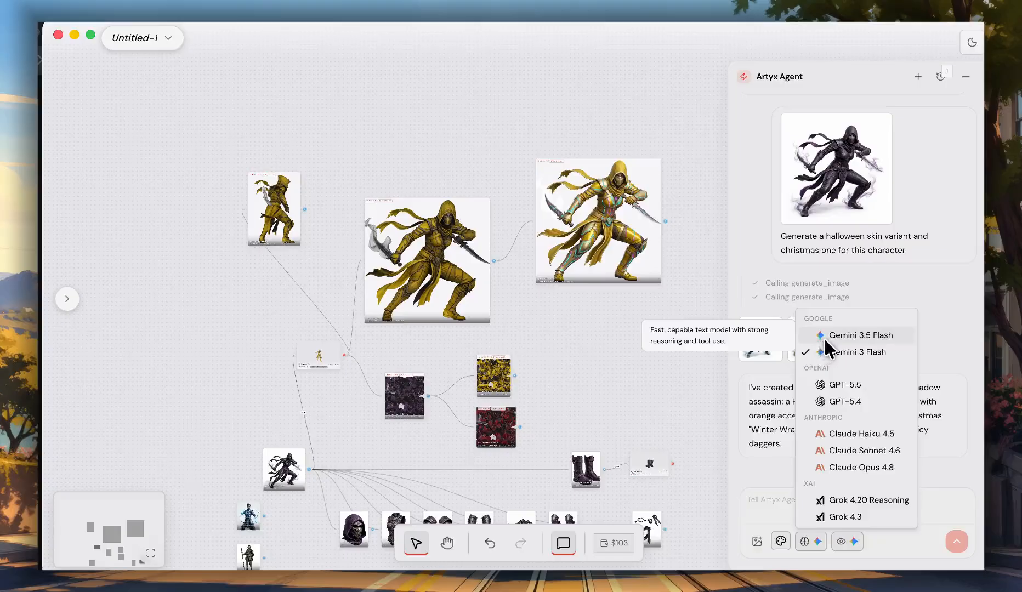
{"action": "left_click", "coordinate": [809, 541]}
{"action": "left_click", "coordinate": [809, 542]}
{"action": "left_click", "coordinate": [809, 541]}
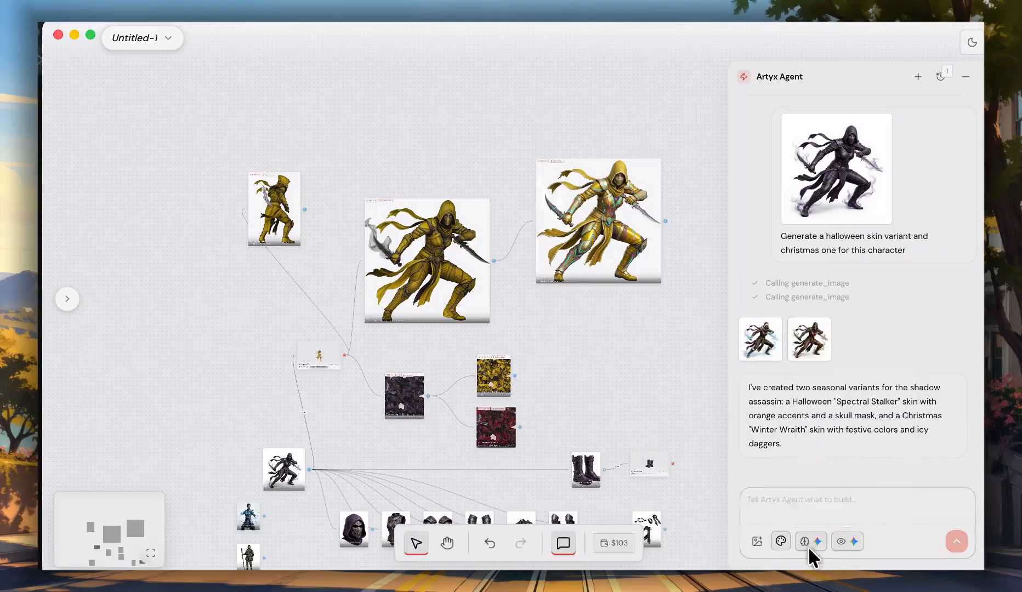
{"action": "left_click", "coordinate": [809, 540]}
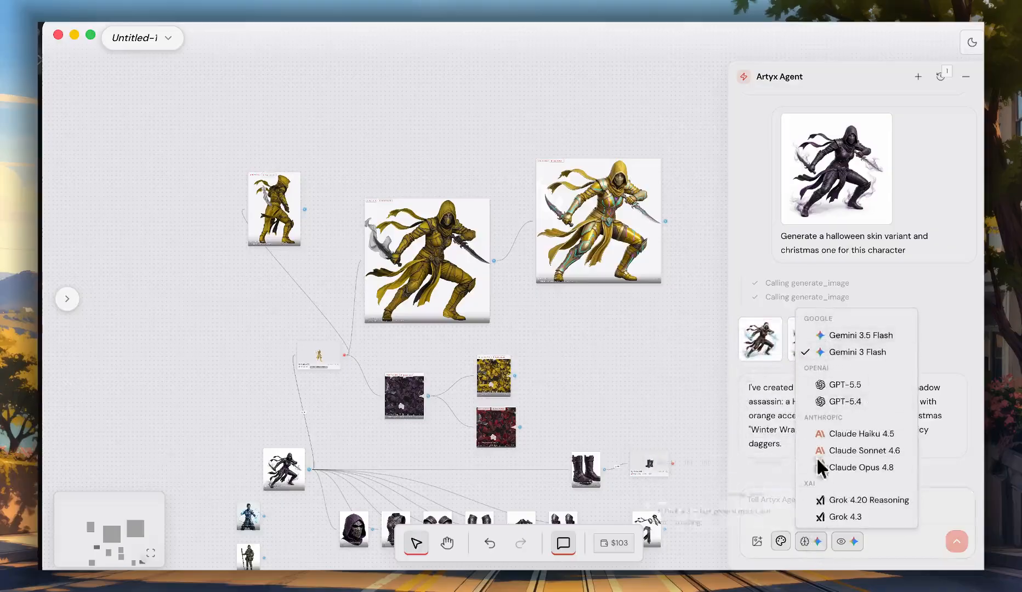
{"action": "left_click", "coordinate": [809, 542]}
Step: Review the agent's image model choices, recheck its text model list, and dismiss both lists
{"action": "left_click", "coordinate": [845, 541]}
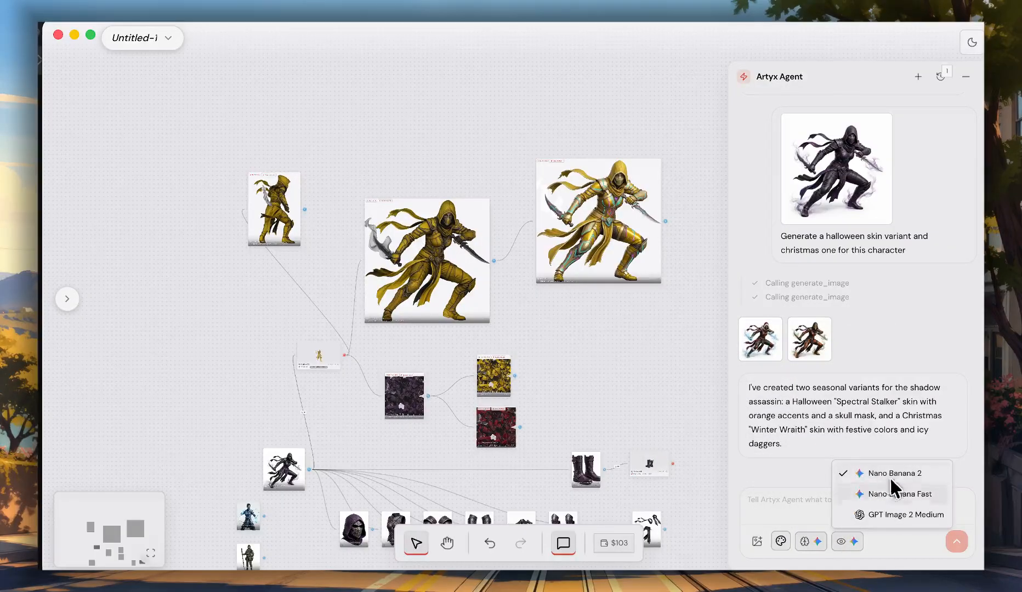
{"action": "left_click", "coordinate": [843, 540]}
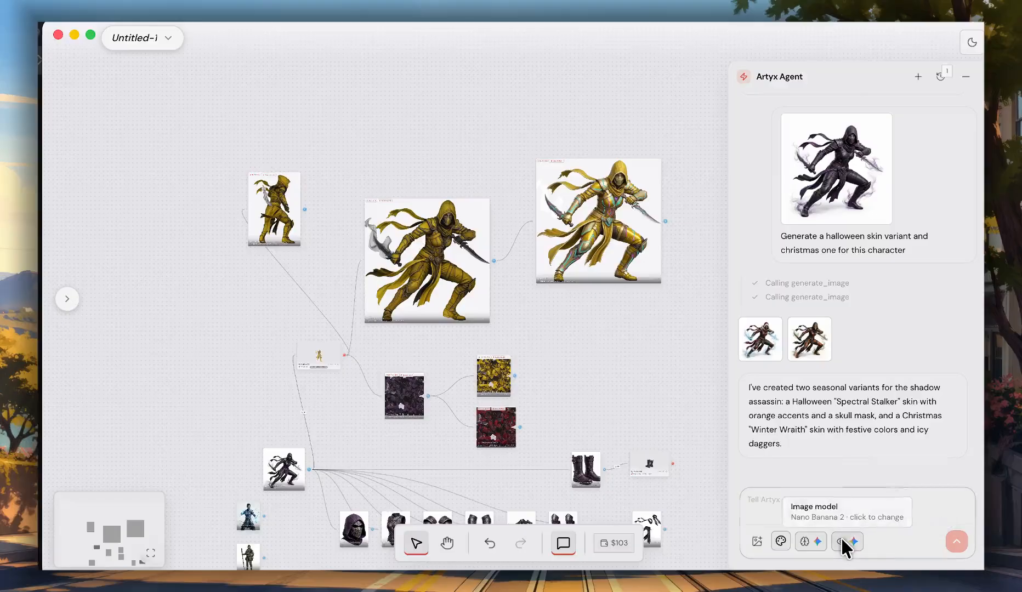
{"action": "left_click", "coordinate": [816, 543]}
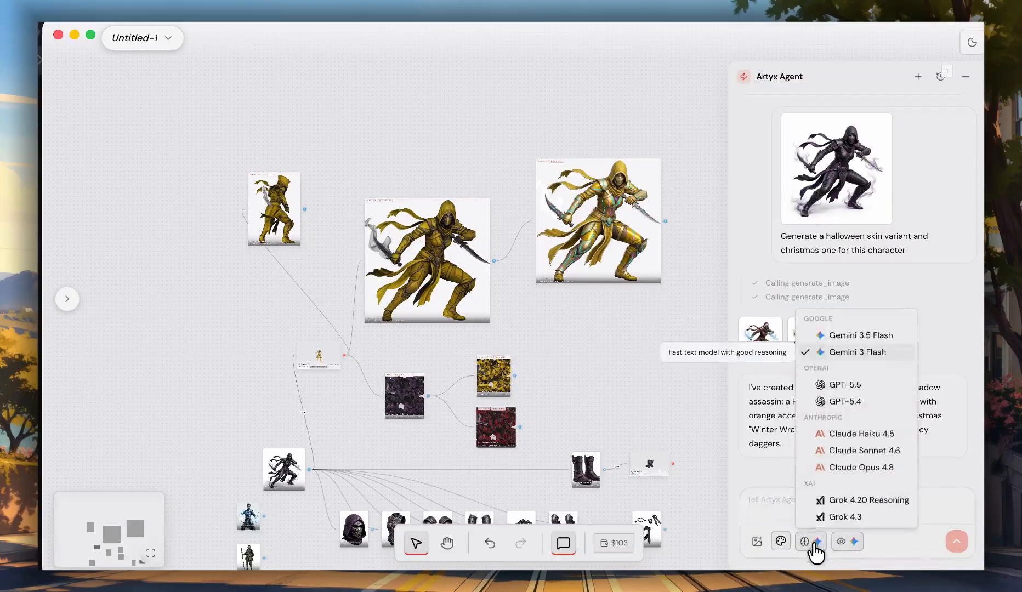
{"action": "left_click", "coordinate": [815, 542]}
{"action": "left_click", "coordinate": [816, 543]}
{"action": "left_click", "coordinate": [816, 542]}
{"action": "left_click", "coordinate": [776, 395]}
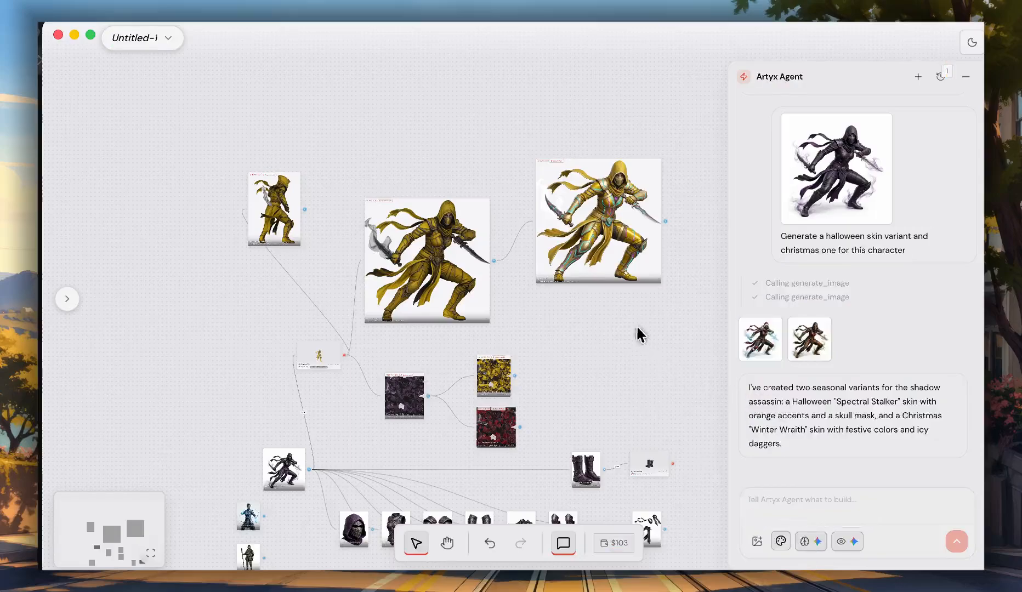
Step: Bring up the sci-fi variant's follow-up prompt and set the agent's image model to GPT Image 2 Medium
{"action": "left_click_drag", "start_coordinate": [636, 326], "coordinate": [599, 351]}
{"action": "scroll", "coordinate": [599, 351], "scroll_direction": "up", "scroll_amount": 1}
{"action": "scroll", "coordinate": [595, 348], "scroll_direction": "up", "scroll_amount": 4}
{"action": "scroll", "coordinate": [578, 337], "scroll_direction": "down", "scroll_amount": 2}
{"action": "left_click_drag", "start_coordinate": [620, 314], "coordinate": [525, 376]}
{"action": "left_click", "coordinate": [548, 273]}
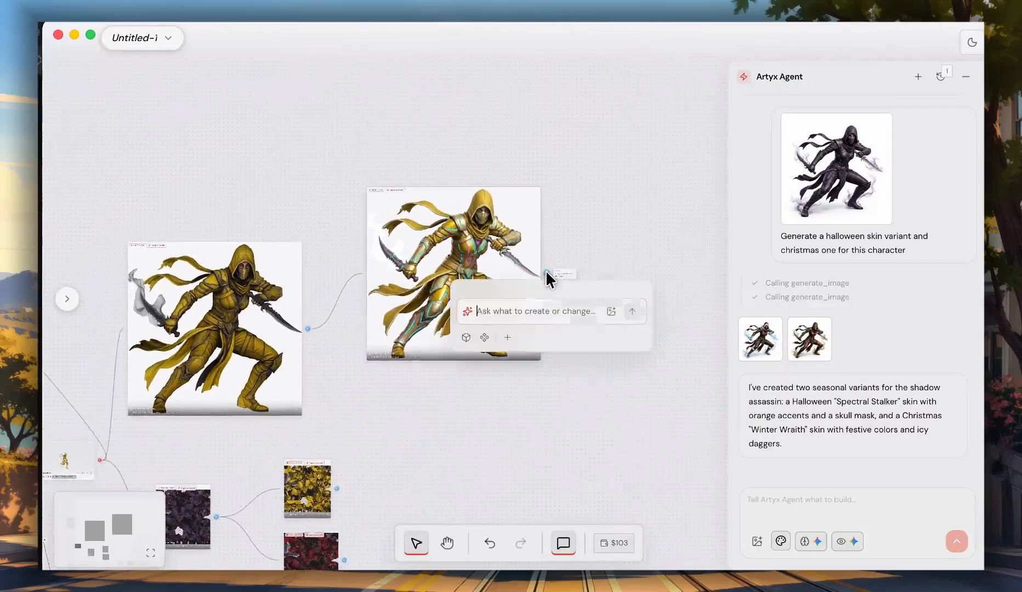
{"action": "left_click", "coordinate": [844, 542]}
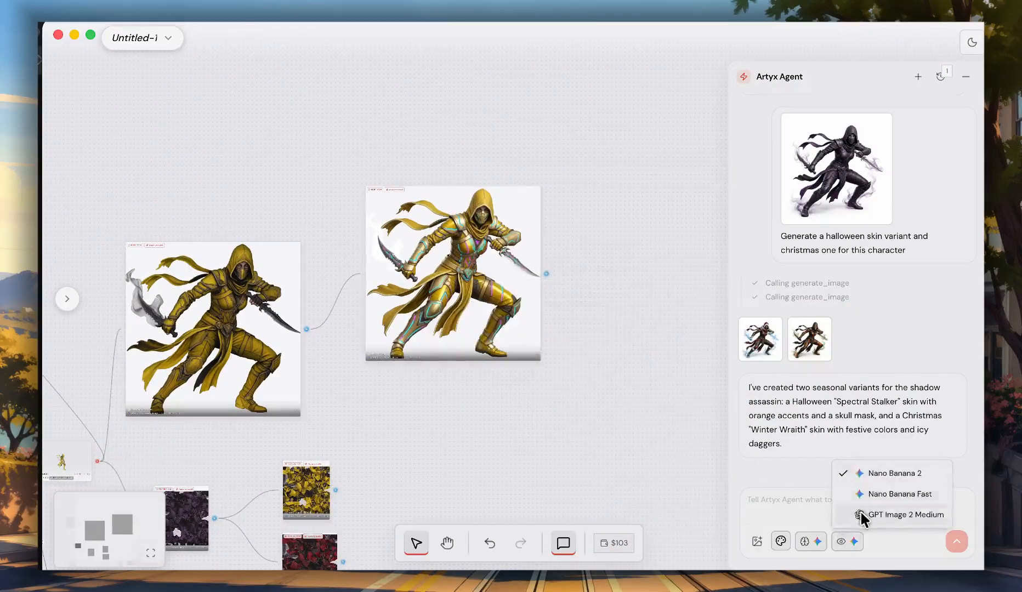
{"action": "left_click", "coordinate": [857, 515]}
Step: Inspect the sci-fi variant up close, reopen its follow-up prompt, and dismiss it without submitting a request
{"action": "scroll", "coordinate": [572, 285], "scroll_direction": "up", "scroll_amount": 5}
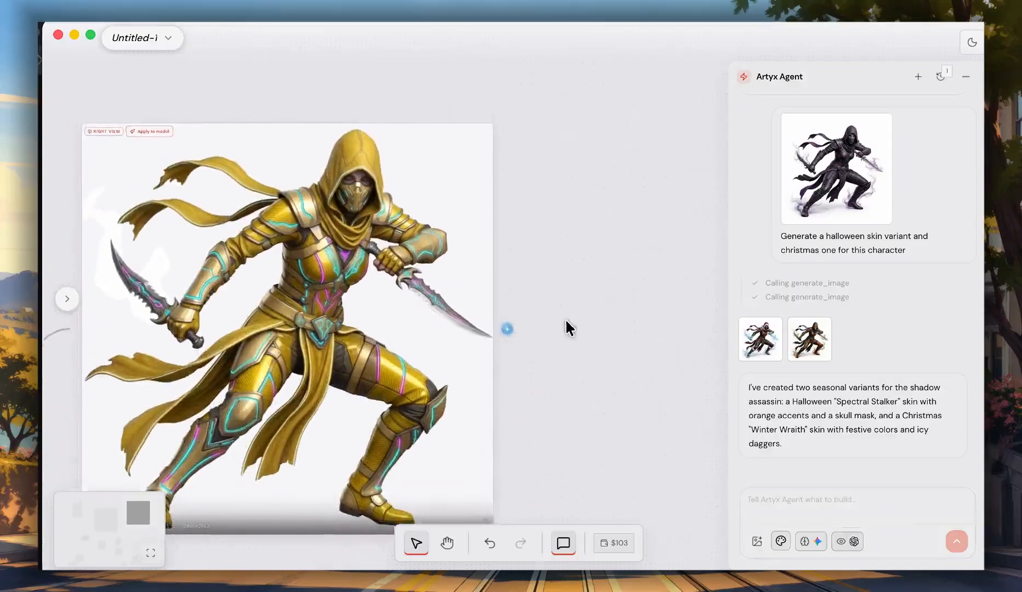
{"action": "scroll", "coordinate": [577, 334], "scroll_direction": "down", "scroll_amount": 3}
{"action": "scroll", "coordinate": [541, 335], "scroll_direction": "right", "scroll_amount": 3}
{"action": "left_click", "coordinate": [482, 337]}
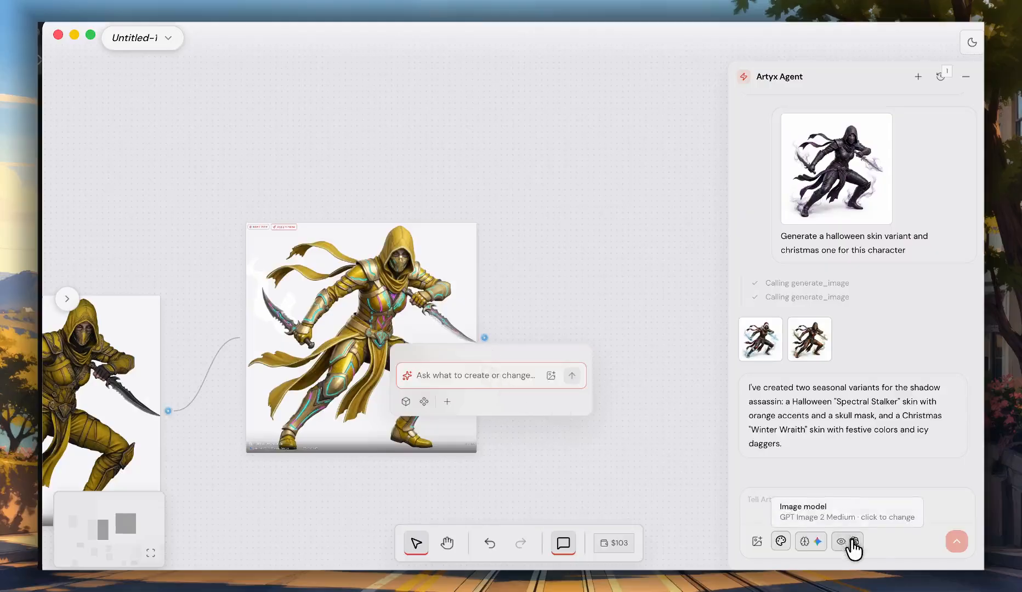
{"action": "left_click", "coordinate": [631, 426]}
Step: Compare the agent's text models again and close the model list
{"action": "scroll", "coordinate": [623, 426], "scroll_direction": "down", "scroll_amount": 5}
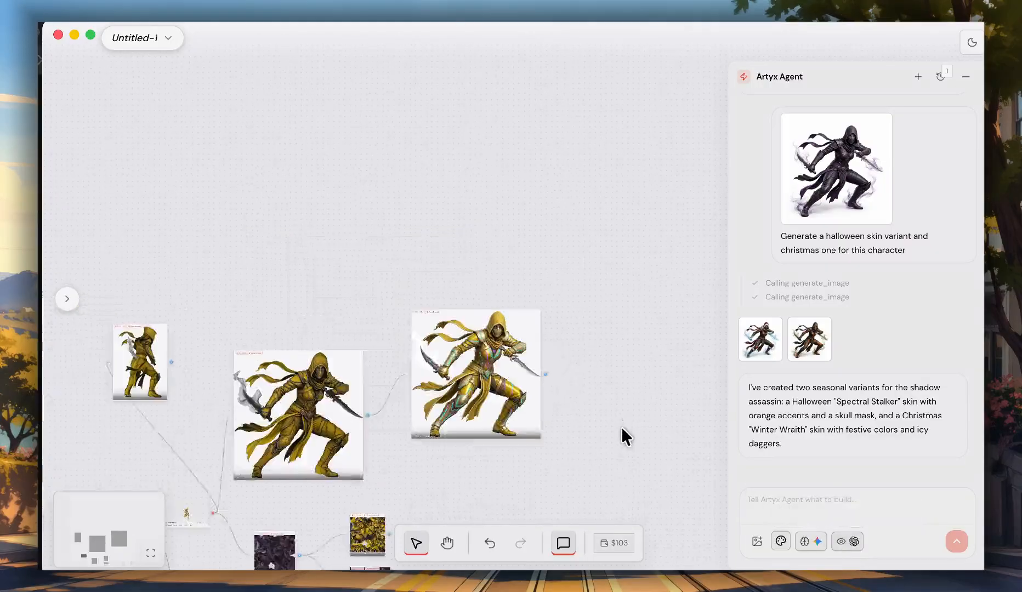
{"action": "scroll", "coordinate": [622, 427], "scroll_direction": "down", "scroll_amount": 3}
{"action": "left_click", "coordinate": [813, 545]}
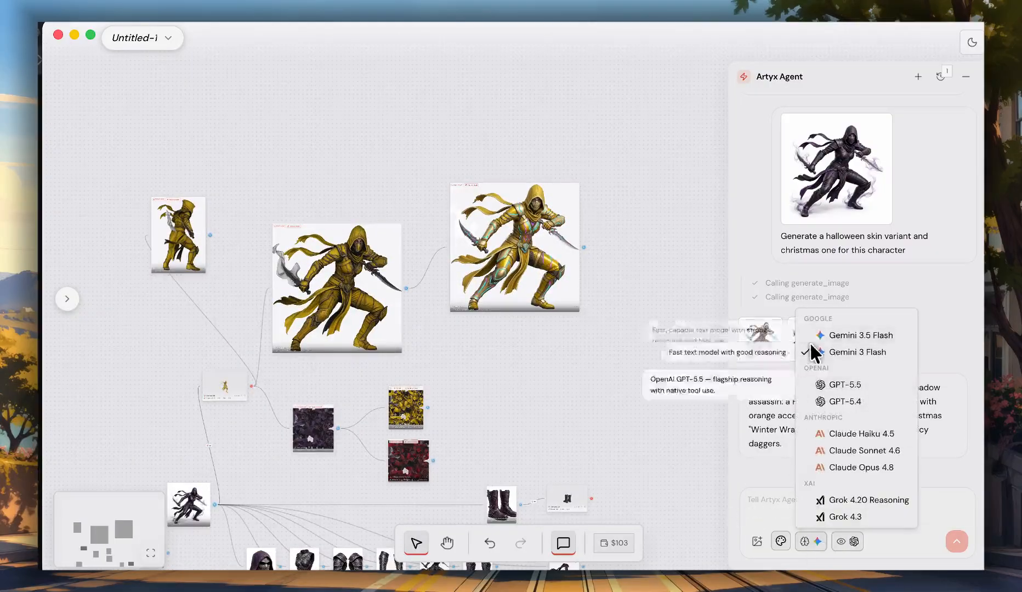
{"action": "left_click", "coordinate": [814, 545]}
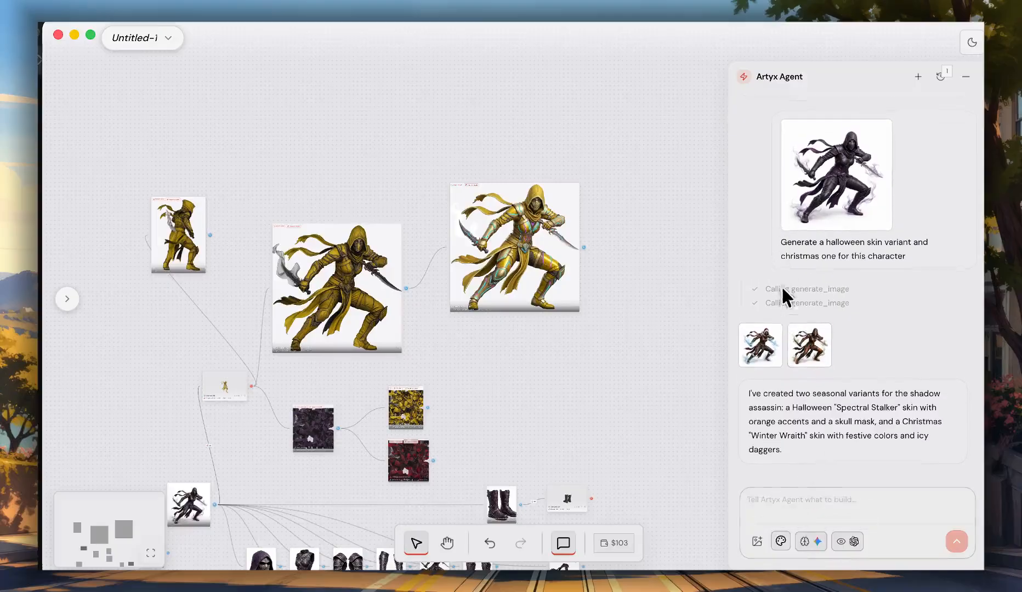
Step: Look back through the agent conversation to the three-fighter reply and briefly check the text model list
{"action": "scroll", "coordinate": [773, 280], "scroll_direction": "up", "scroll_amount": 1}
{"action": "scroll", "coordinate": [773, 263], "scroll_direction": "up", "scroll_amount": 5}
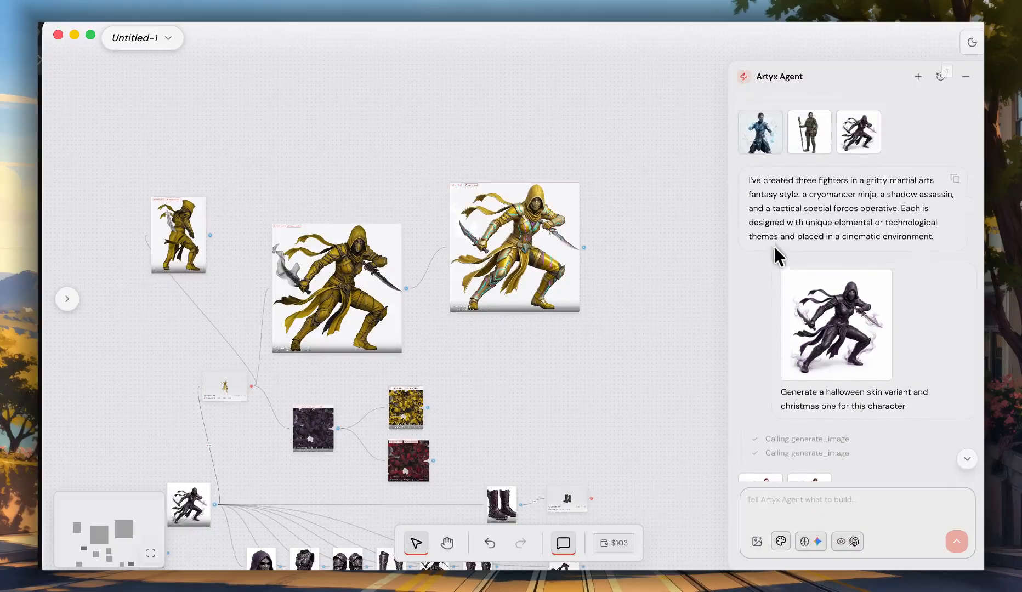
{"action": "scroll", "coordinate": [823, 225], "scroll_direction": "down", "scroll_amount": 6}
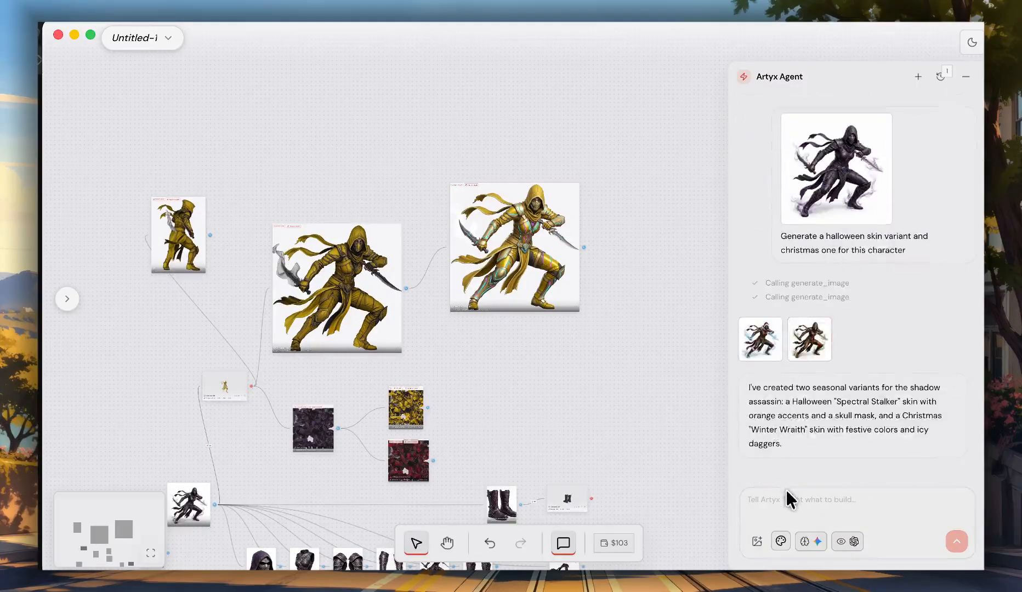
{"action": "left_click", "coordinate": [817, 542]}
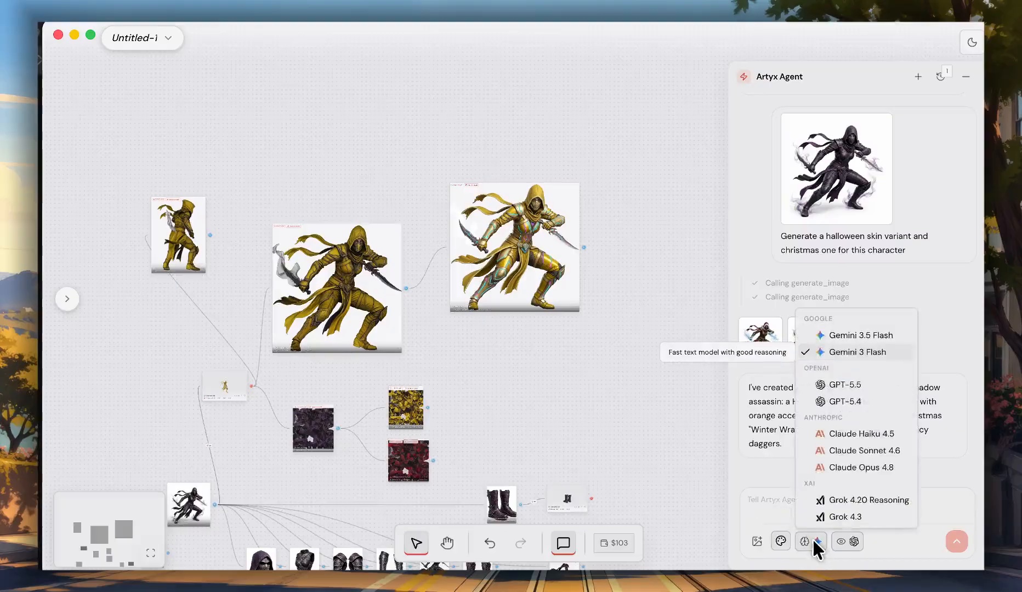
{"action": "left_click", "coordinate": [809, 540]}
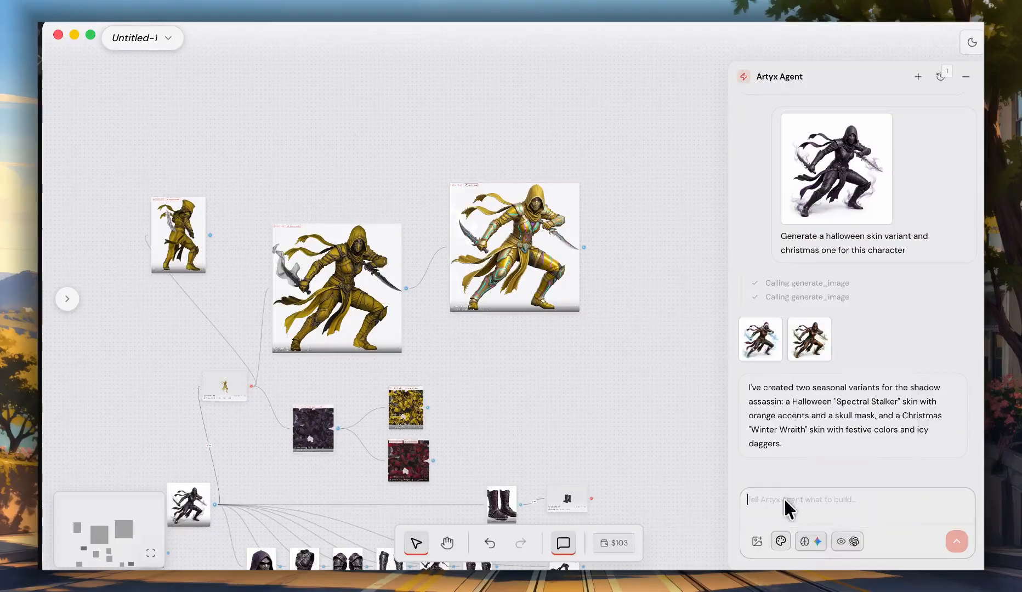
Step: Start a new agent conversation, check it in the conversation history, and ready the prompt field
{"action": "scroll", "coordinate": [684, 406], "scroll_direction": "down", "scroll_amount": 5}
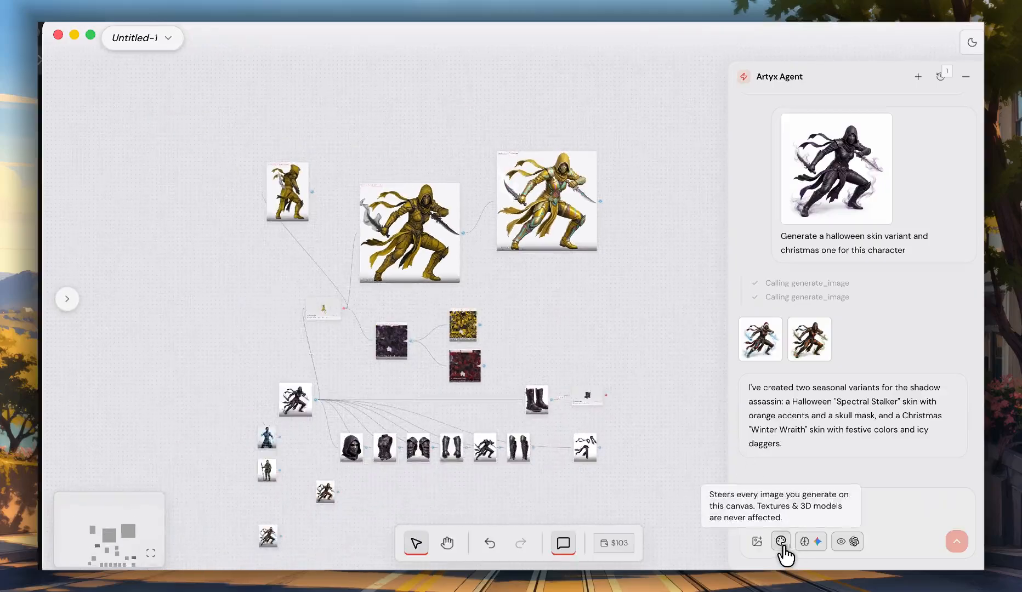
{"action": "left_click", "coordinate": [918, 76]}
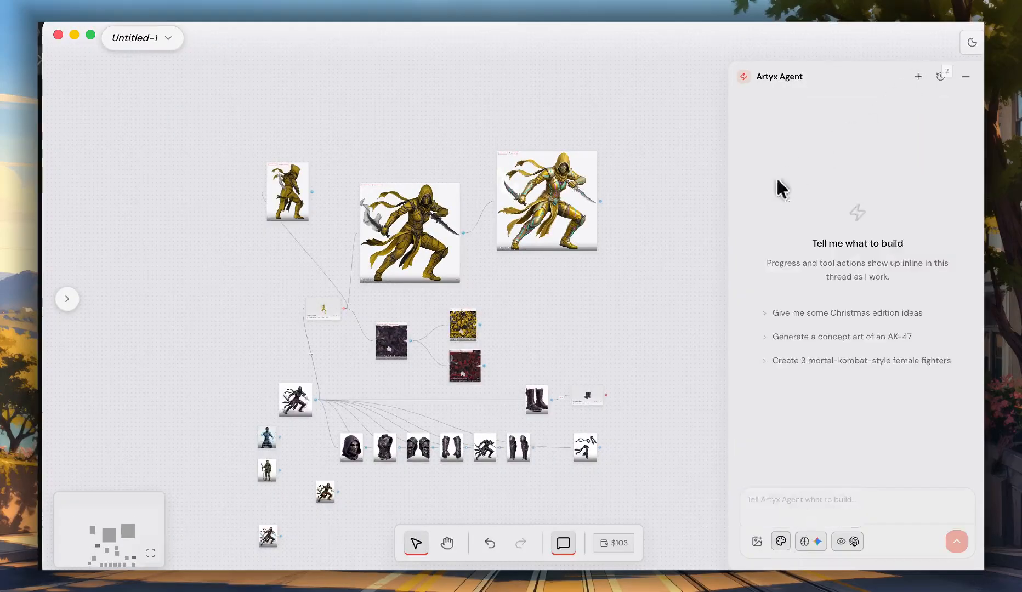
{"action": "left_click", "coordinate": [940, 76]}
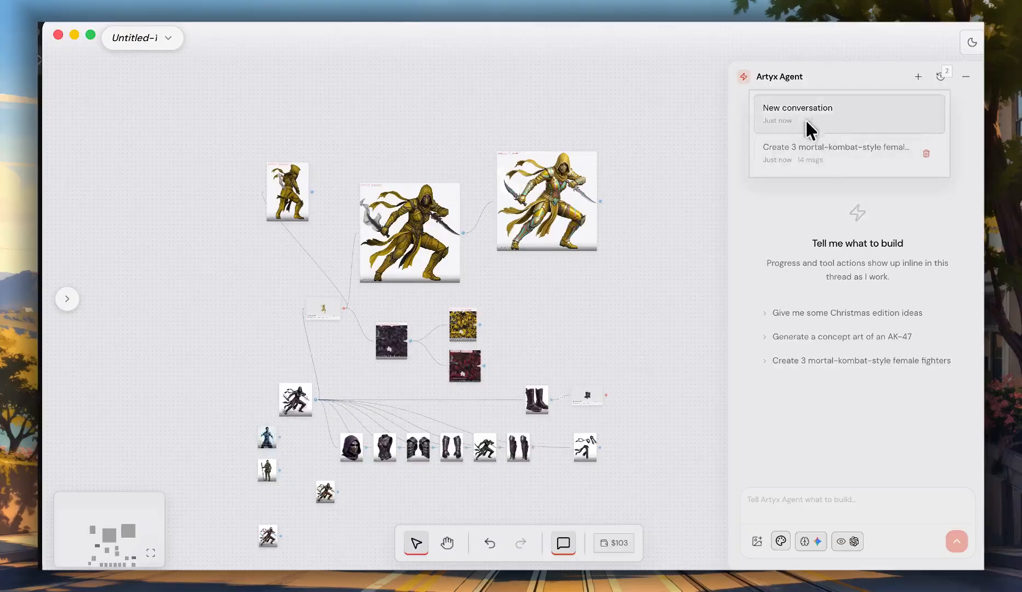
{"action": "left_click", "coordinate": [940, 81]}
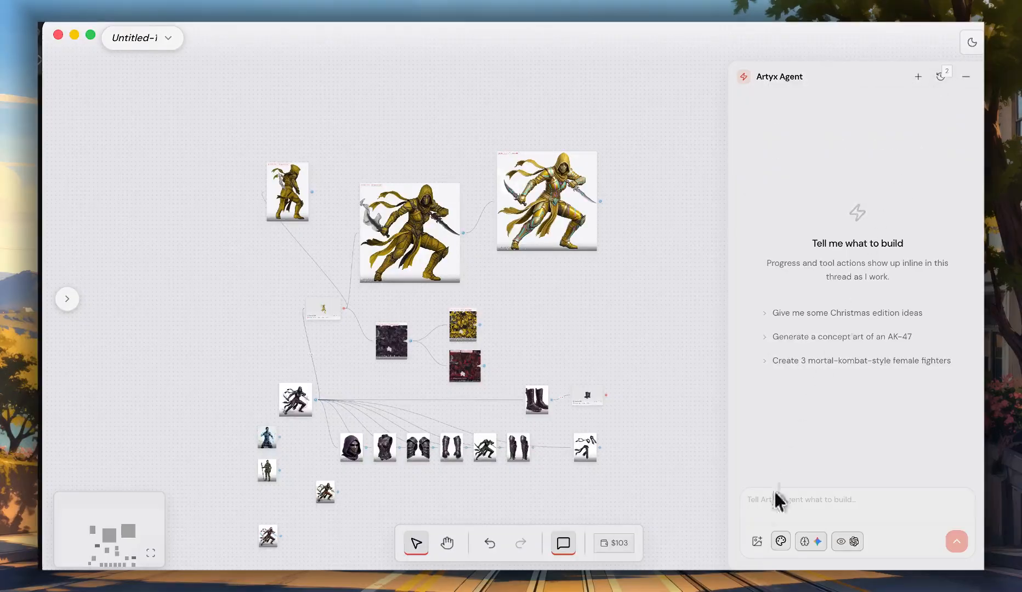
{"action": "left_click", "coordinate": [792, 507]}
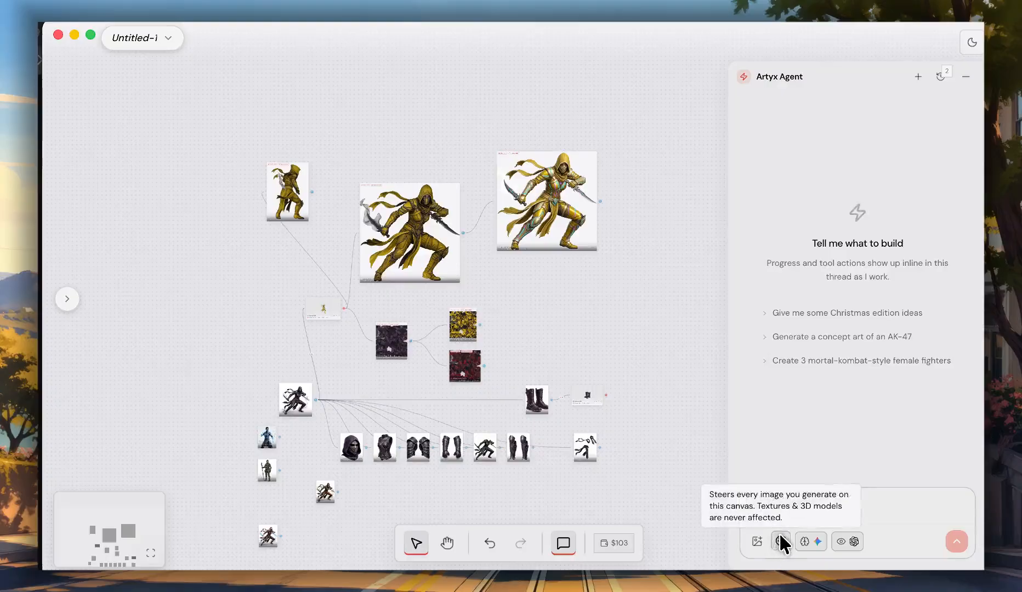
Step: Examine the canvas as a whole and up close, covering the extracted views, sci-fi variant, texture maps and character parts
{"action": "scroll", "coordinate": [598, 222], "scroll_direction": "right", "scroll_amount": 3}
{"action": "scroll", "coordinate": [577, 229], "scroll_direction": "right", "scroll_amount": 5}
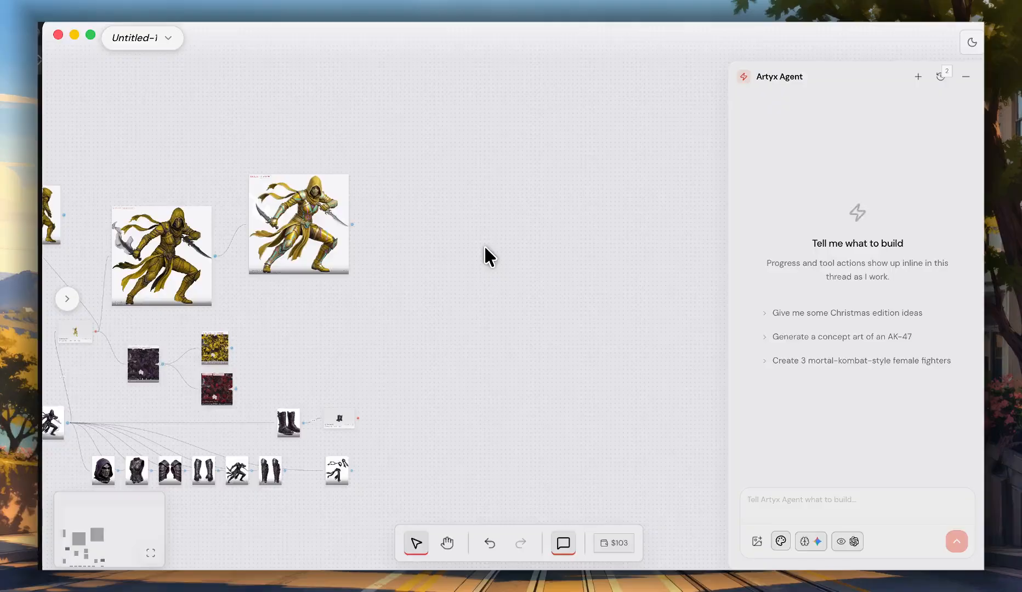
{"action": "left_click_drag", "start_coordinate": [483, 245], "coordinate": [556, 247]}
{"action": "scroll", "coordinate": [557, 247], "scroll_direction": "down", "scroll_amount": 4}
{"action": "scroll", "coordinate": [557, 248], "scroll_direction": "up", "scroll_amount": 2}
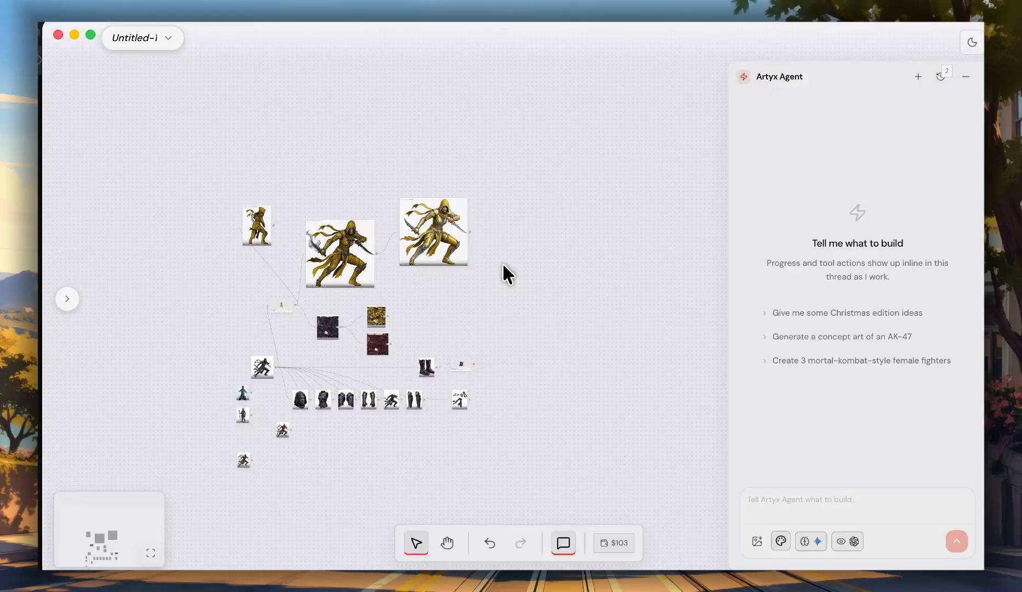
{"action": "scroll", "coordinate": [365, 244], "scroll_direction": "up", "scroll_amount": 10}
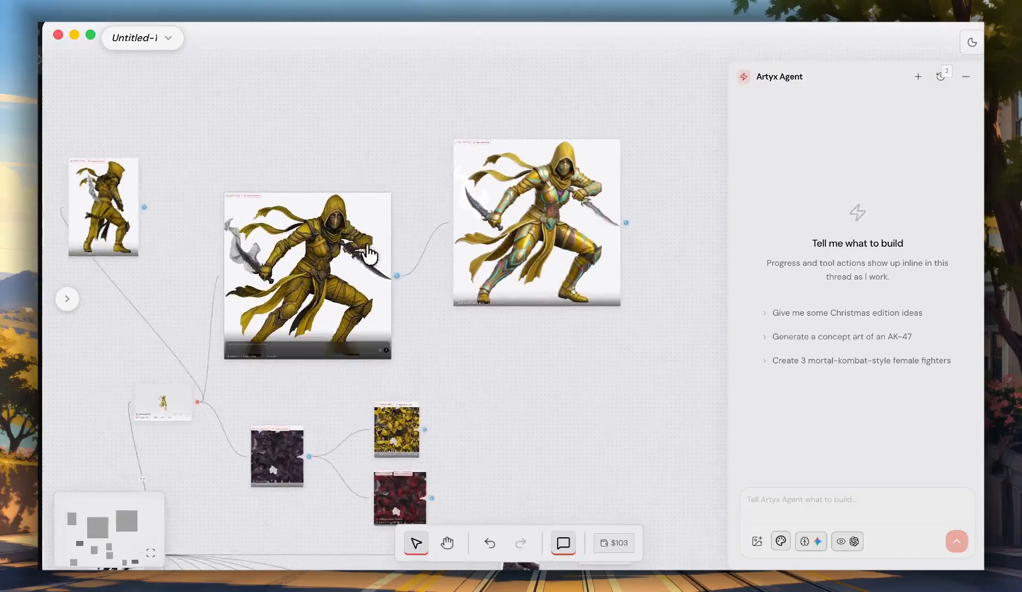
{"action": "scroll", "coordinate": [258, 244], "scroll_direction": "up", "scroll_amount": 3}
{"action": "scroll", "coordinate": [252, 230], "scroll_direction": "down", "scroll_amount": 5}
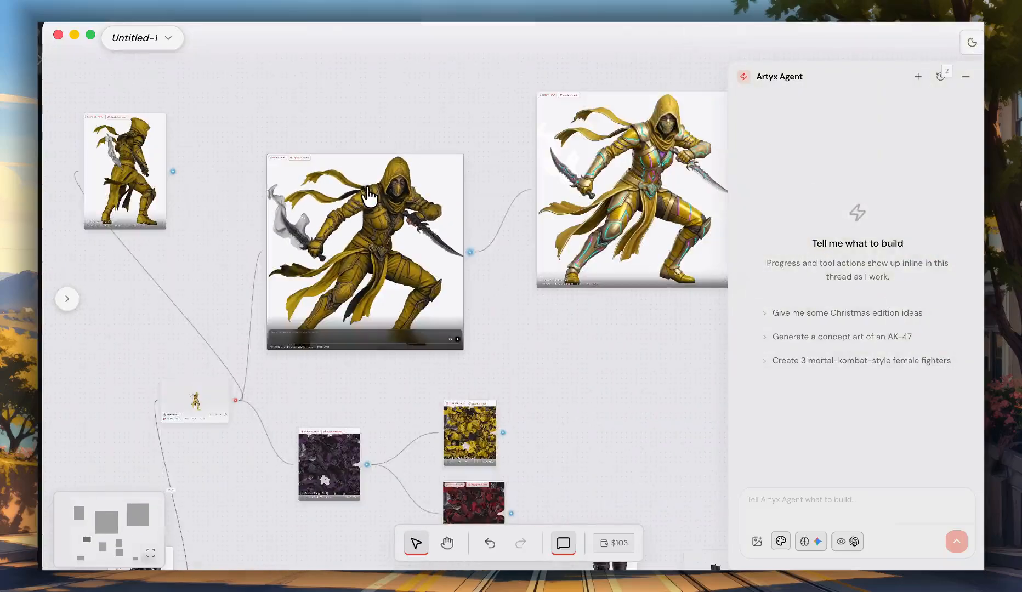
{"action": "scroll", "coordinate": [373, 274], "scroll_direction": "up", "scroll_amount": 3}
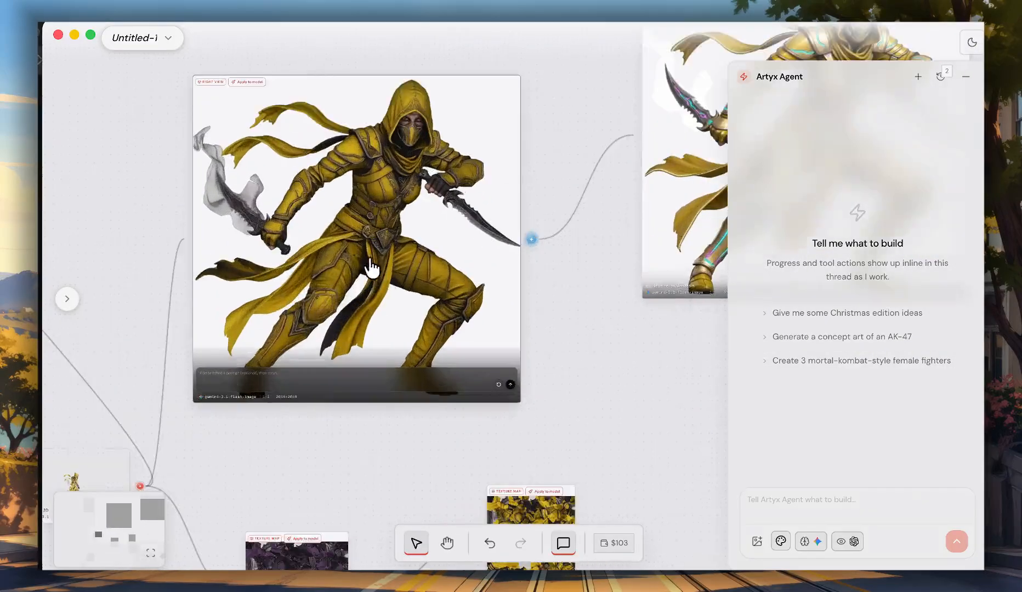
{"action": "scroll", "coordinate": [373, 272], "scroll_direction": "up", "scroll_amount": 1}
{"action": "scroll", "coordinate": [318, 219], "scroll_direction": "down", "scroll_amount": 6}
{"action": "scroll", "coordinate": [507, 356], "scroll_direction": "up", "scroll_amount": 3}
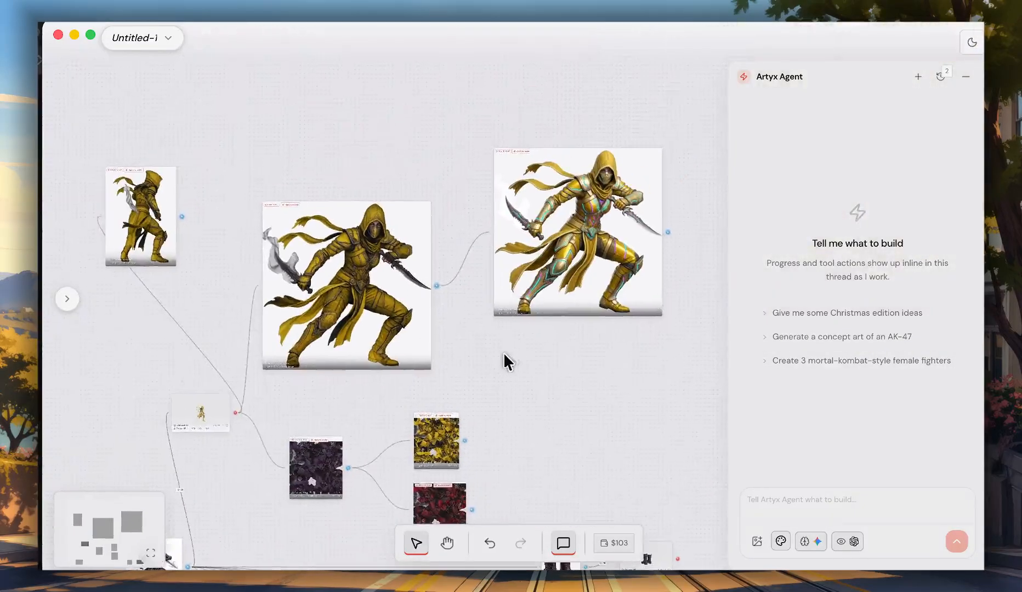
Step: Create a new empty workspace
{"action": "scroll", "coordinate": [494, 334], "scroll_direction": "down", "scroll_amount": 5}
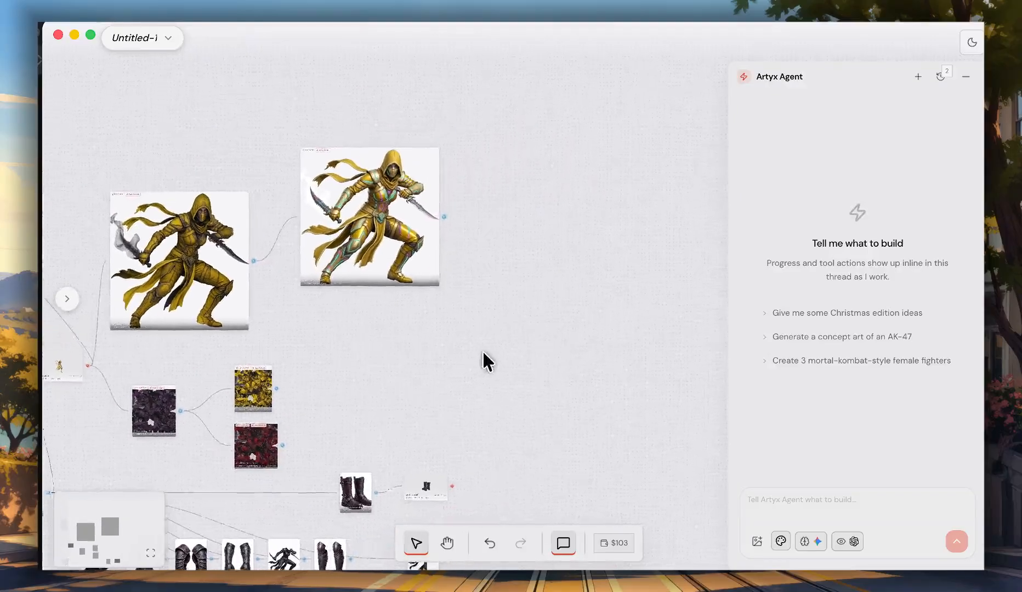
{"action": "left_click", "coordinate": [159, 43]}
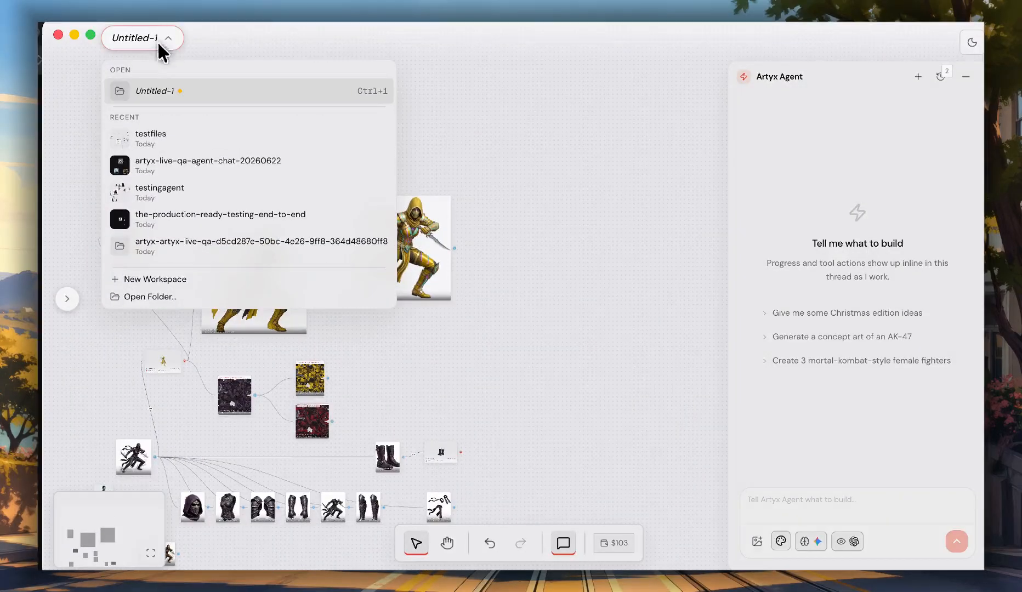
{"action": "left_click", "coordinate": [148, 281]}
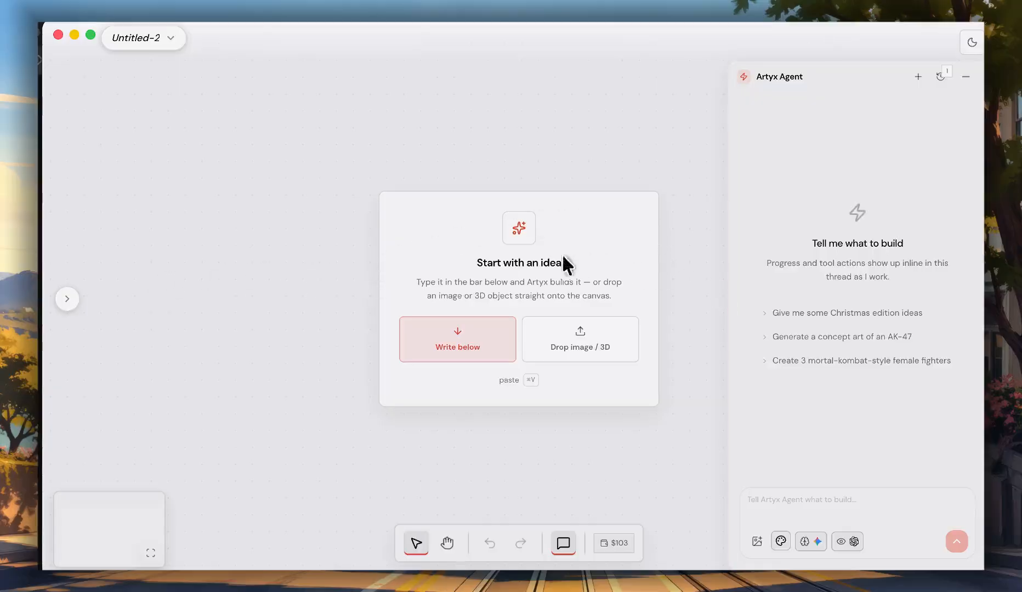
Step: Ask the agent to "Create male character with a black hoodie" using the Nano Banana 2 image model
{"action": "left_click", "coordinate": [792, 513]}
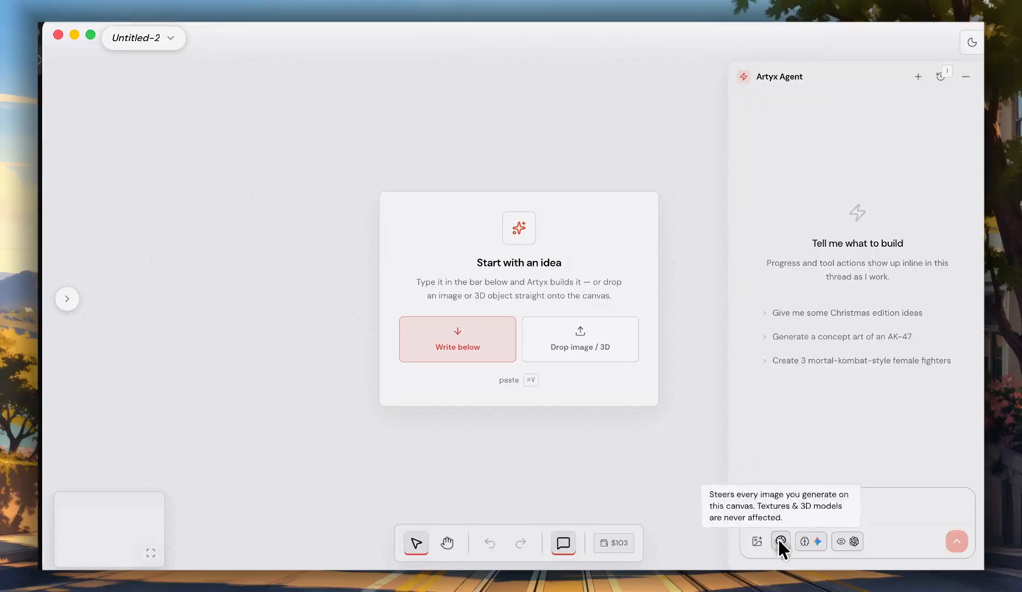
{"action": "type", "text": "Create male character with a black hoodie"}
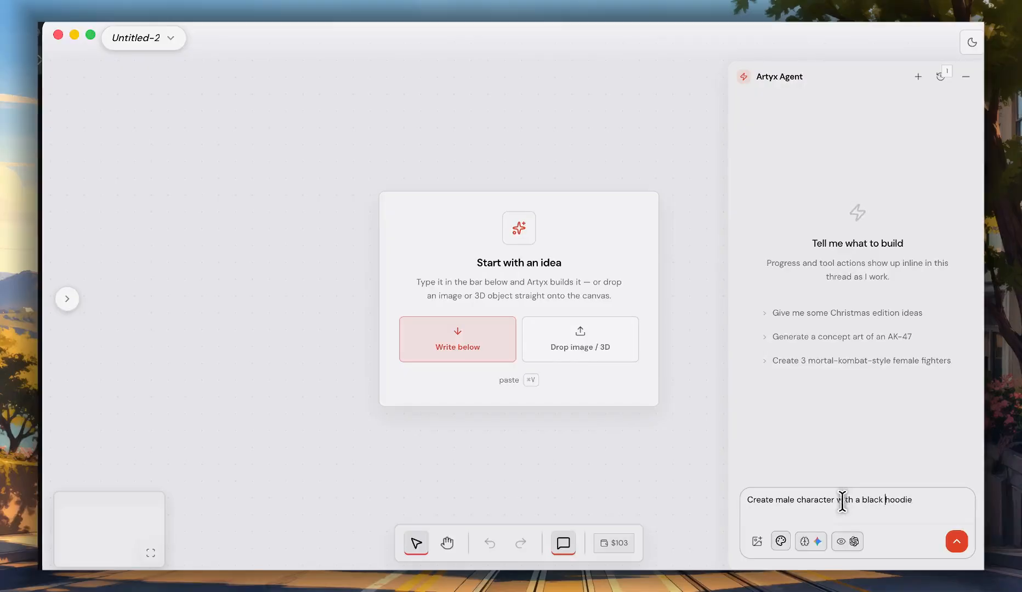
{"action": "left_click", "coordinate": [850, 540]}
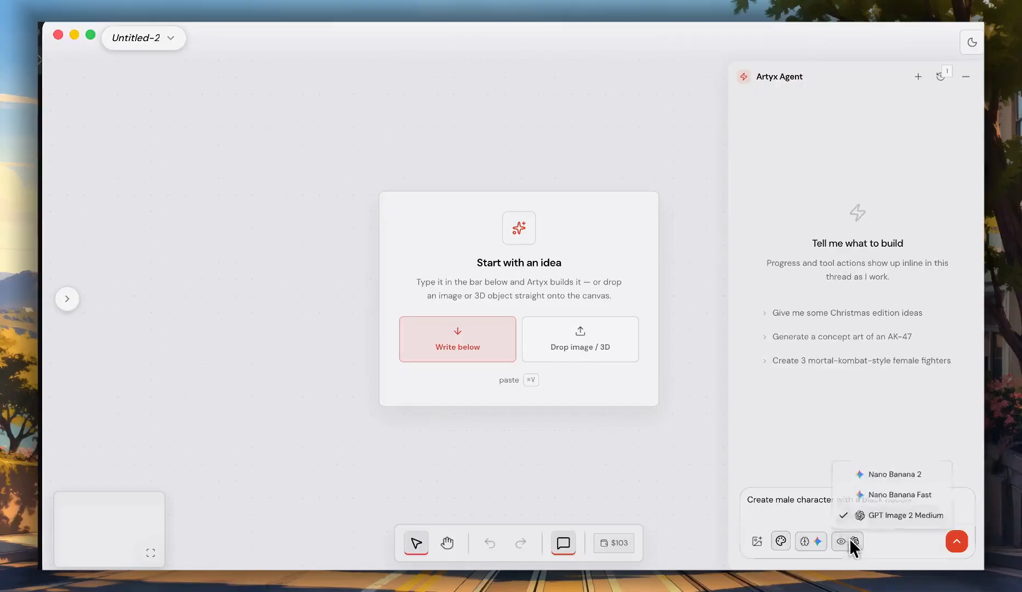
{"action": "left_click", "coordinate": [873, 515]}
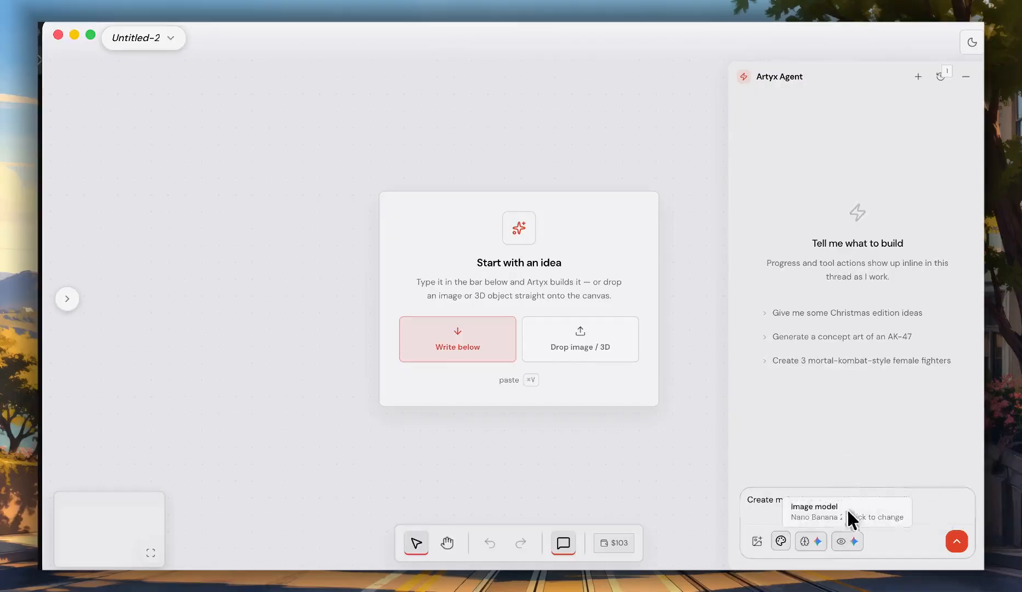
{"action": "left_click", "coordinate": [813, 543]}
{"action": "left_click", "coordinate": [813, 543]}
{"action": "left_click", "coordinate": [957, 543]}
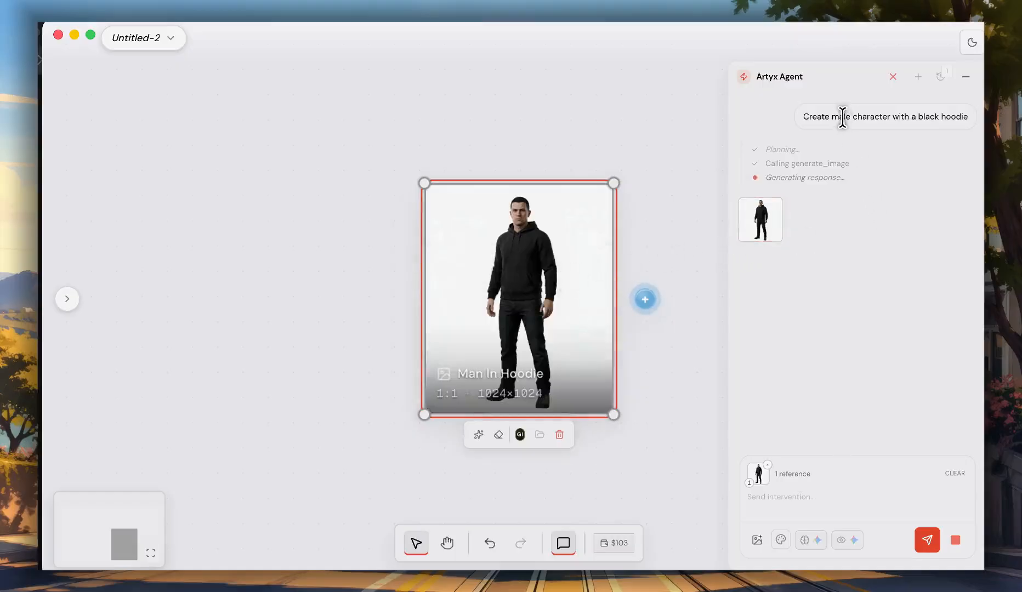
Step: Open the generated hoodie man image in full view, examine it at several zoom levels and close it
{"action": "left_click", "coordinate": [745, 219]}
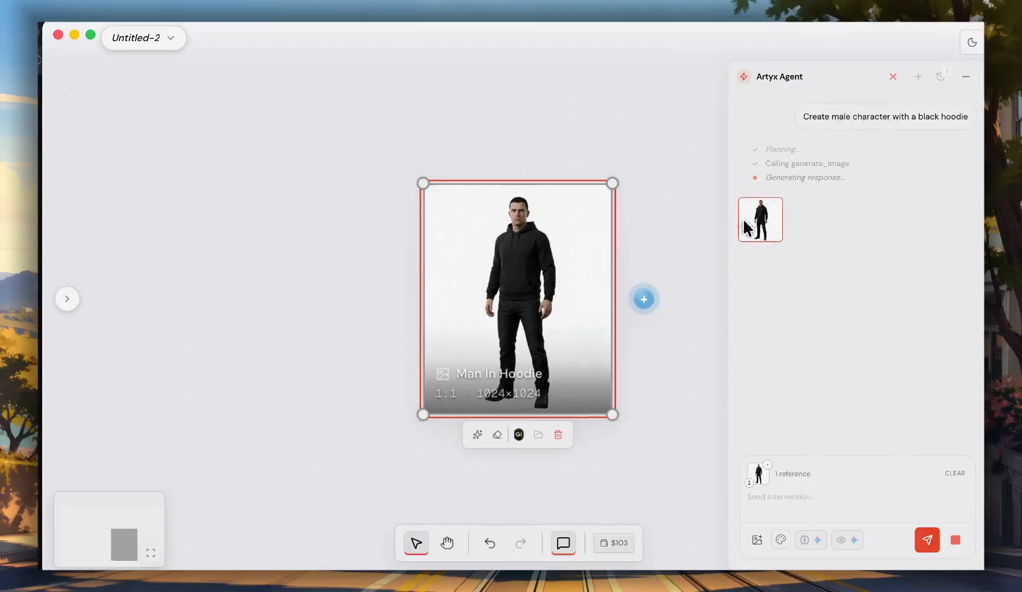
{"action": "double_click", "coordinate": [421, 276]}
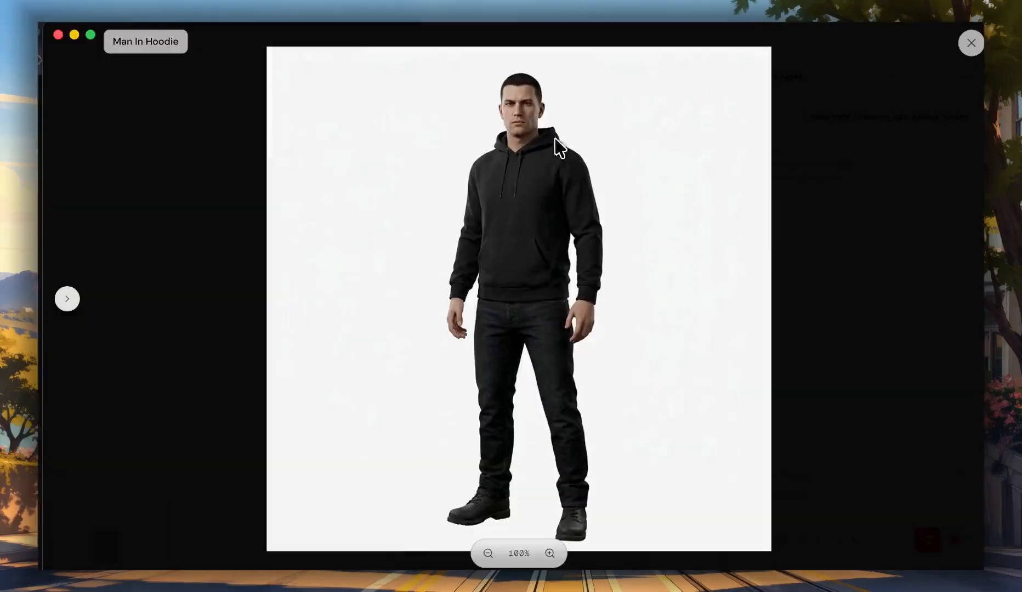
{"action": "scroll", "coordinate": [518, 250], "scroll_direction": "up", "scroll_amount": 2}
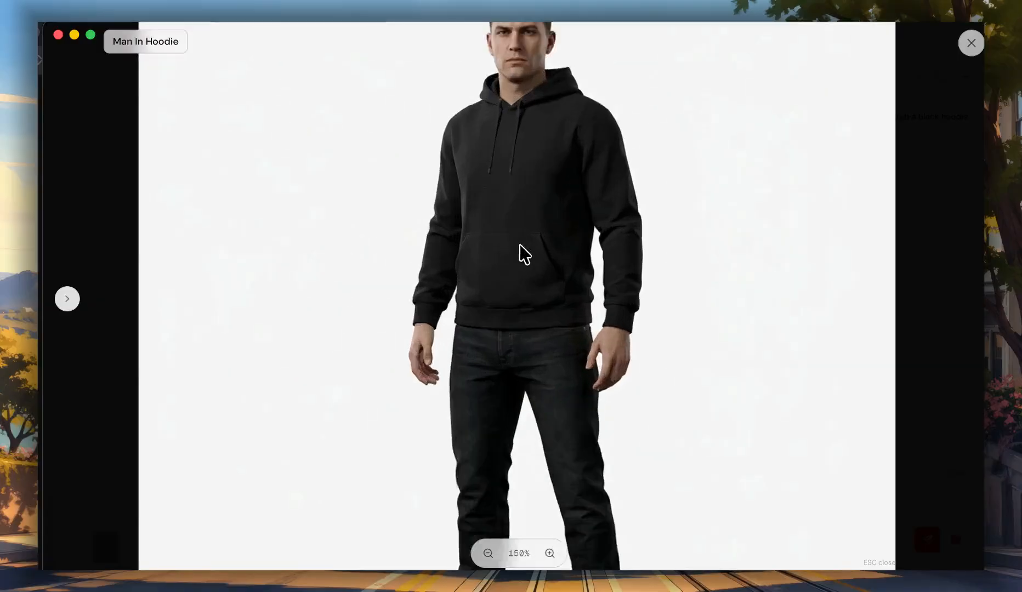
{"action": "scroll", "coordinate": [527, 268], "scroll_direction": "down", "scroll_amount": 4}
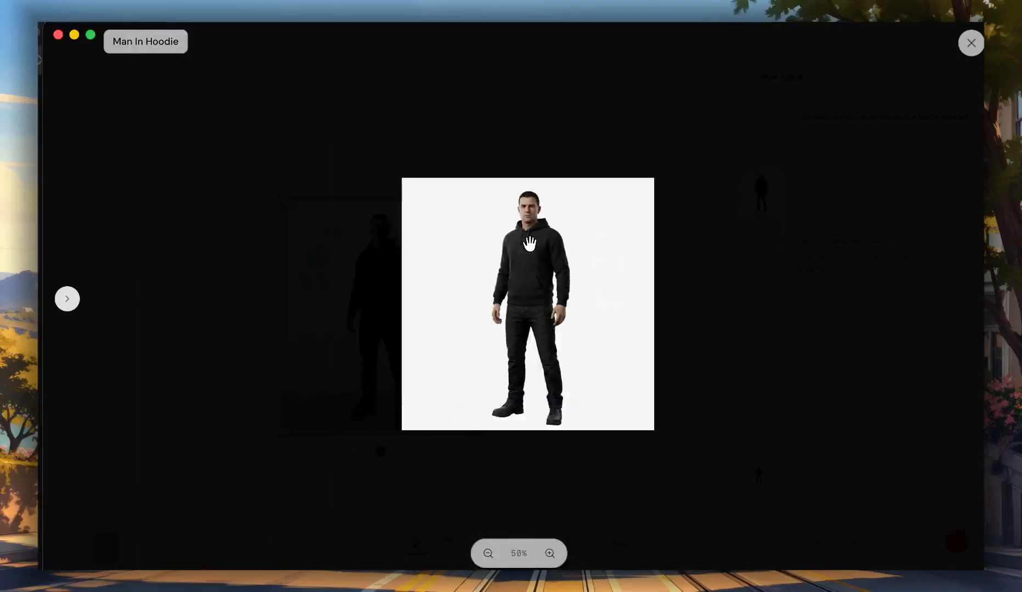
{"action": "scroll", "coordinate": [531, 240], "scroll_direction": "up", "scroll_amount": 3}
{"action": "scroll", "coordinate": [566, 228], "scroll_direction": "down", "scroll_amount": 3}
{"action": "scroll", "coordinate": [583, 219], "scroll_direction": "up", "scroll_amount": 2}
{"action": "scroll", "coordinate": [550, 206], "scroll_direction": "down", "scroll_amount": 2}
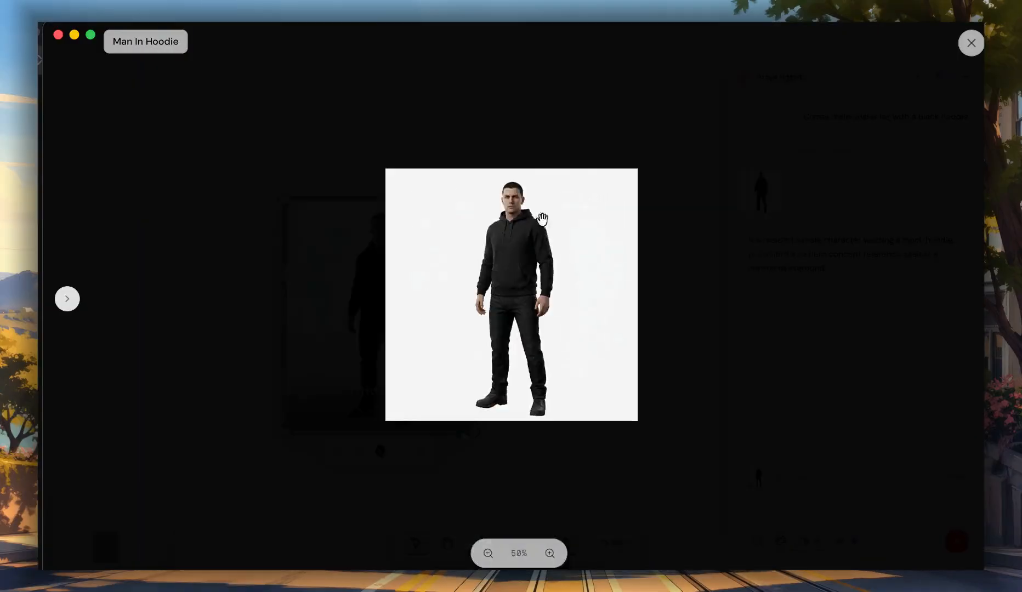
{"action": "scroll", "coordinate": [631, 185], "scroll_direction": "up", "scroll_amount": 3}
{"action": "left_click", "coordinate": [972, 43]}
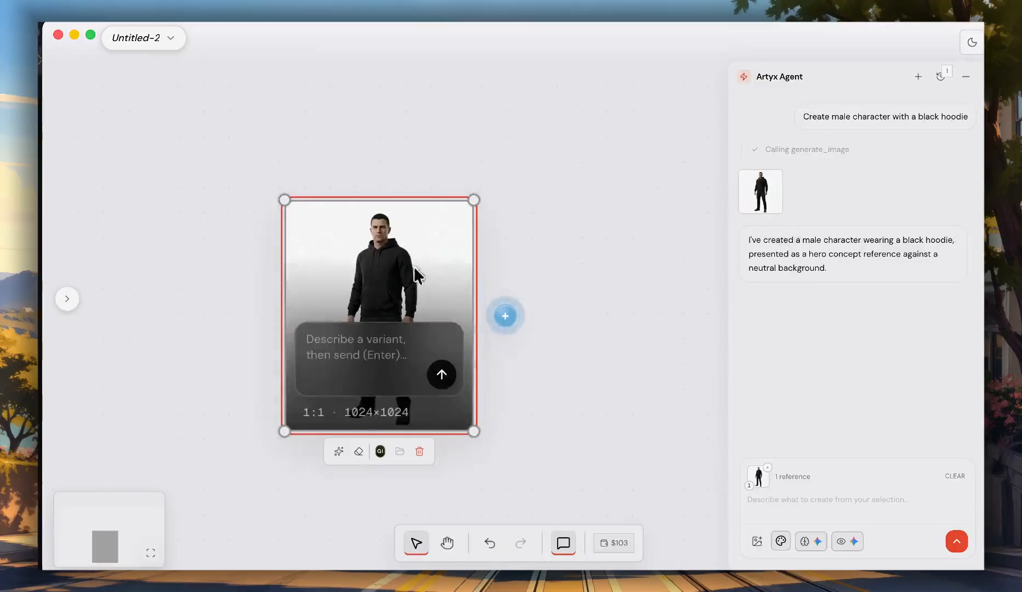
Step: Move the hoodie man image up and to the left on the canvas and deselect it
{"action": "left_click_drag", "start_coordinate": [397, 267], "coordinate": [342, 245]}
{"action": "left_click", "coordinate": [550, 316]}
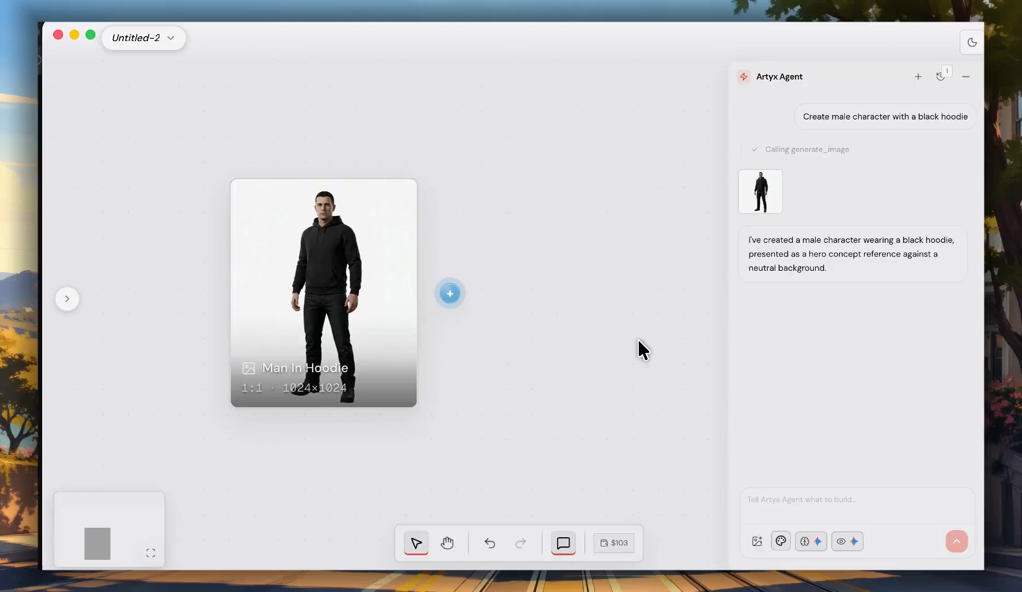
{"action": "scroll", "coordinate": [638, 338], "scroll_direction": "down", "scroll_amount": 3}
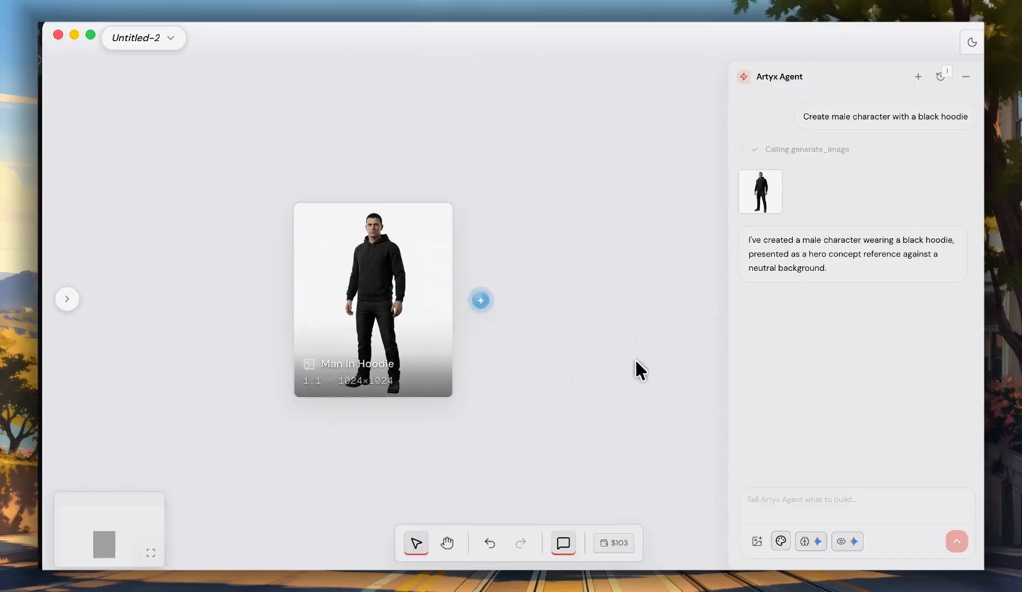
Step: Set the canvas design system's style description to "Voxel art minecraft style"
{"action": "left_click", "coordinate": [780, 542]}
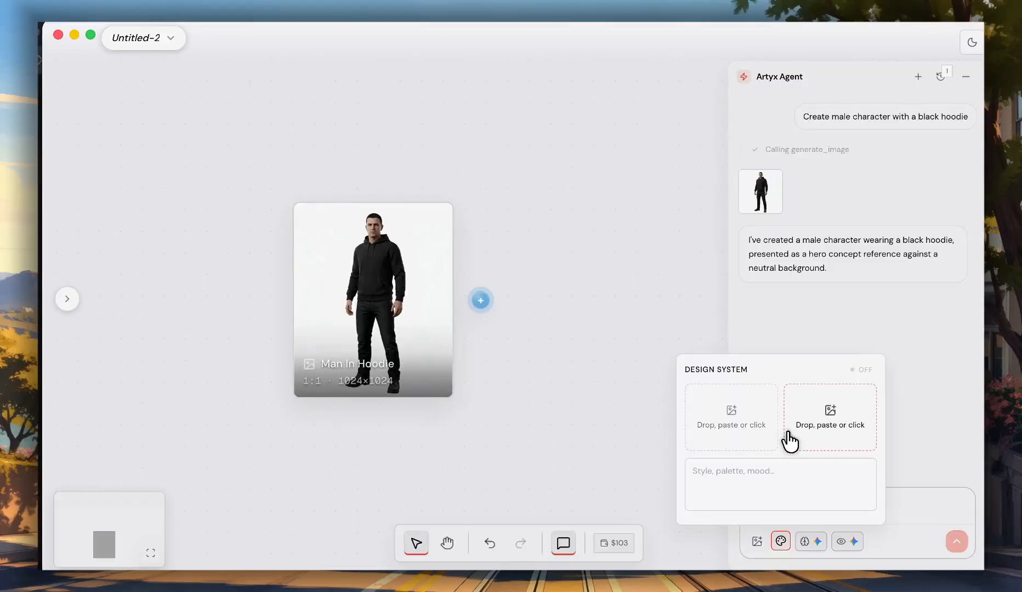
{"action": "left_click", "coordinate": [786, 475]}
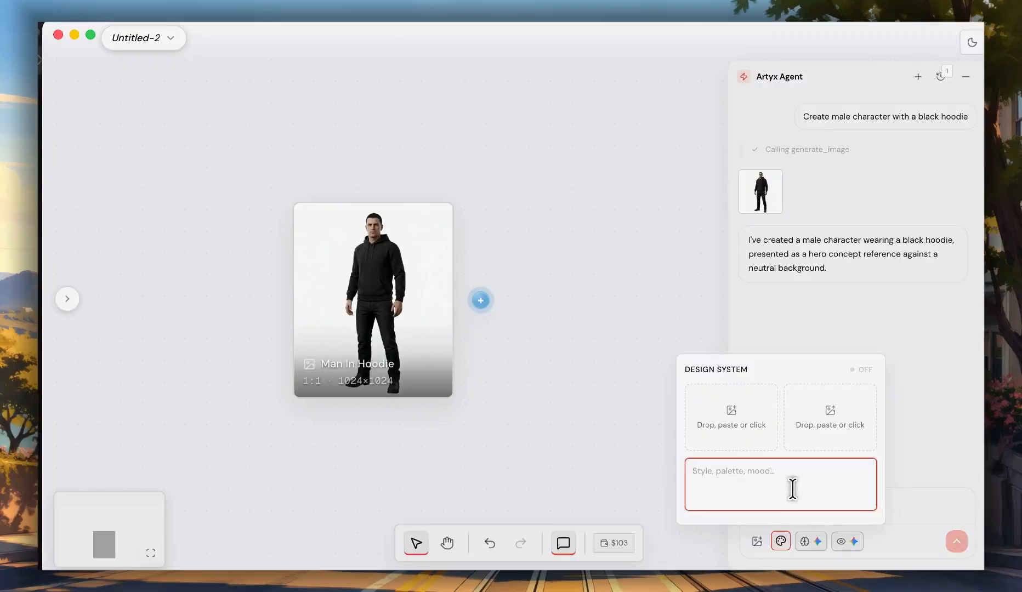
{"action": "type", "text": "Voxel art minecraft style"}
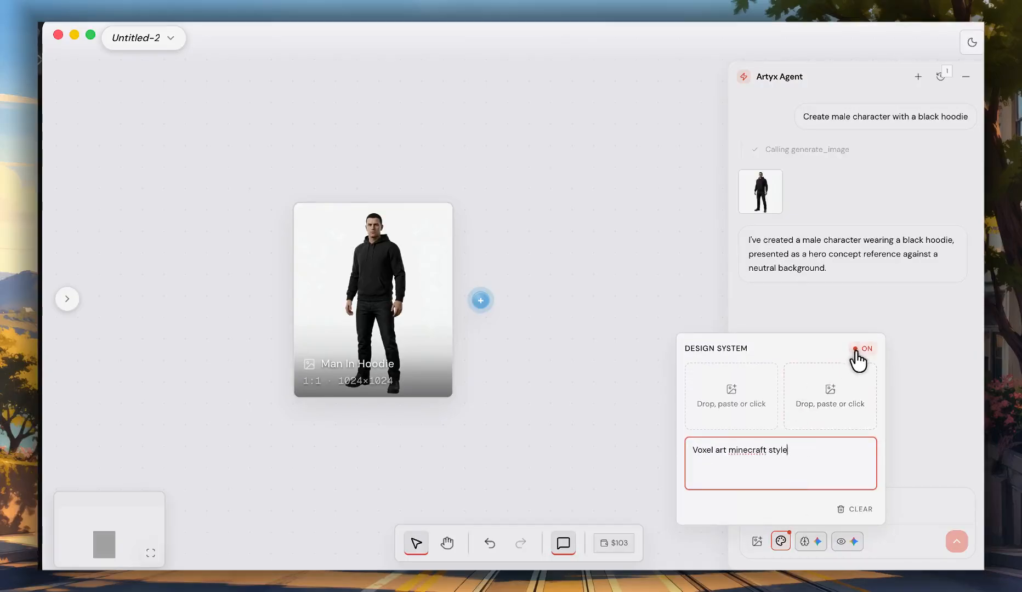
{"action": "left_click", "coordinate": [898, 366]}
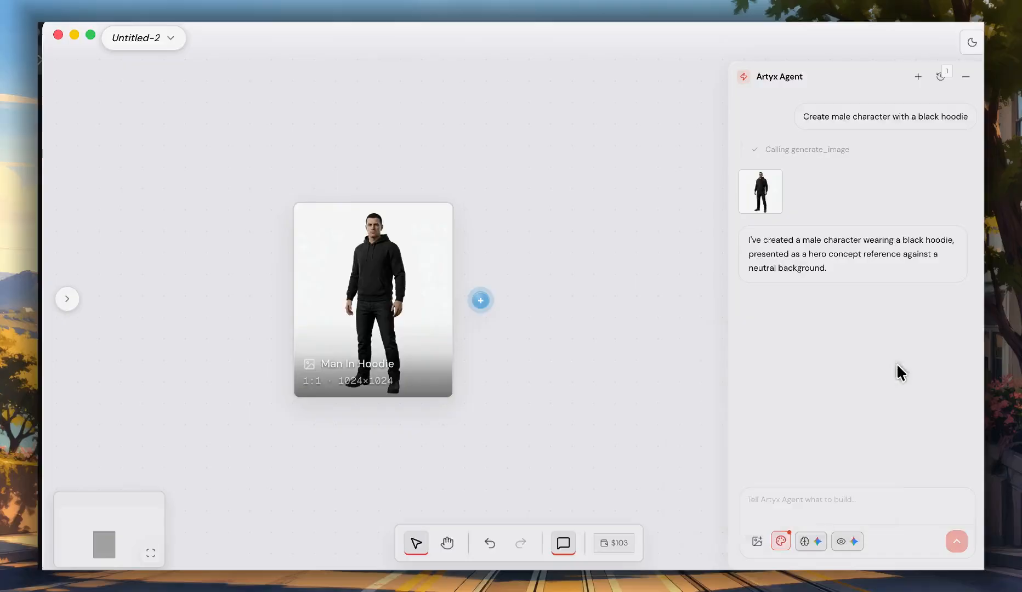
Step: Try switching the voxel design system off and back on, leaving it enabled
{"action": "left_click", "coordinate": [782, 550]}
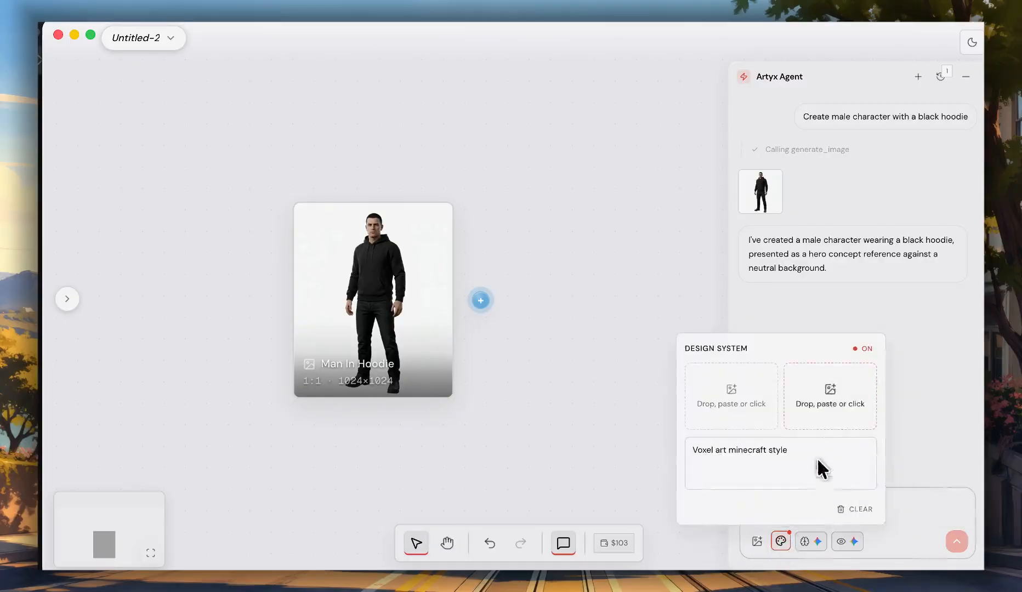
{"action": "left_click", "coordinate": [902, 391]}
{"action": "left_click", "coordinate": [781, 543]}
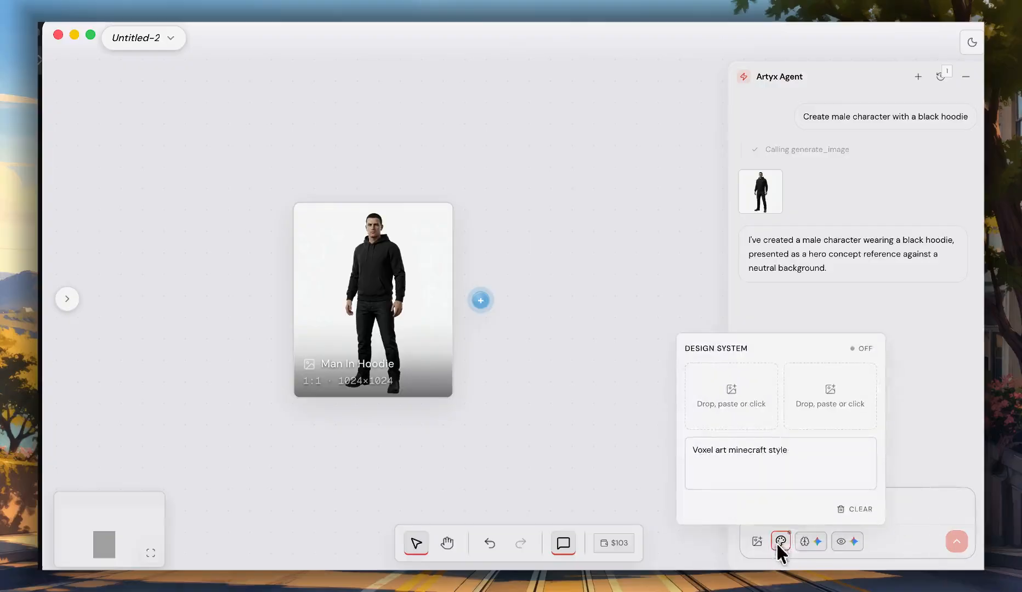
{"action": "left_click", "coordinate": [908, 376]}
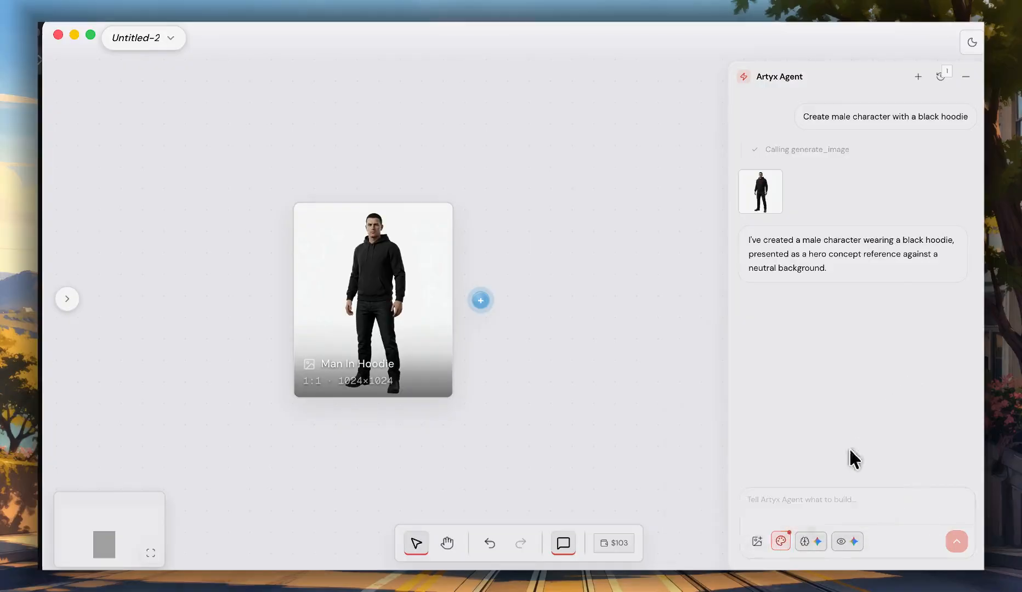
Step: Send the agent the prompt "Create the character again" with the voxel design system active
{"action": "type", "text": "Crea"}
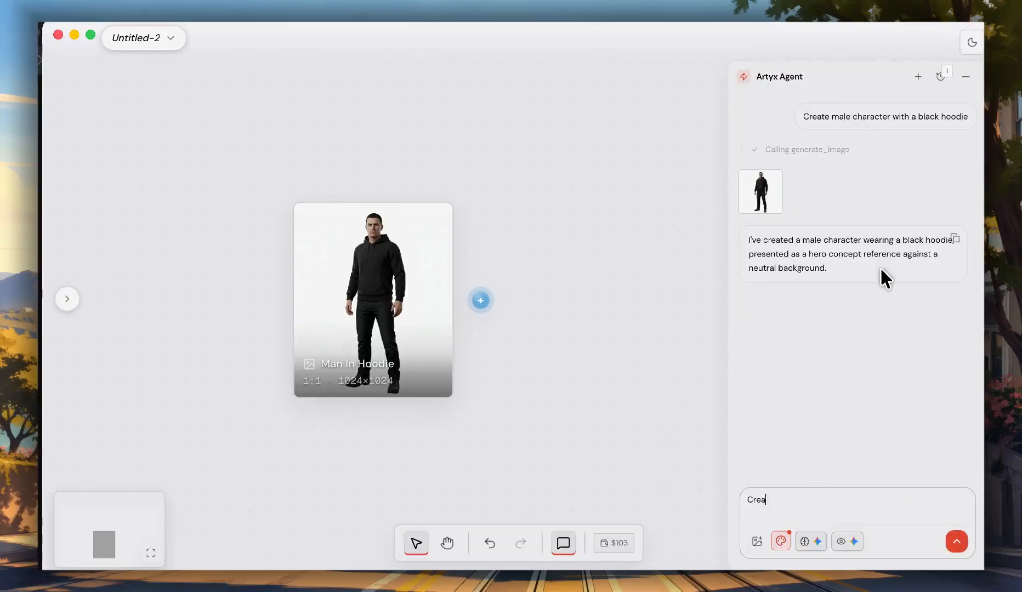
{"action": "type", "text": "te the character again"}
{"action": "key", "text": "Return"}
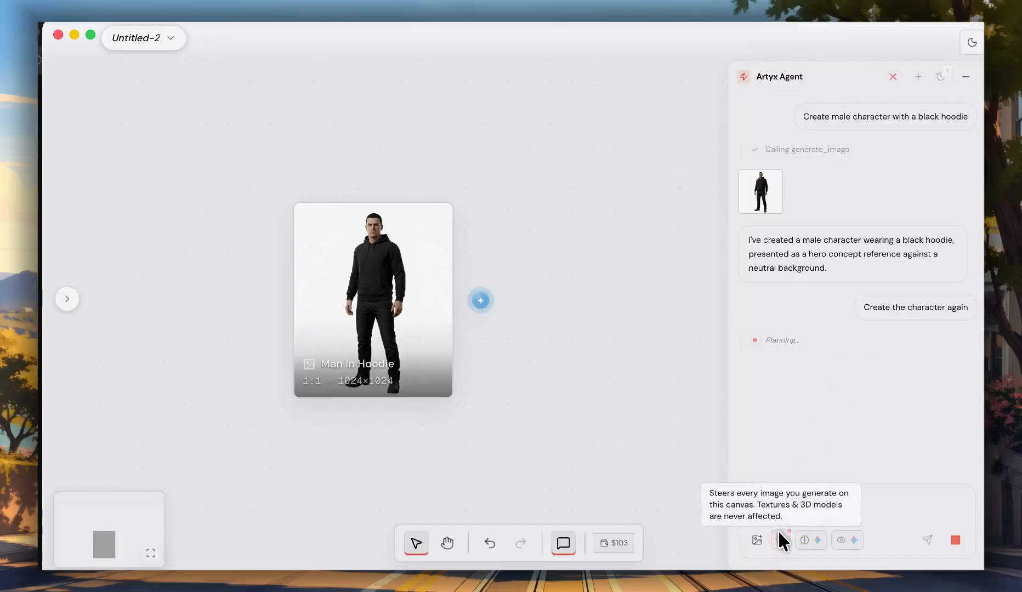
Step: Select the realistic hoodie man image and enlarge it on the canvas
{"action": "left_click", "coordinate": [748, 189]}
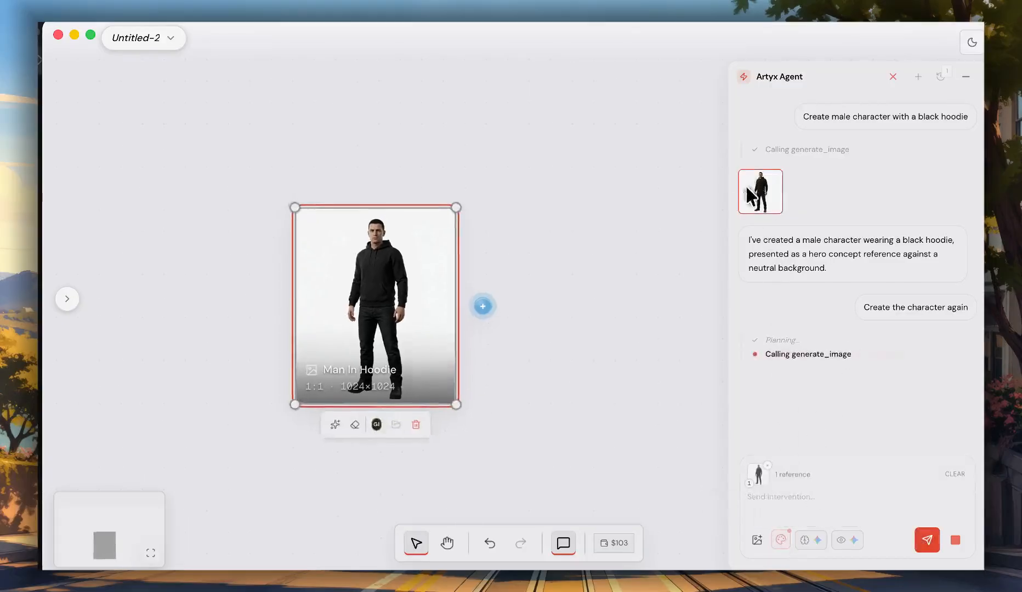
{"action": "left_click", "coordinate": [258, 273]}
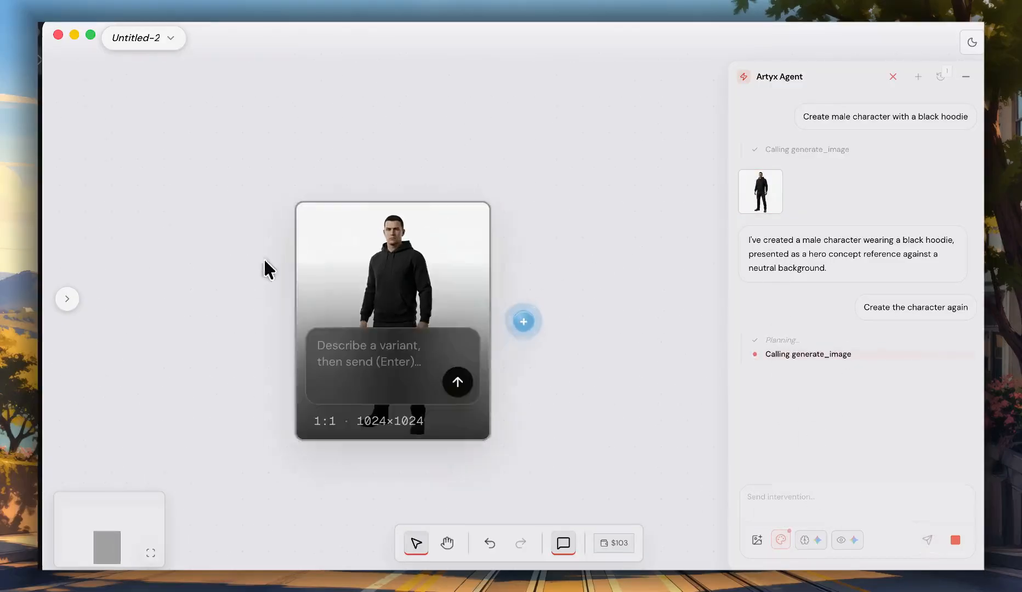
{"action": "left_click", "coordinate": [297, 215]}
{"action": "left_click_drag", "start_coordinate": [295, 201], "coordinate": [99, 59]}
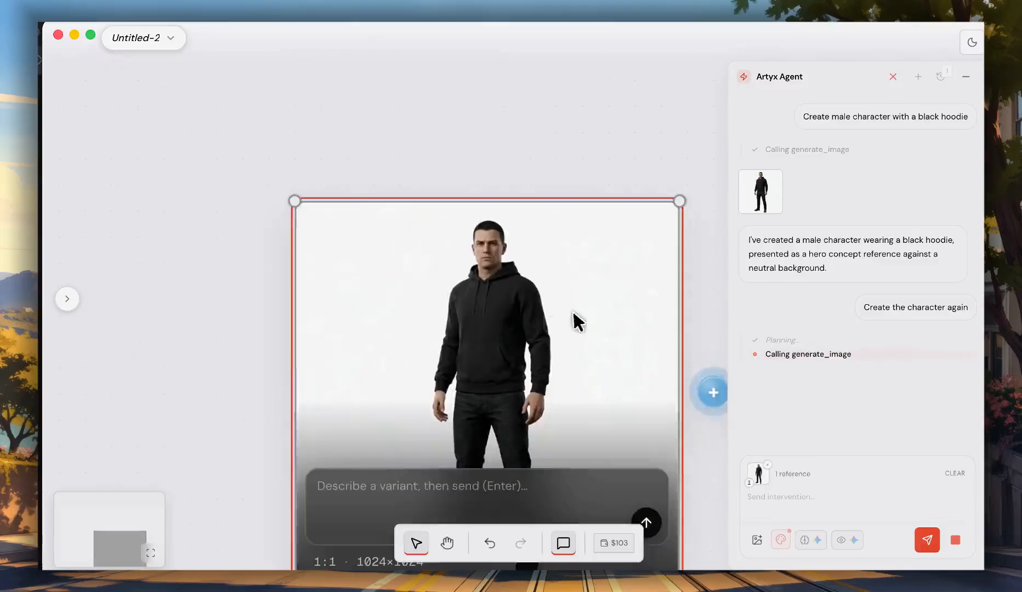
{"action": "left_click", "coordinate": [625, 347]}
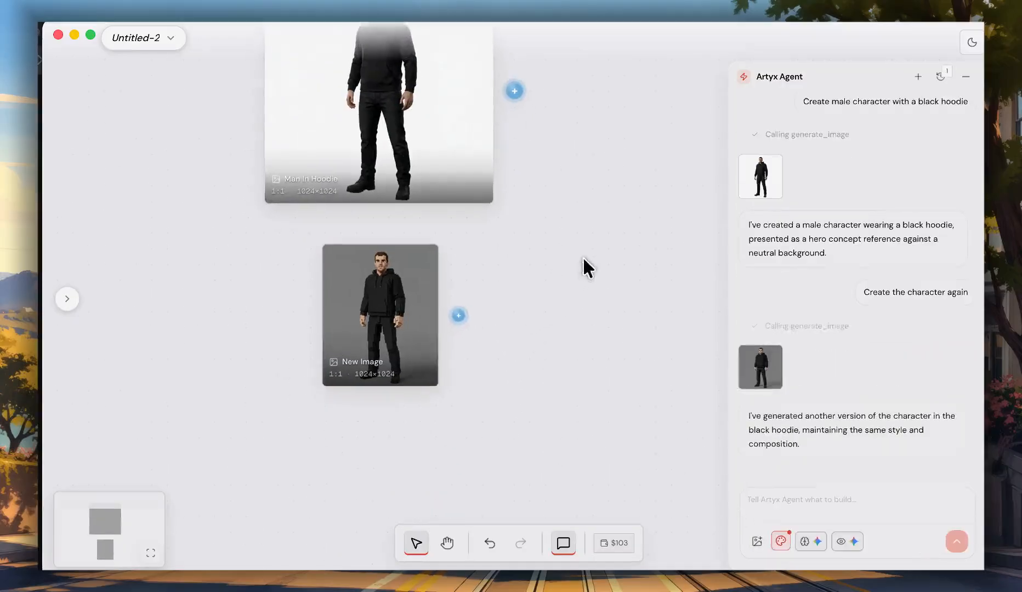
Step: Enlarge the voxel hoodie man image and place it to the right of the realistic version
{"action": "left_click", "coordinate": [752, 365]}
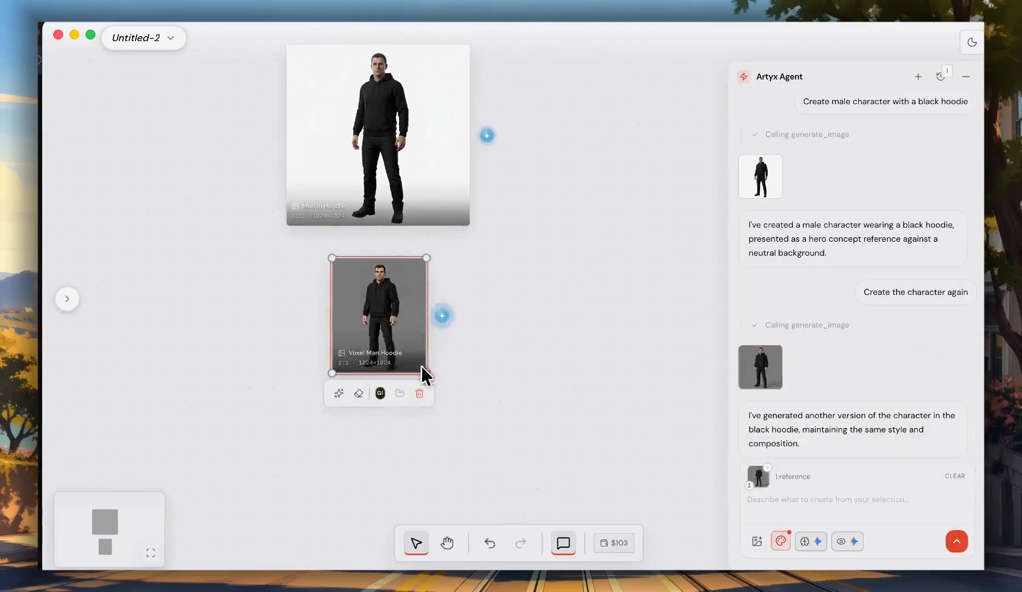
{"action": "left_click_drag", "start_coordinate": [426, 373], "coordinate": [504, 445]}
{"action": "left_click_drag", "start_coordinate": [420, 334], "coordinate": [463, 219]}
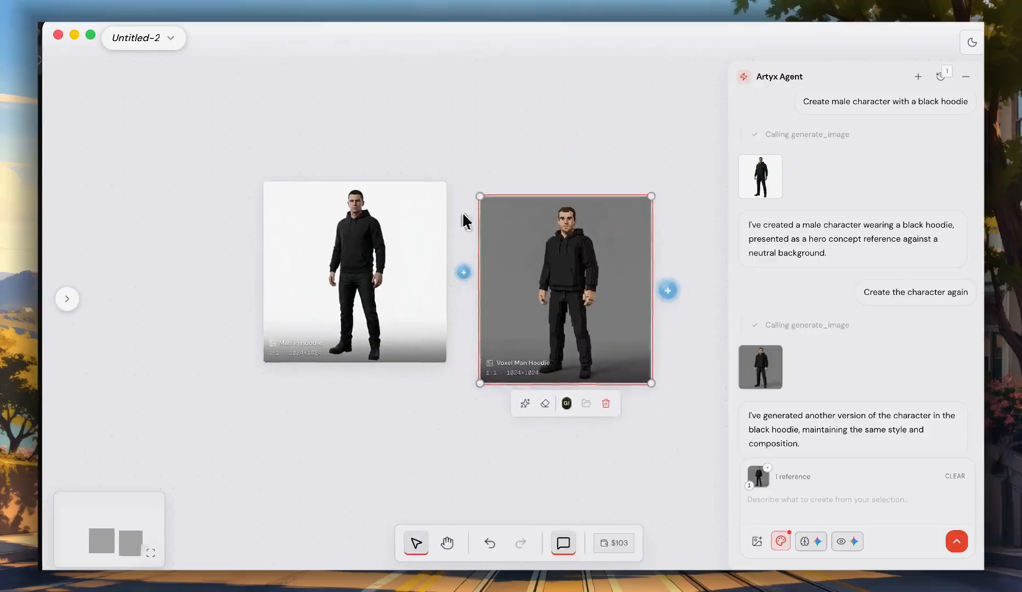
{"action": "left_click_drag", "start_coordinate": [510, 255], "coordinate": [525, 239]}
Step: Move the realistic hoodie man closer to the voxel version and compare the two images up close
{"action": "scroll", "coordinate": [475, 234], "scroll_direction": "up", "scroll_amount": 5}
{"action": "left_click", "coordinate": [473, 236]}
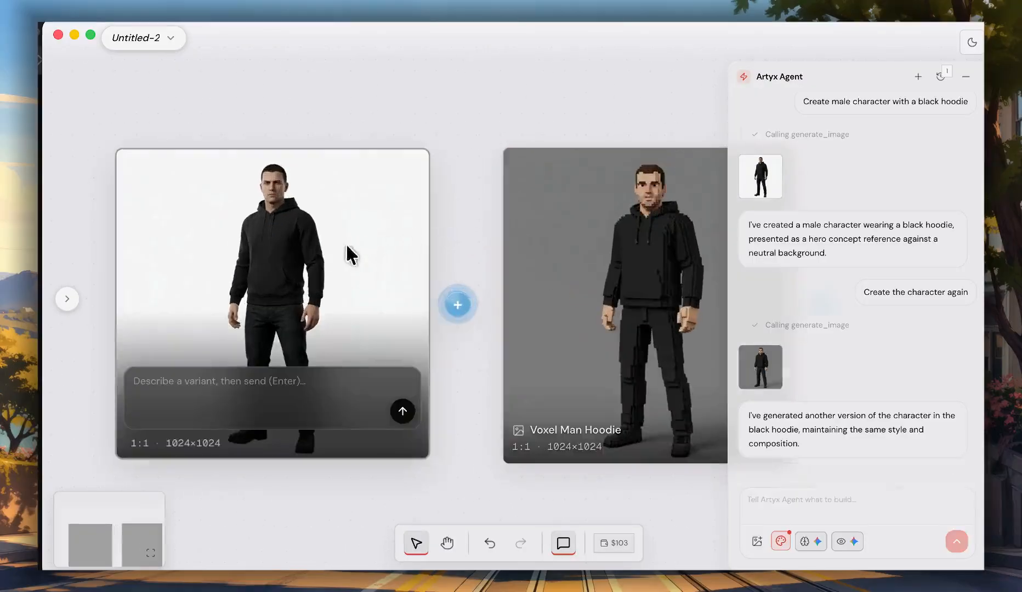
{"action": "left_click_drag", "start_coordinate": [301, 236], "coordinate": [332, 233]}
{"action": "left_click", "coordinate": [475, 226]}
{"action": "scroll", "coordinate": [481, 222], "scroll_direction": "right", "scroll_amount": 2}
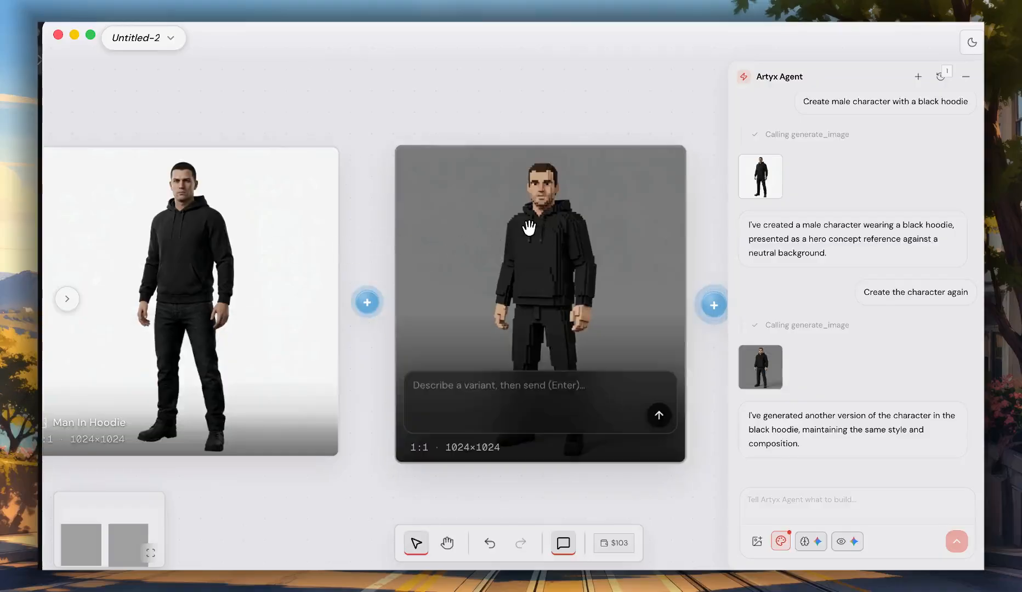
{"action": "scroll", "coordinate": [529, 228], "scroll_direction": "down", "scroll_amount": 3}
{"action": "scroll", "coordinate": [529, 228], "scroll_direction": "up", "scroll_amount": 1}
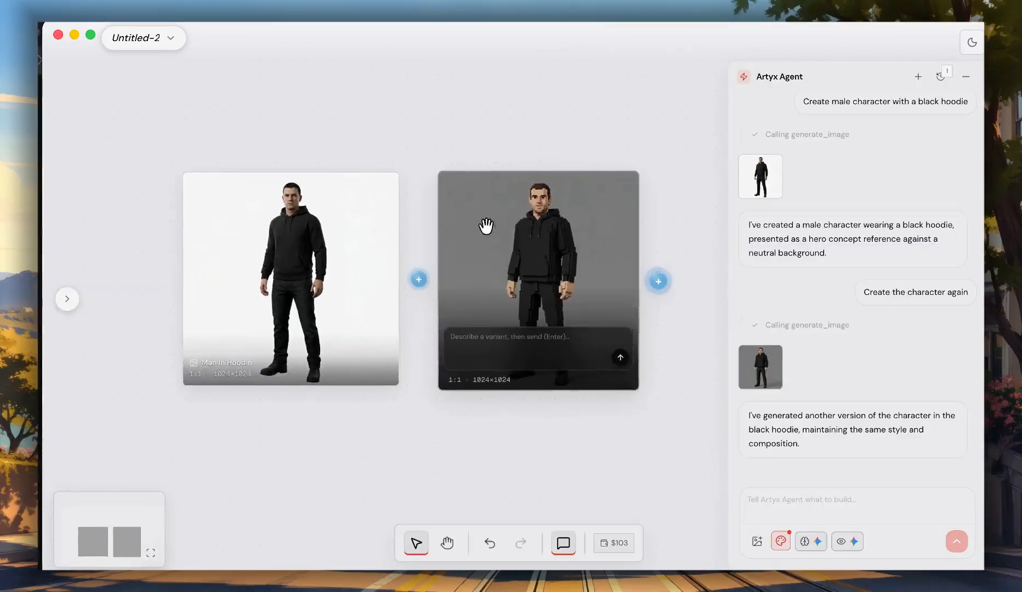
{"action": "scroll", "coordinate": [484, 223], "scroll_direction": "up", "scroll_amount": 1}
Step: Review the design system's style text and reference image slots, close it and view both characters together
{"action": "left_click", "coordinate": [780, 542]}
{"action": "left_click", "coordinate": [780, 541]}
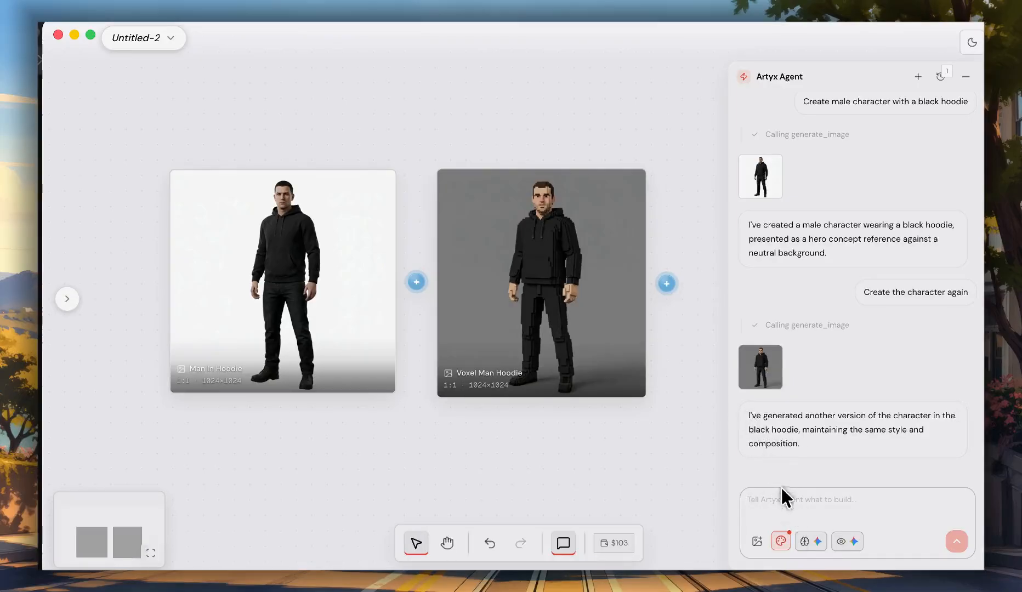
{"action": "left_click", "coordinate": [781, 541]}
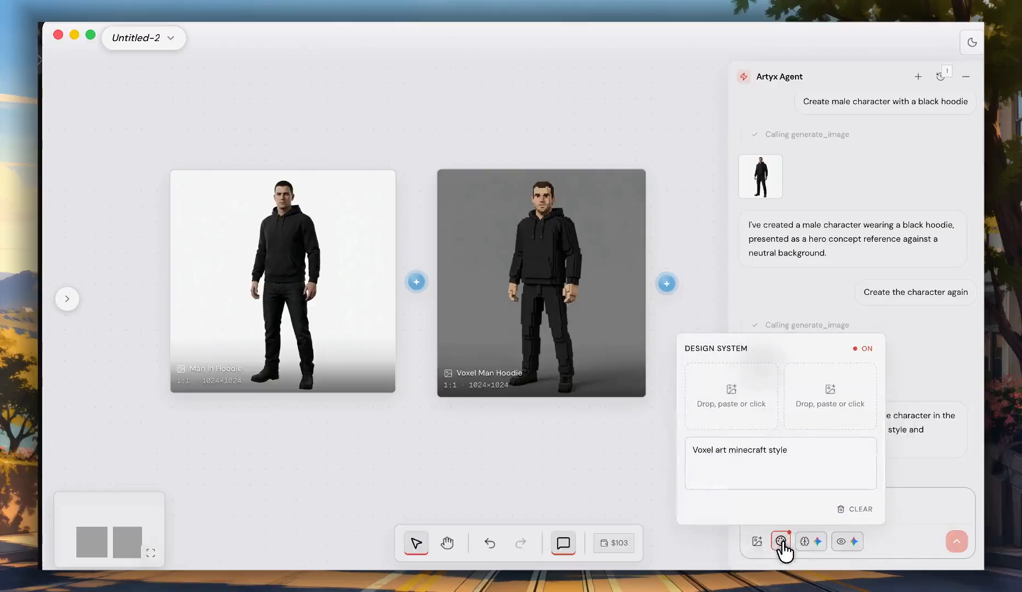
{"action": "left_click", "coordinate": [782, 542]}
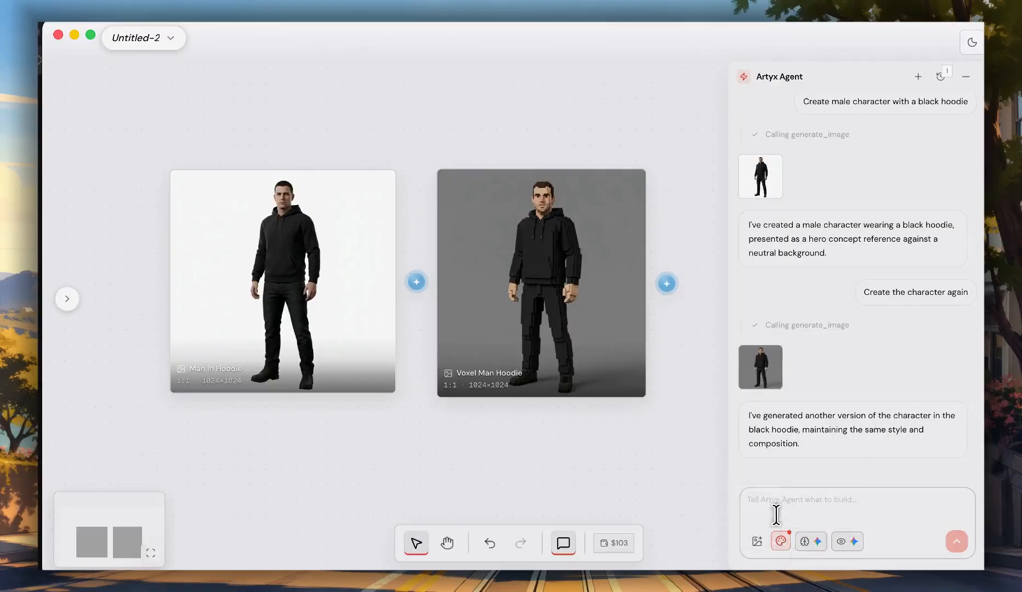
{"action": "left_click", "coordinate": [781, 540]}
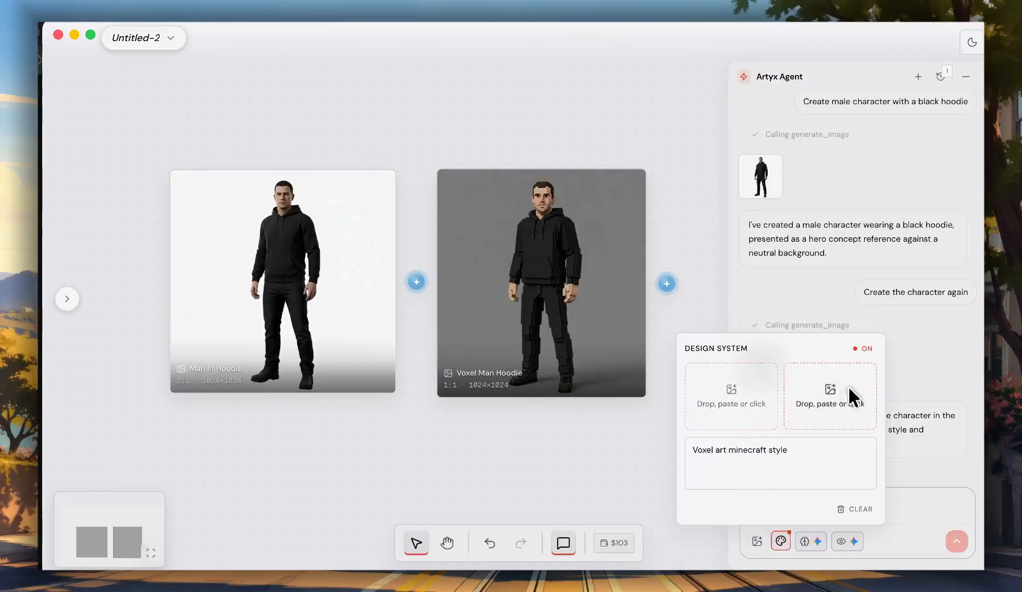
{"action": "left_click", "coordinate": [900, 383]}
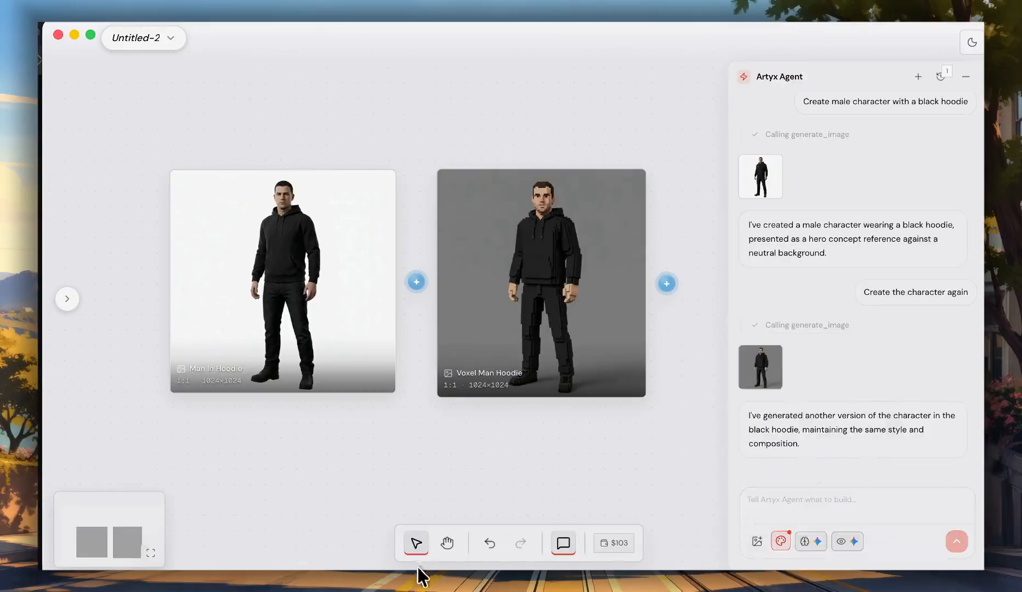
{"action": "scroll", "coordinate": [396, 395], "scroll_direction": "down", "scroll_amount": 1}
{"action": "scroll", "coordinate": [396, 396], "scroll_direction": "down", "scroll_amount": 3}
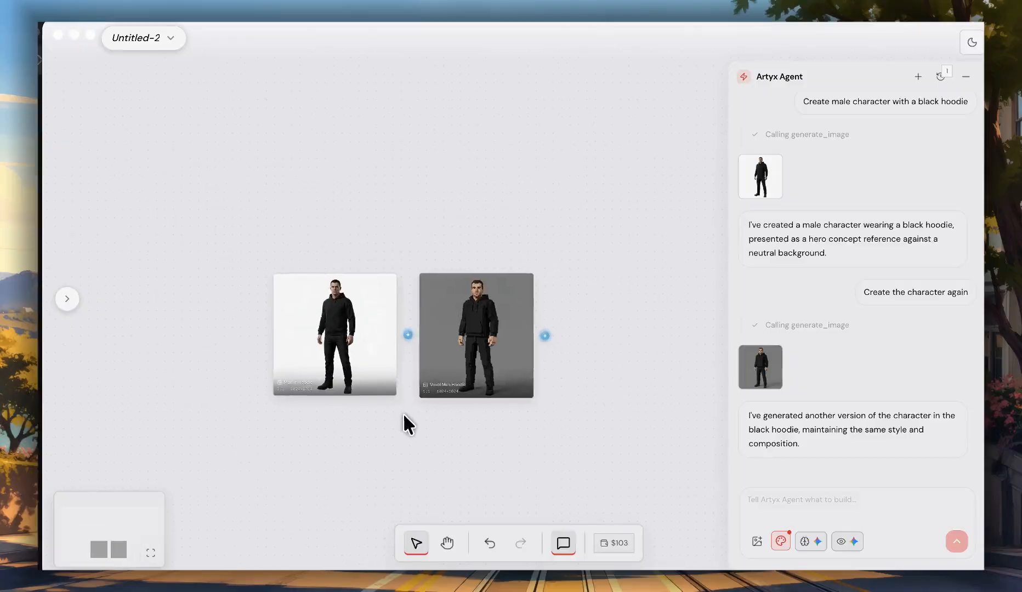